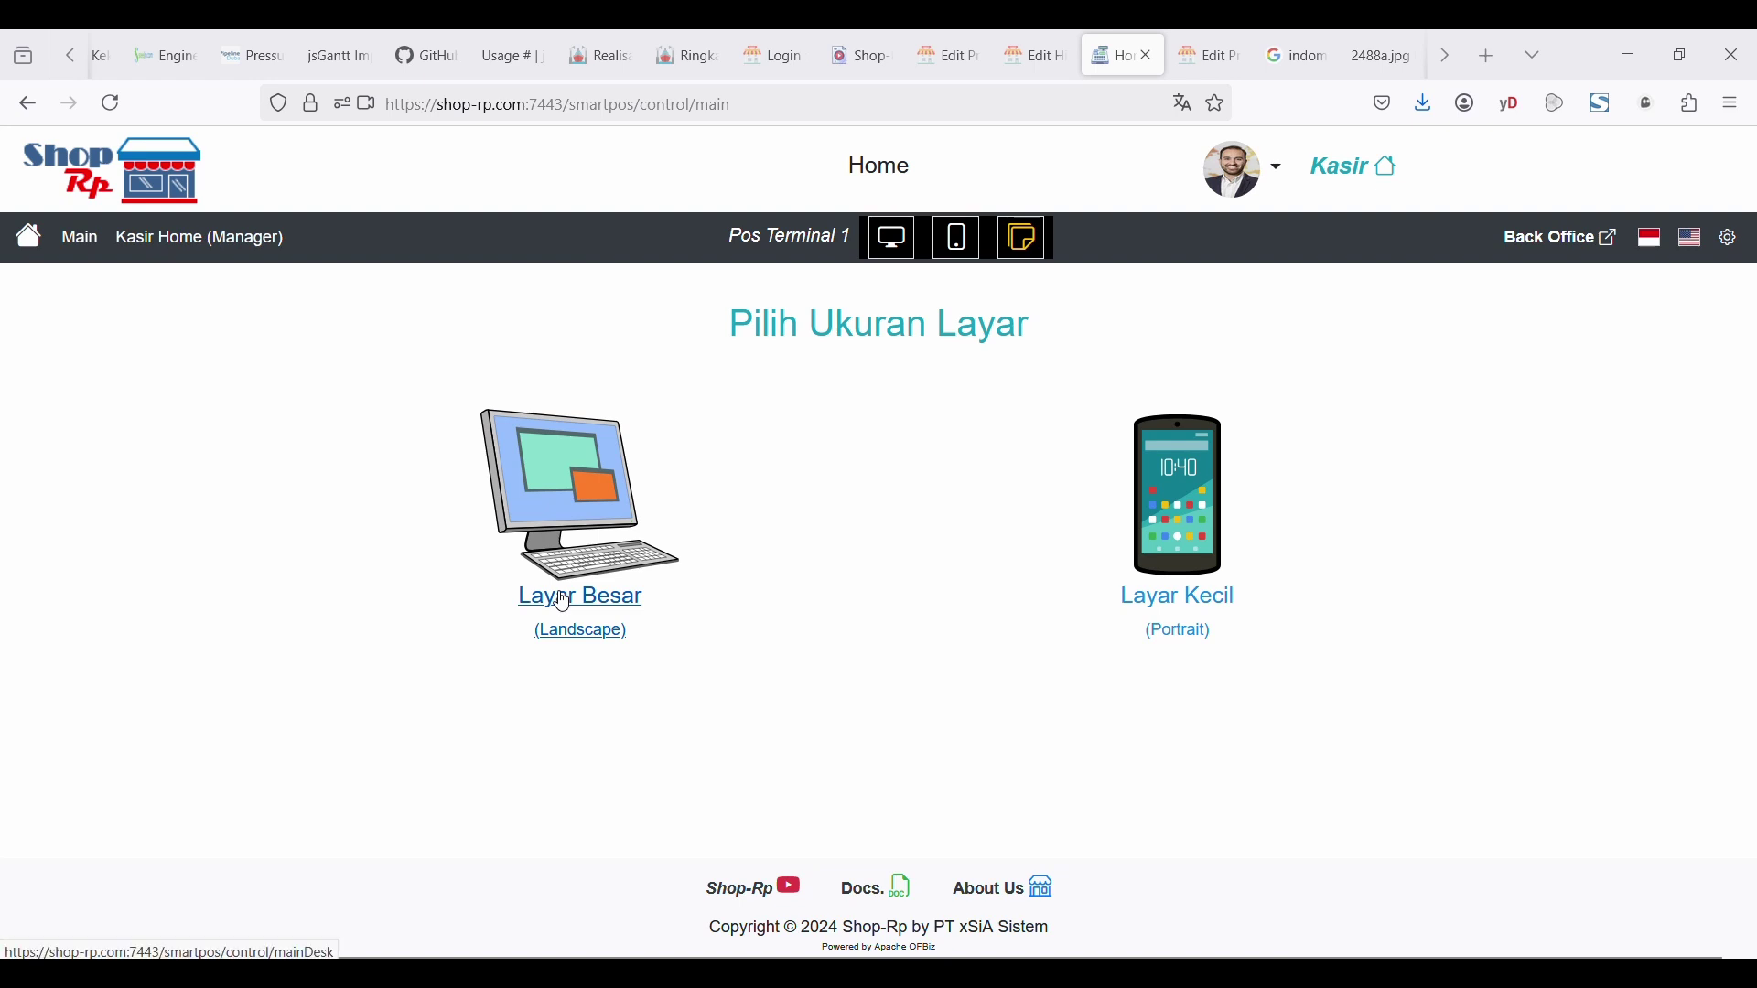
- Open the Layar Besar (Landscape) cashier screen and browse the products under Air Mineral, Galon, GAS and Jasa
left_click(562, 601)
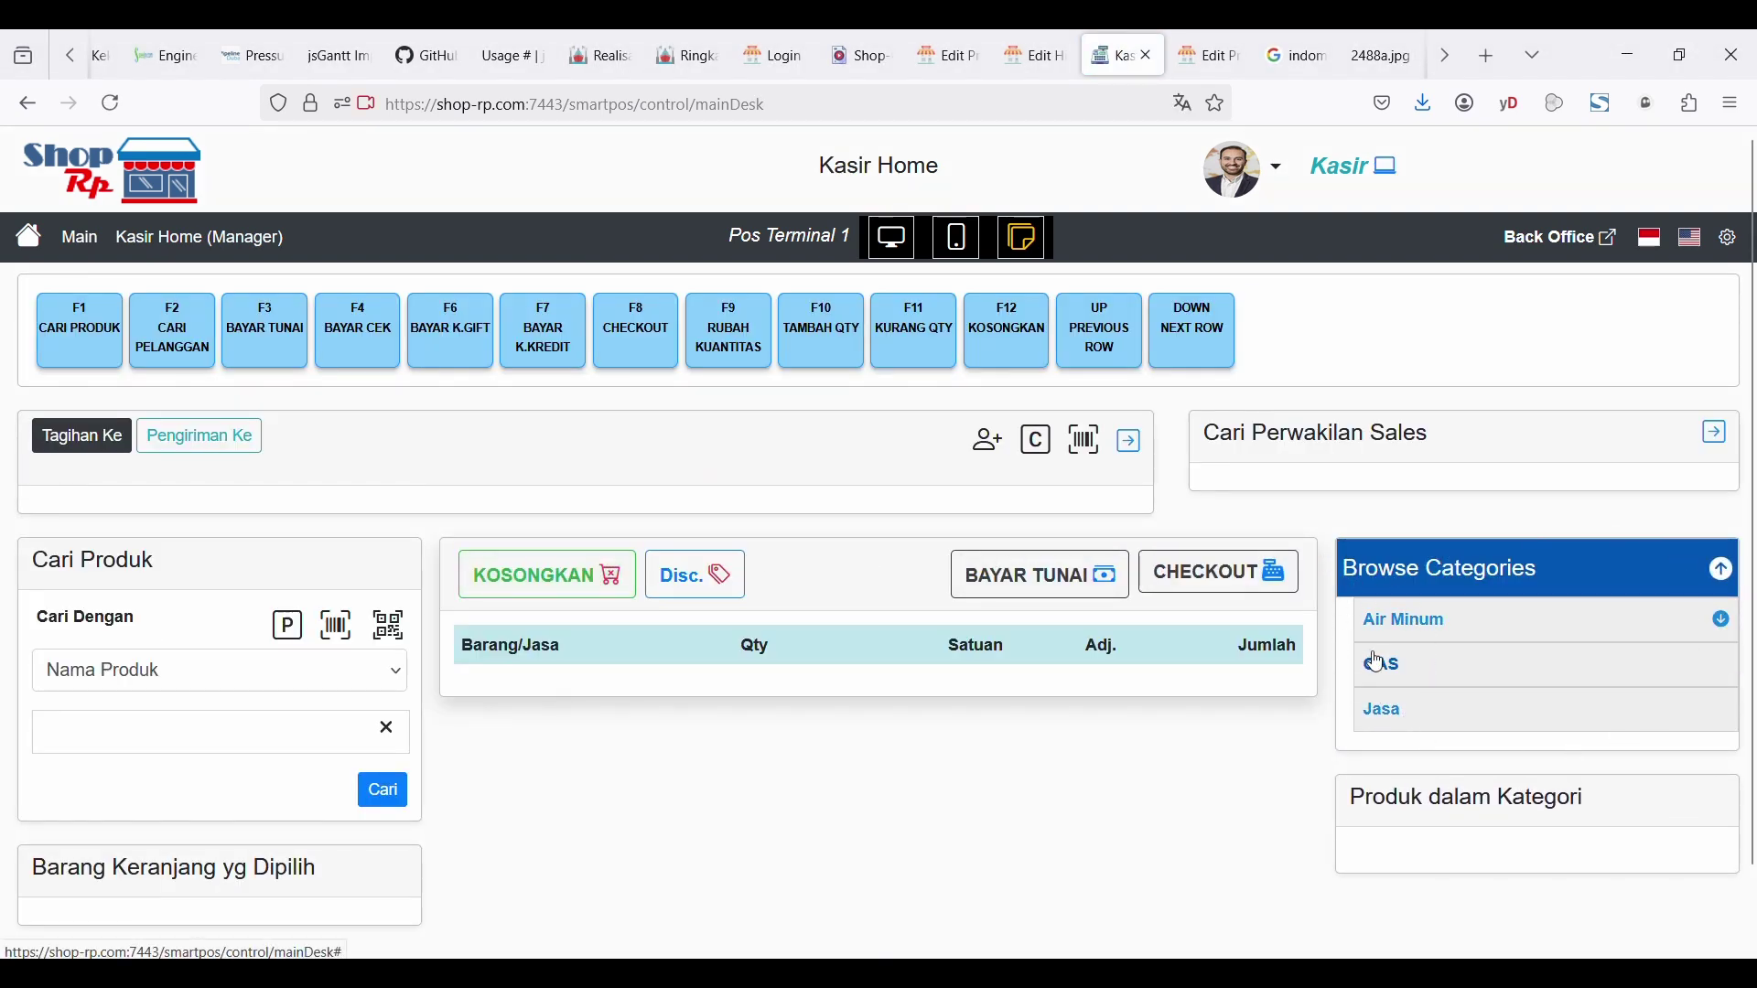
left_click(1404, 618)
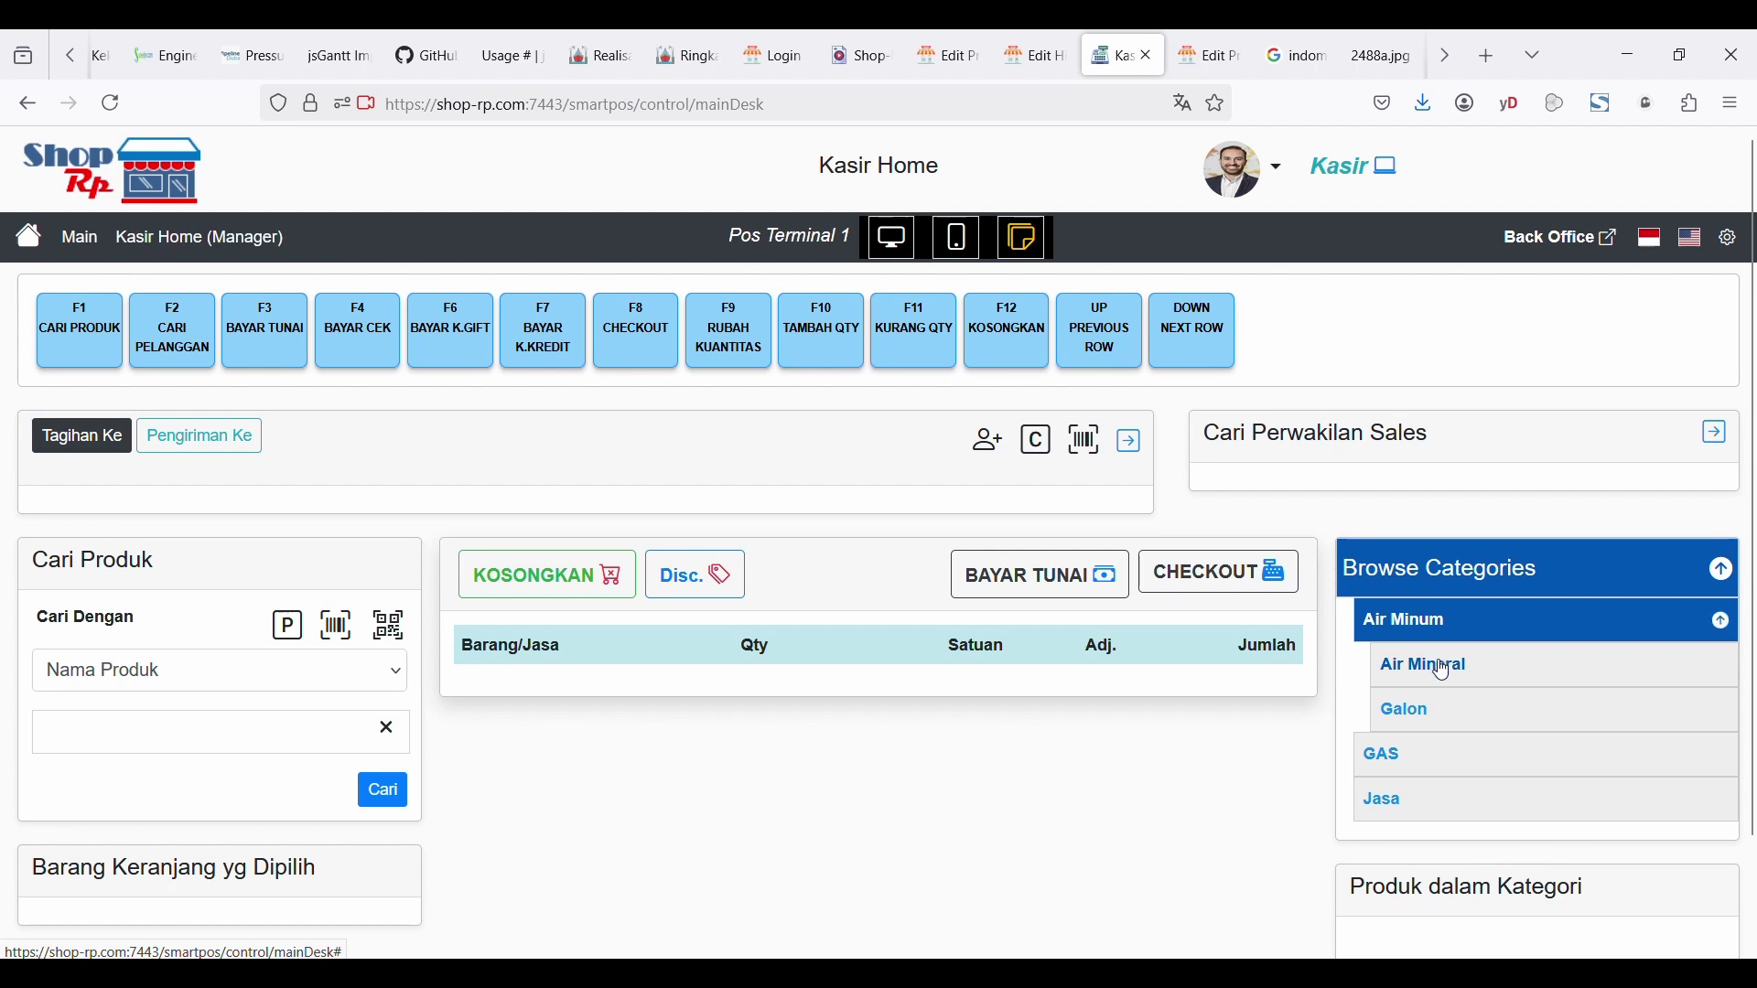
scroll(1442, 659, "down", 2)
left_click(1431, 549)
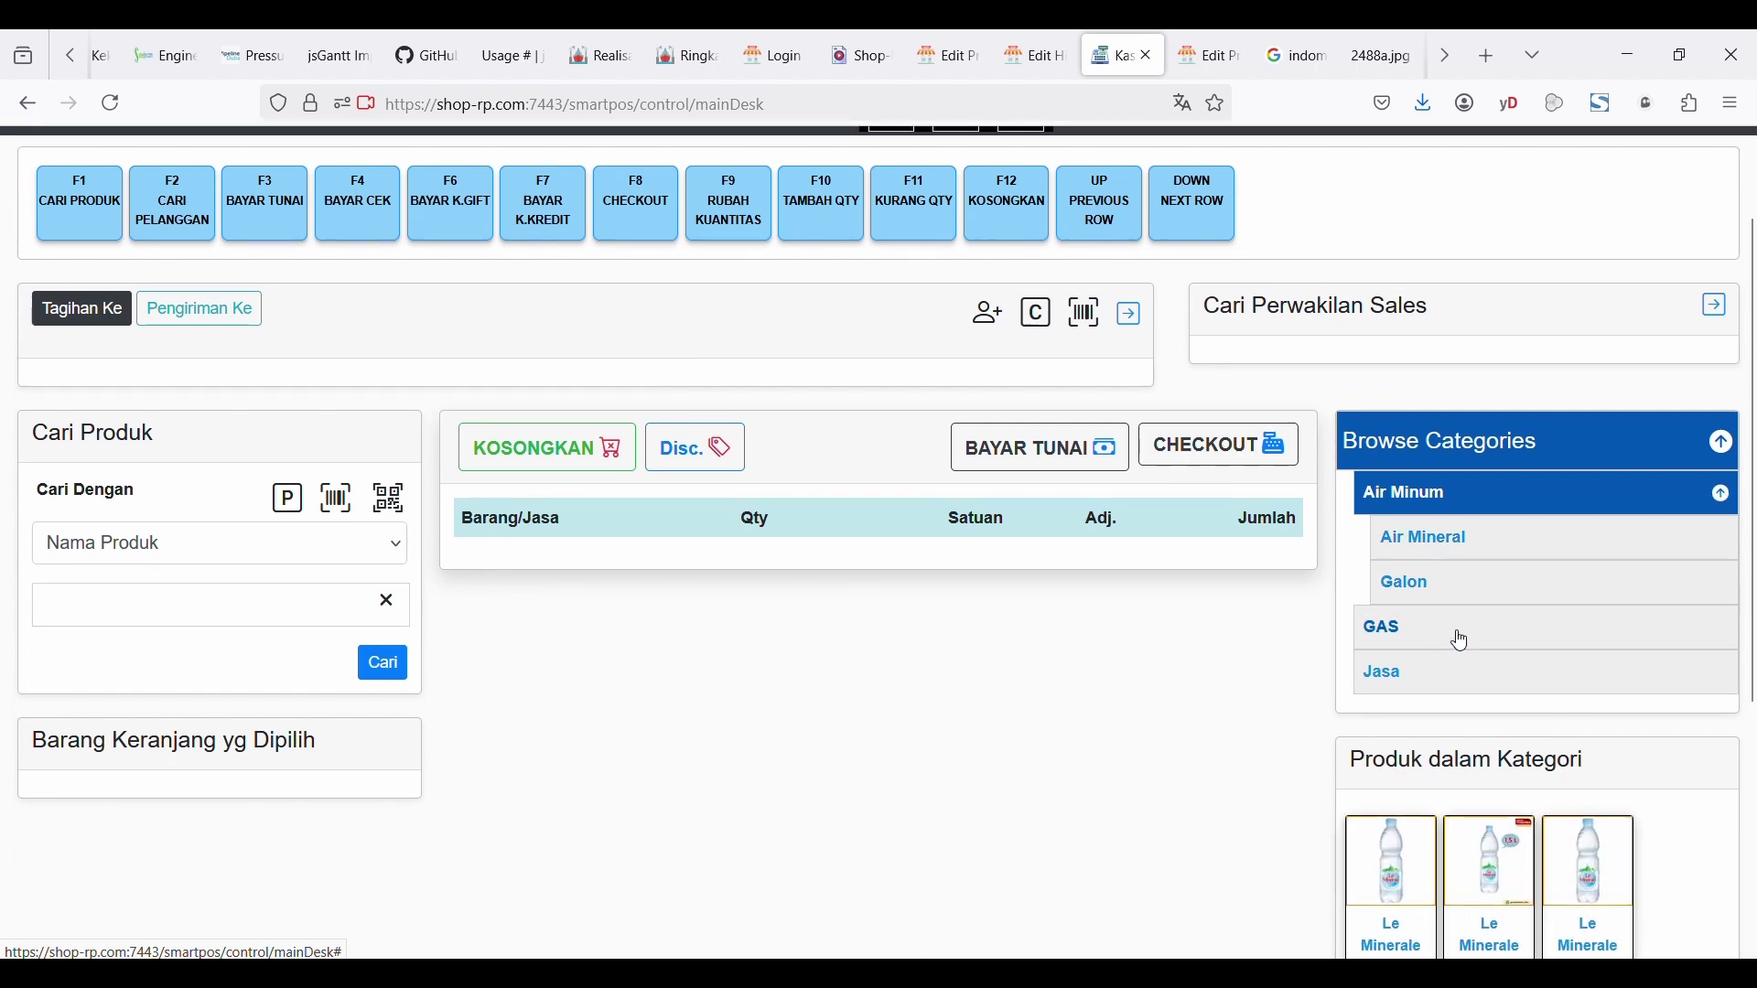
left_click(1468, 591)
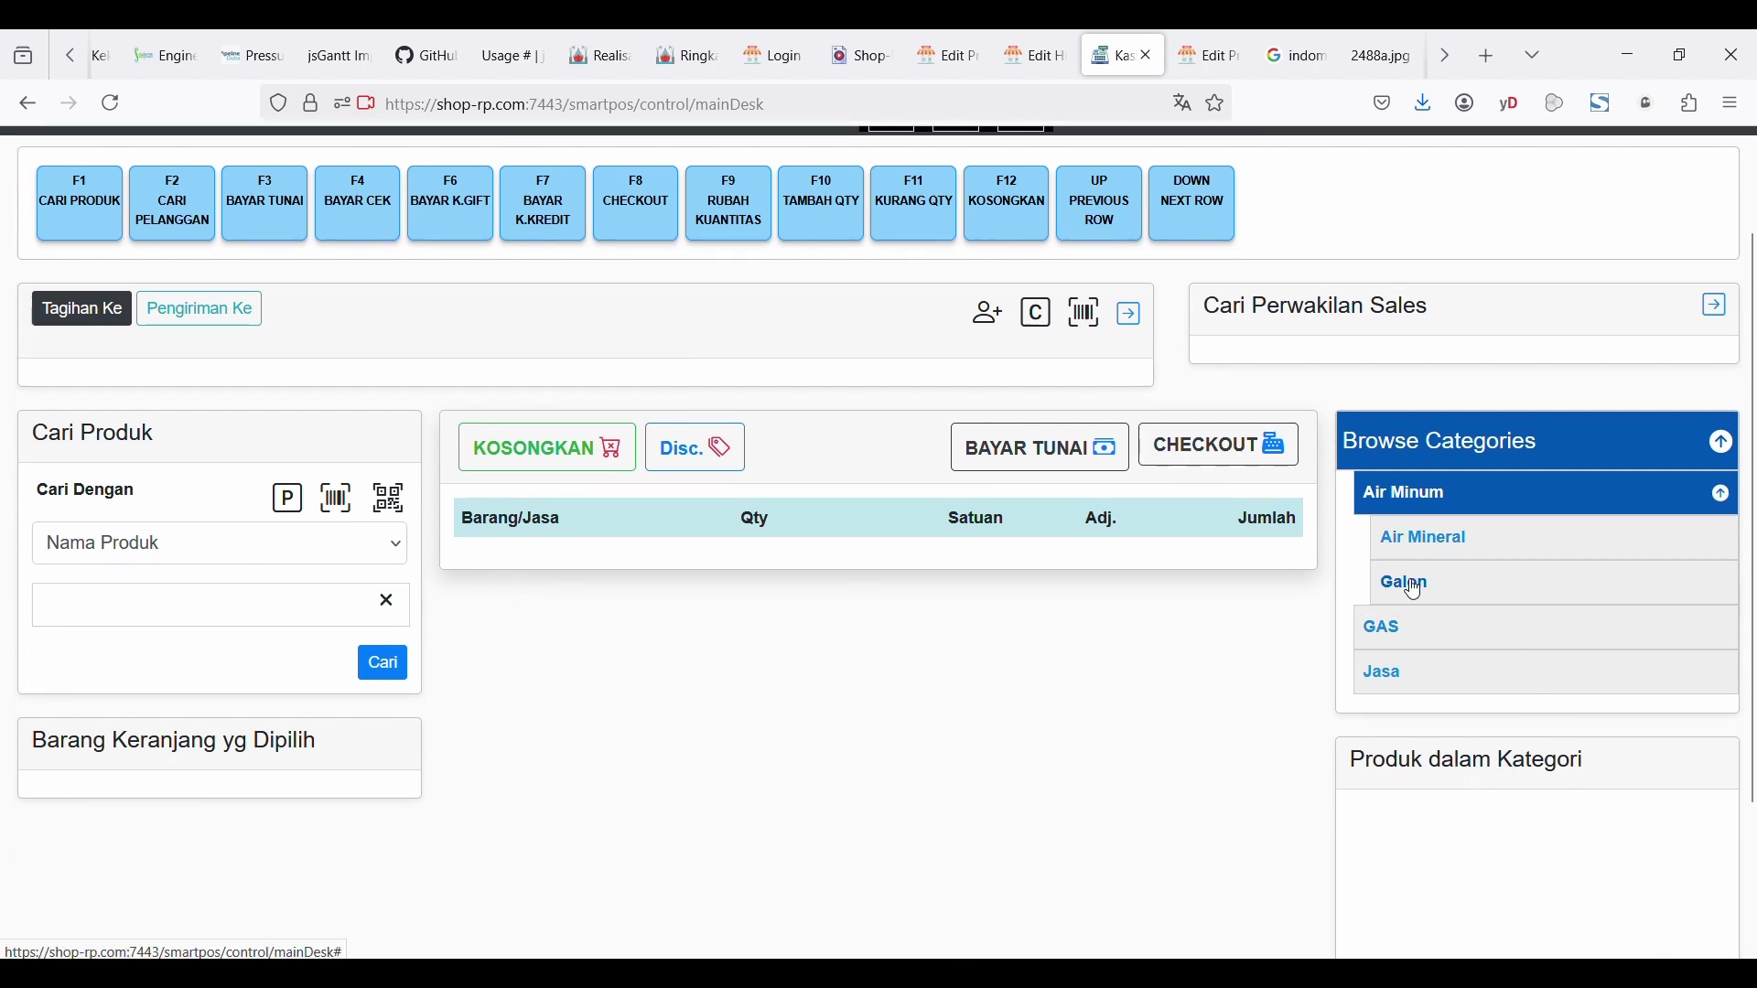
left_click(1386, 630)
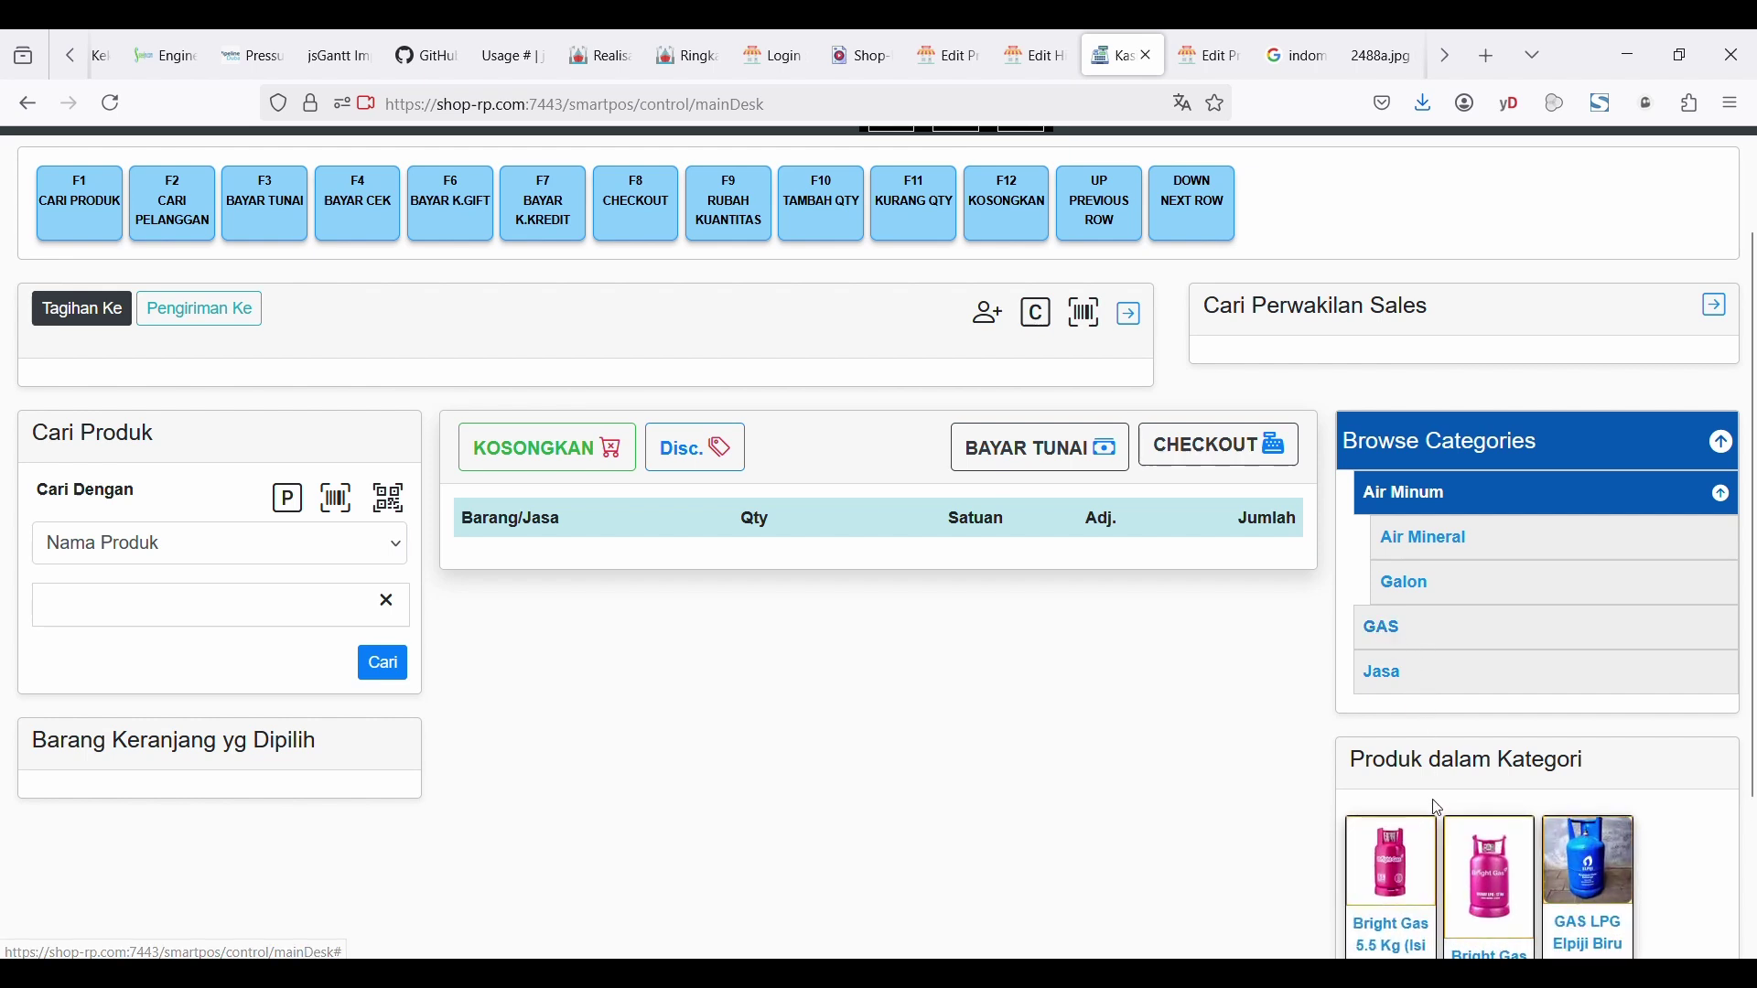
left_click(1393, 679)
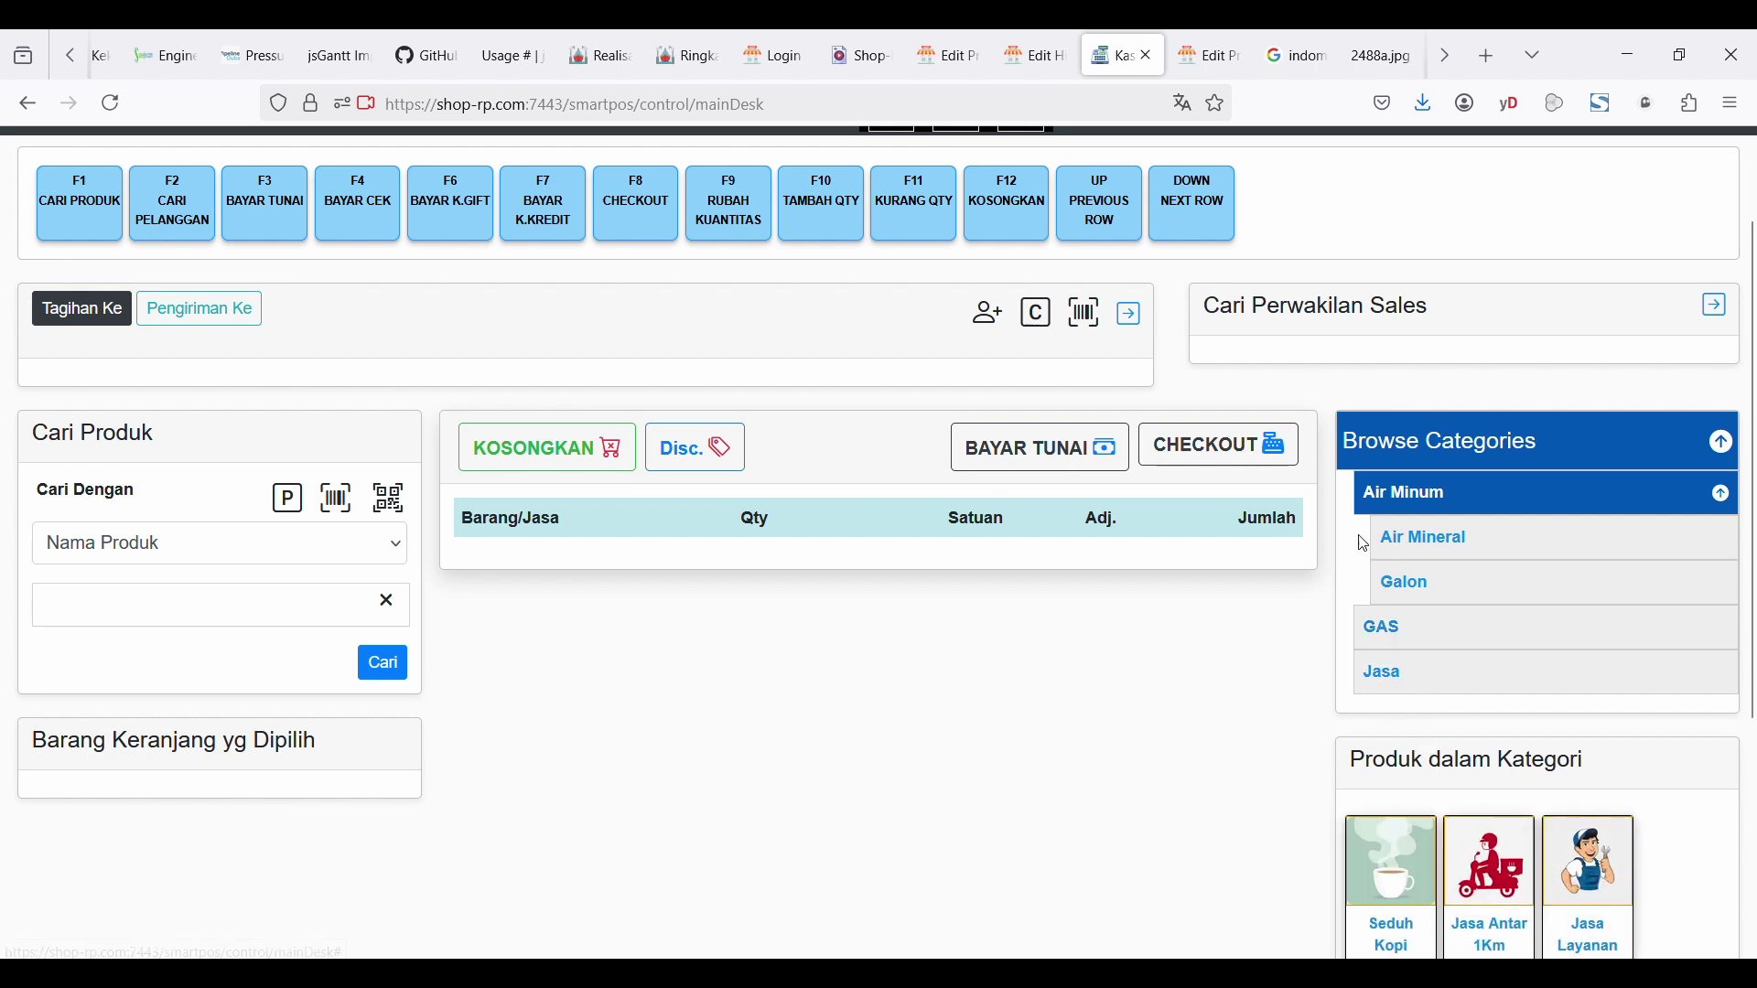
left_click(1424, 499)
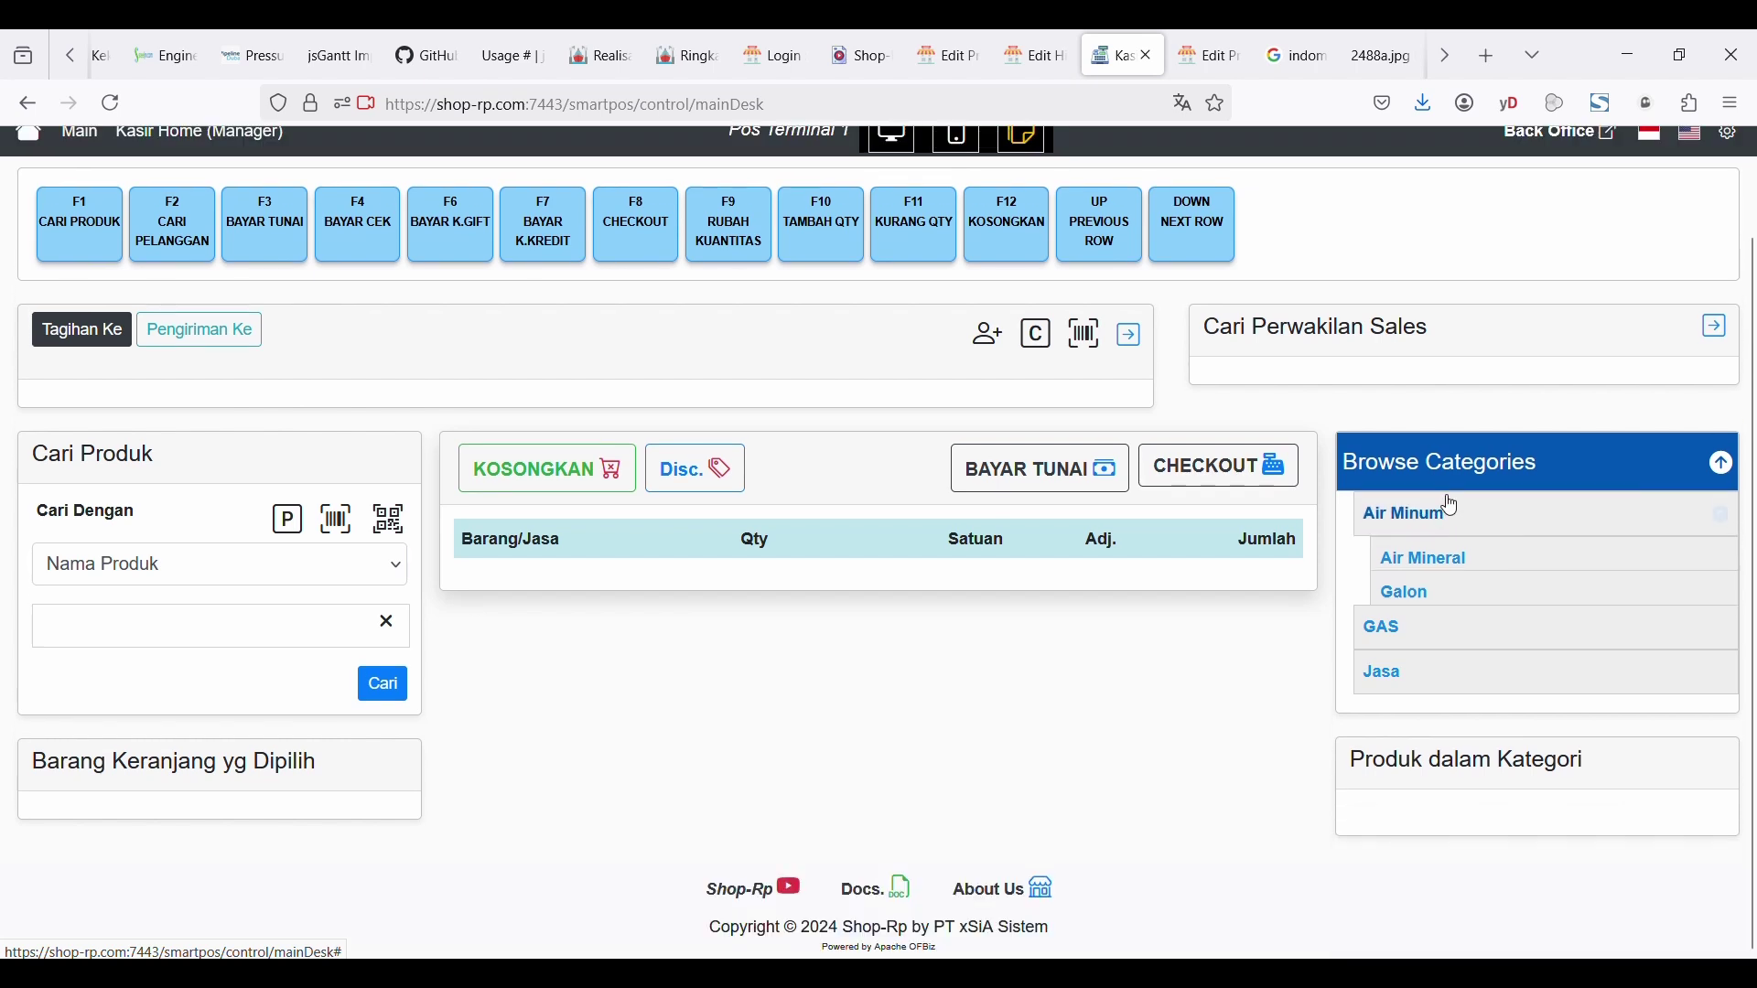
- Switch to the small-screen cashier layout, browse the Air Mineral products under Air Minum, and collapse the category list
left_click(958, 148)
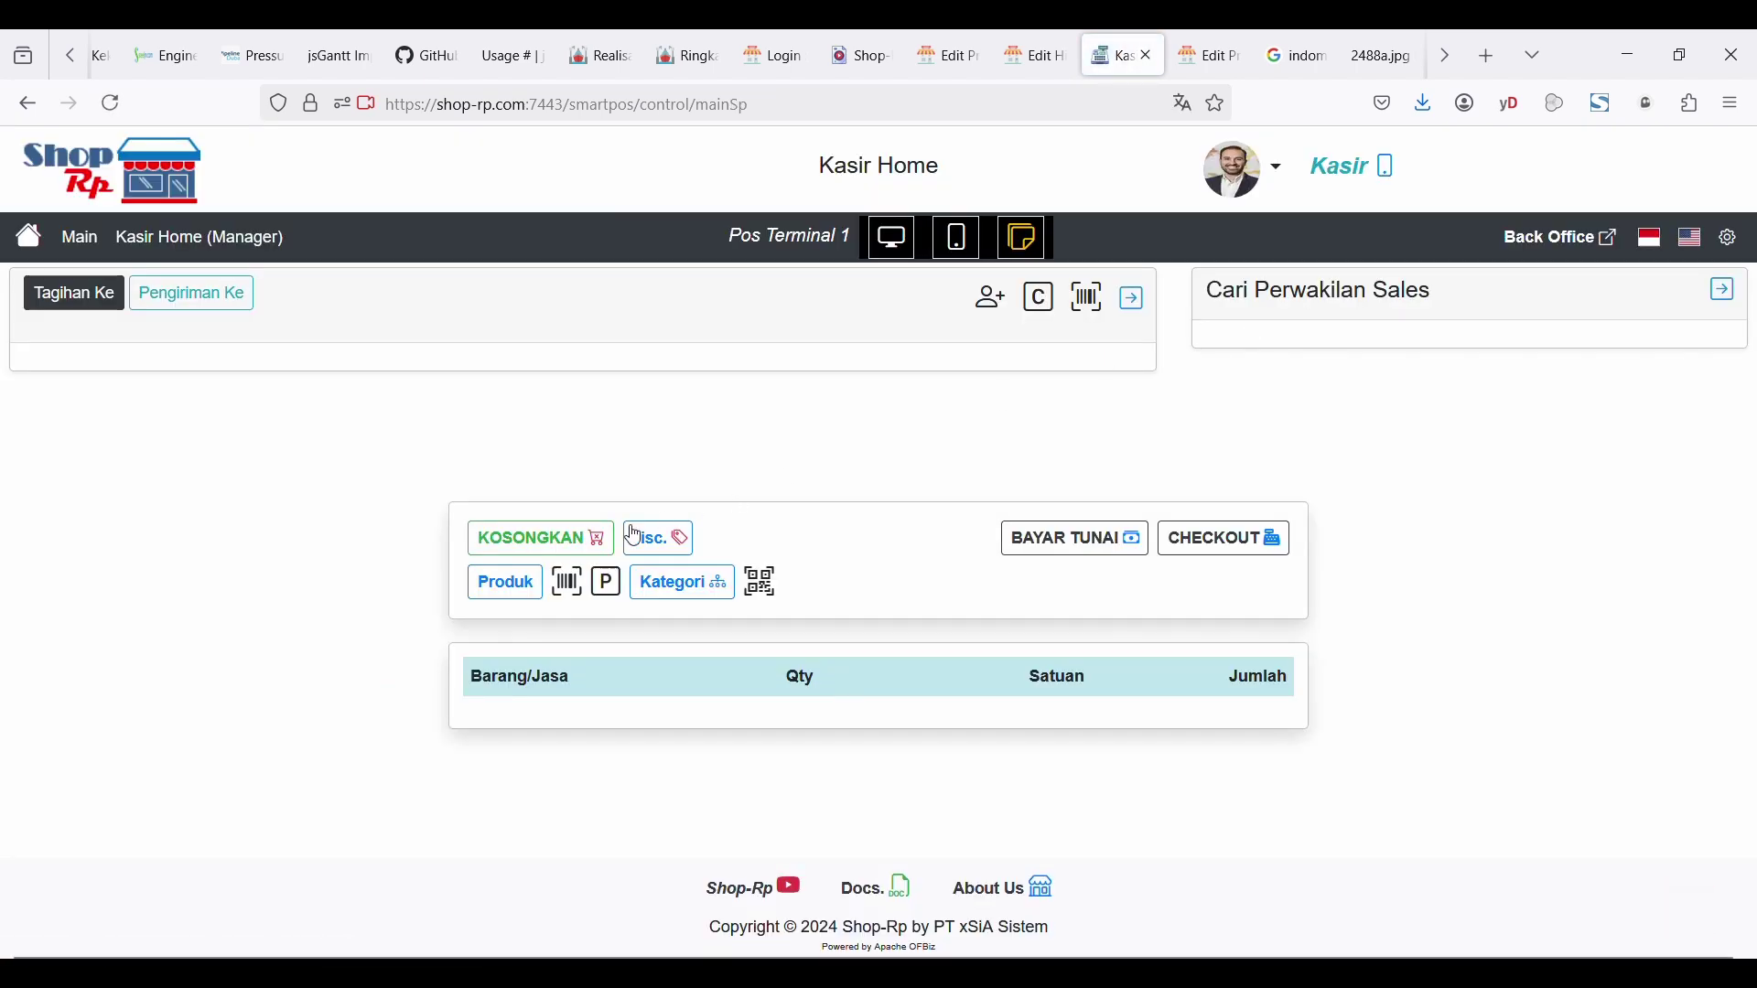
left_click(696, 593)
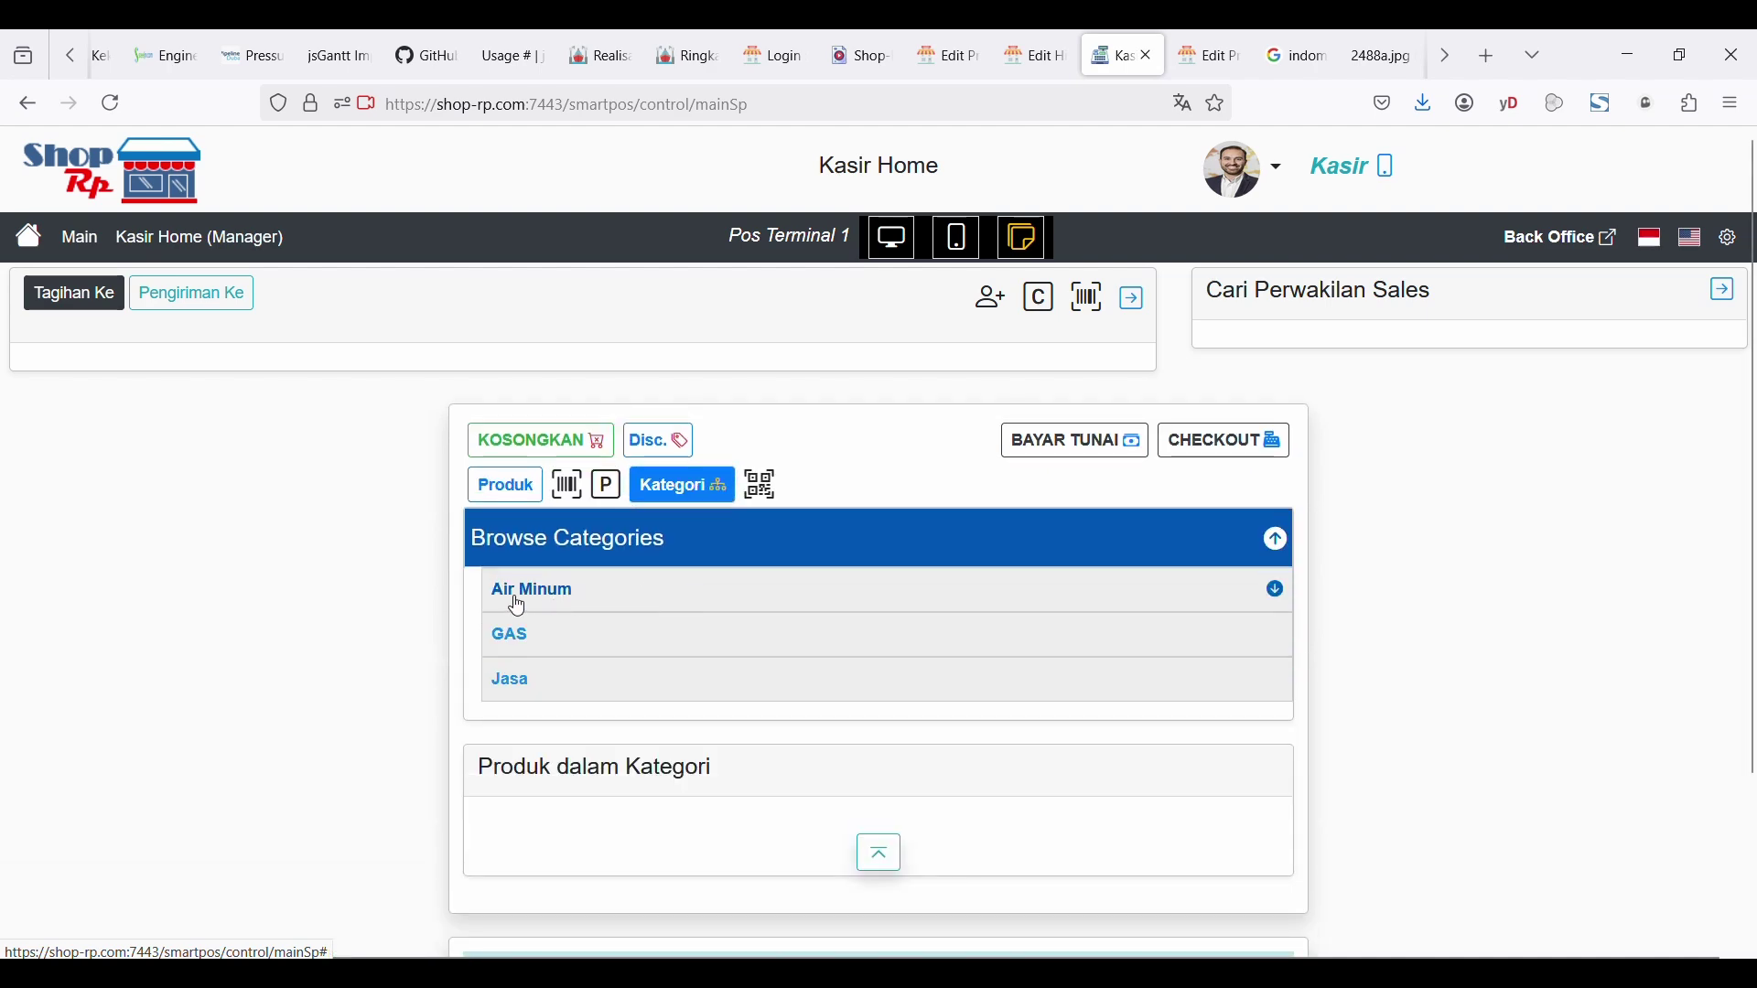
left_click(515, 597)
left_click(553, 640)
scroll(555, 645, "down", 3)
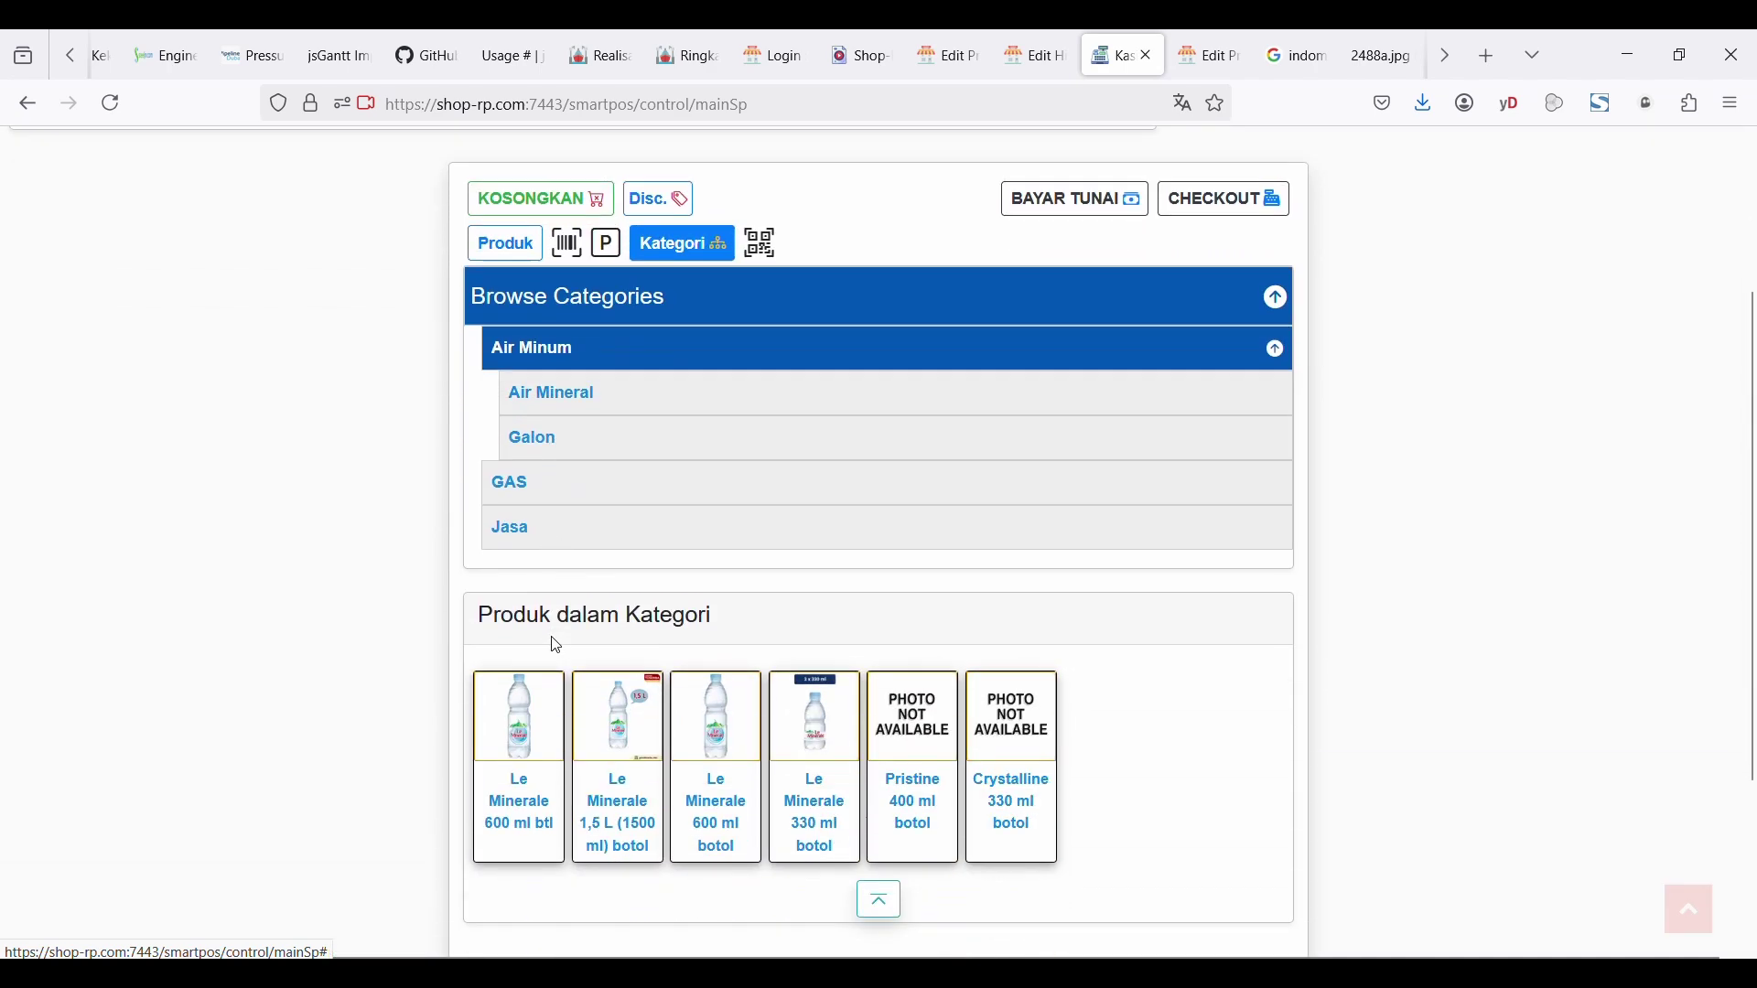
scroll(555, 646, "up", 3)
left_click(691, 486)
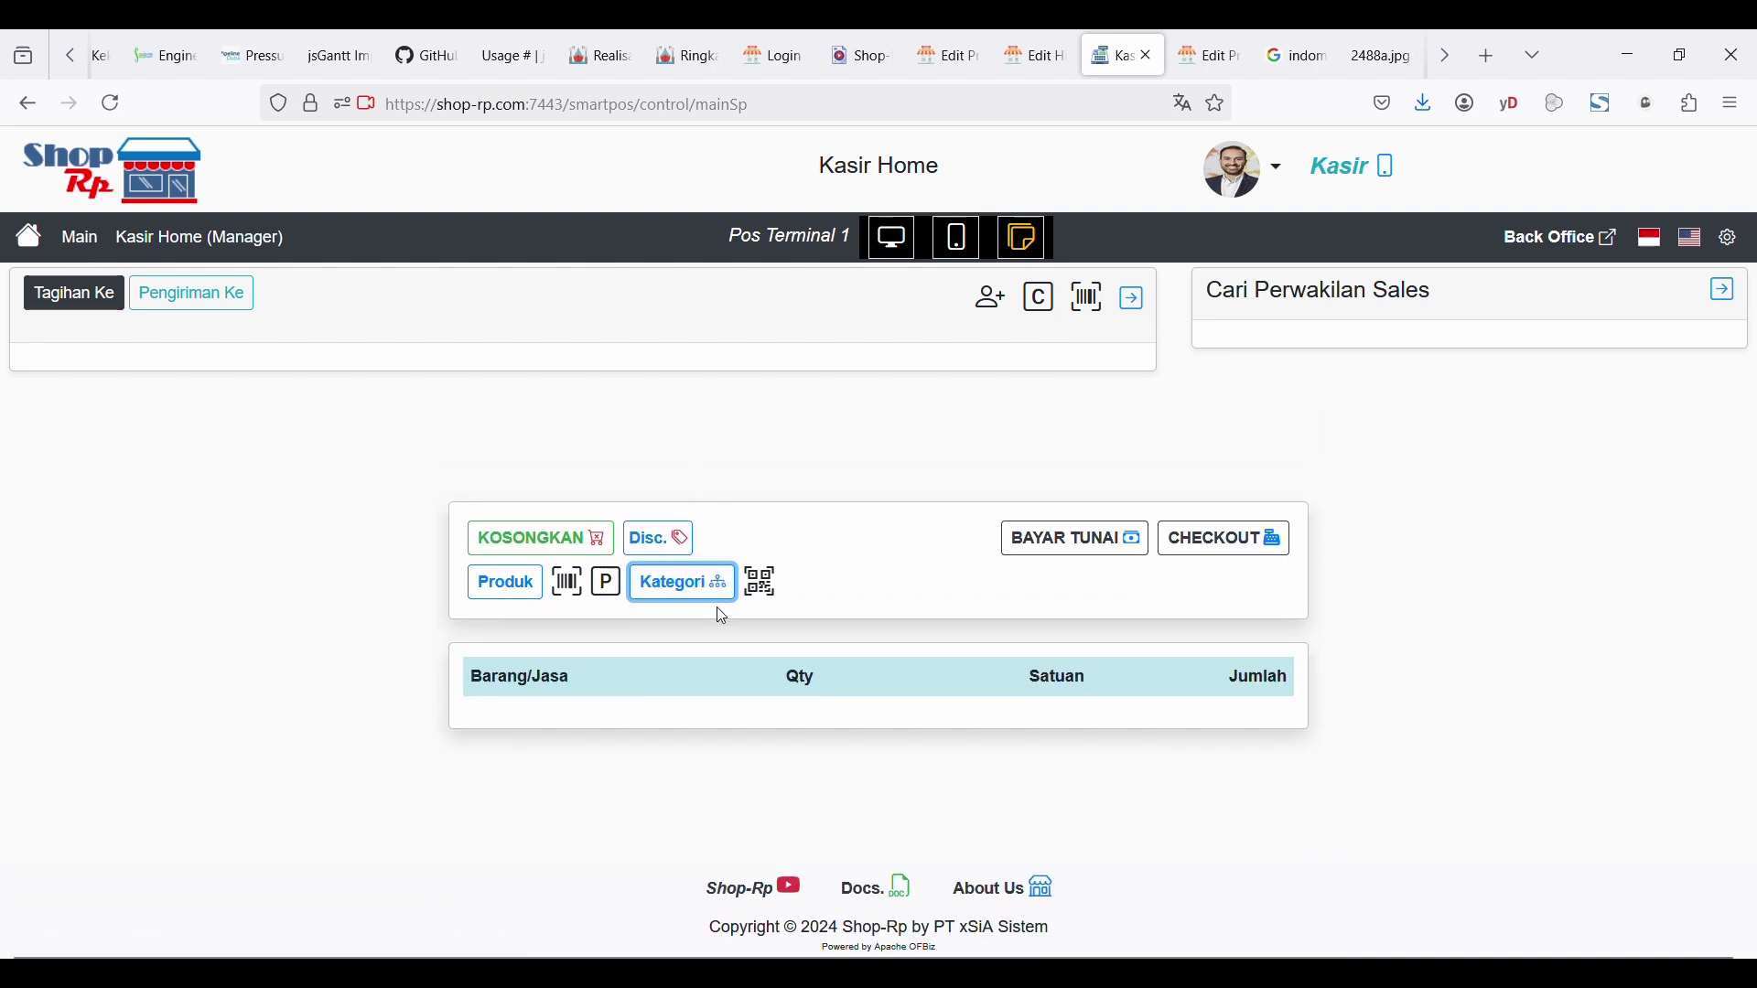
- Open the Back Office and go to the Kategori page of the Katalog section
left_click(1553, 244)
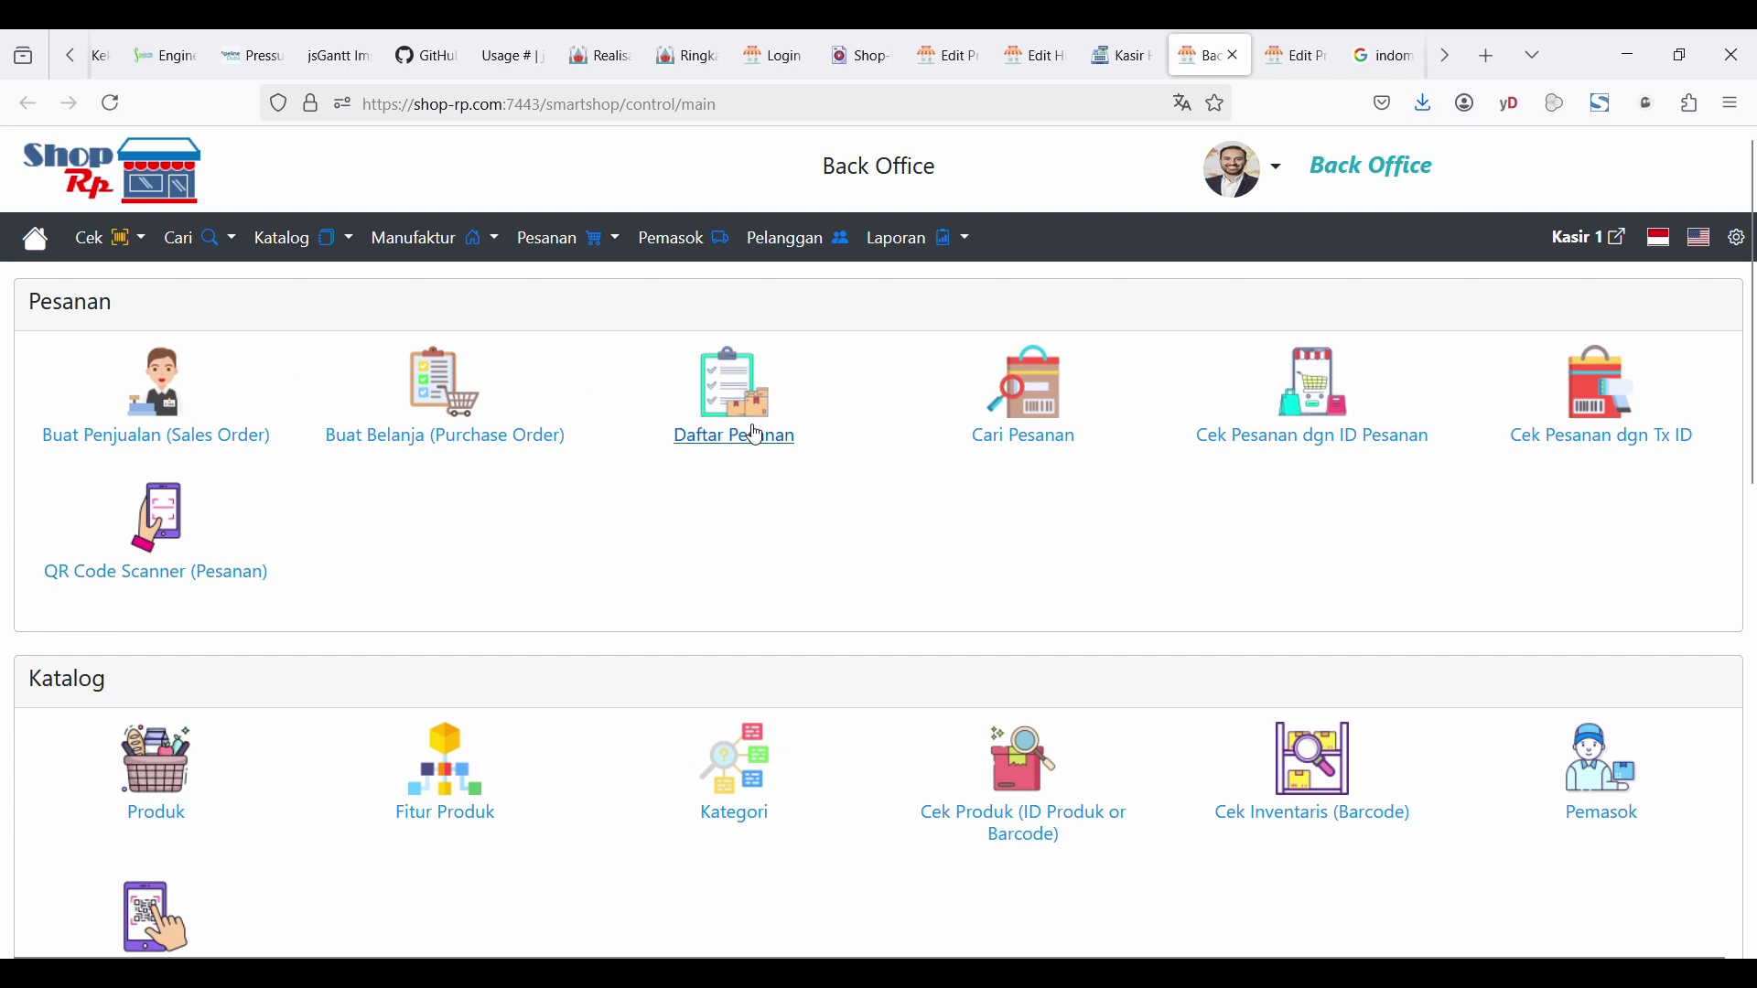
scroll(684, 494, "down", 1)
scroll(684, 494, "down", 4)
scroll(682, 490, "up", 2)
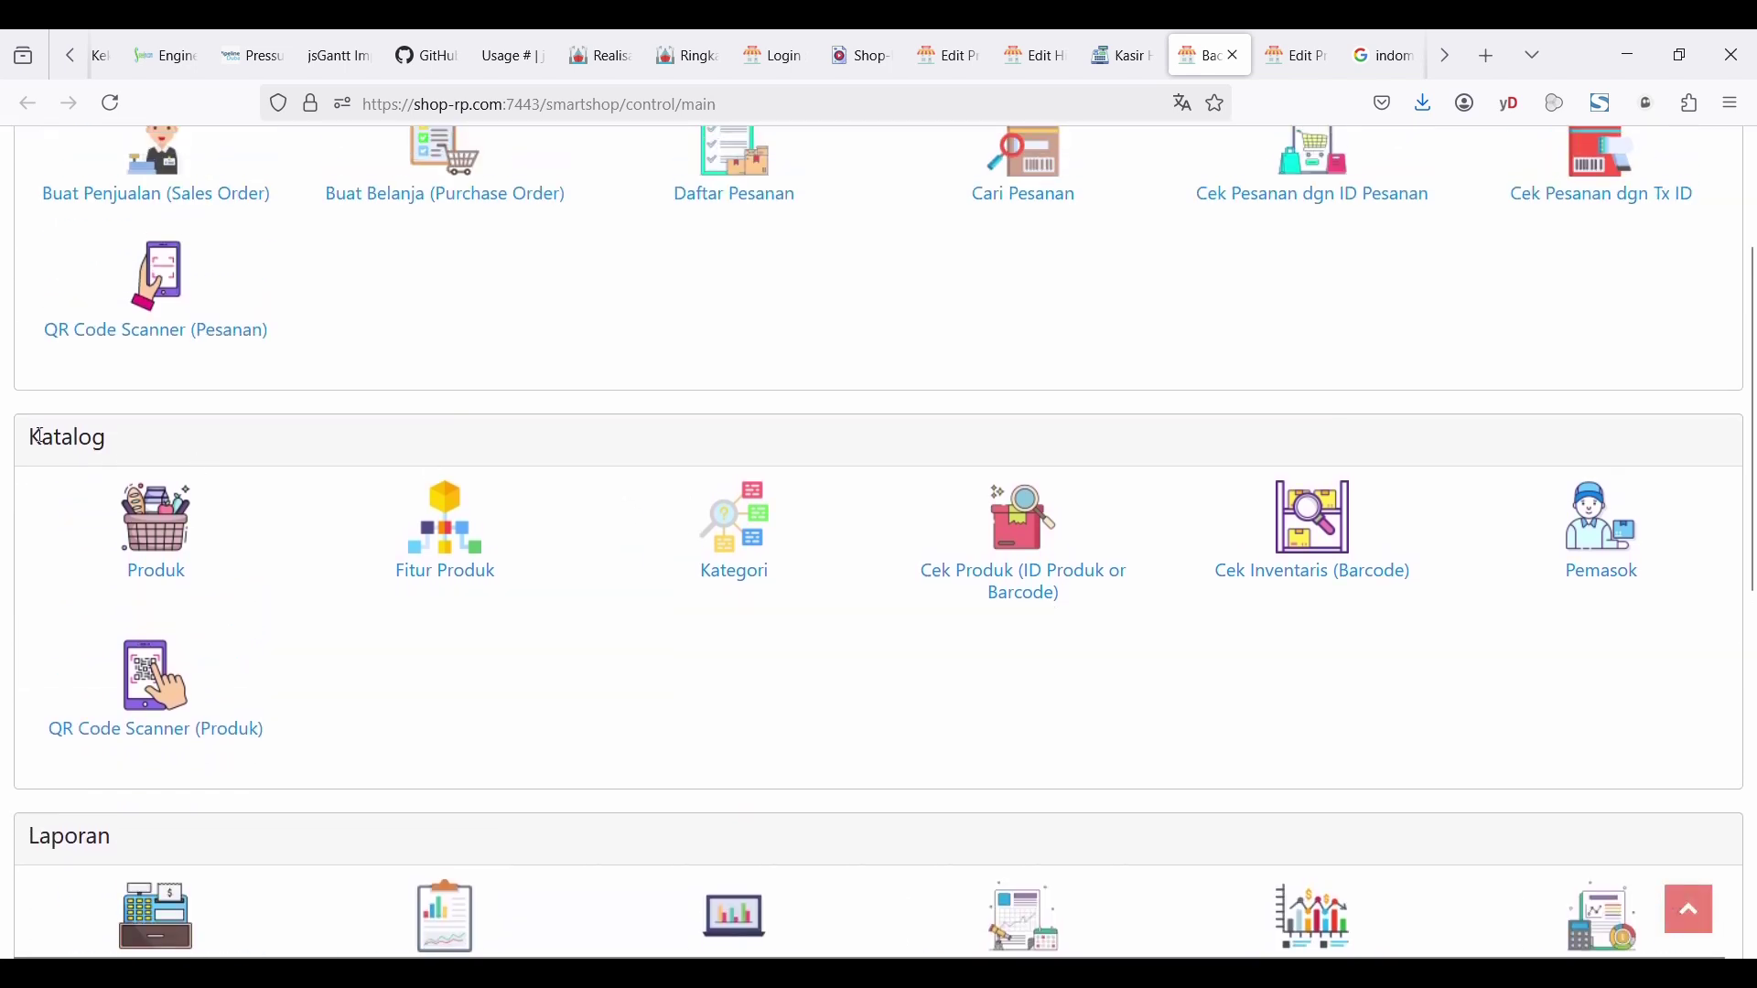
left_click_drag(26, 432, 132, 447)
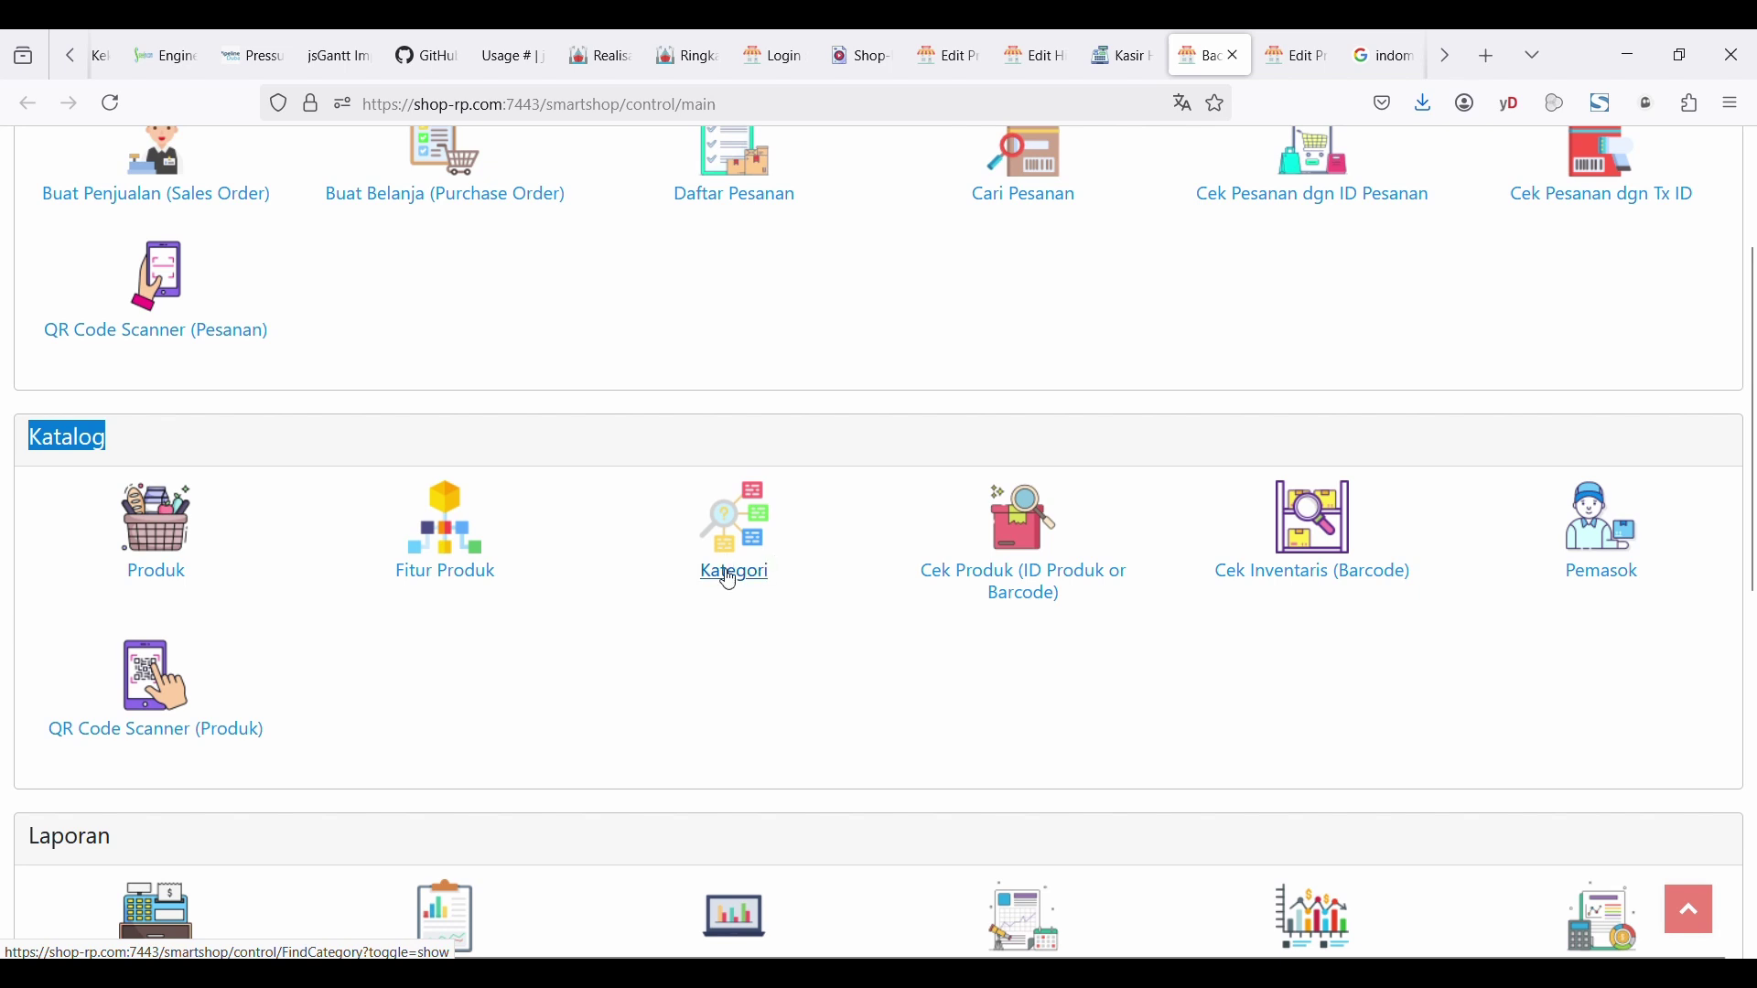
left_click(753, 580)
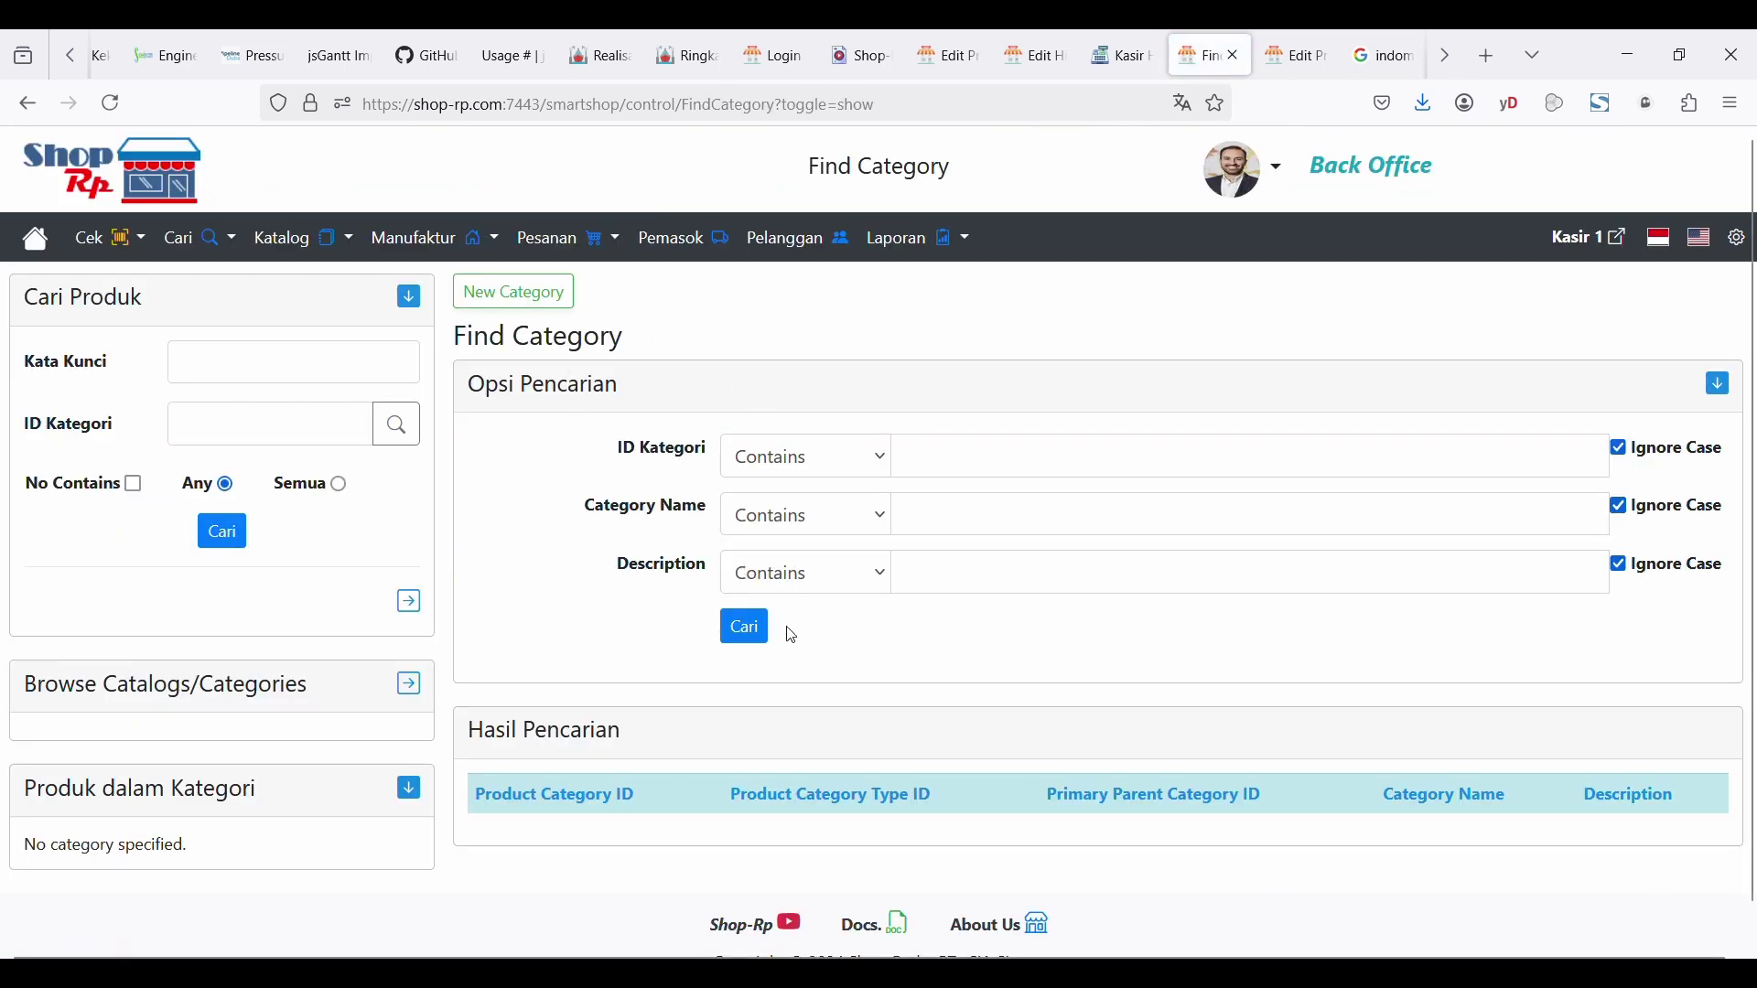
- Search for categories without any filter and review the full list of existing product categories
left_click(746, 631)
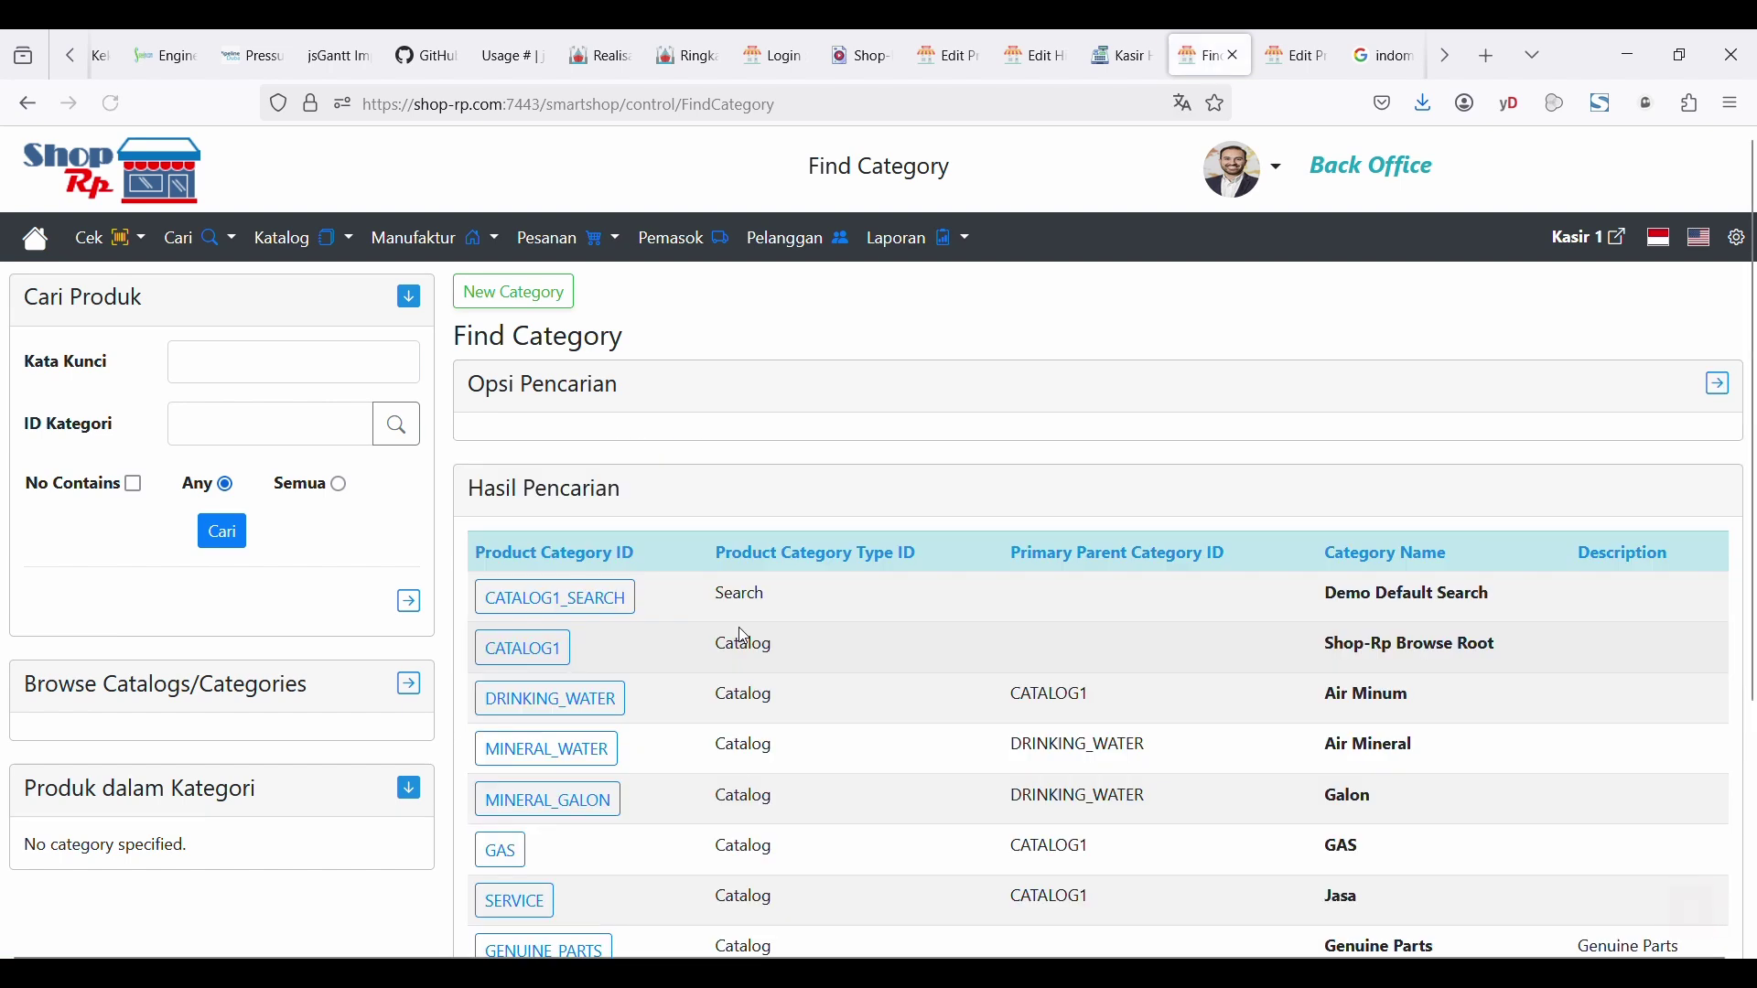
scroll(737, 628, "down", 3)
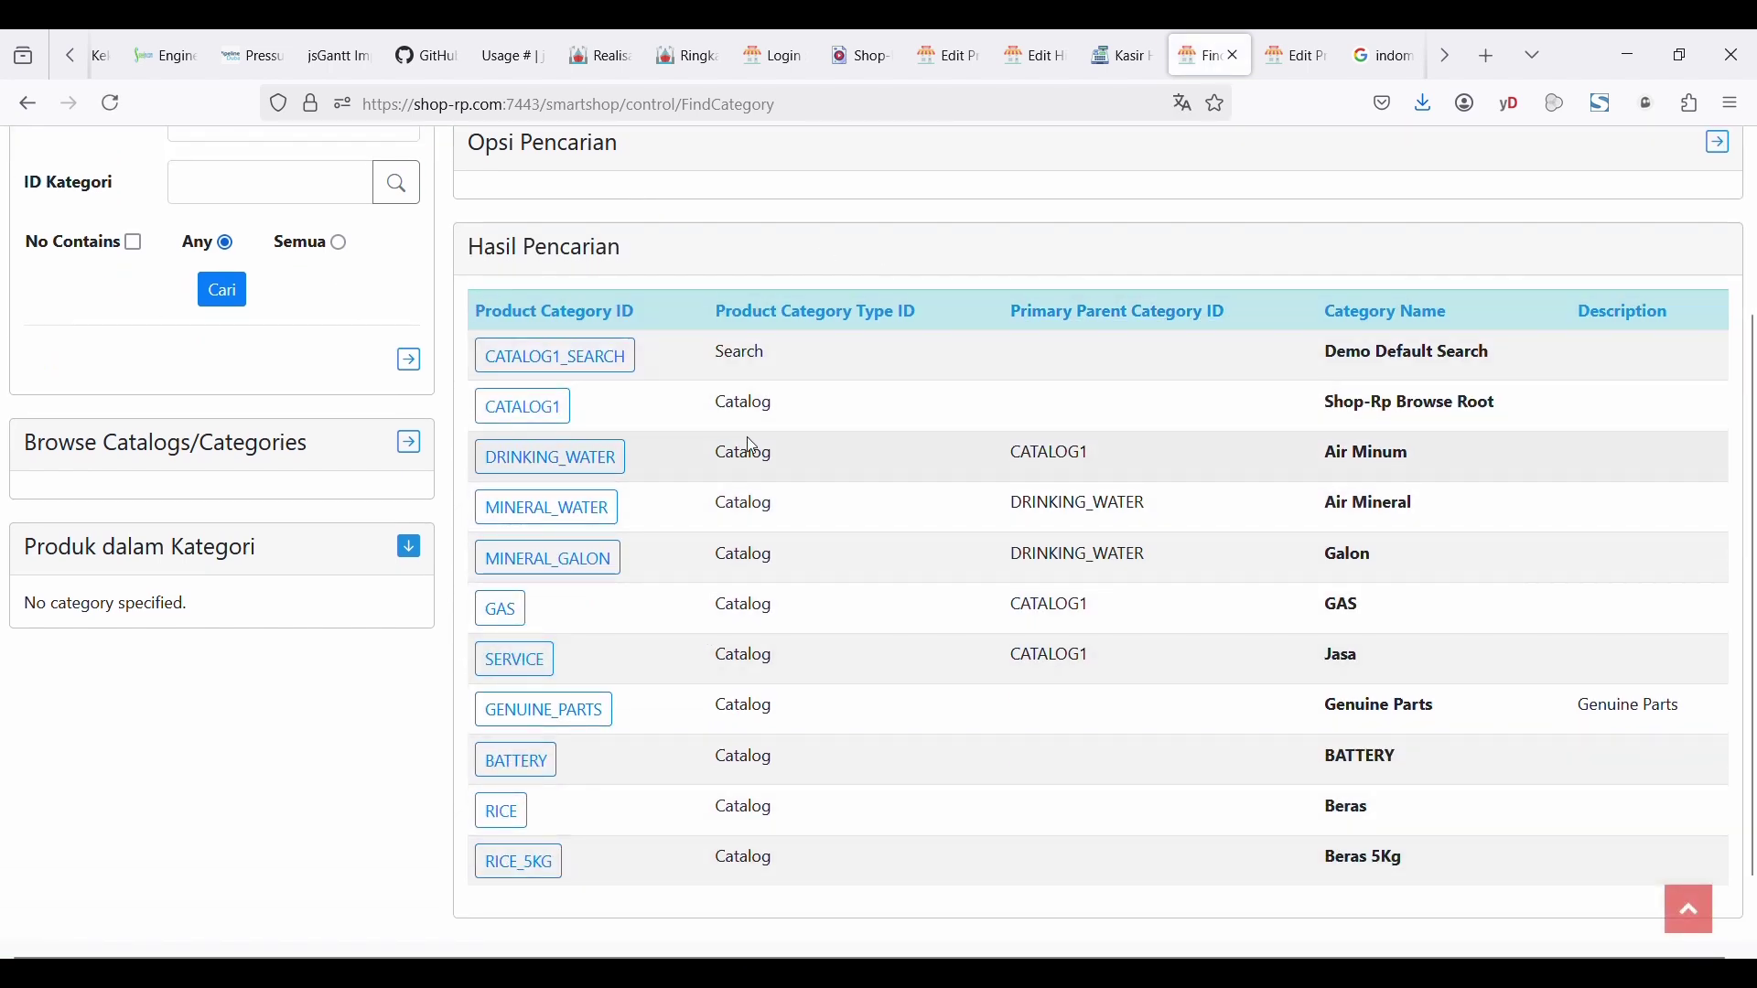
scroll(865, 464, "up", 1)
scroll(870, 472, "up", 3)
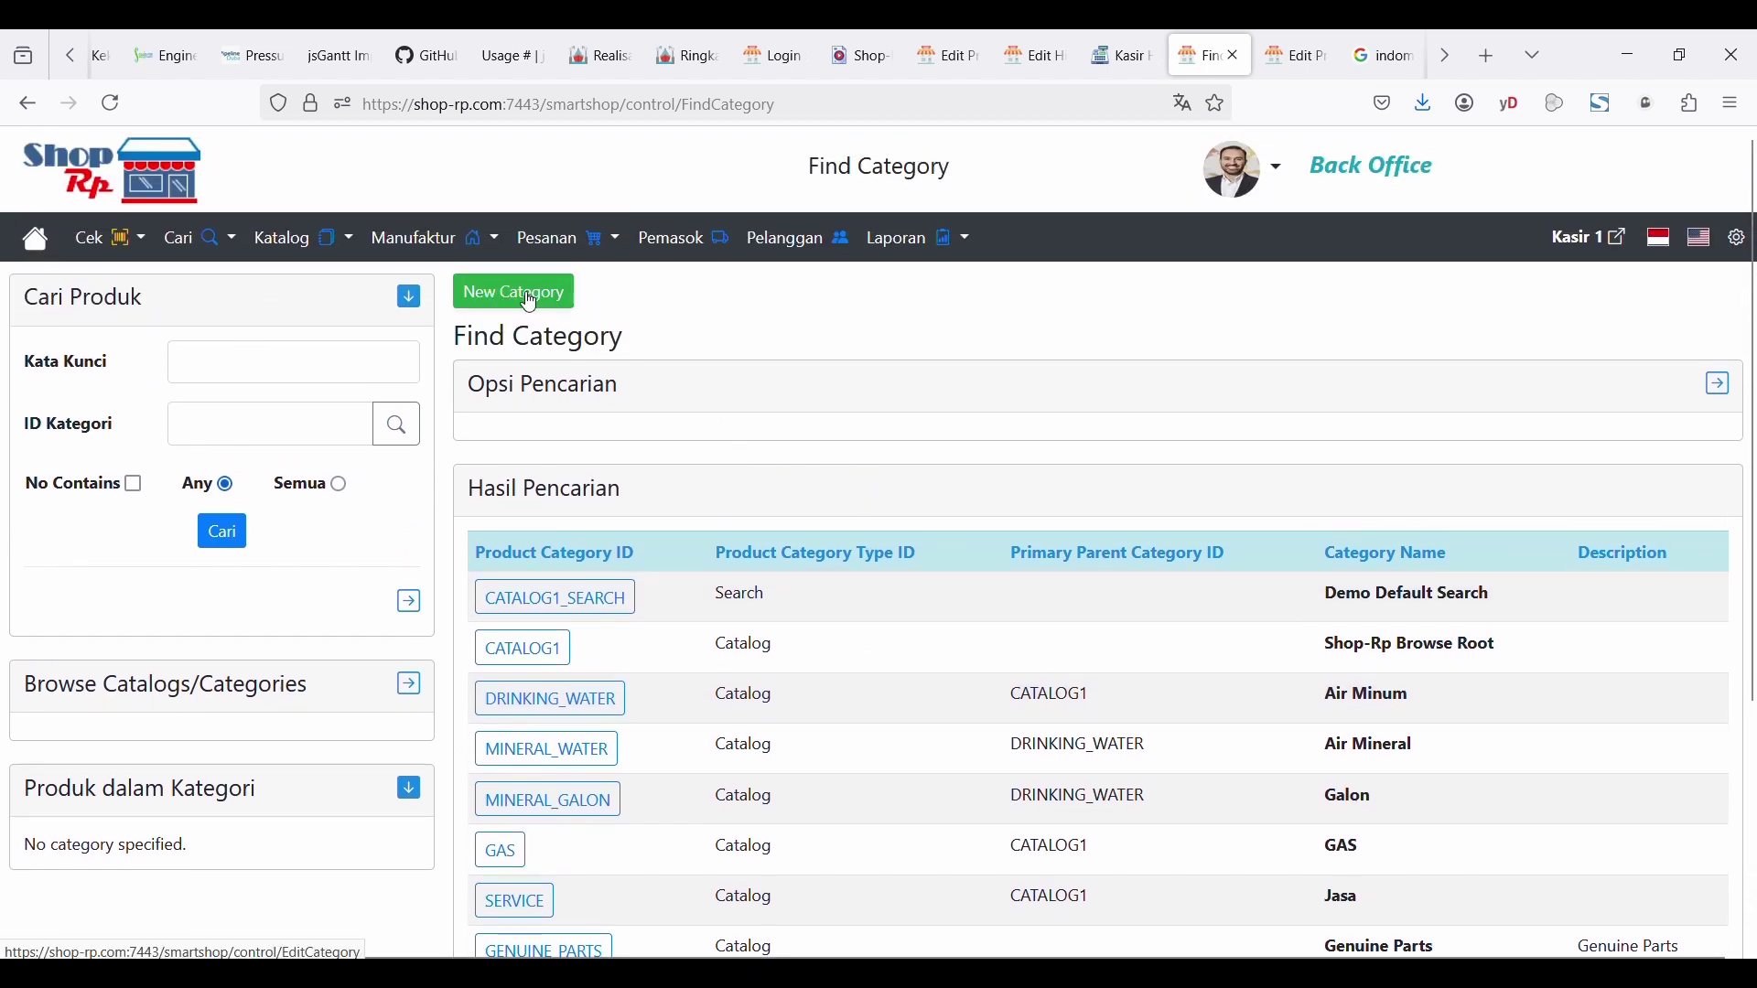
- Create and save a new category with ID MIE_INSTANT, type Catalog and name Mie Instant
left_click(529, 295)
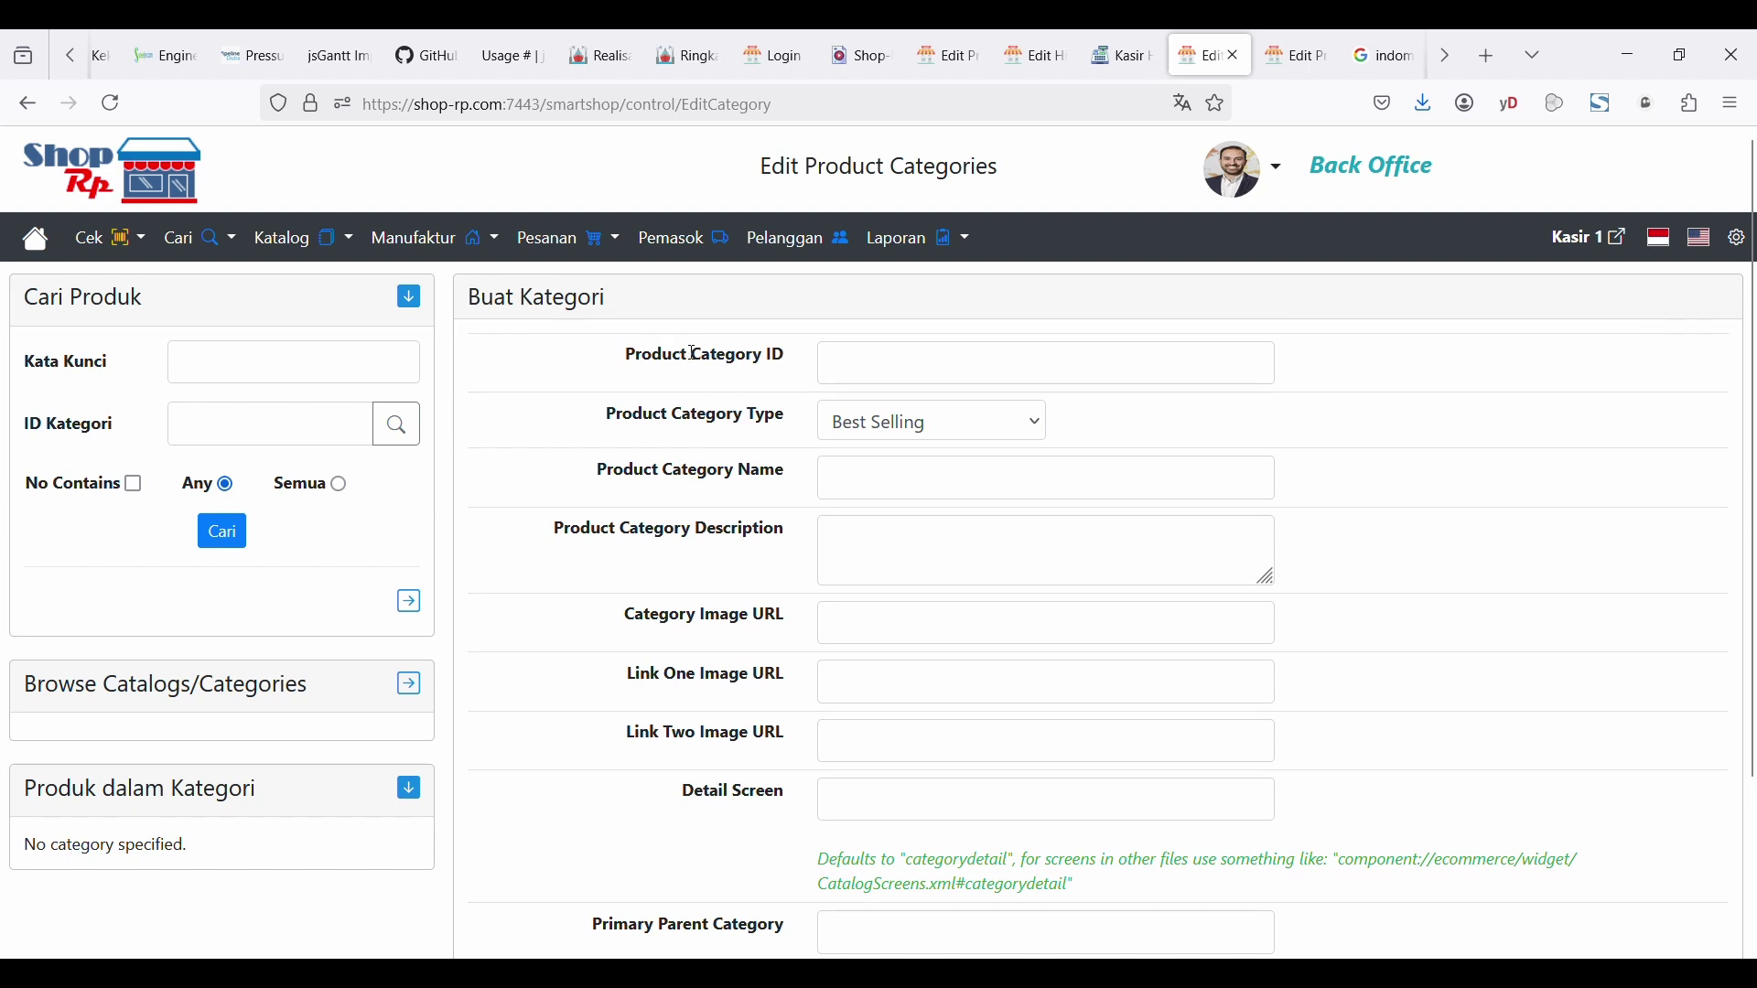
left_click(869, 361)
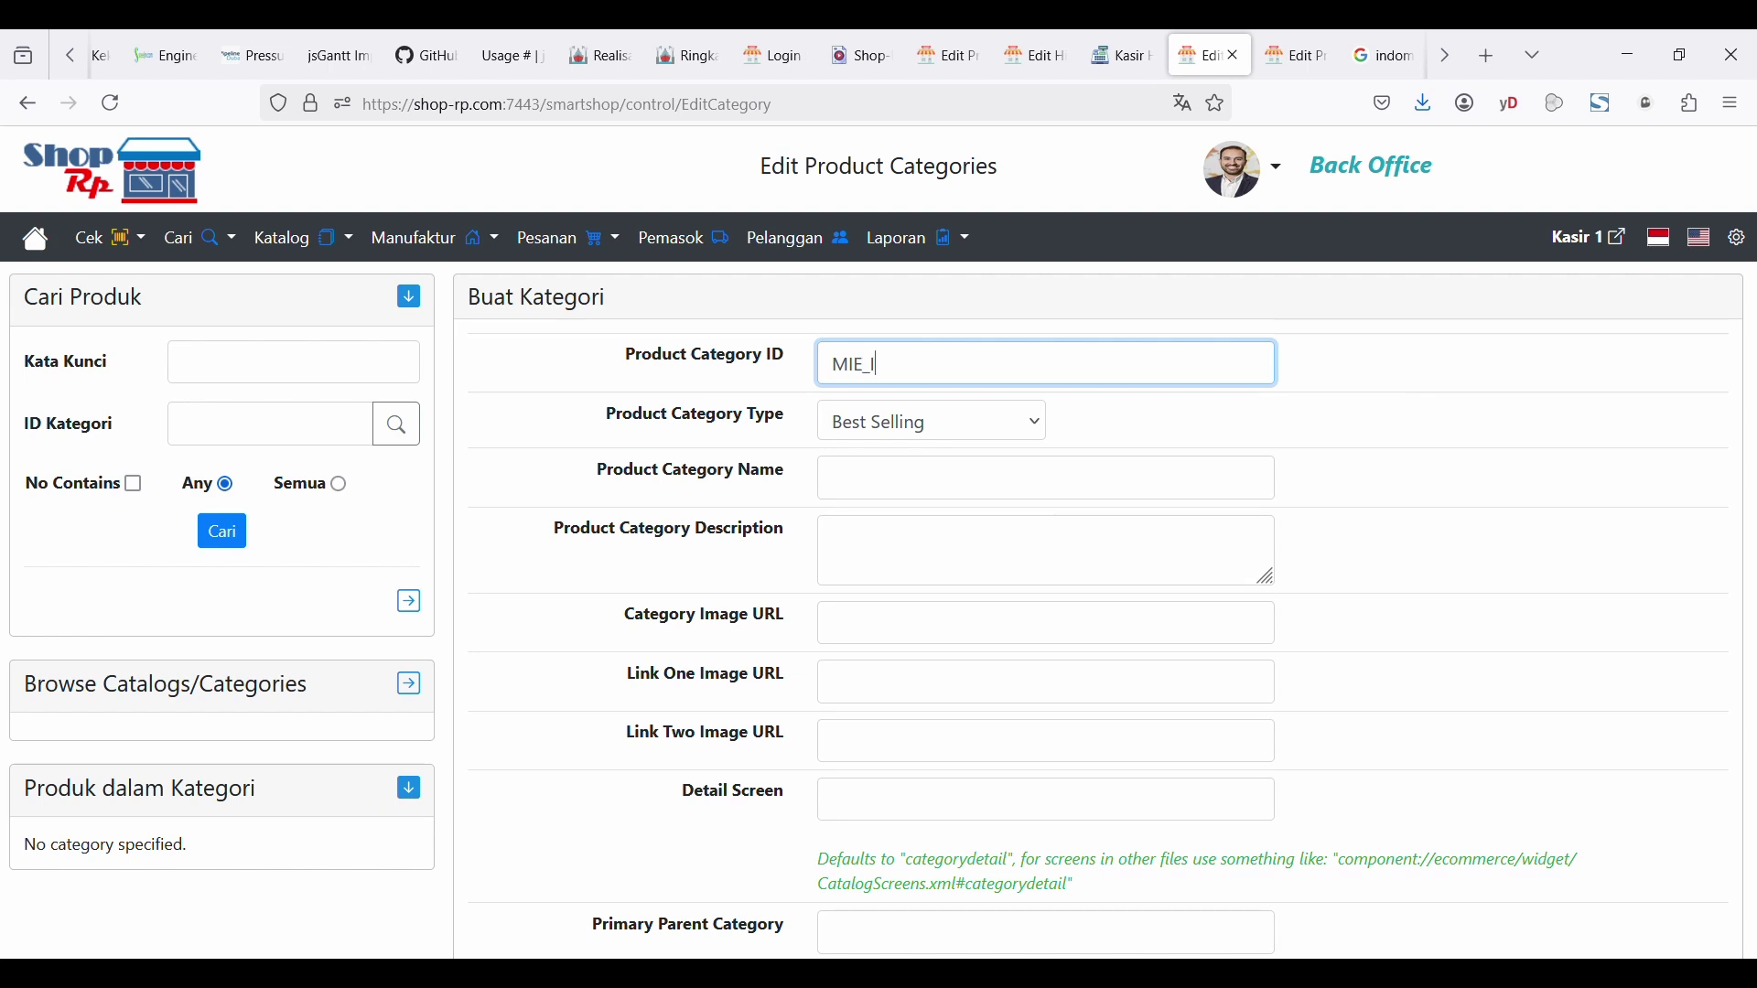
type("NSTANT")
left_click(848, 431)
left_click(853, 513)
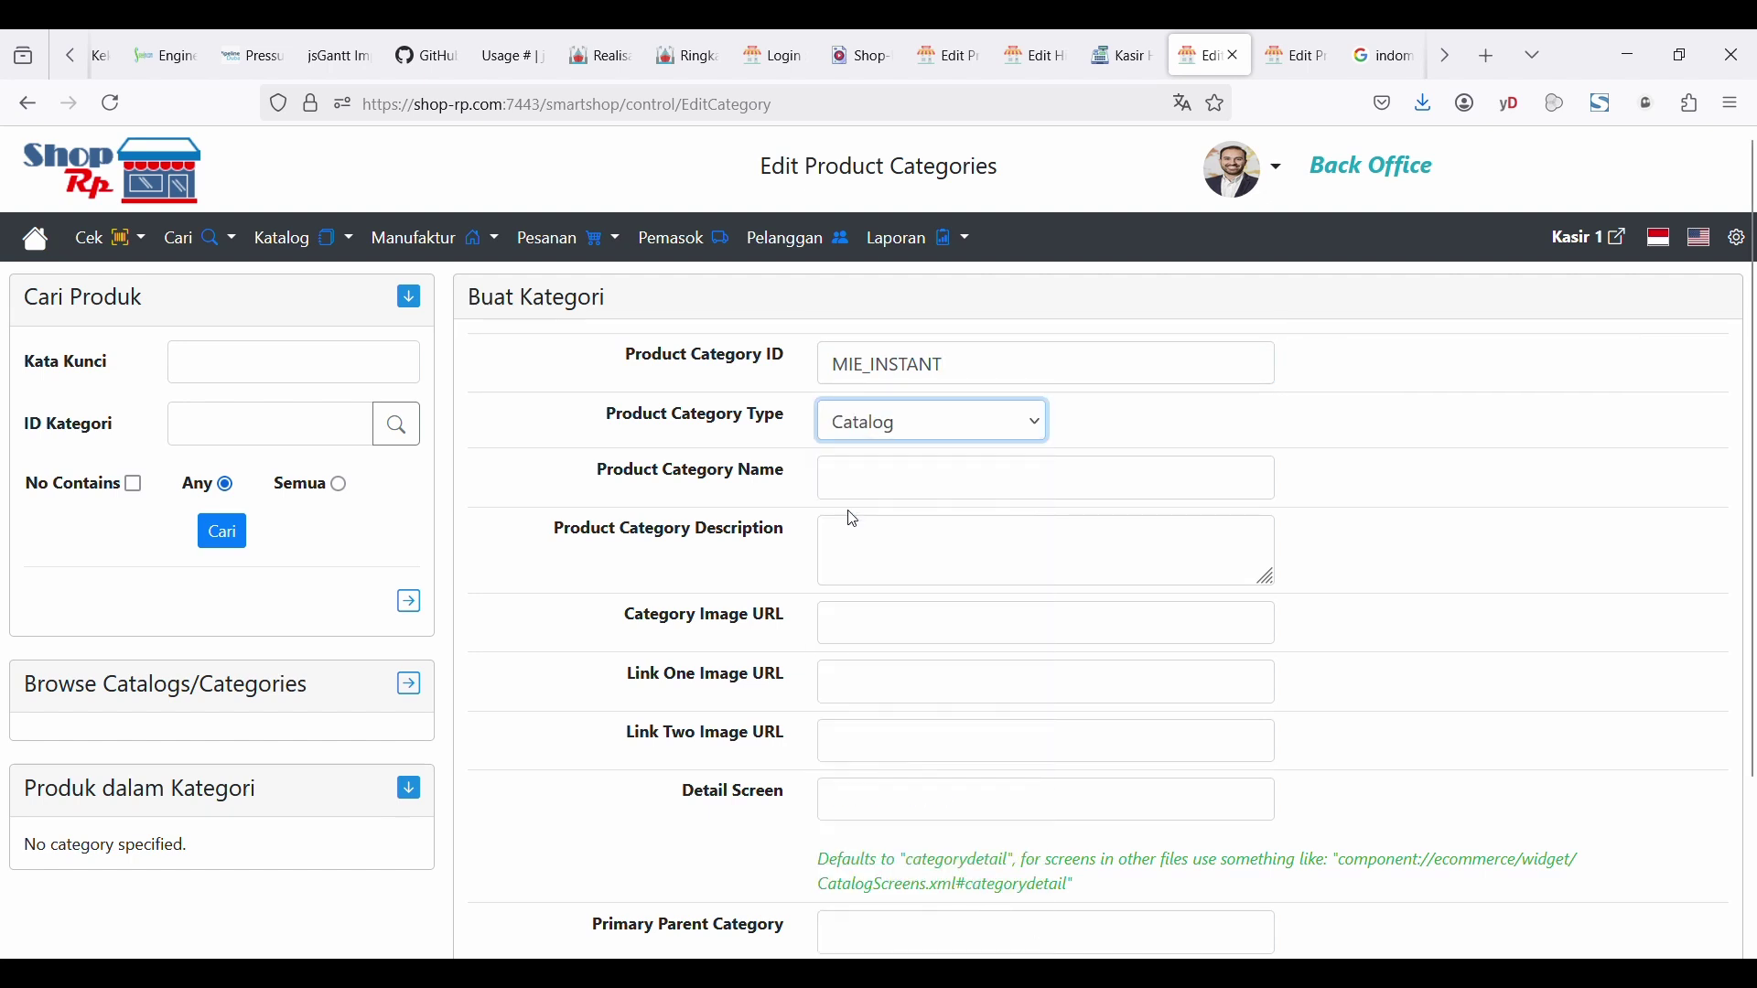
left_click(883, 482)
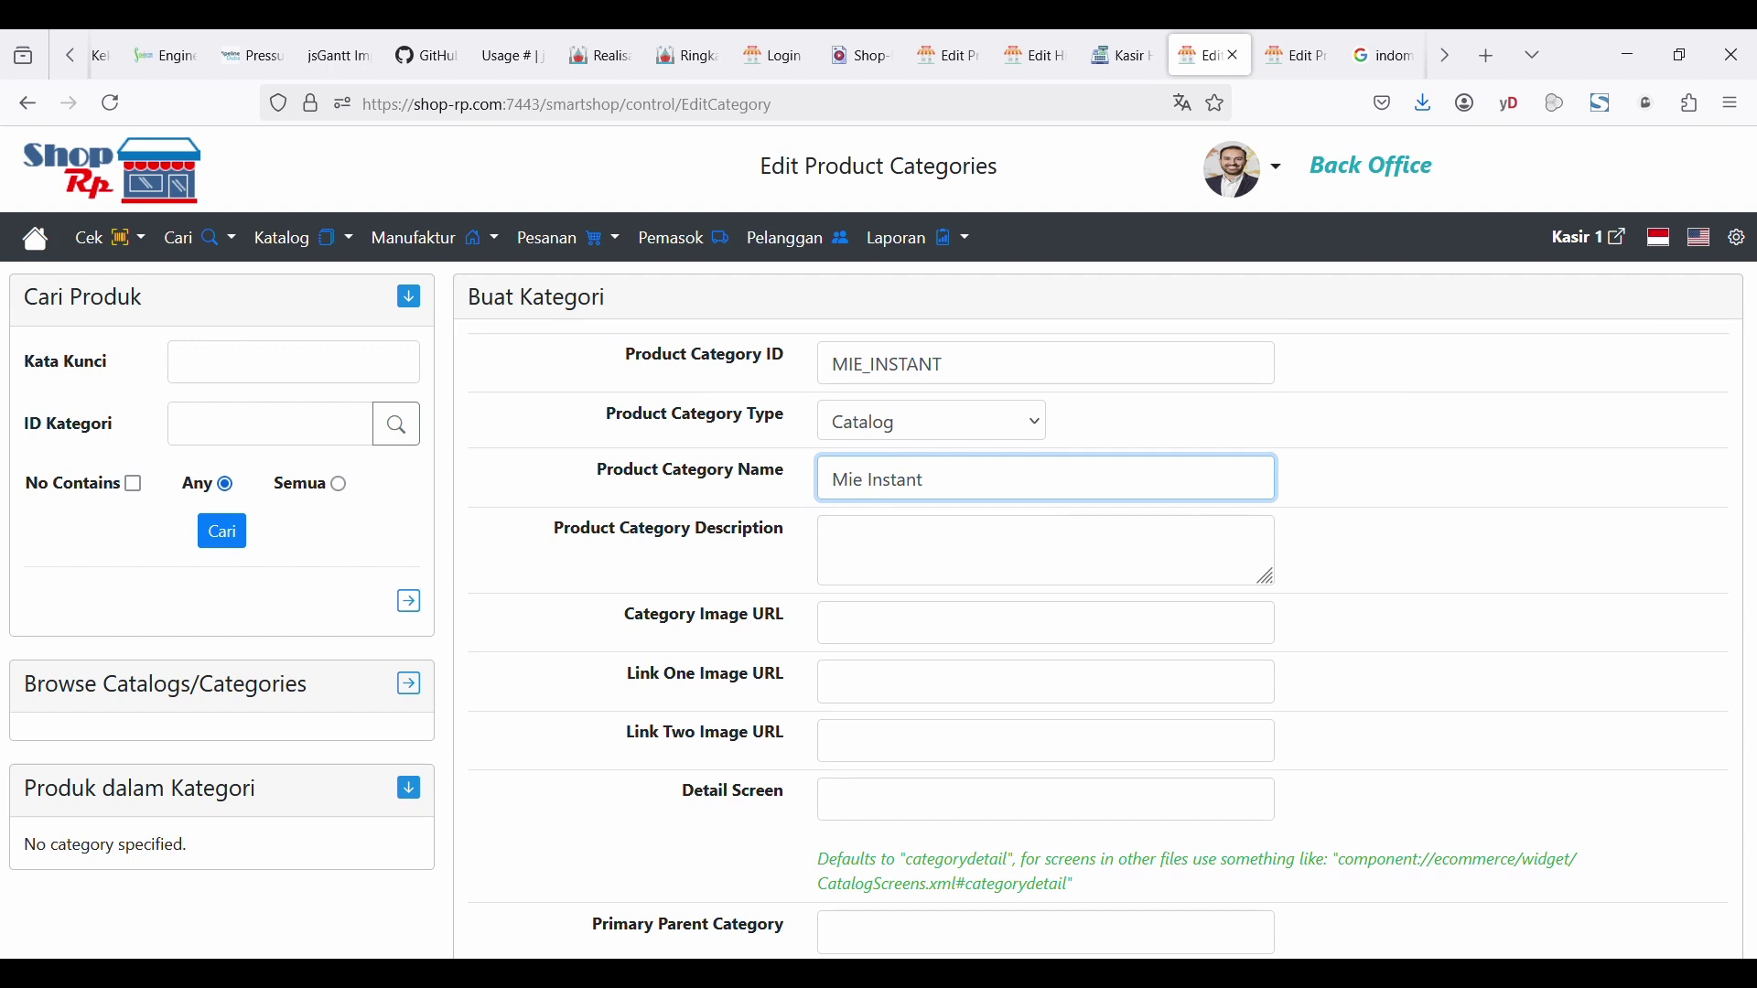
scroll(894, 553, "down", 2)
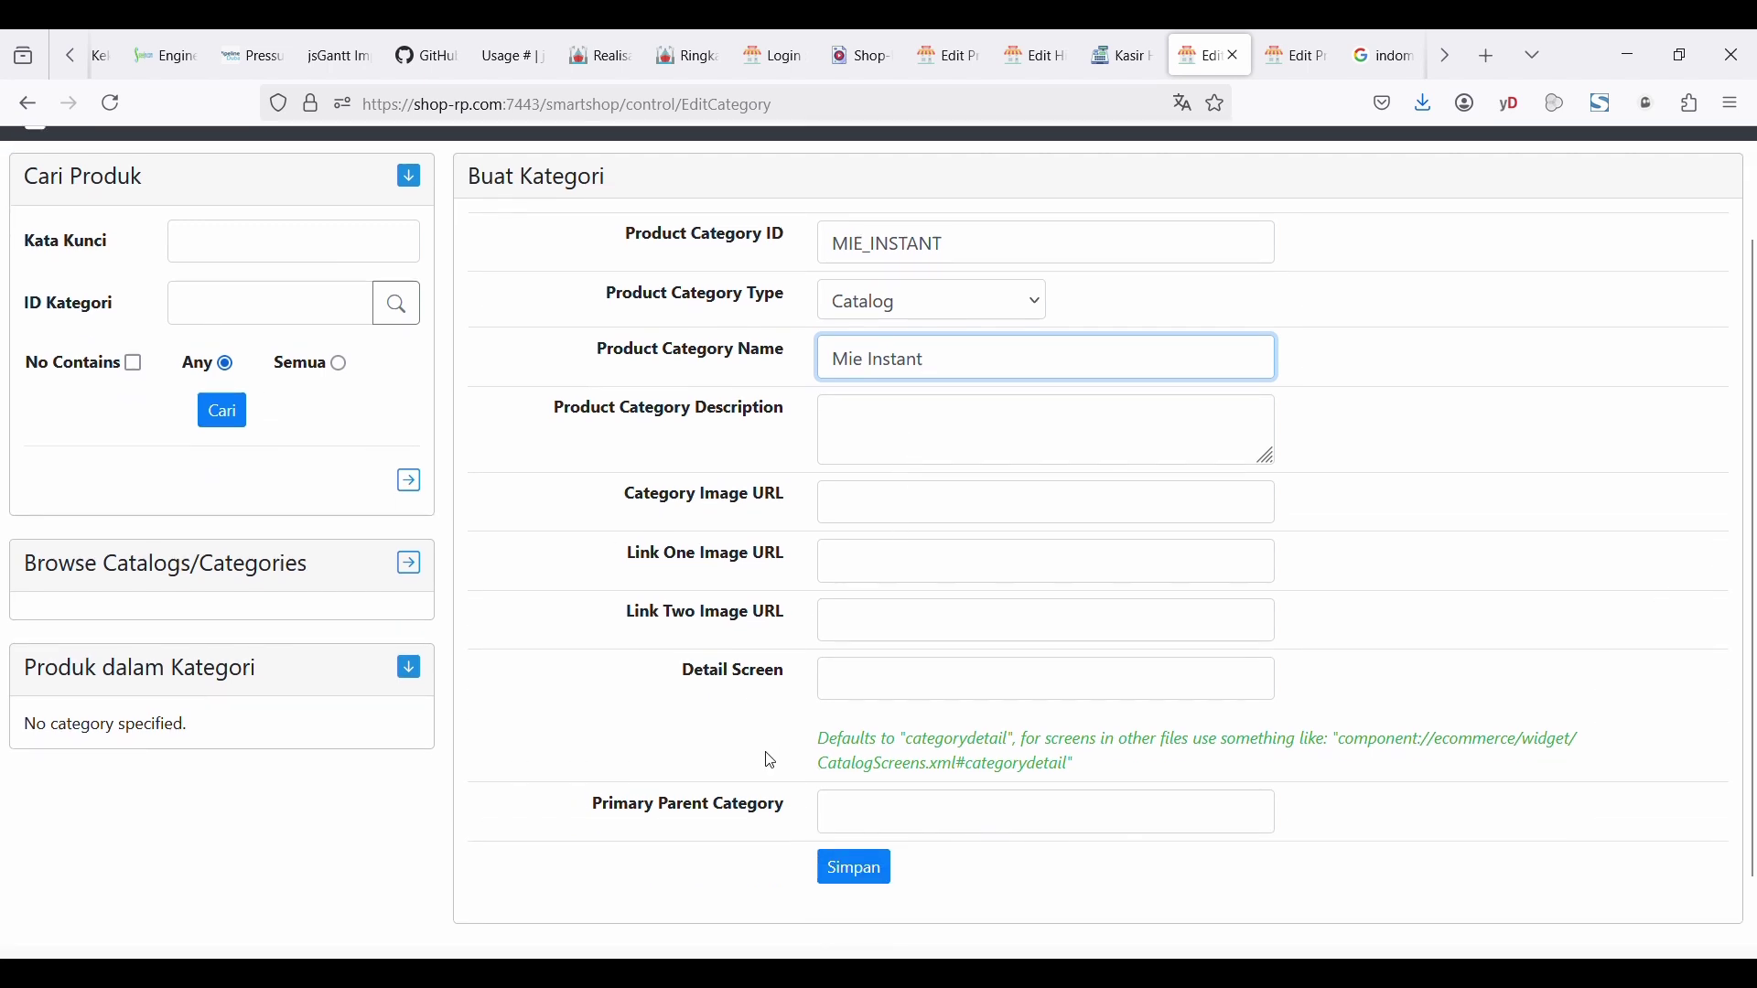
left_click(848, 877)
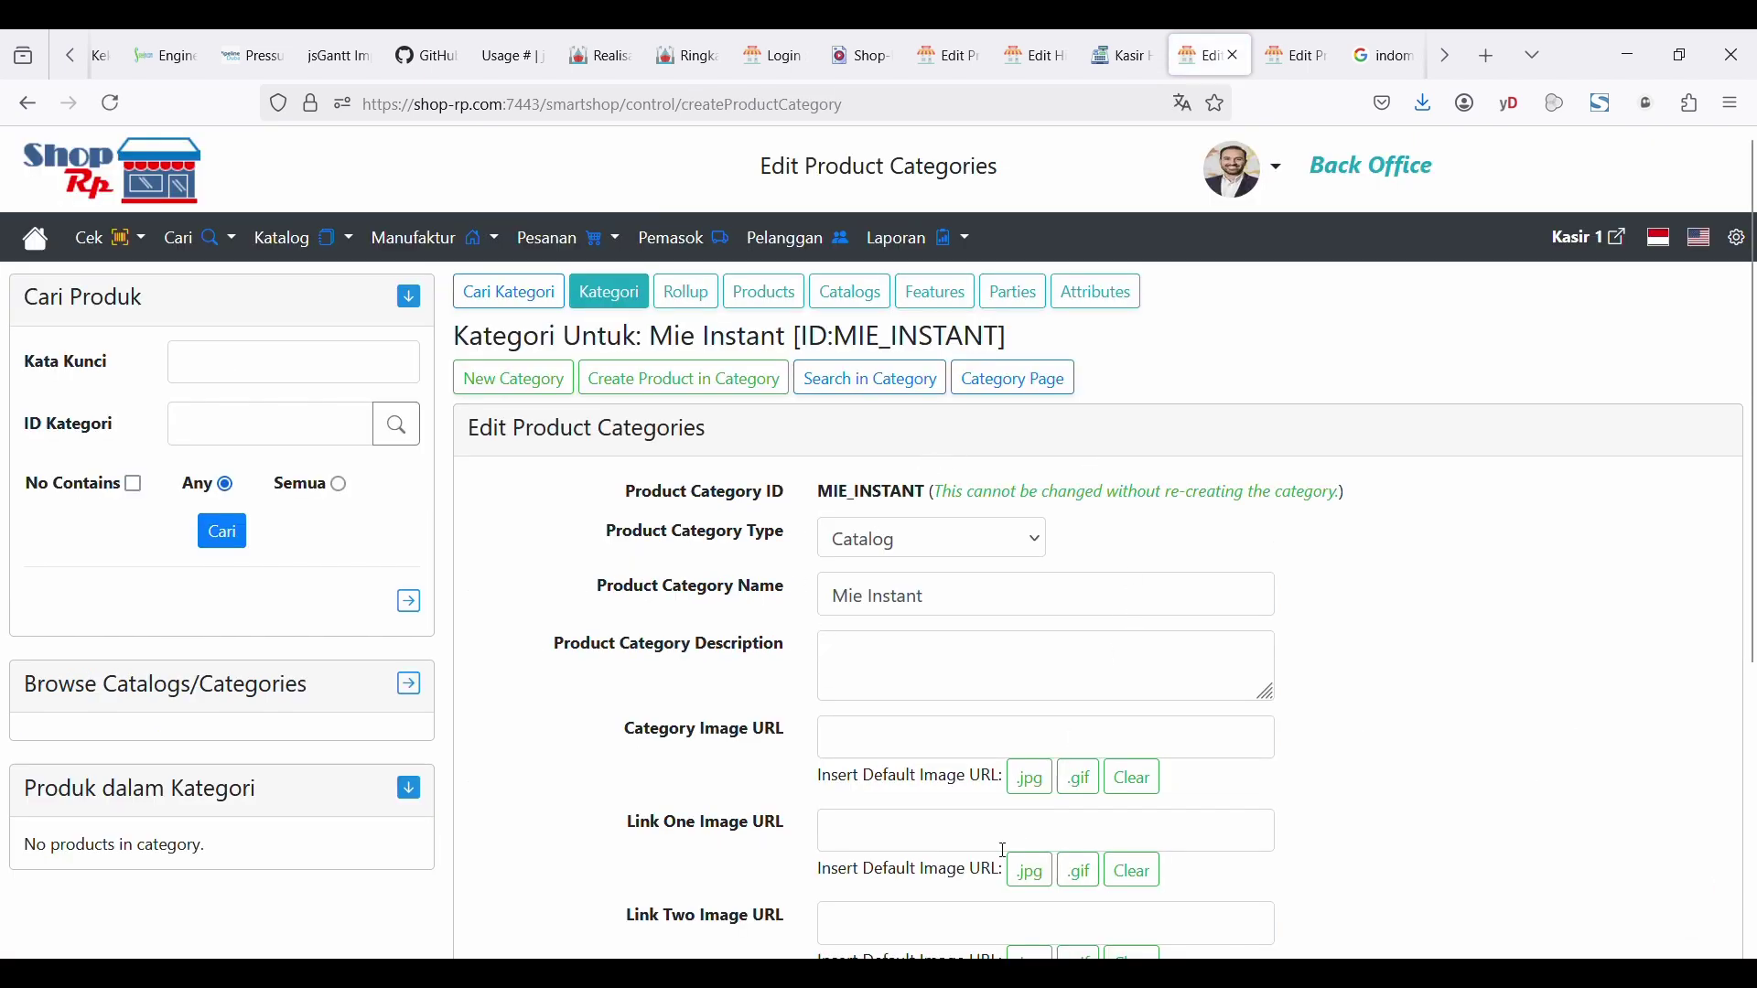
left_click_drag(831, 335, 1005, 337)
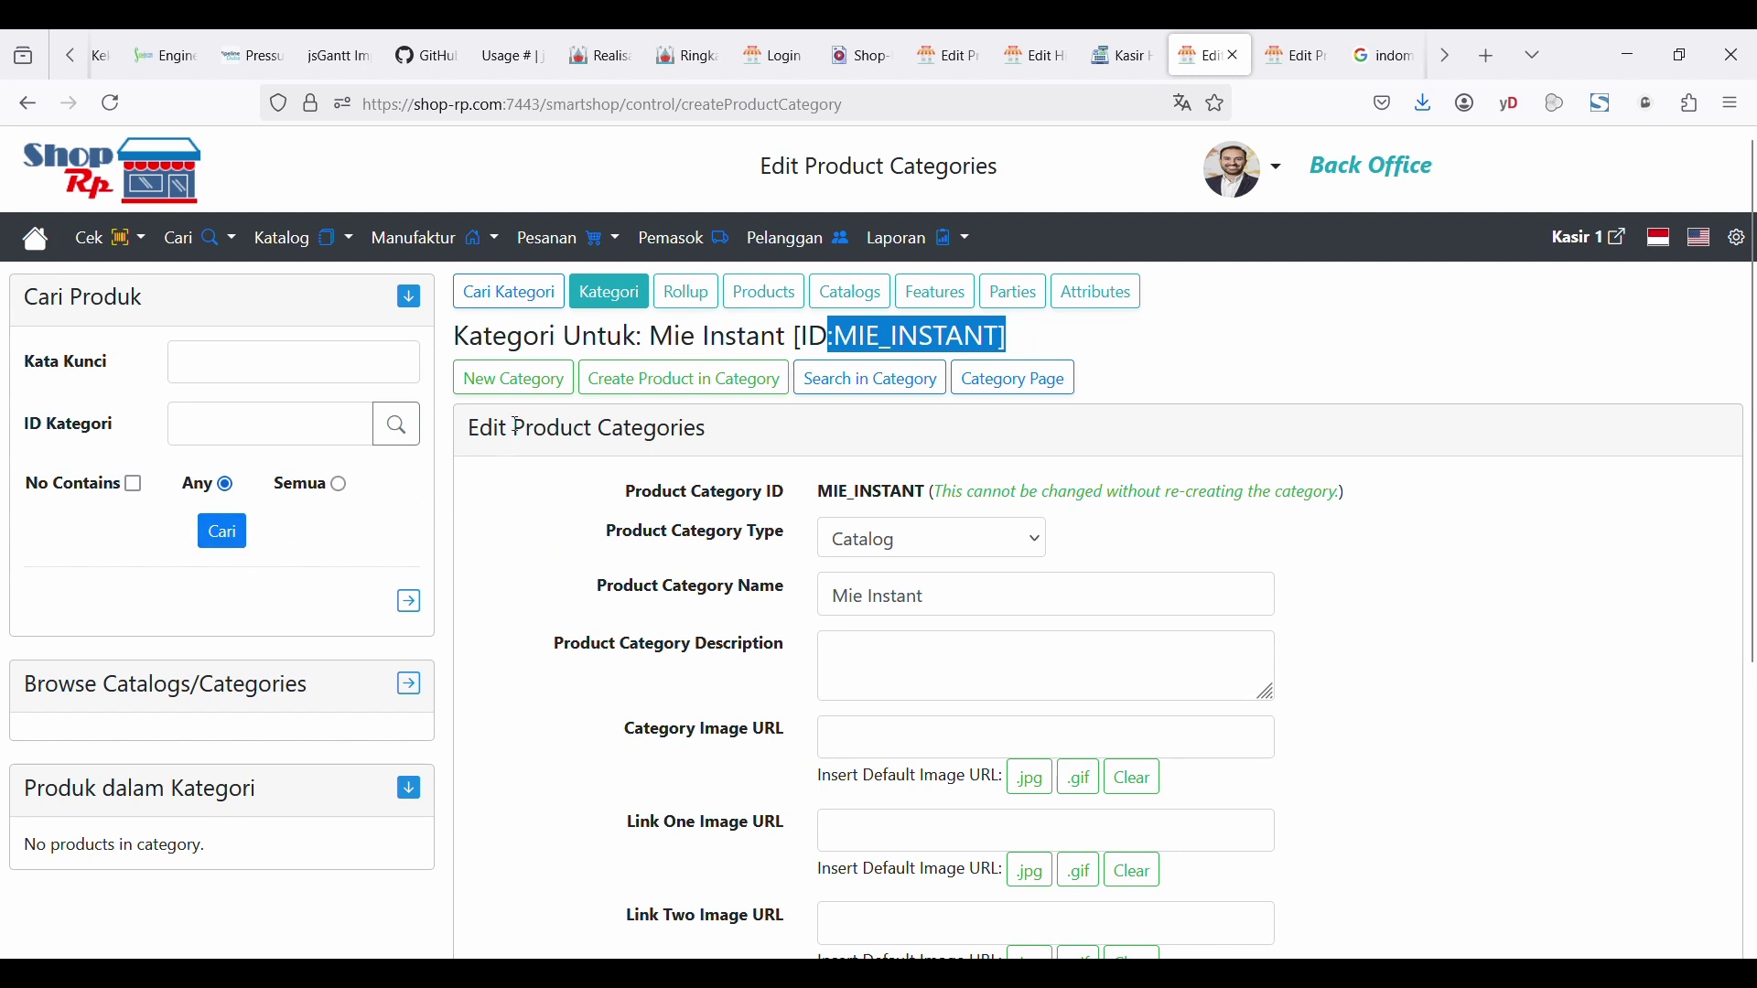
- In the Mie Instant category's Rollup, look up and select CATALOG1 (Shop-Rp Browse Root) as the parent category
left_click(688, 301)
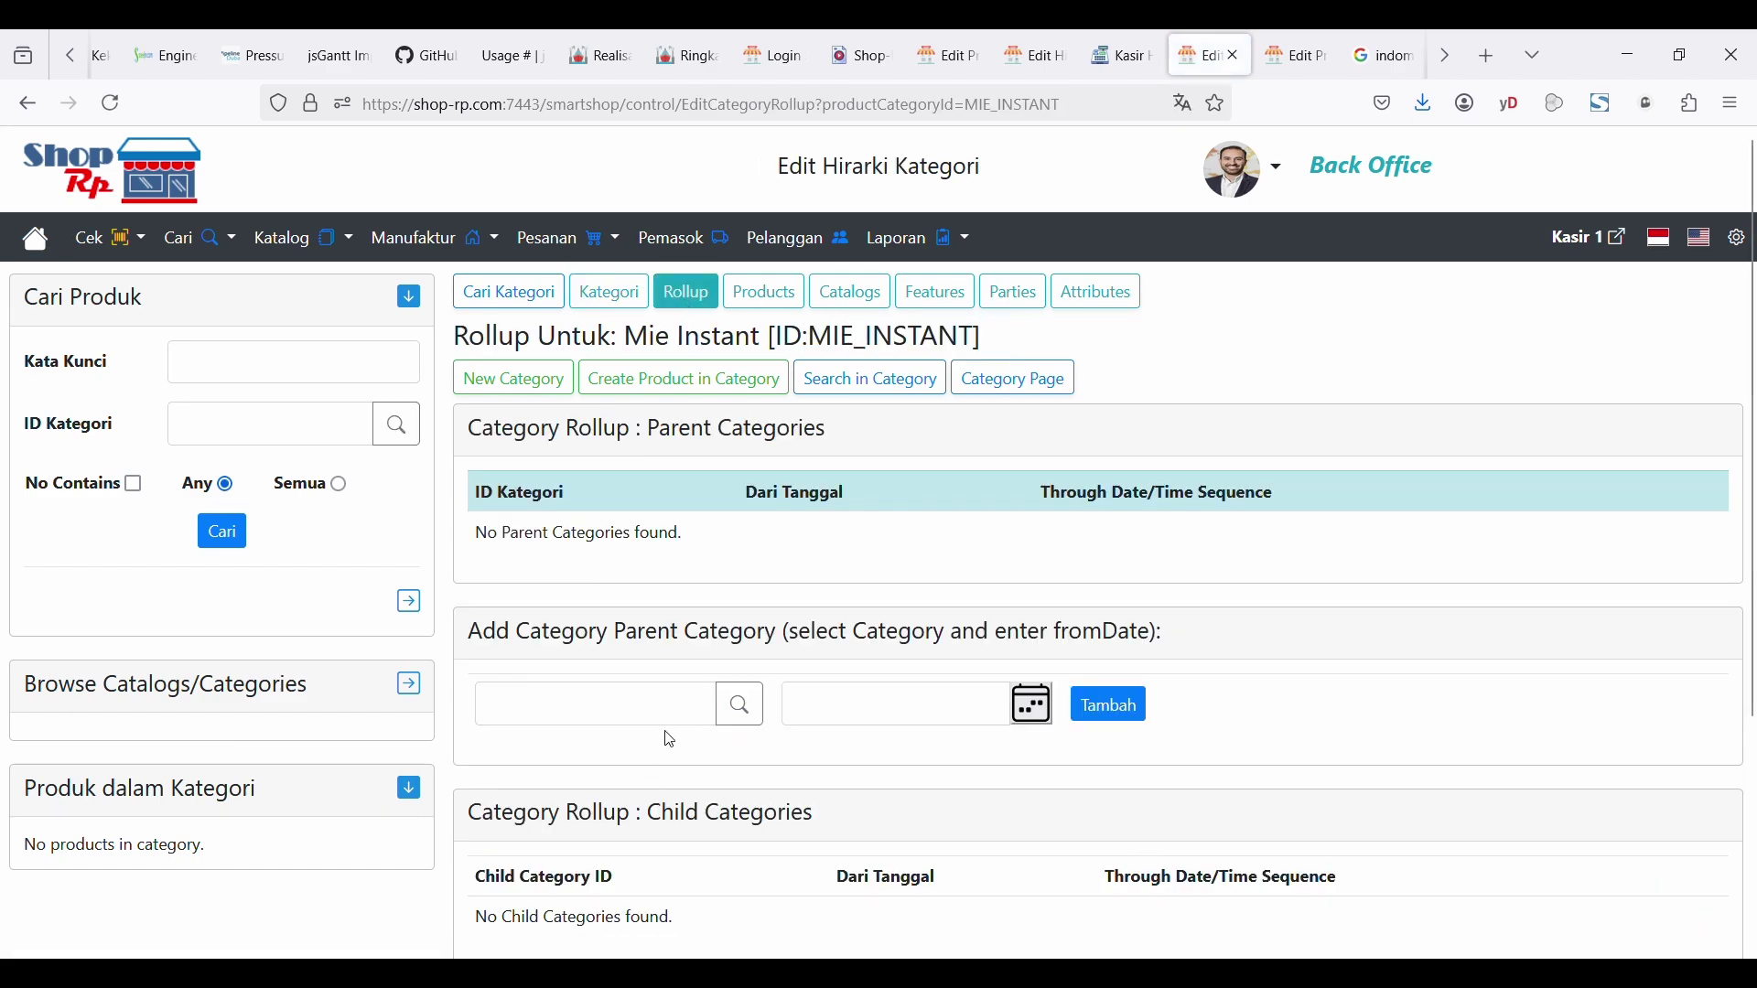
left_click(738, 703)
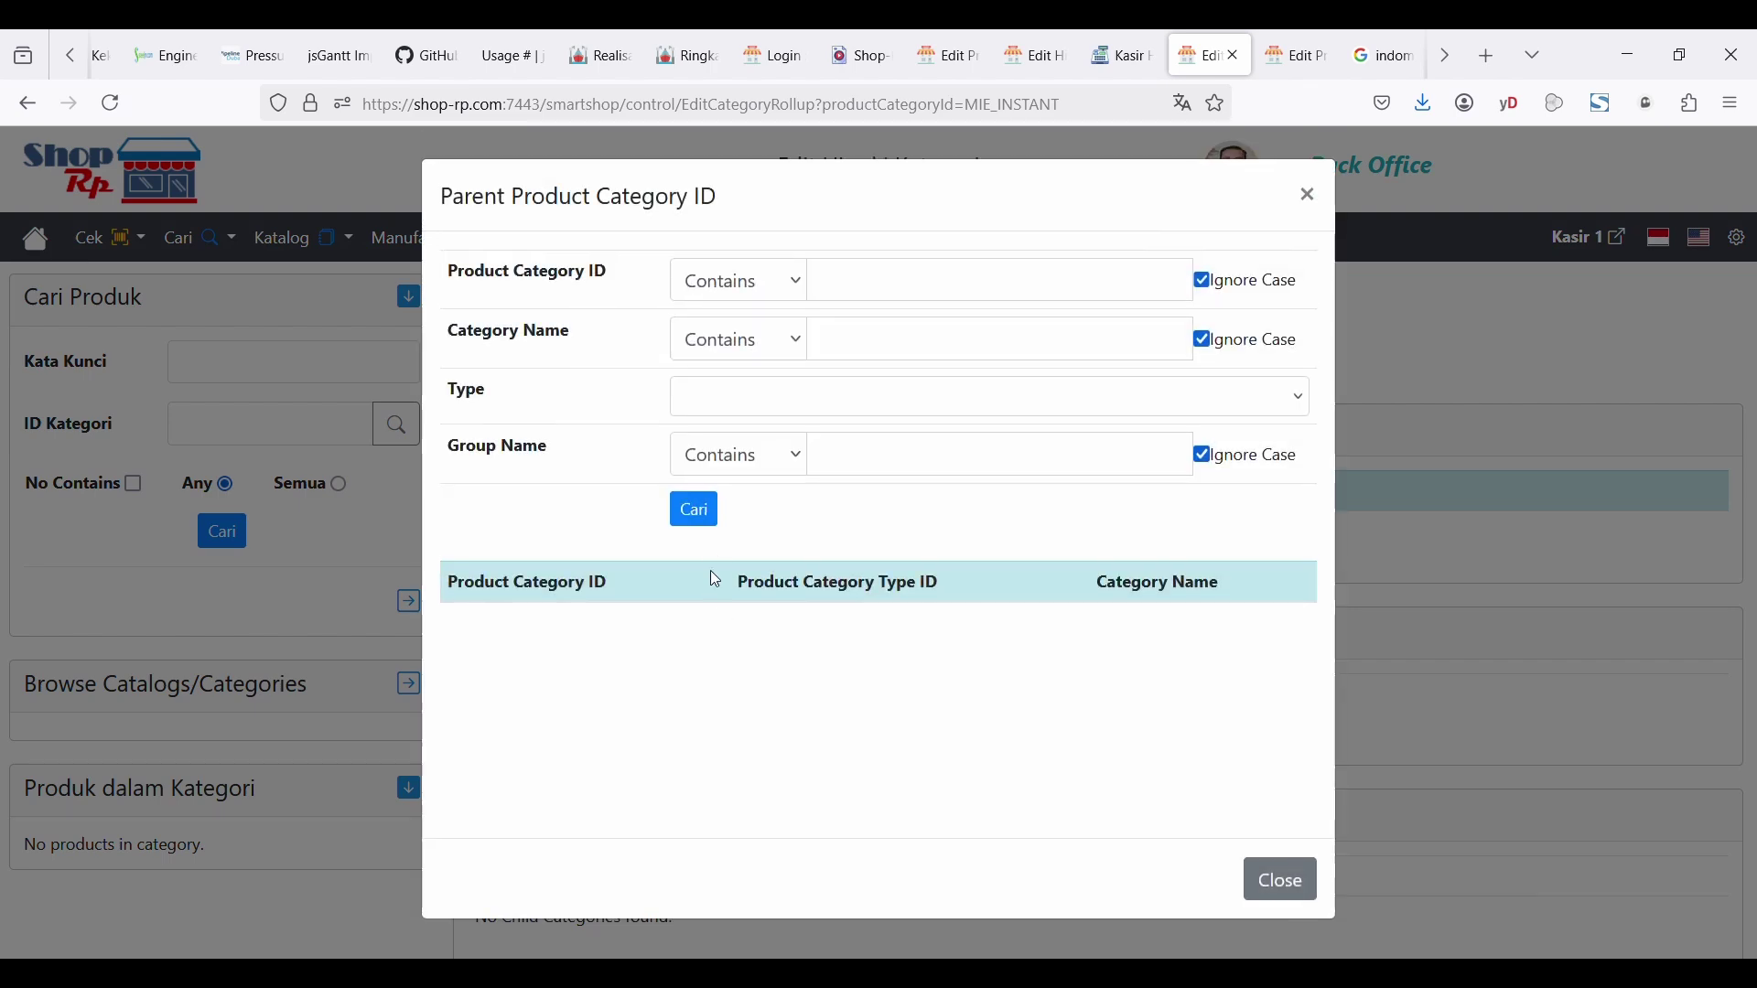
left_click(699, 522)
scroll(716, 572, "down", 4)
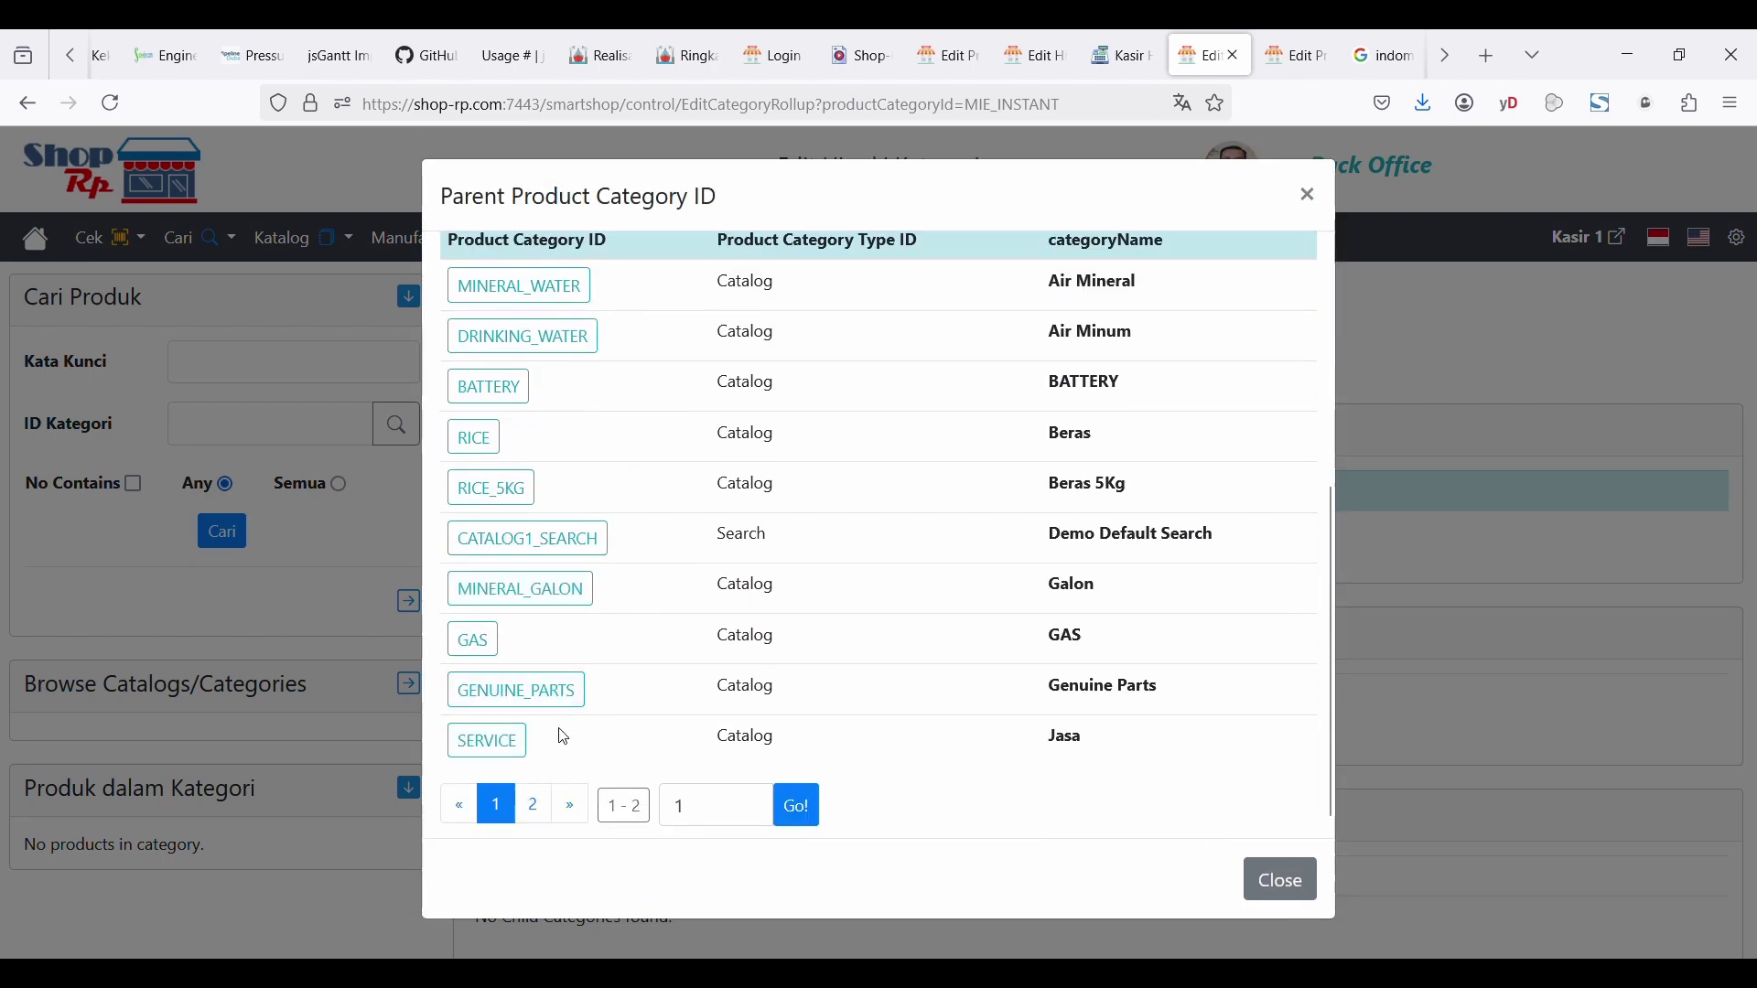
left_click(534, 807)
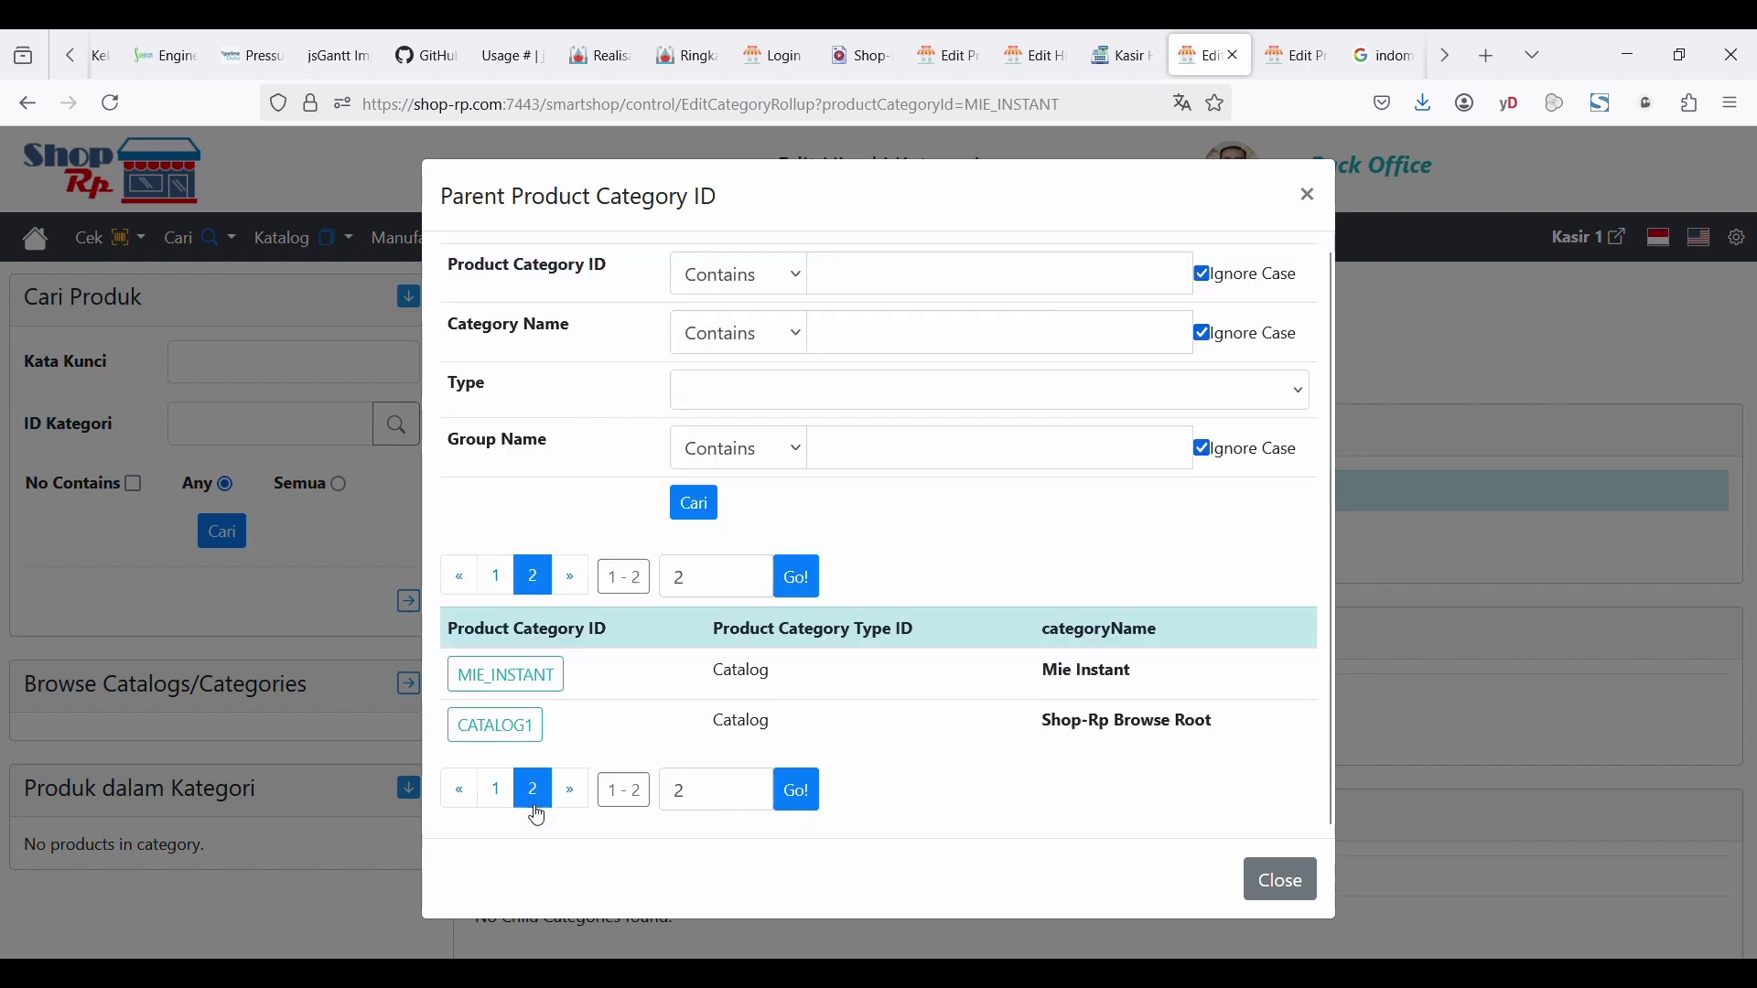
left_click(499, 736)
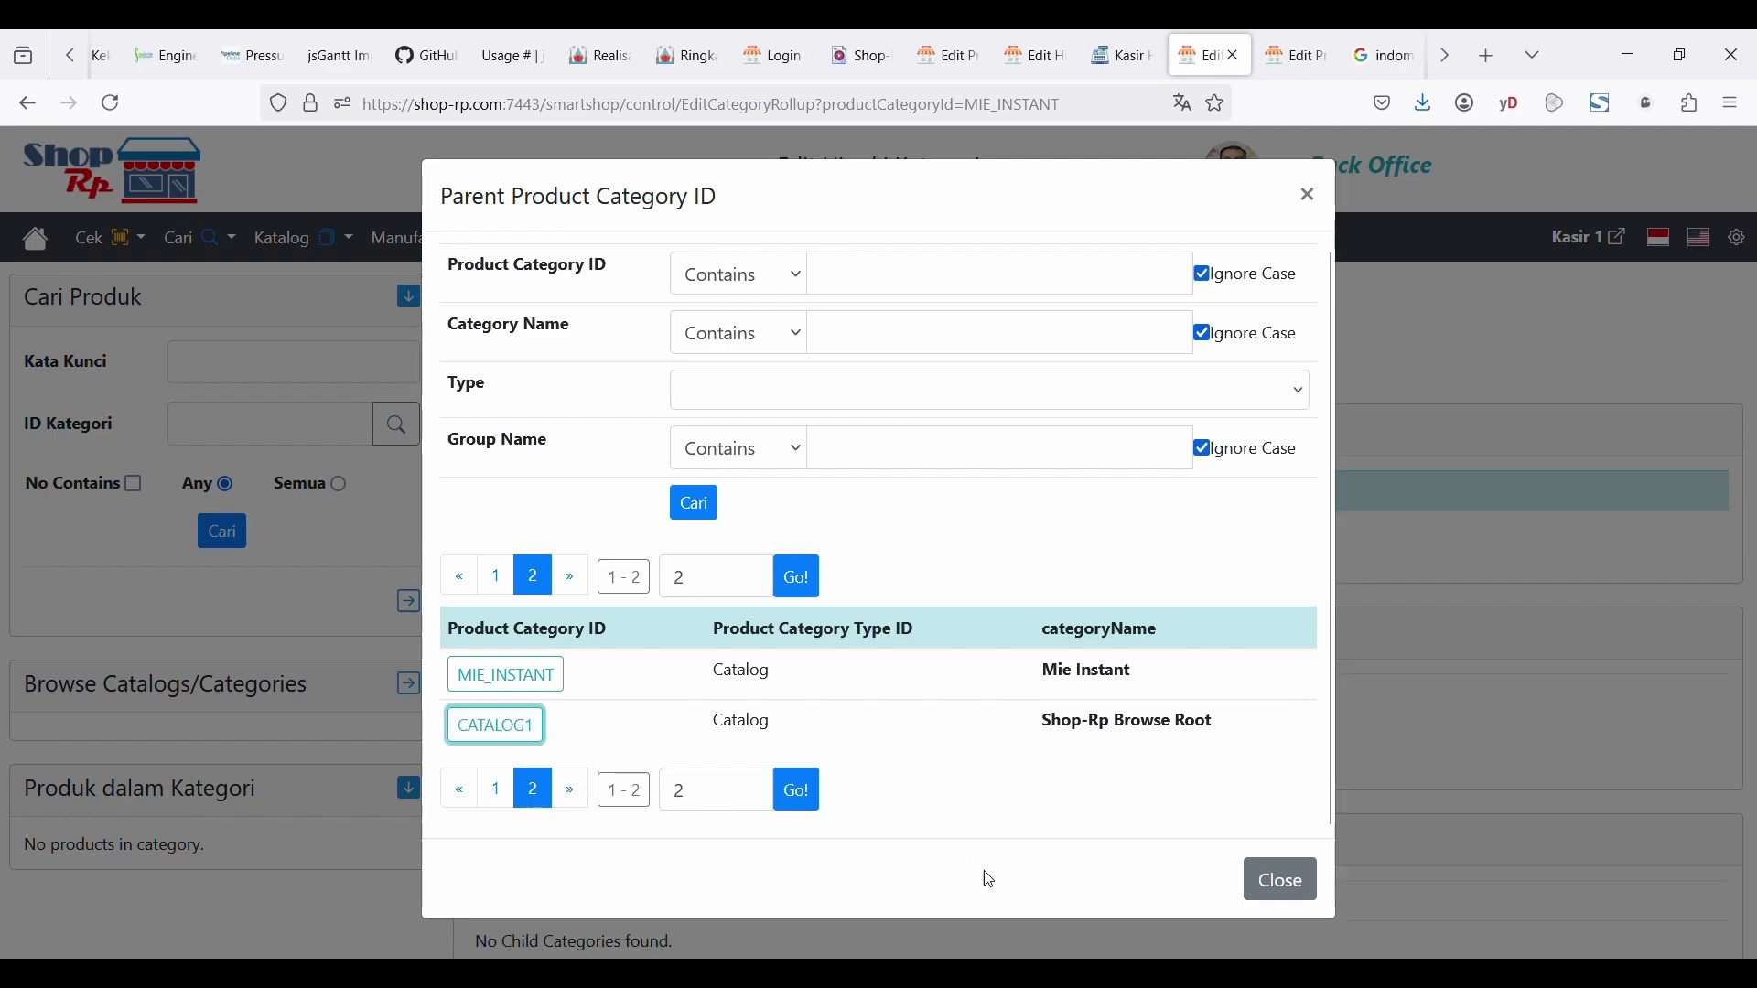
left_click(1281, 879)
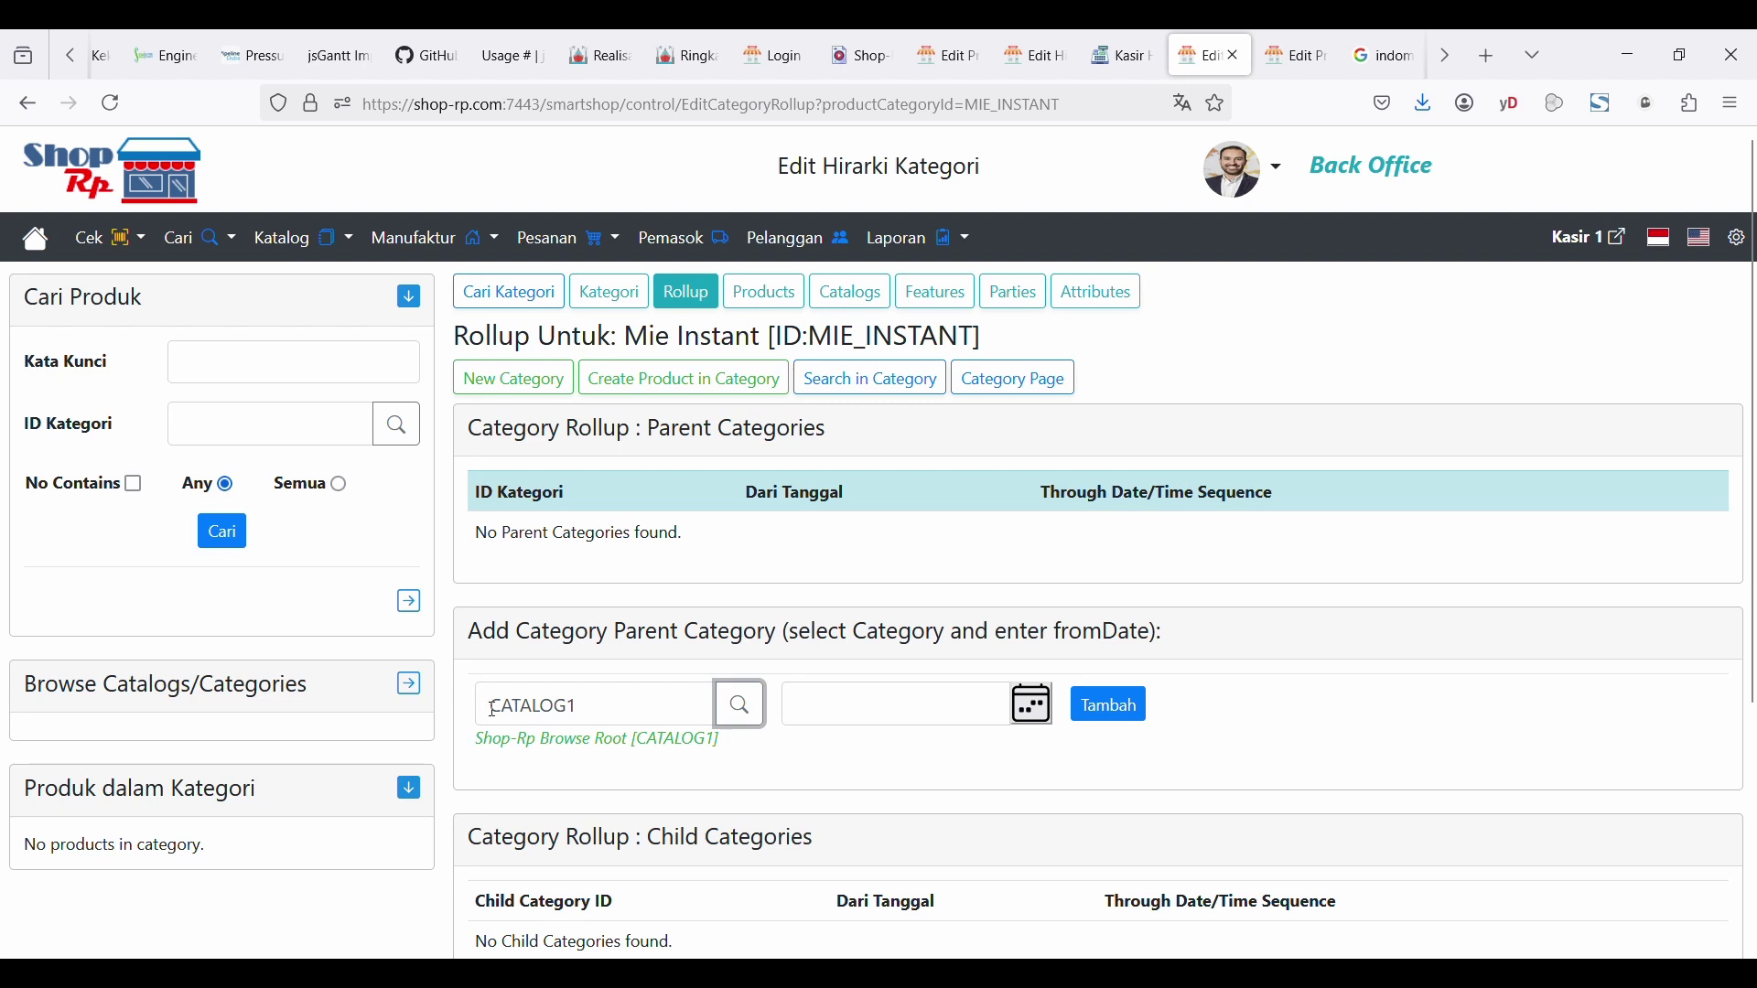
left_click(1033, 704)
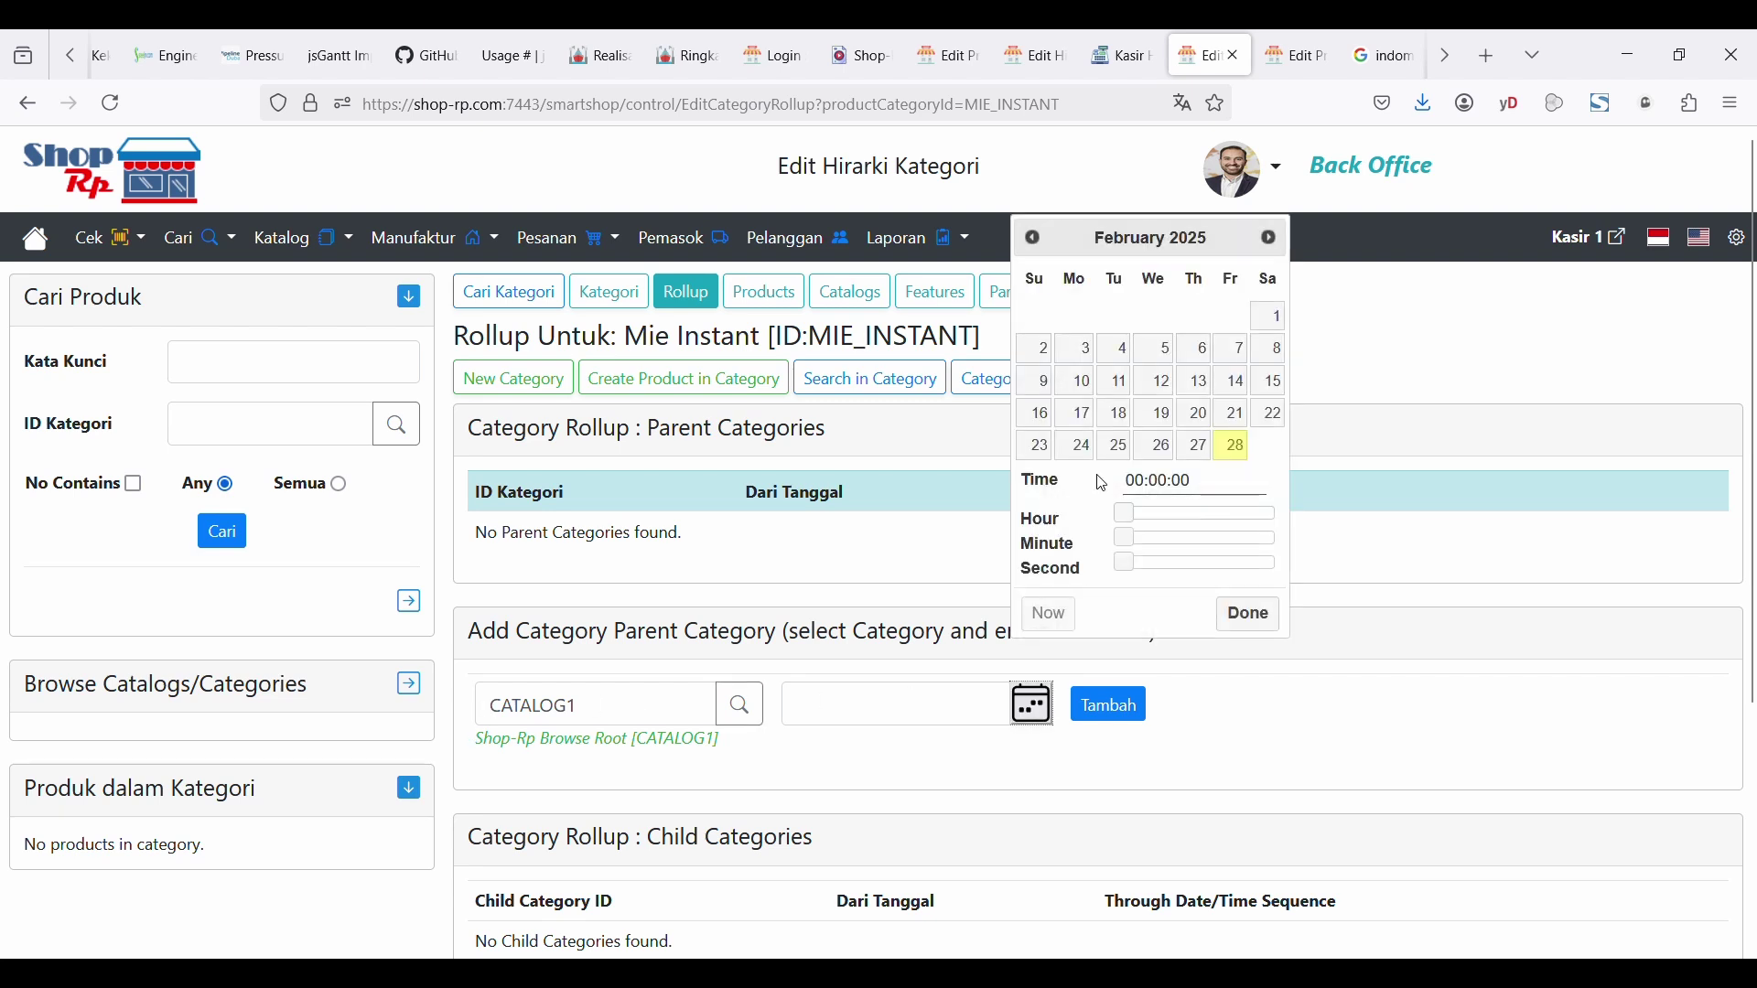
left_click(1049, 614)
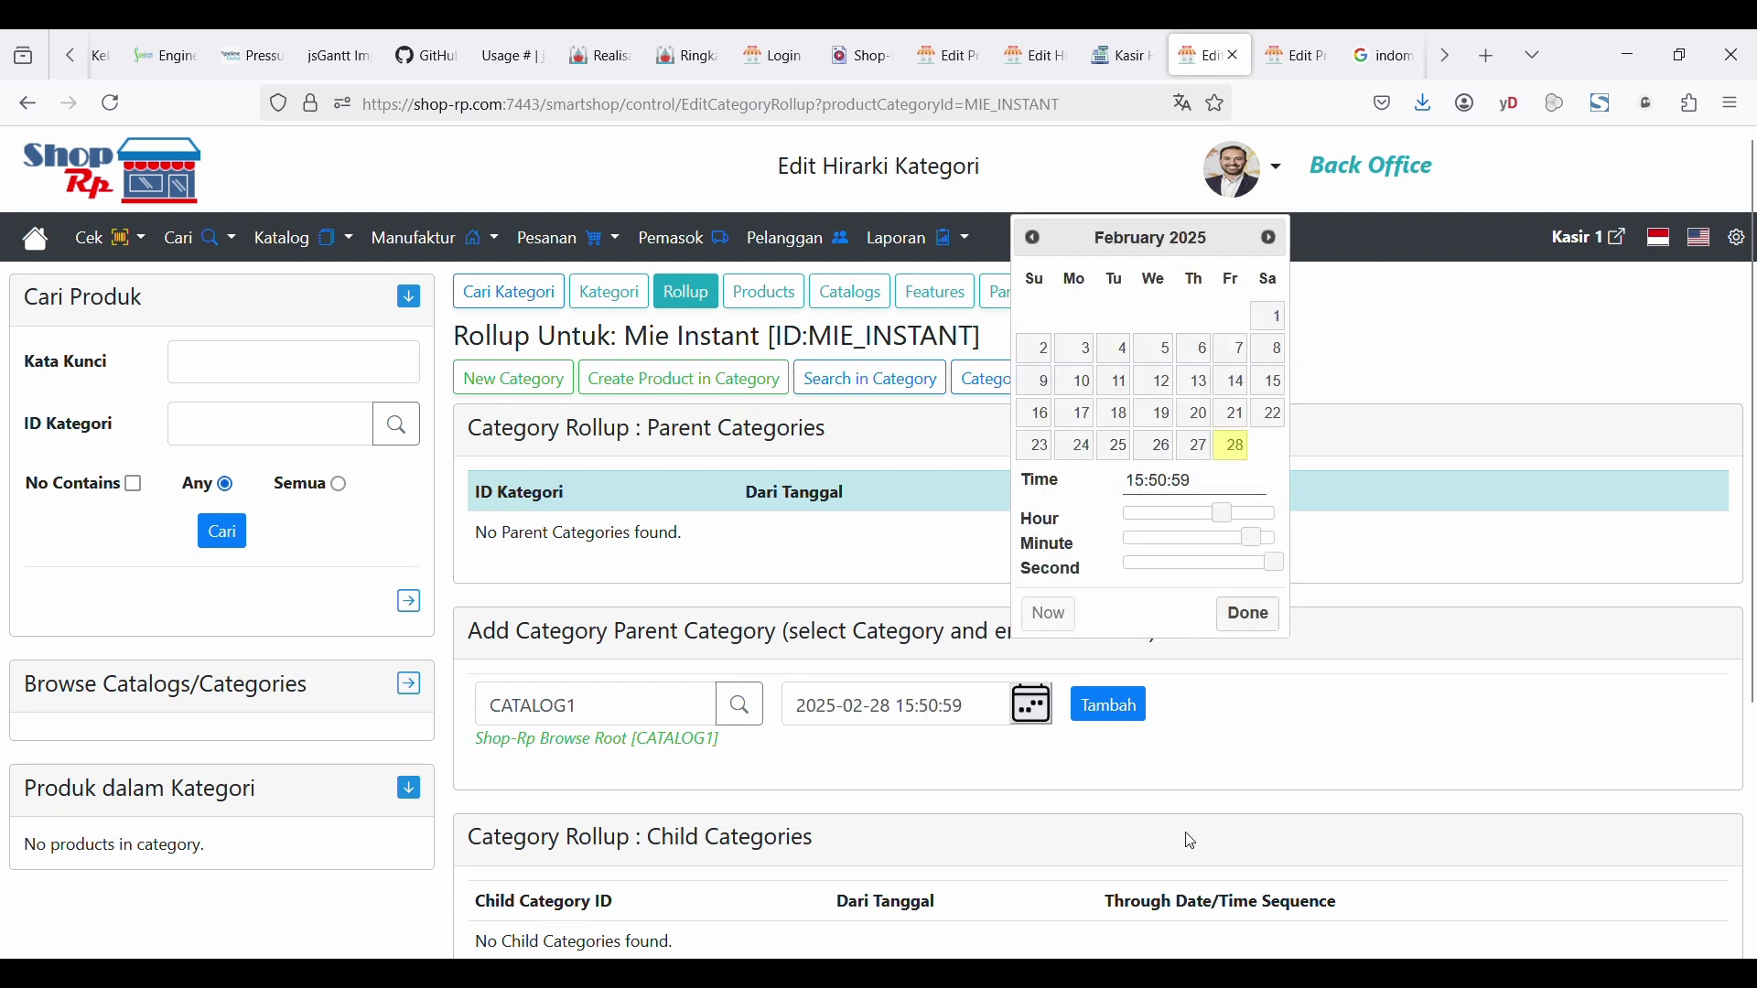
left_click(1297, 815)
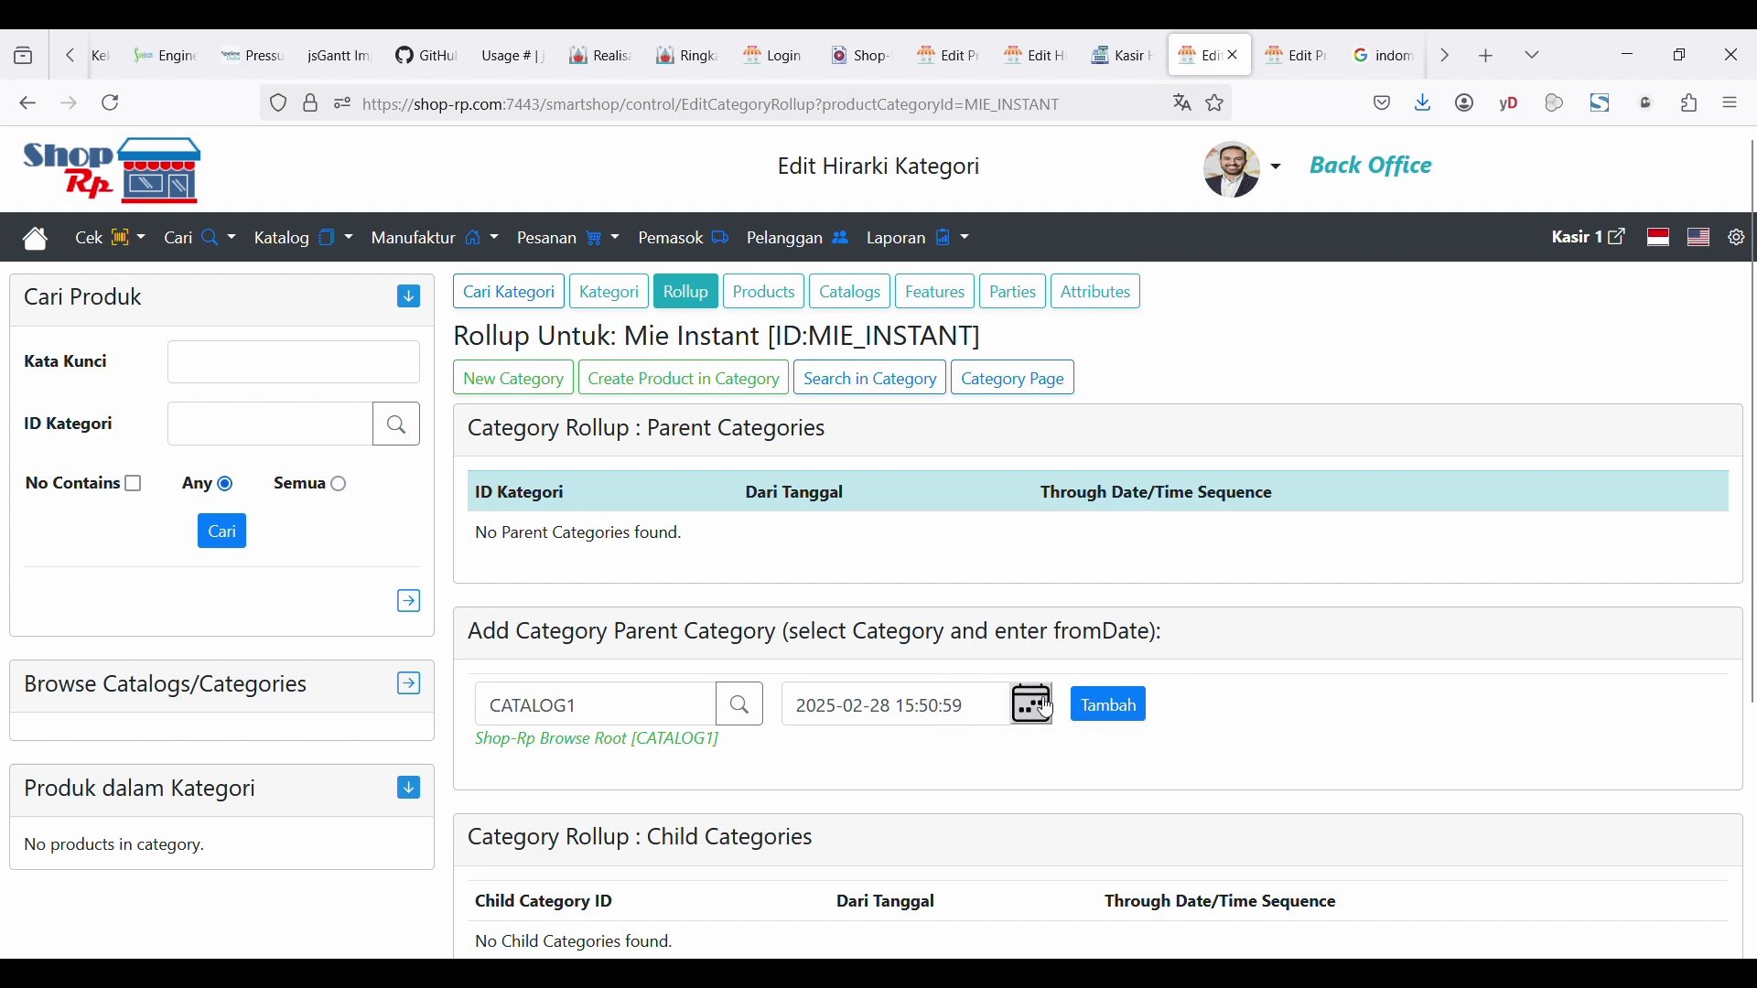
left_click(1109, 710)
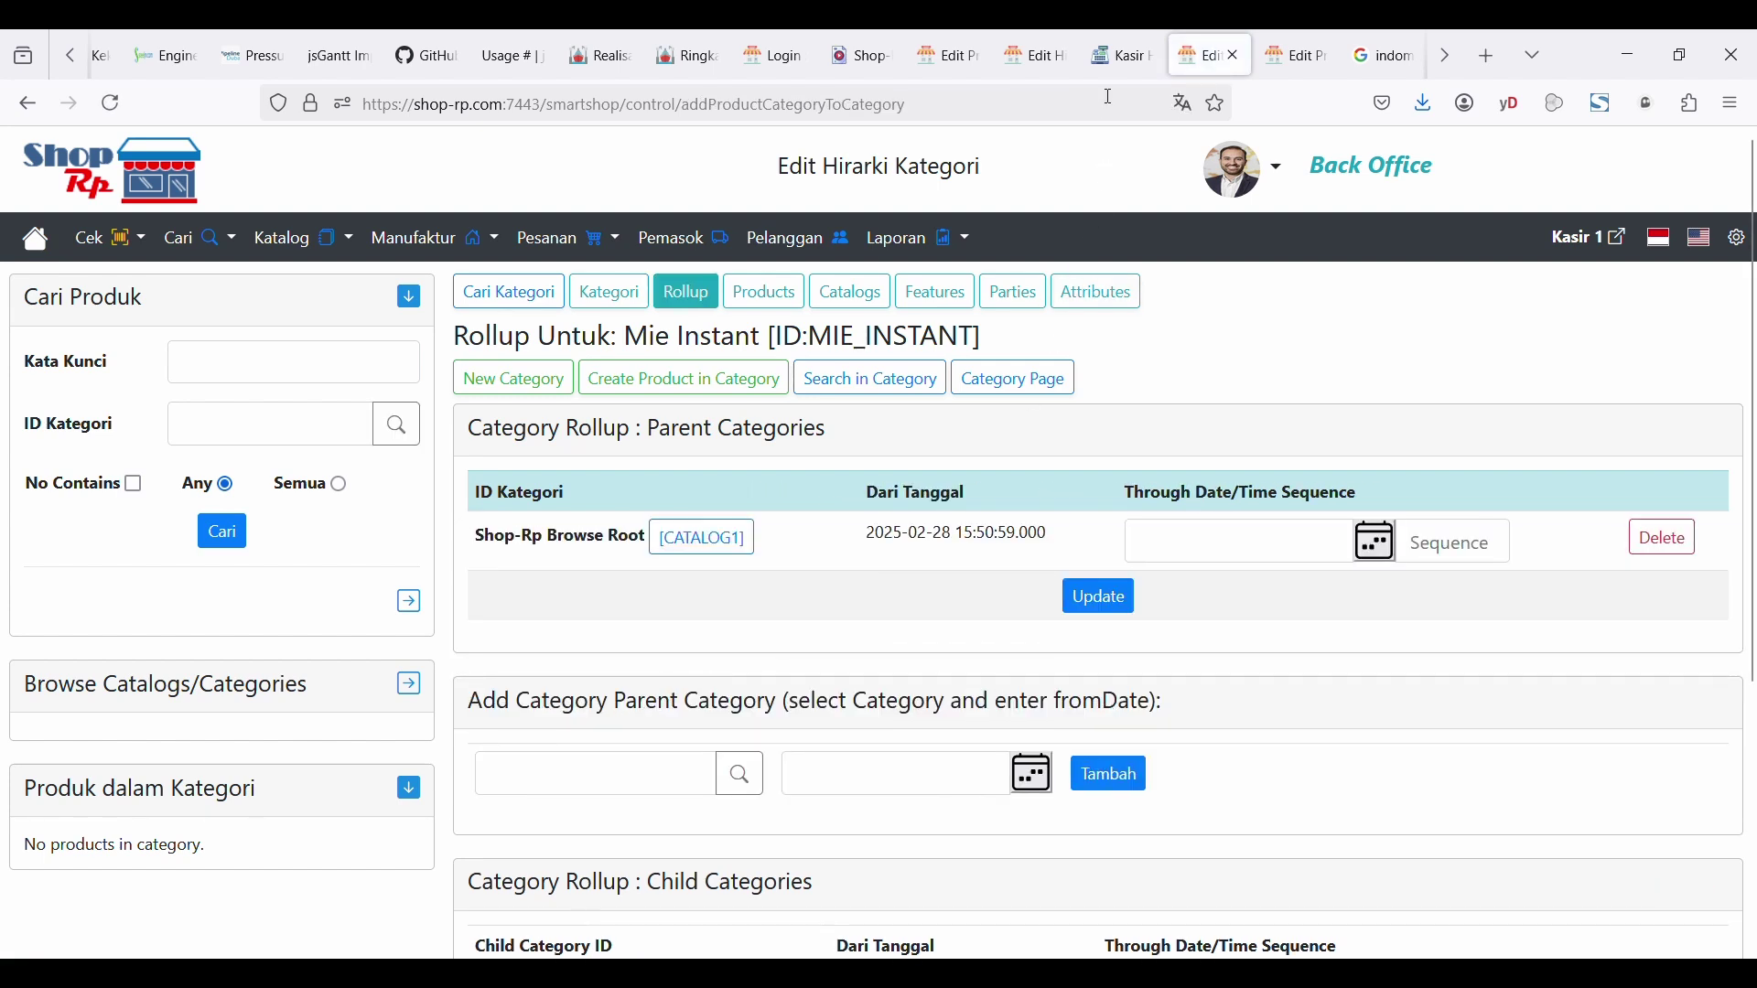
- Switch to the cashier screen, load its desktop view to check Browse Categories for Mie Instant, and return to Back Office
left_click(1129, 55)
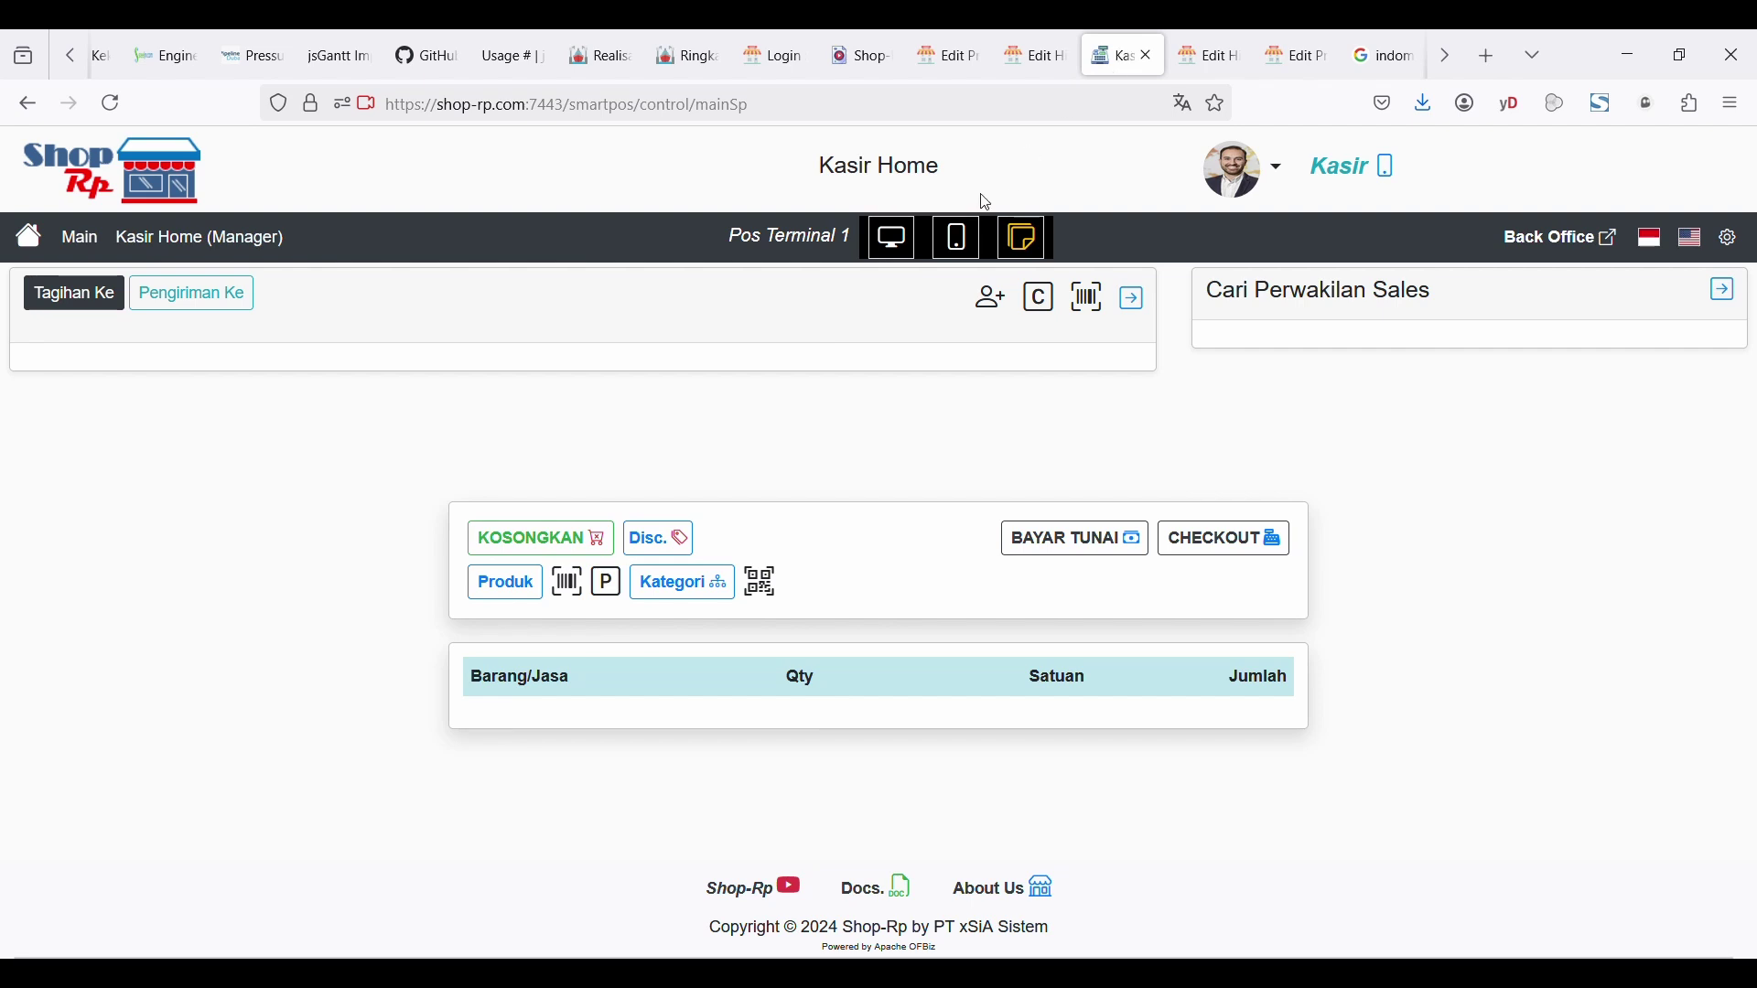
left_click(896, 244)
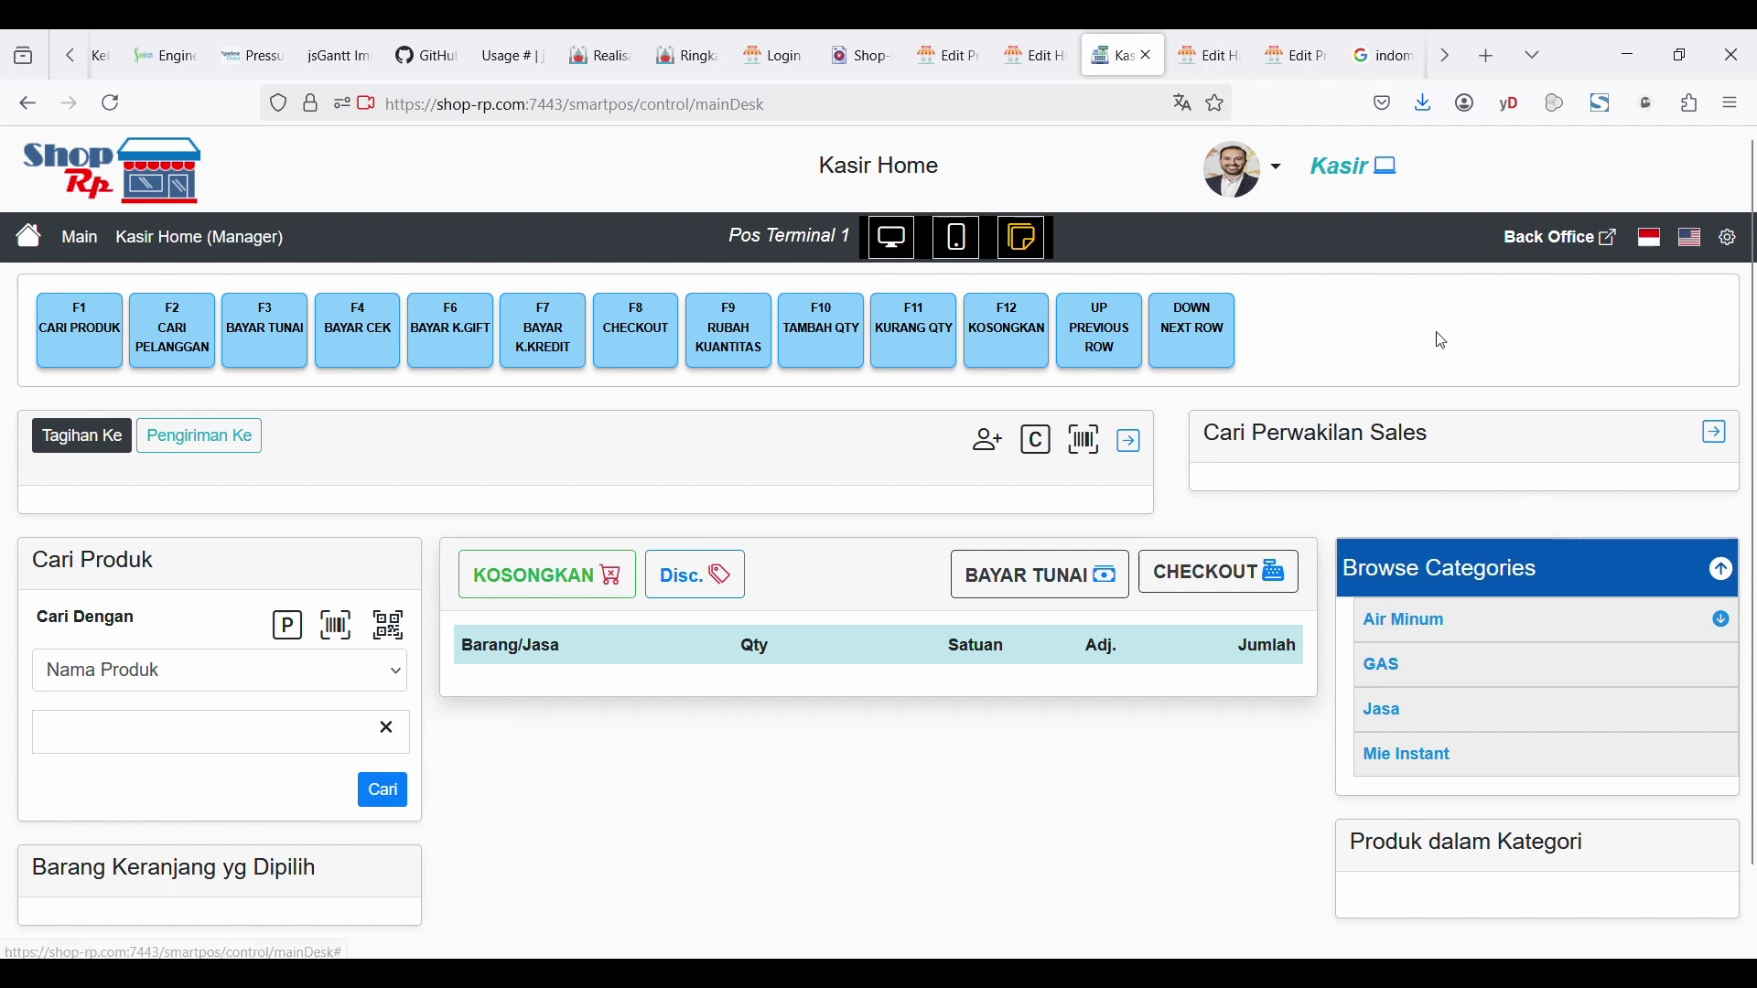
left_click(1212, 57)
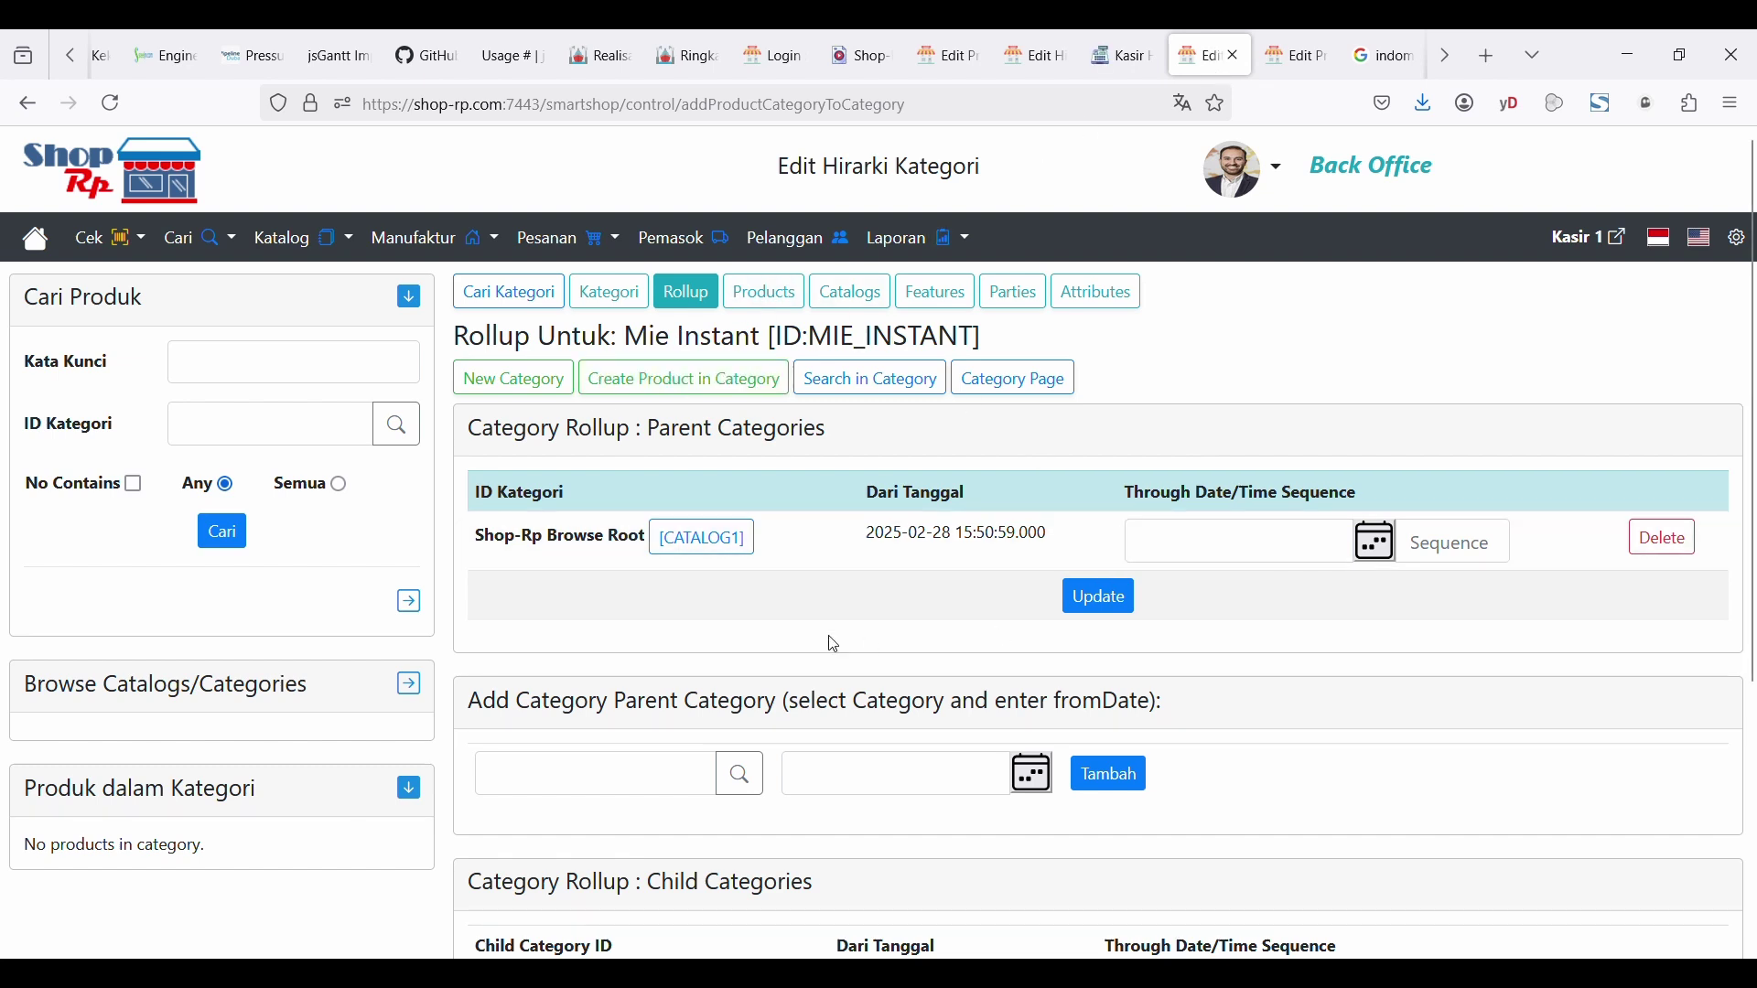
- Create and save a new category with ID INDOMIE, type Catalog and name IndoMie
left_click_drag(625, 336, 752, 337)
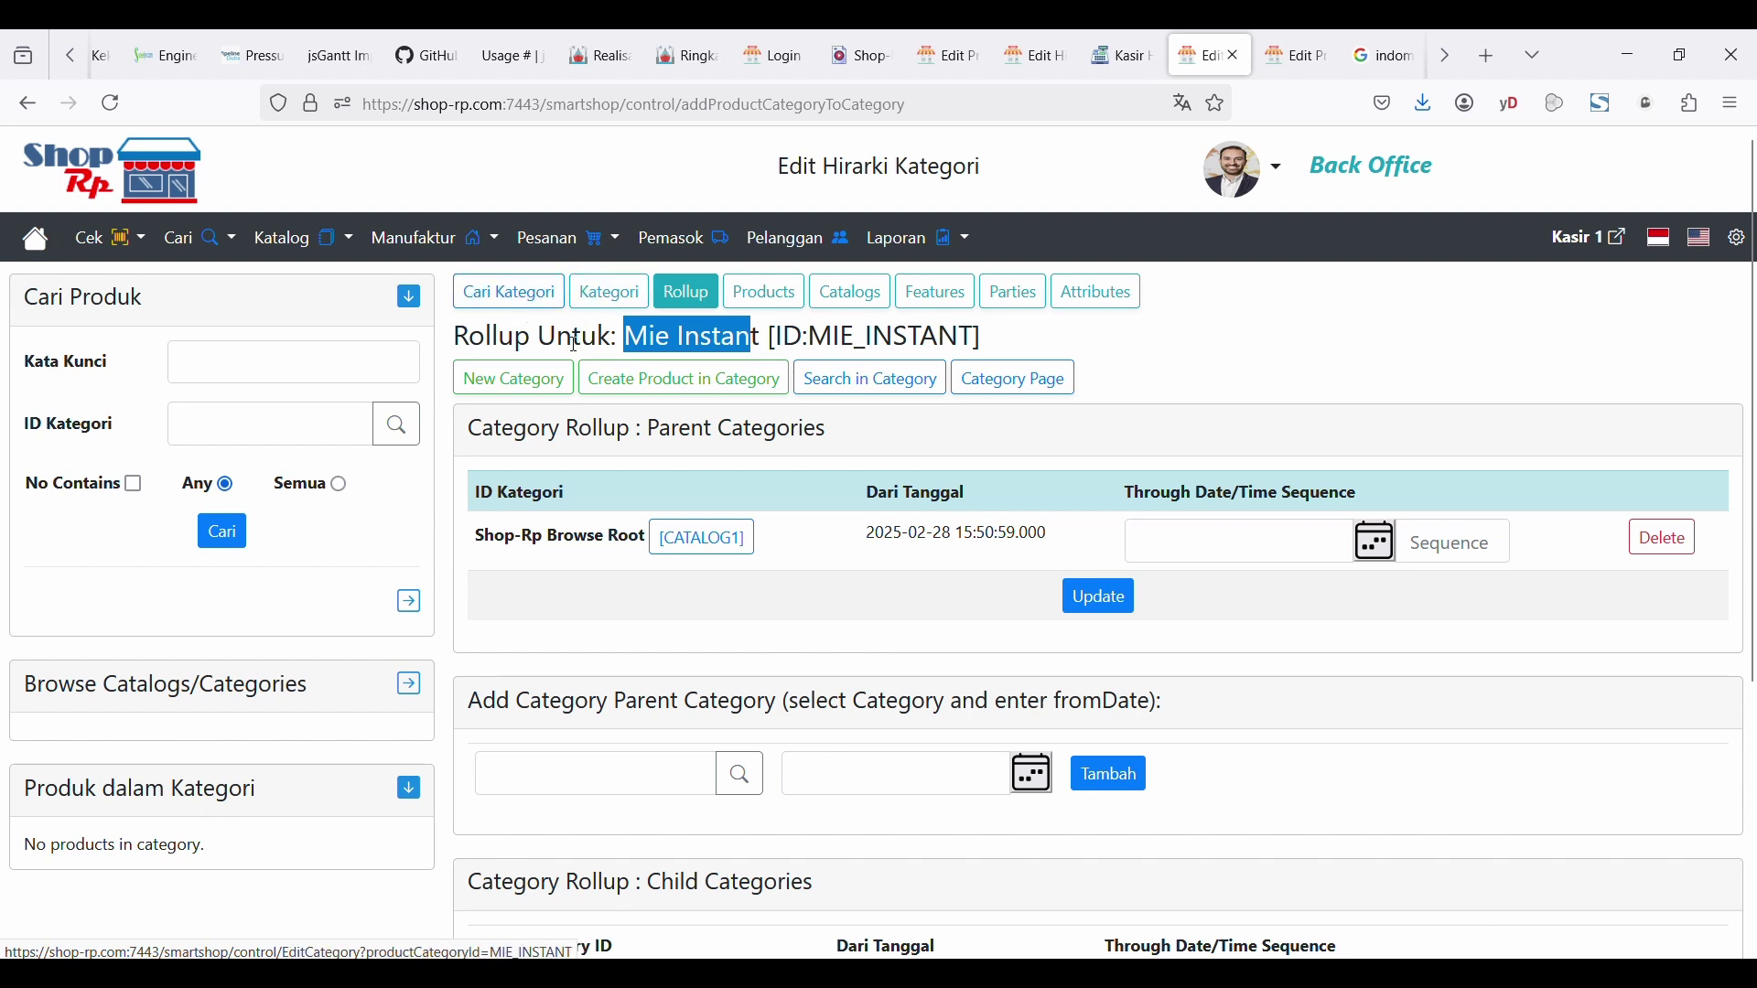
left_click(527, 392)
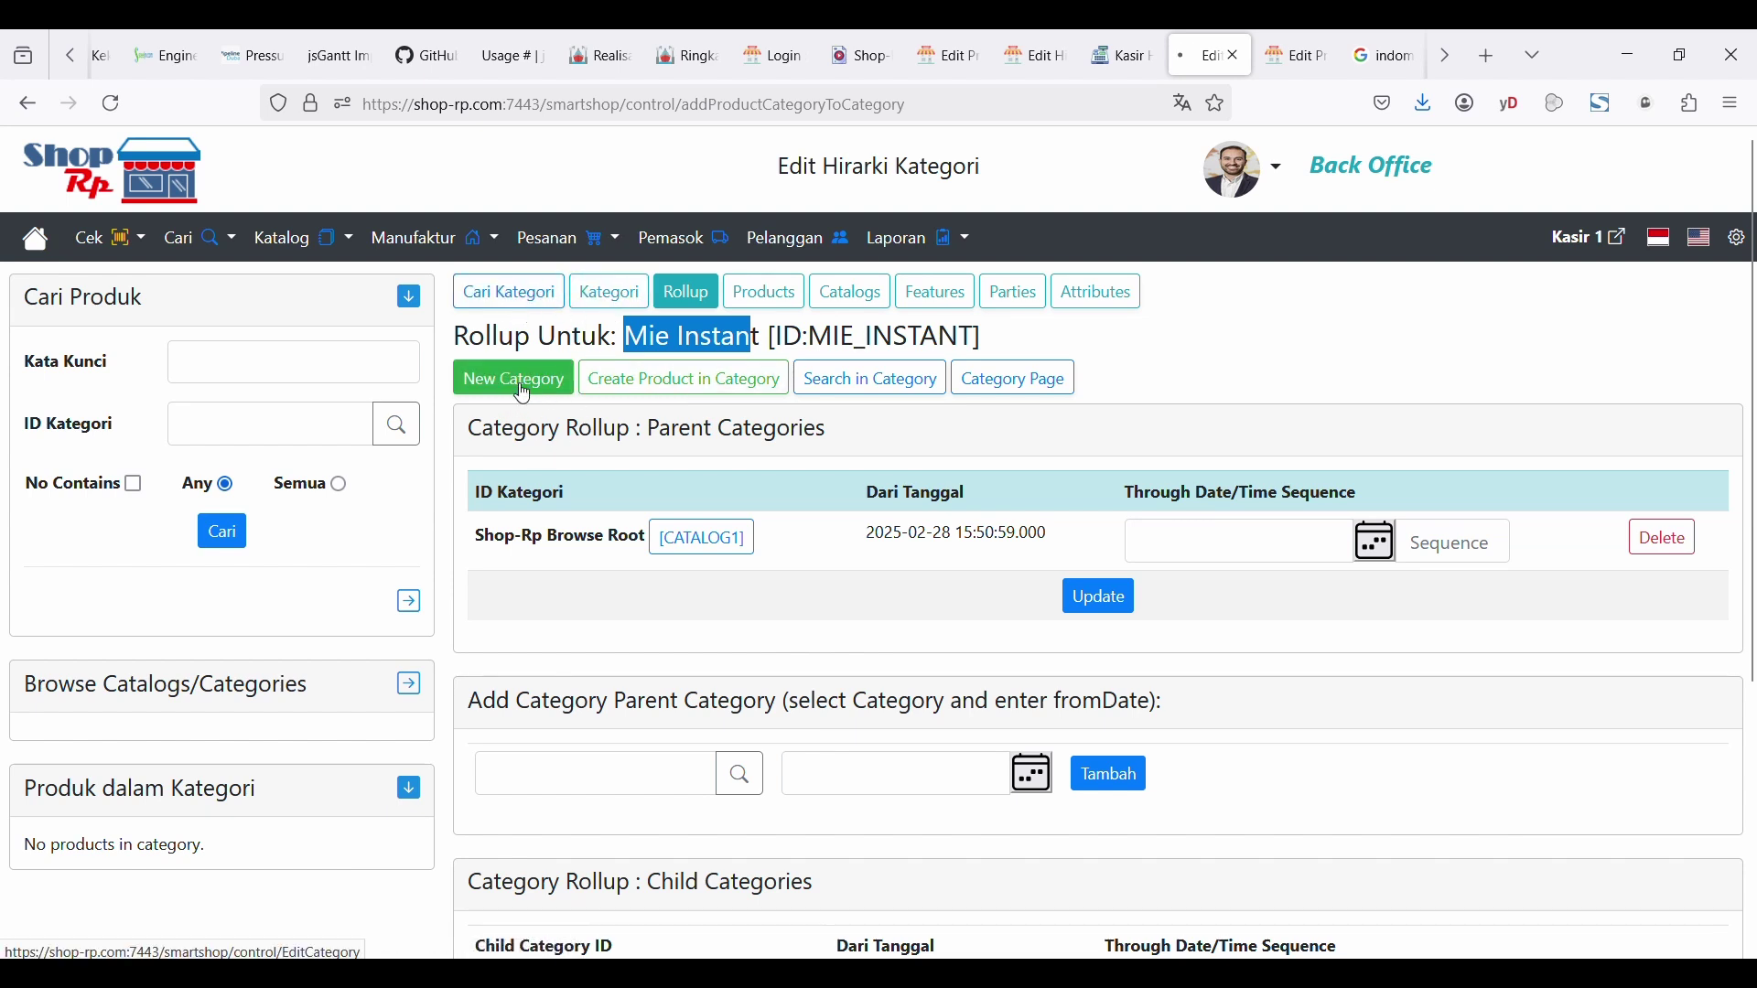
left_click(872, 368)
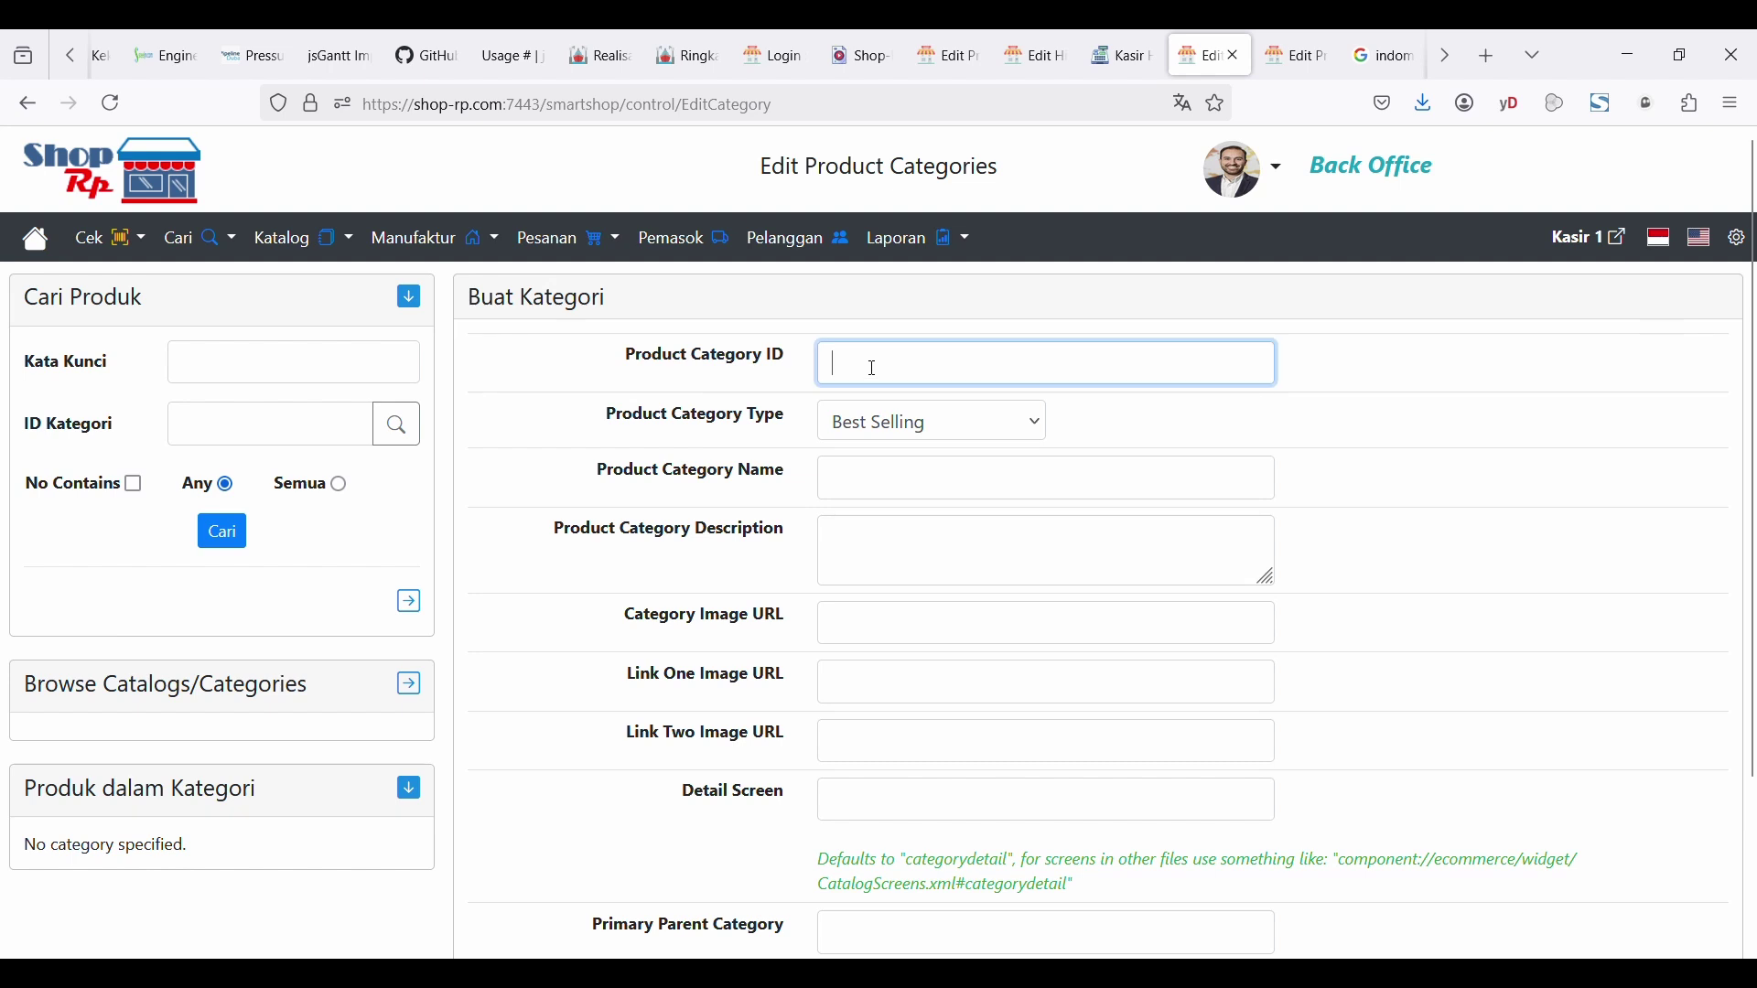
type("INDOMIE")
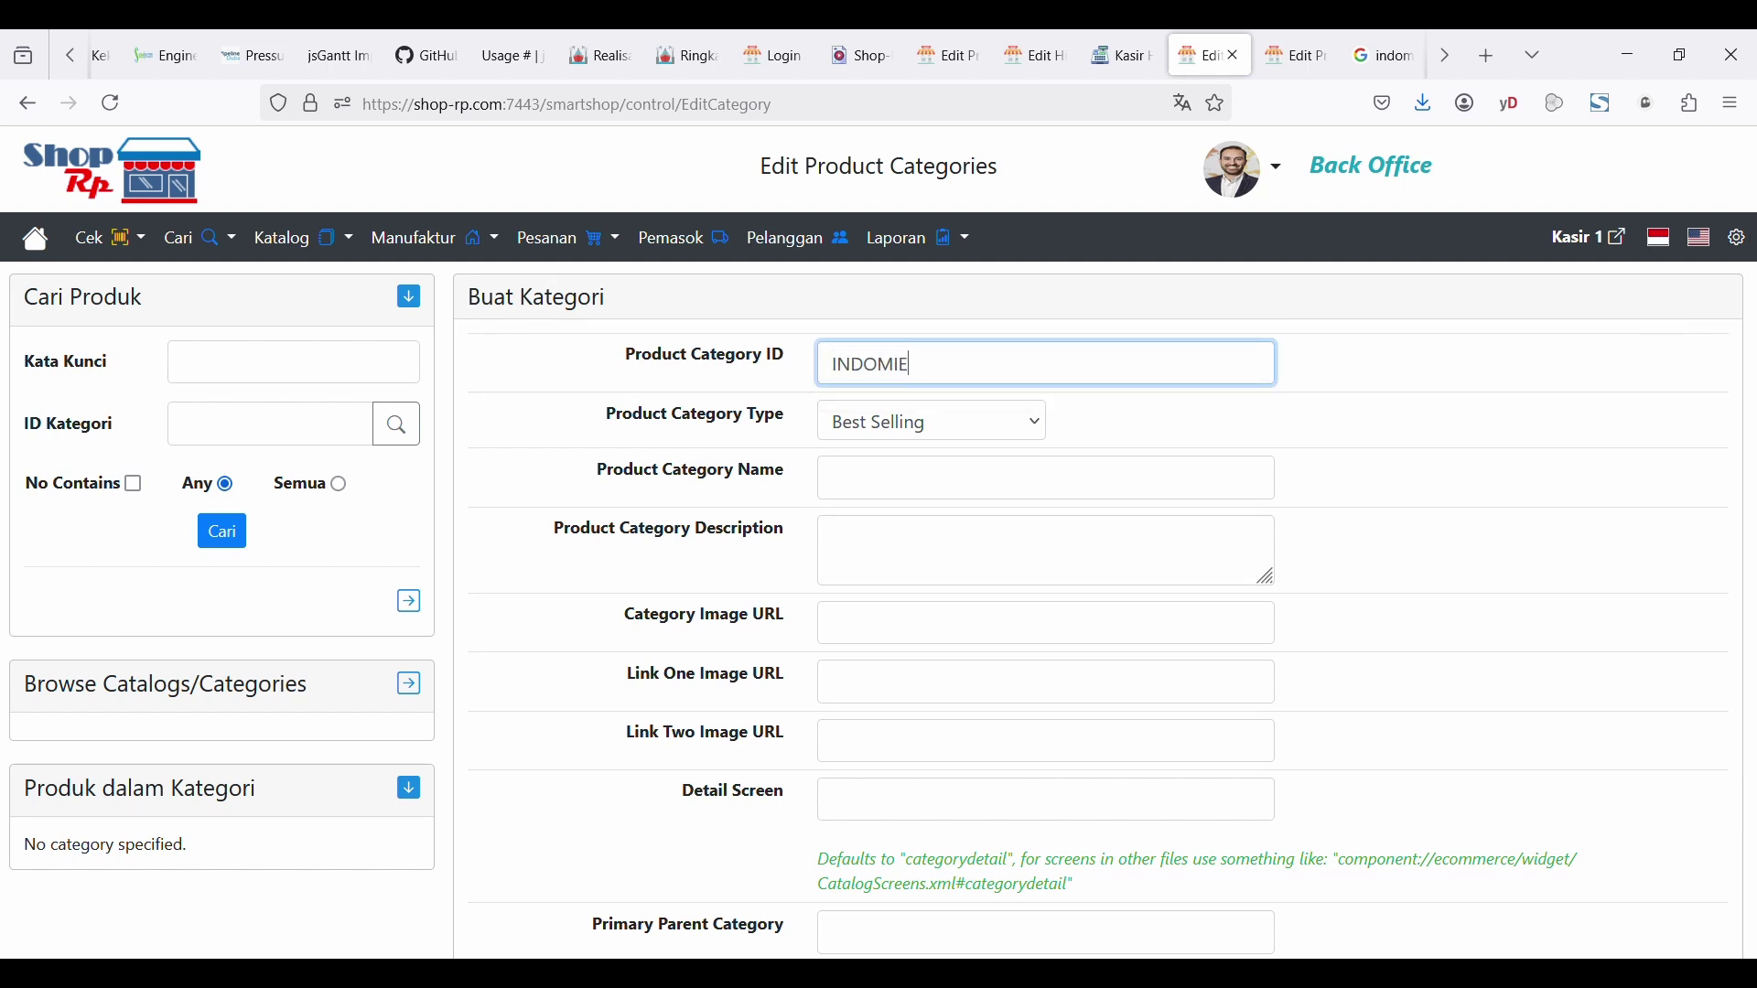
left_click(875, 441)
left_click(860, 503)
left_click(881, 477)
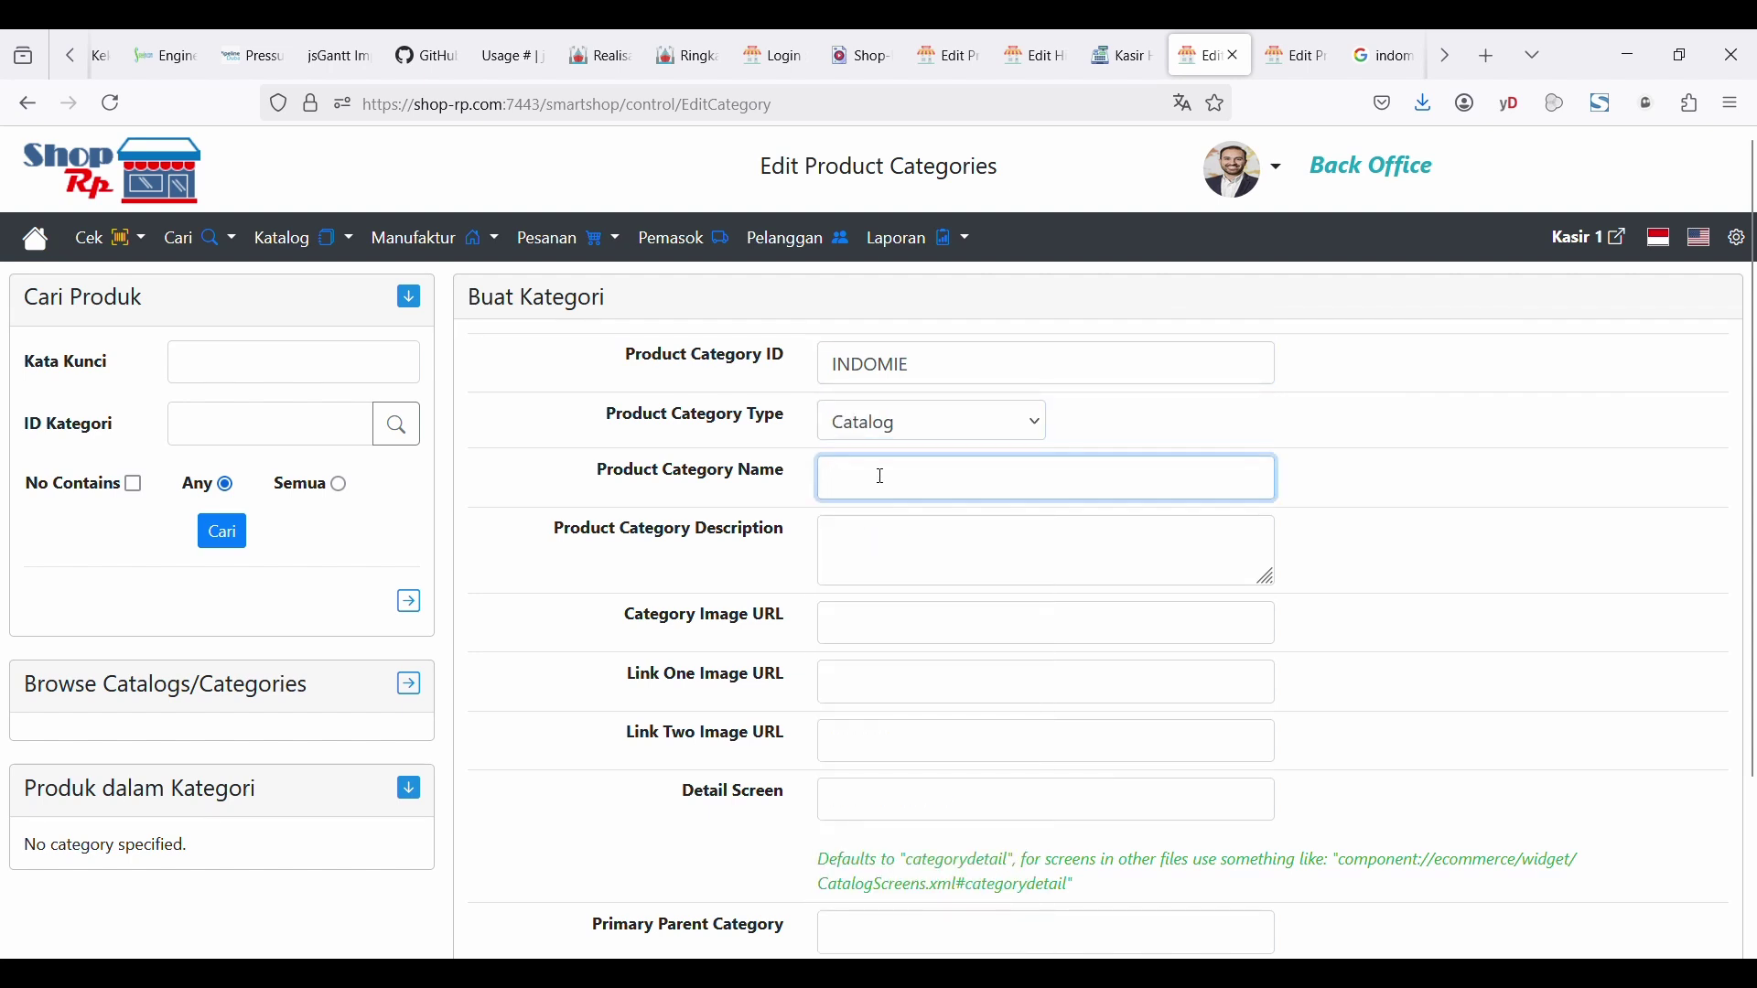
type("IndoMie")
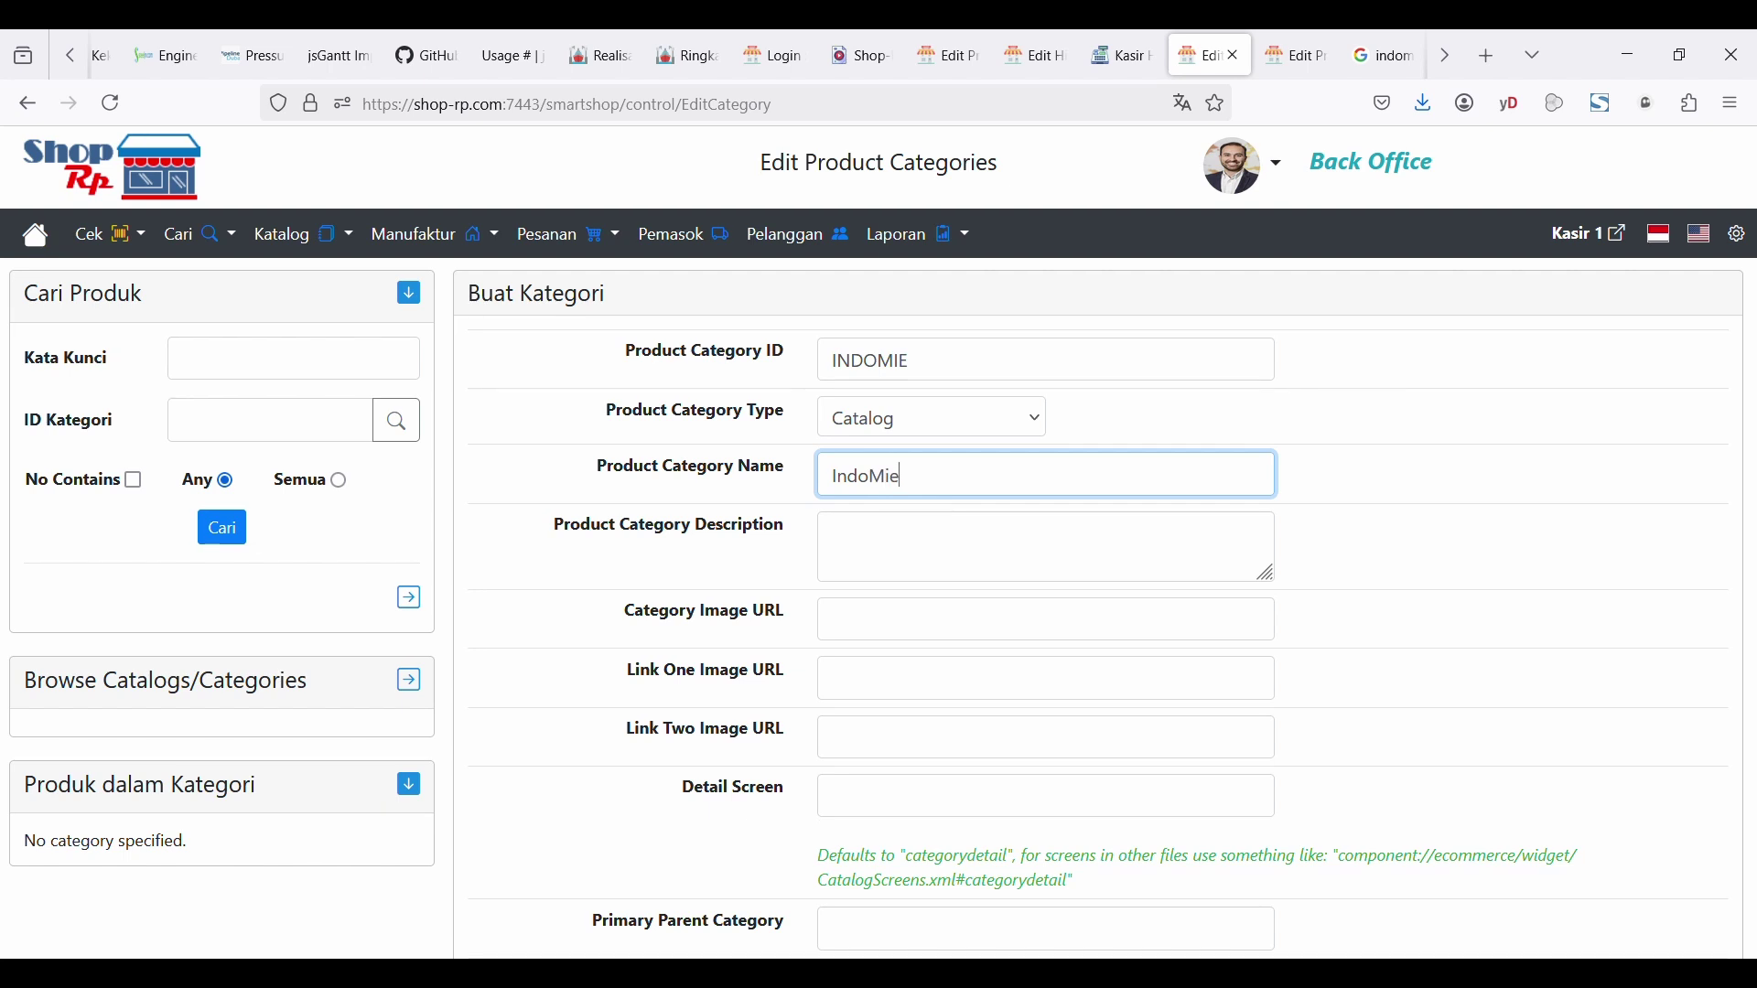
scroll(898, 545, "down", 3)
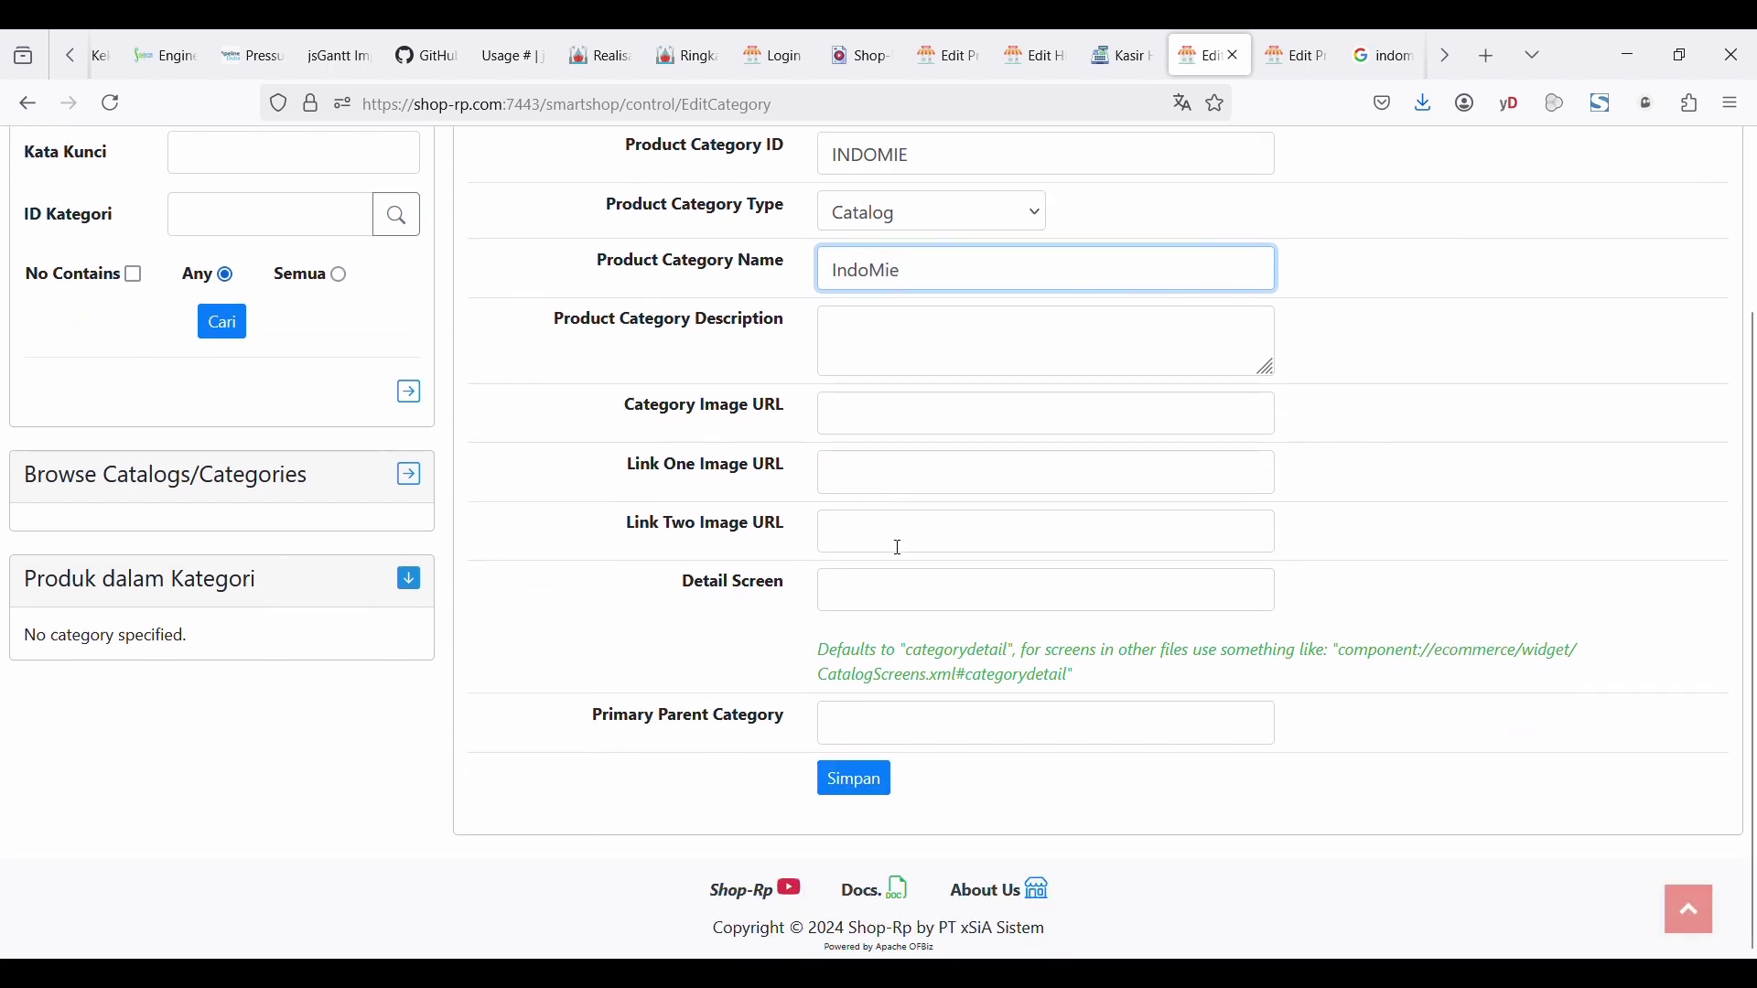
left_click(835, 779)
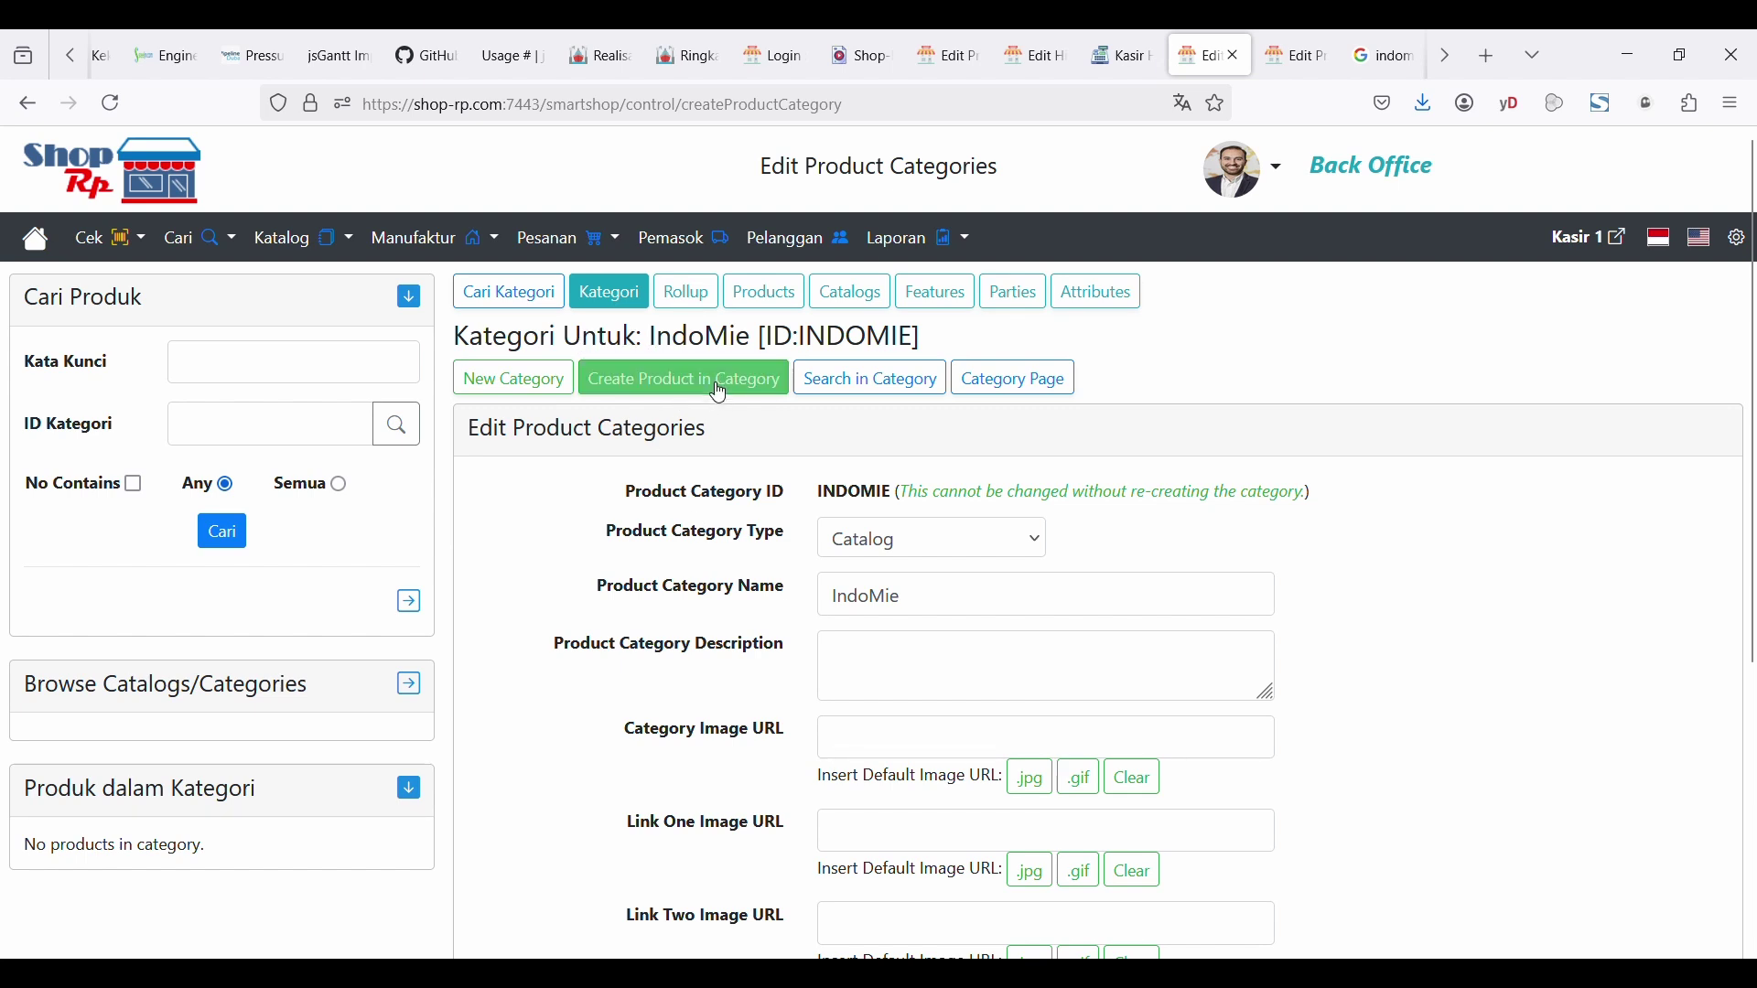
- In the IndoMie category's Rollup, search the parent category by "mie" and choose Mie Instant [MIE_INSTANT]
left_click(693, 303)
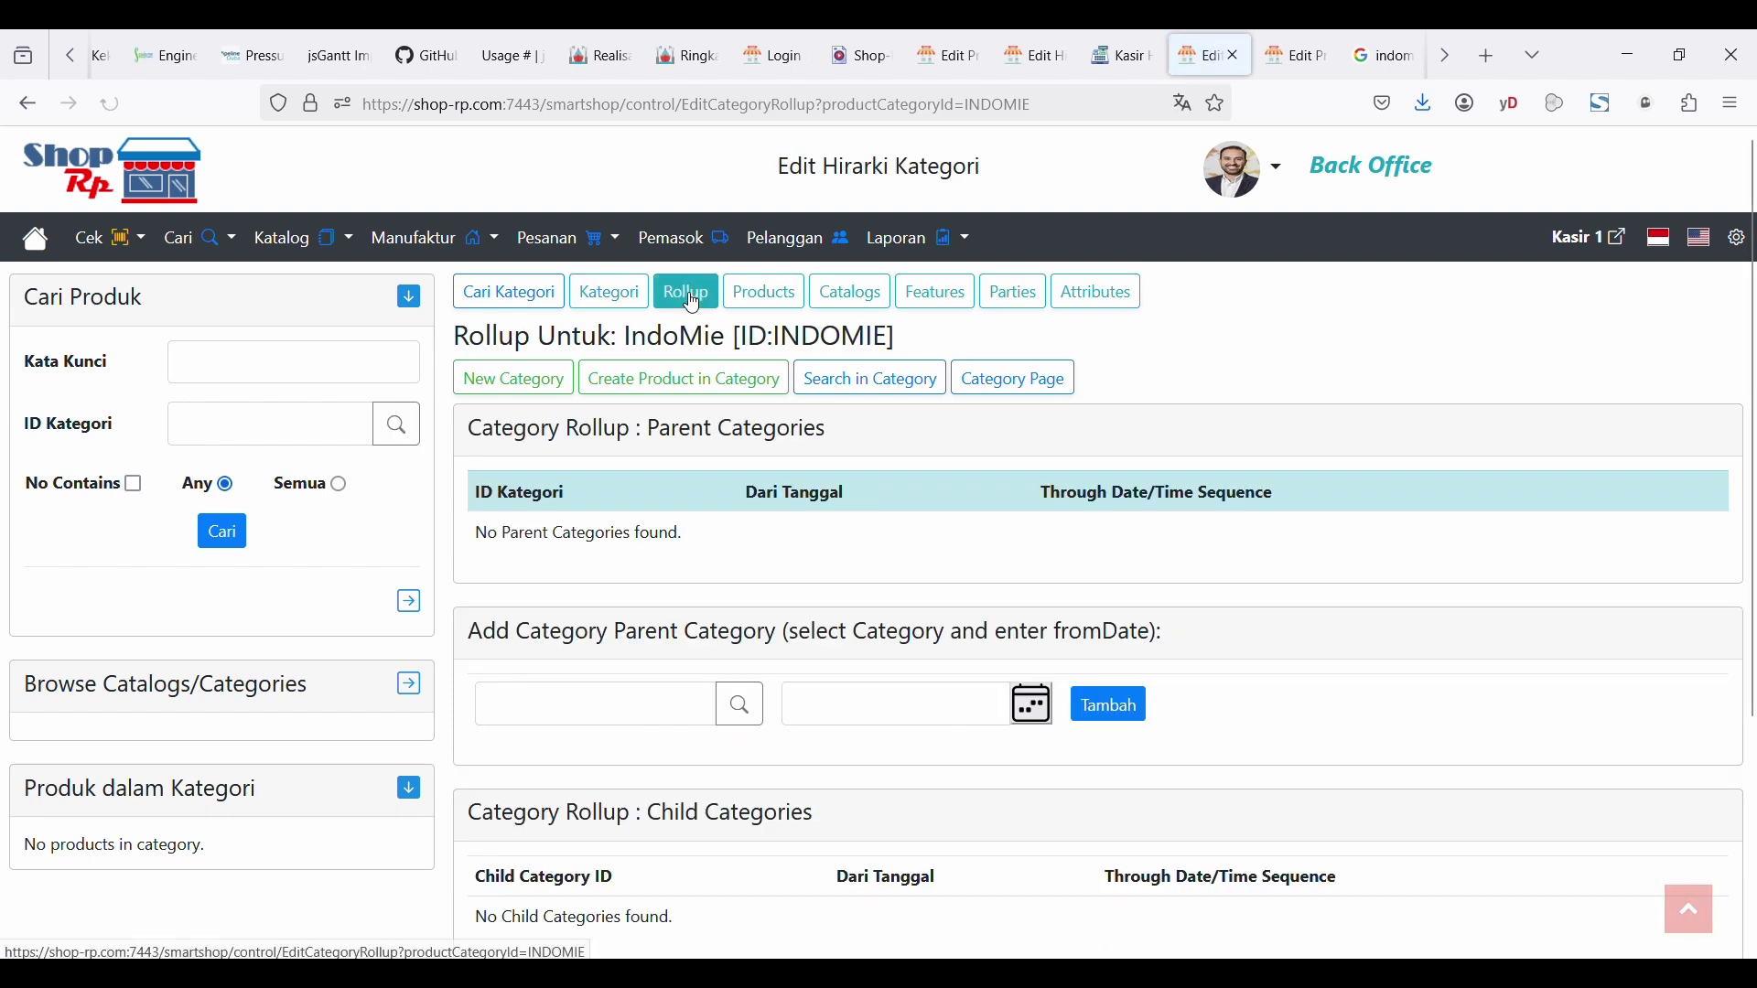
left_click(683, 712)
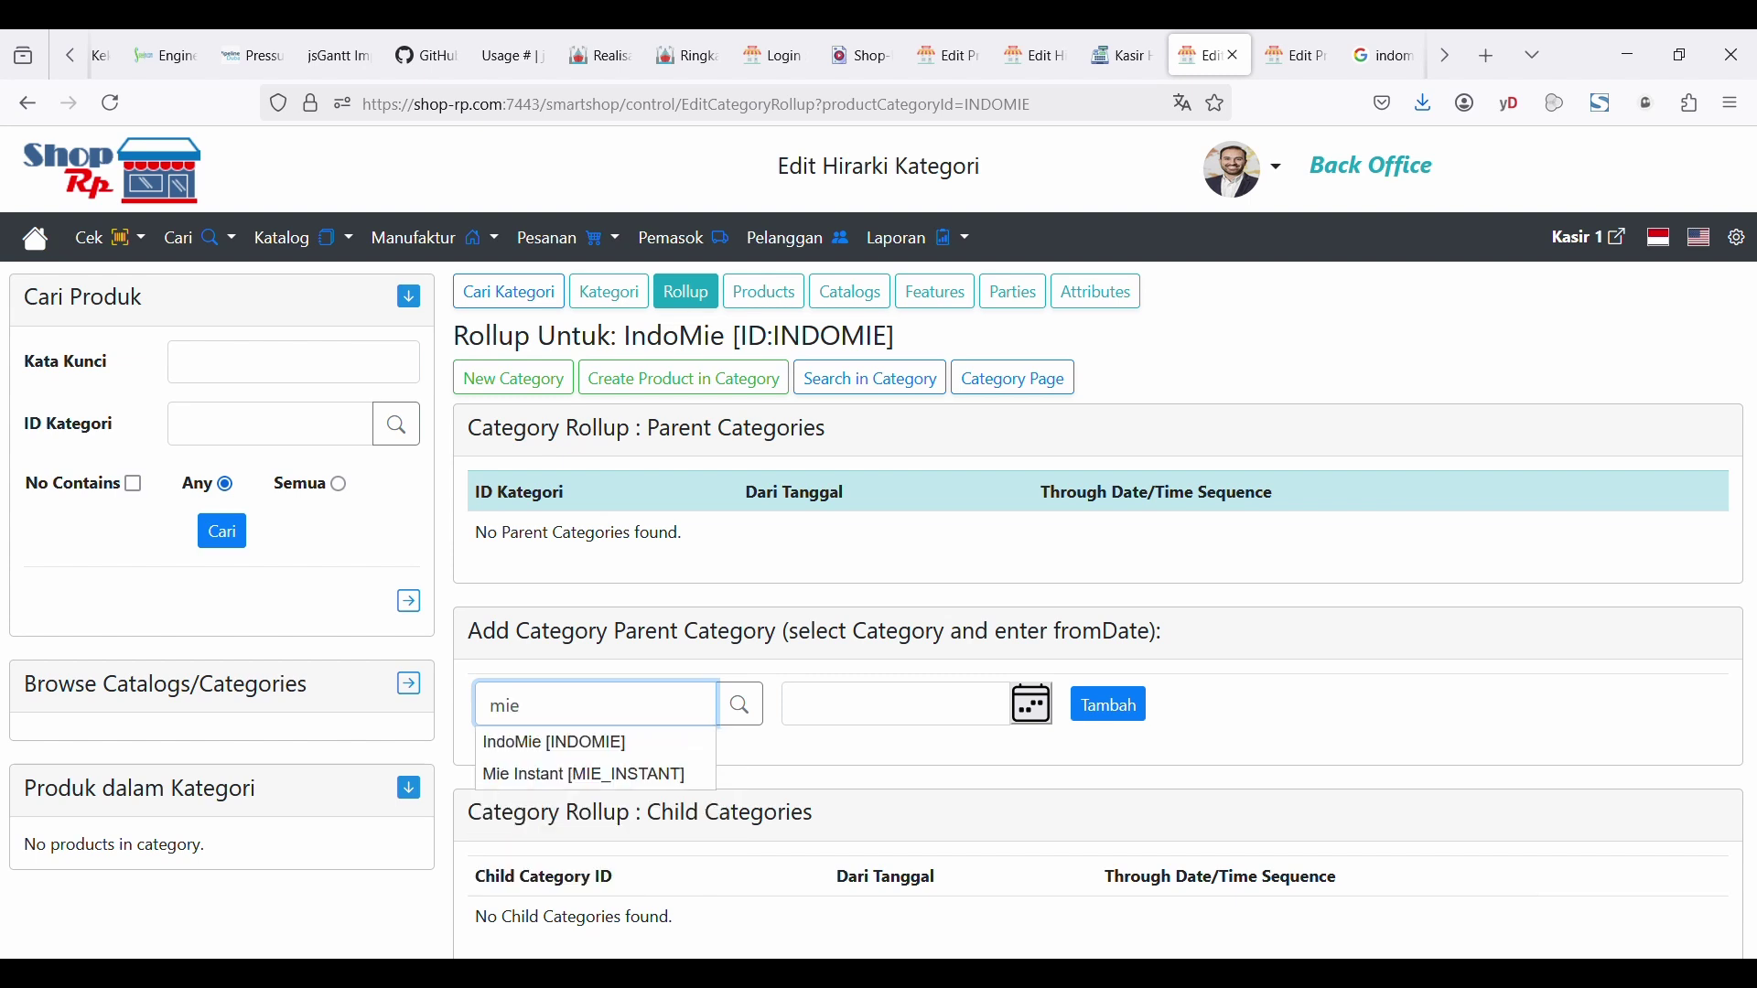
left_click(613, 776)
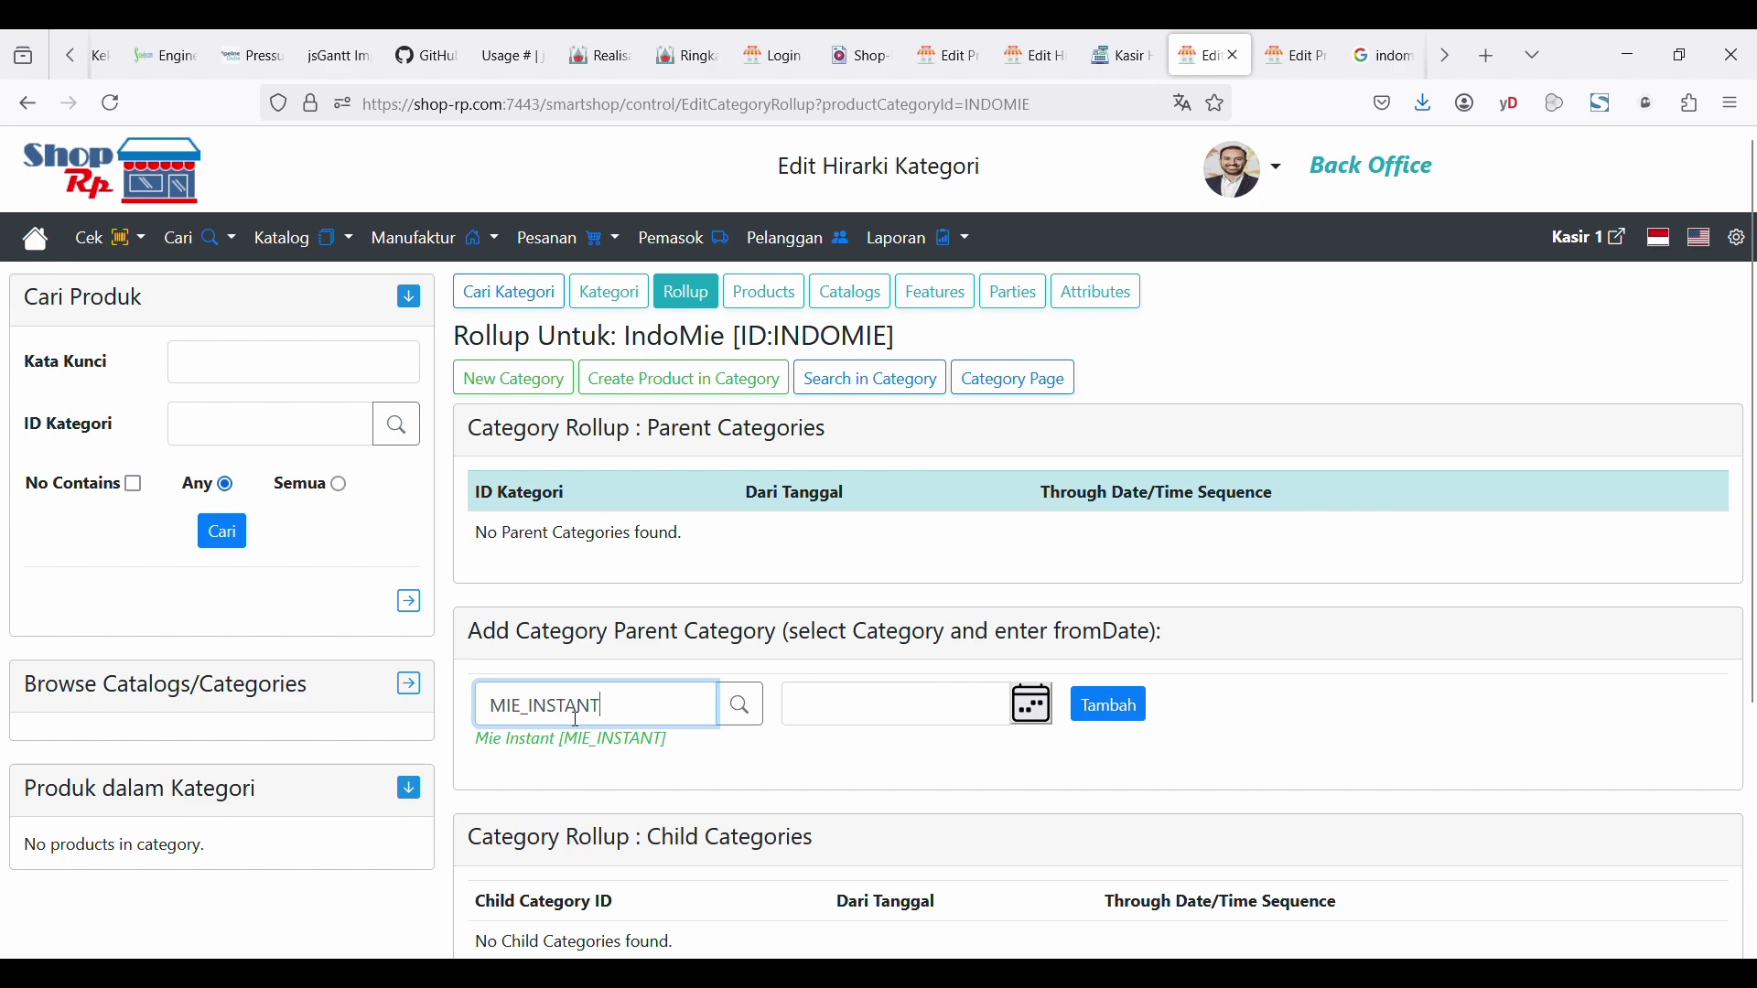
- Look up all parent categories, pick MIE_INSTANT from the second page of results and close the lookup
left_click(739, 706)
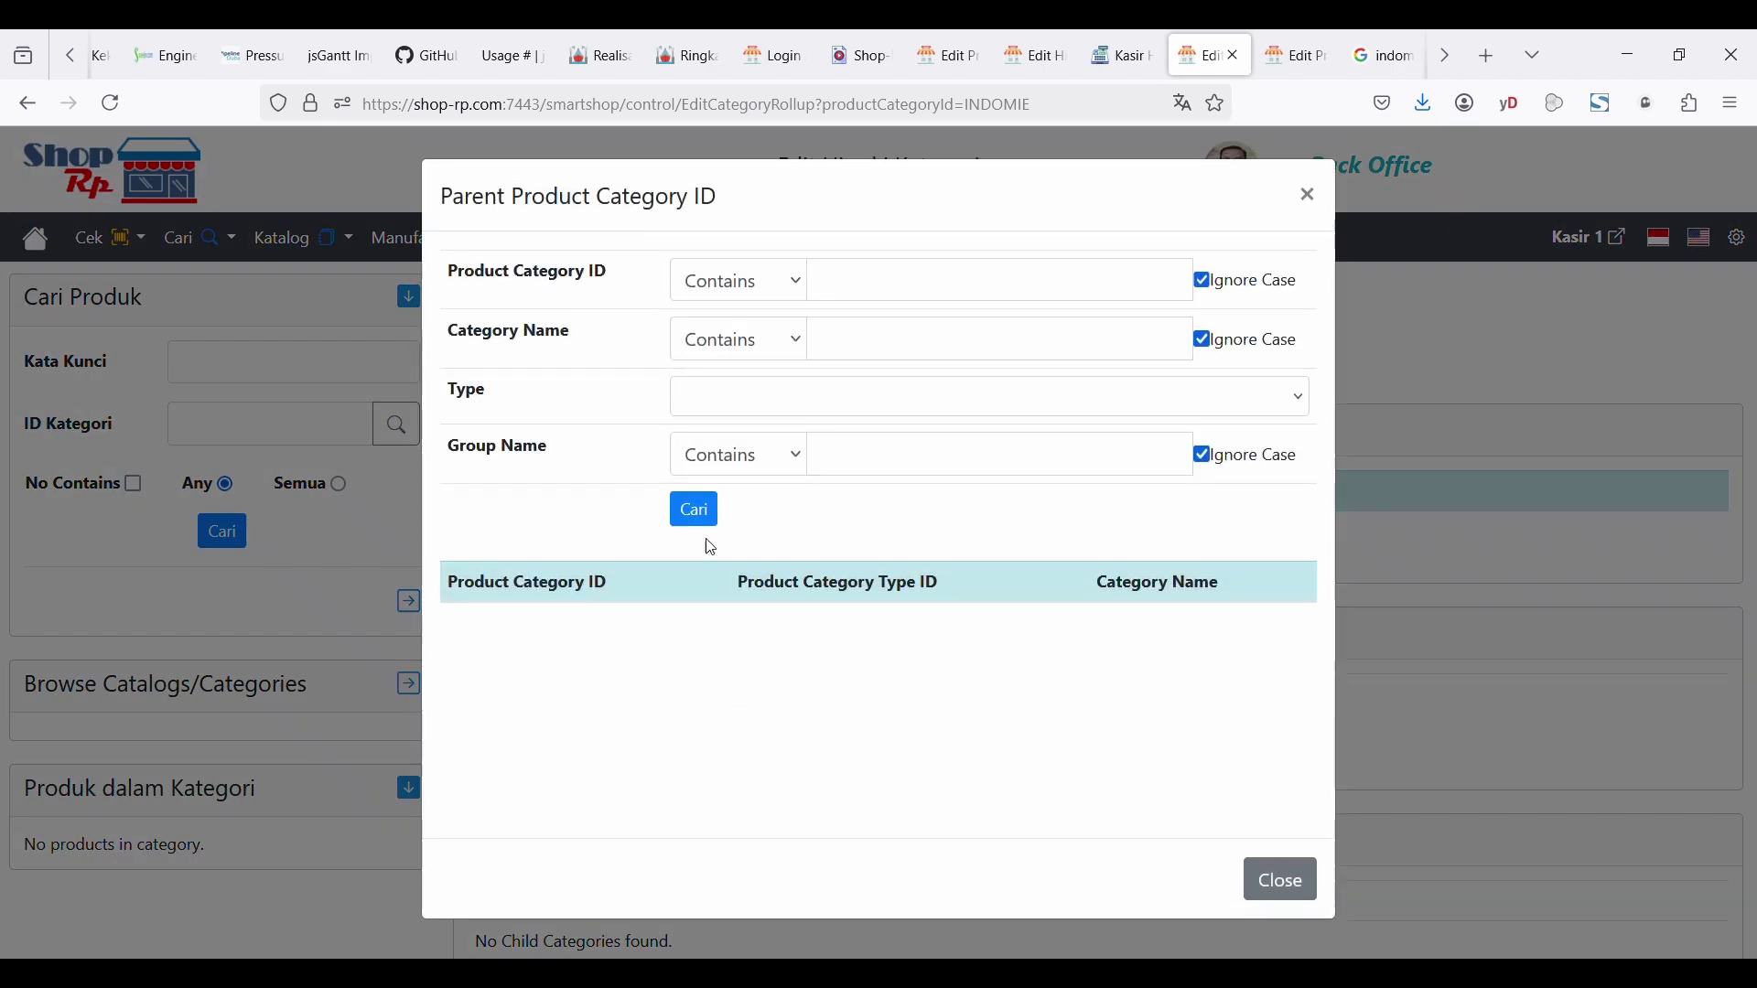
left_click(697, 518)
scroll(691, 568, "down", 4)
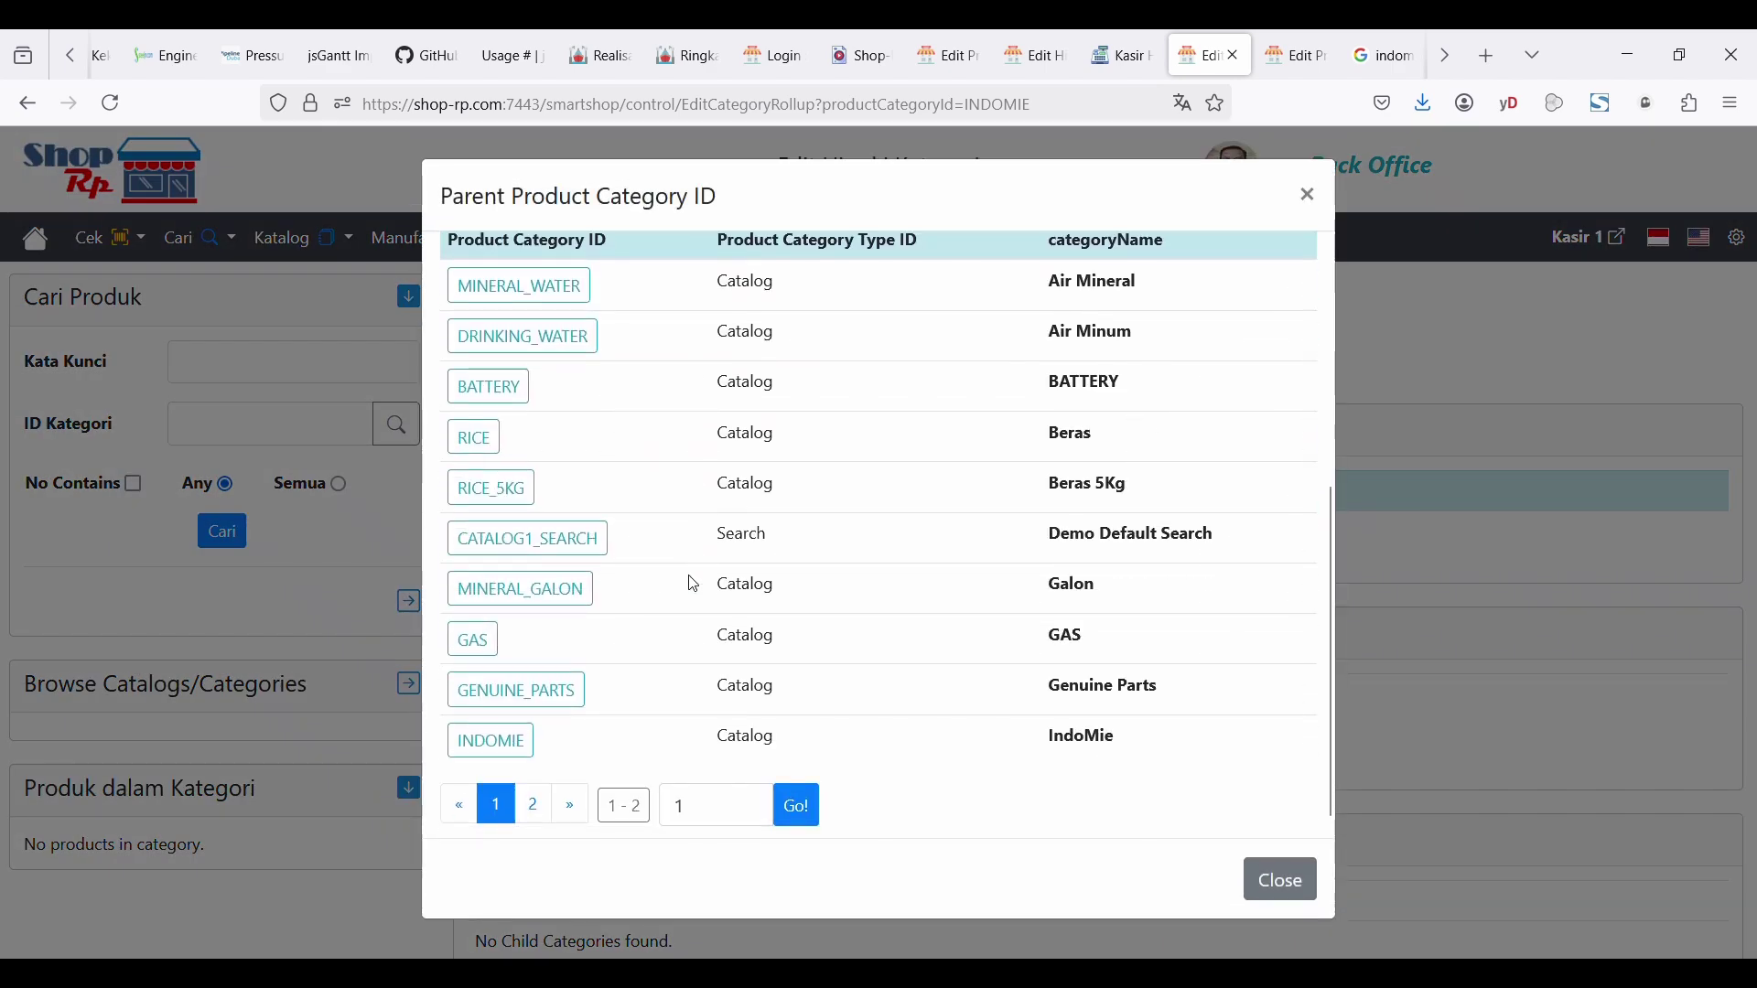
left_click(533, 805)
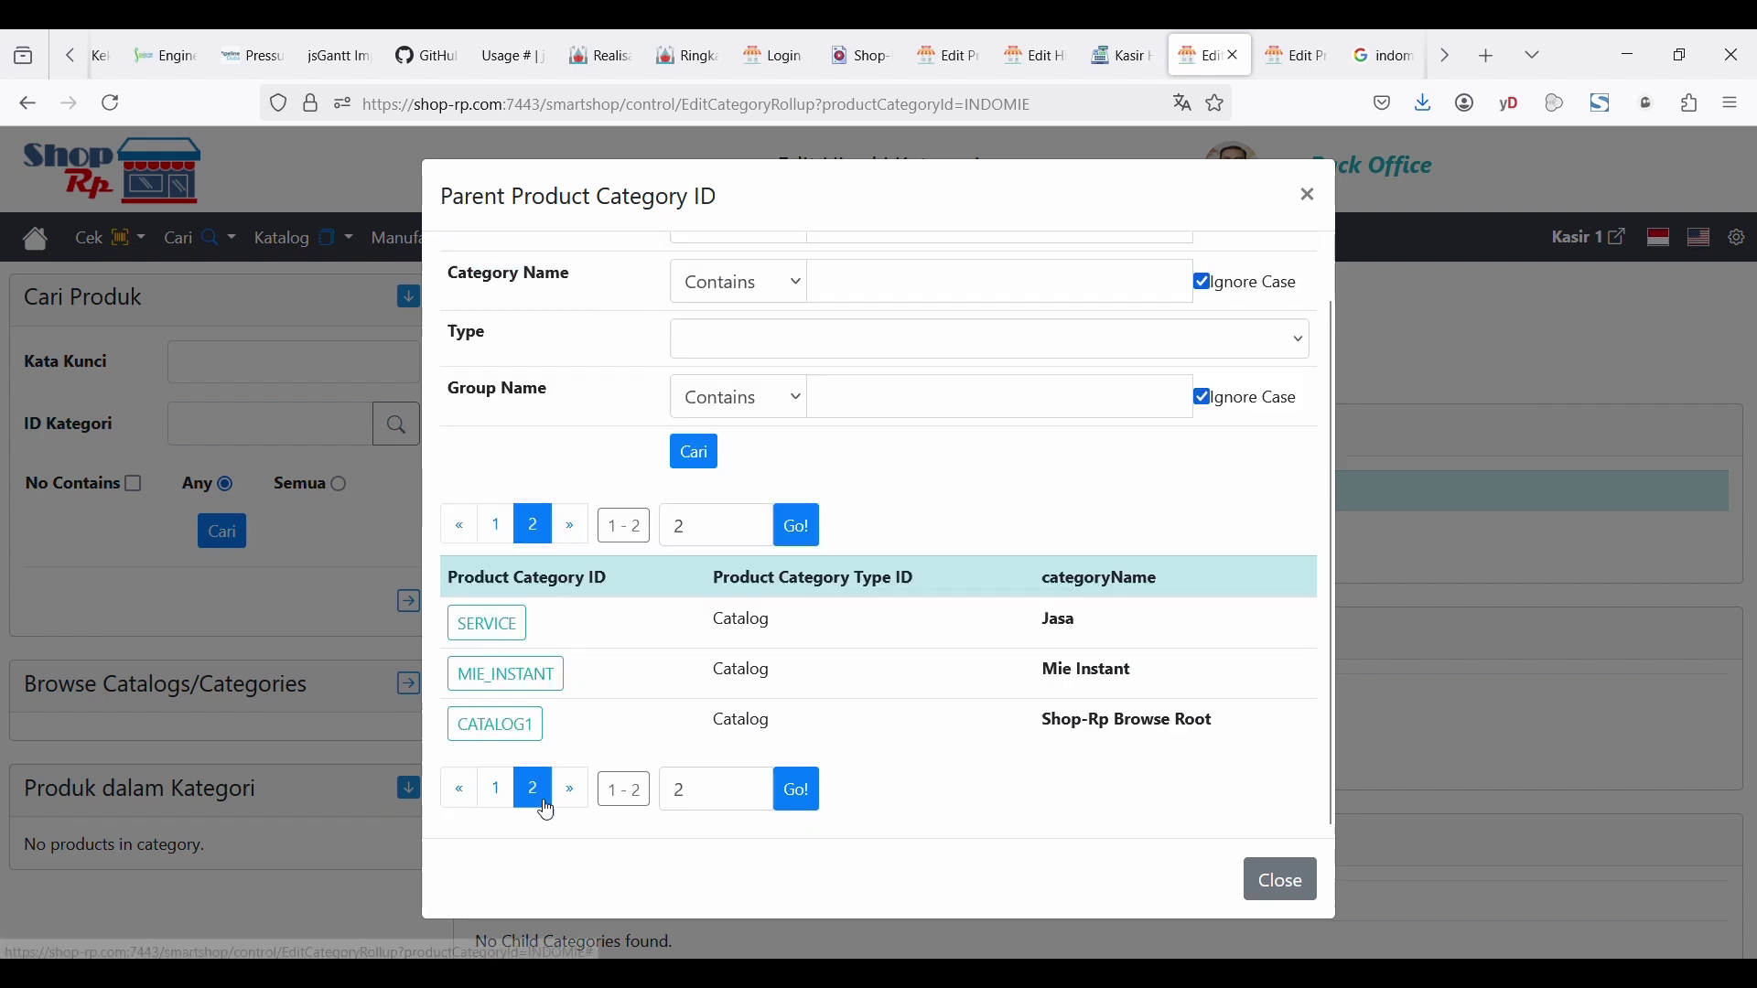
left_click(506, 674)
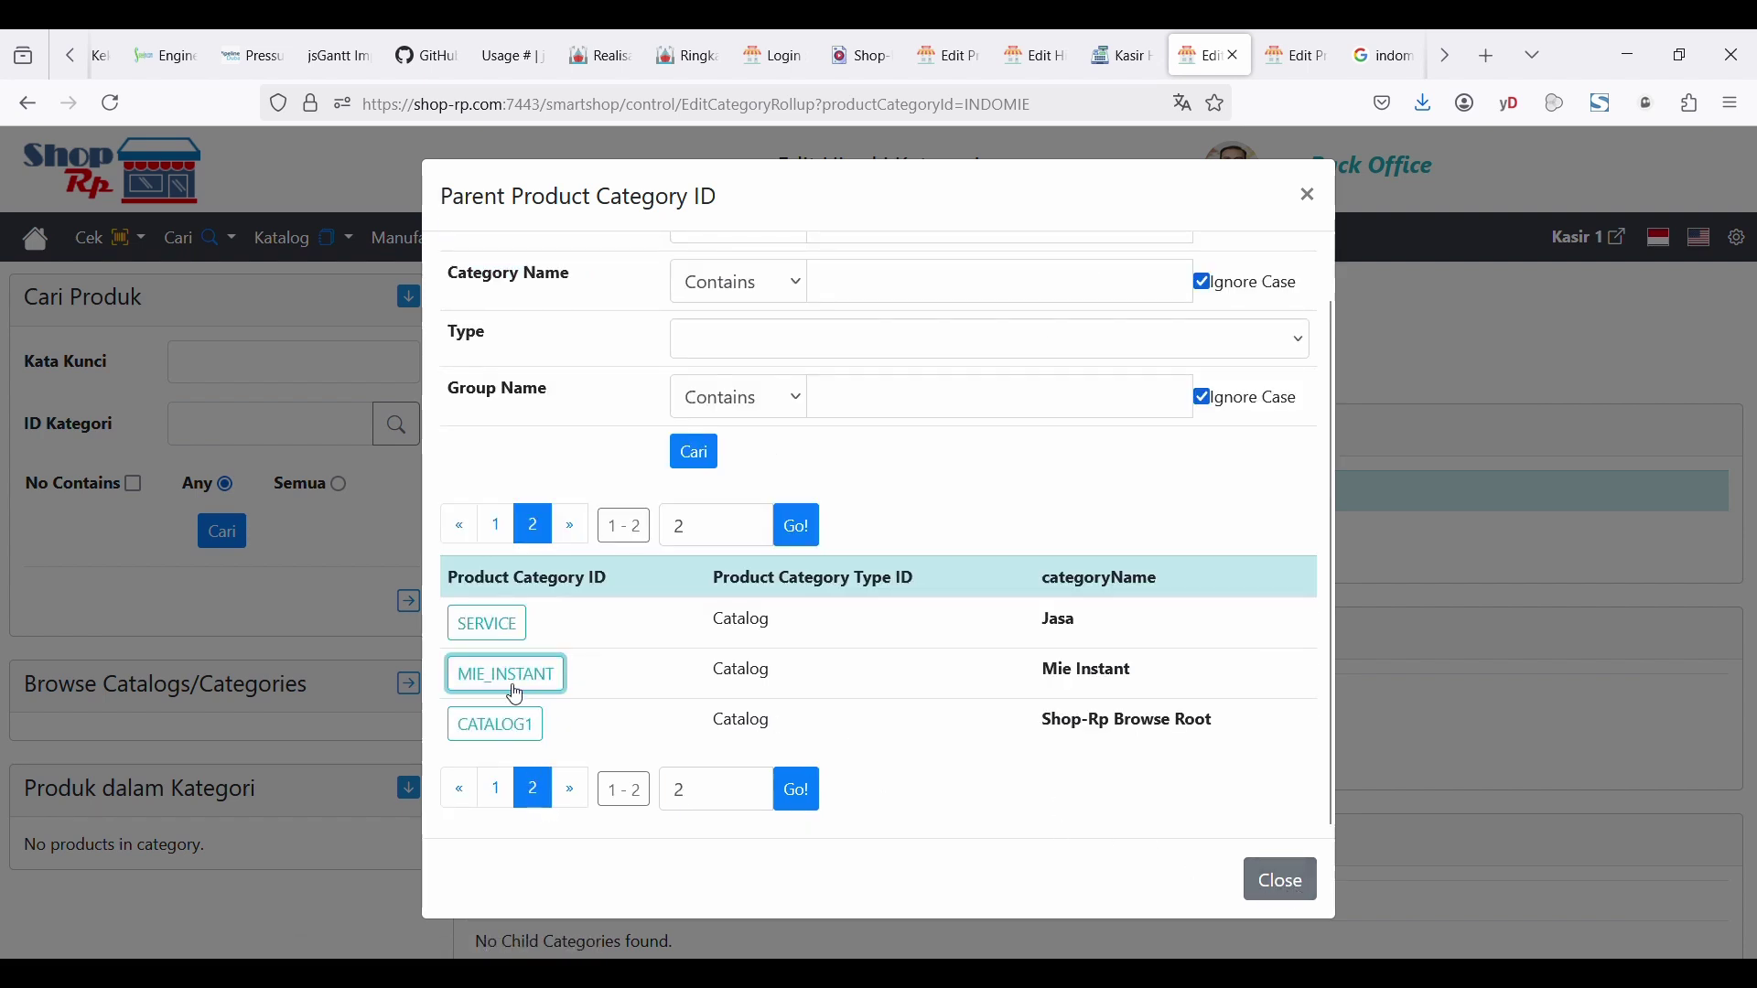
left_click(1278, 881)
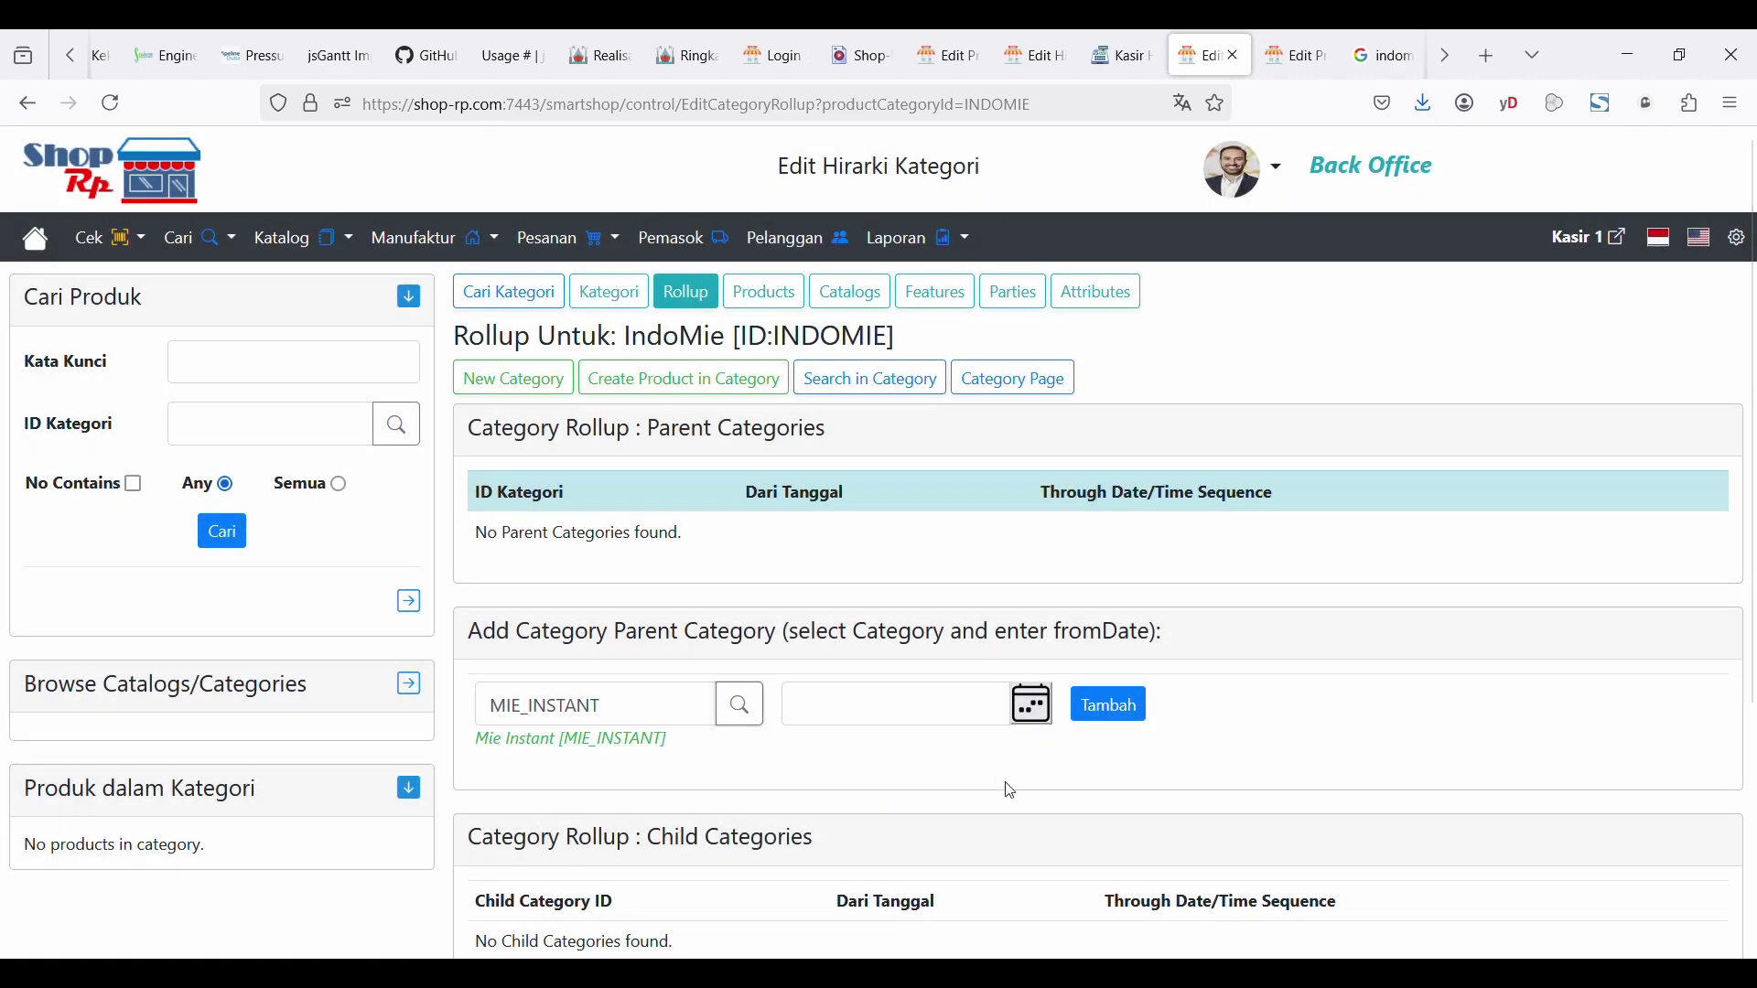
left_click(1032, 703)
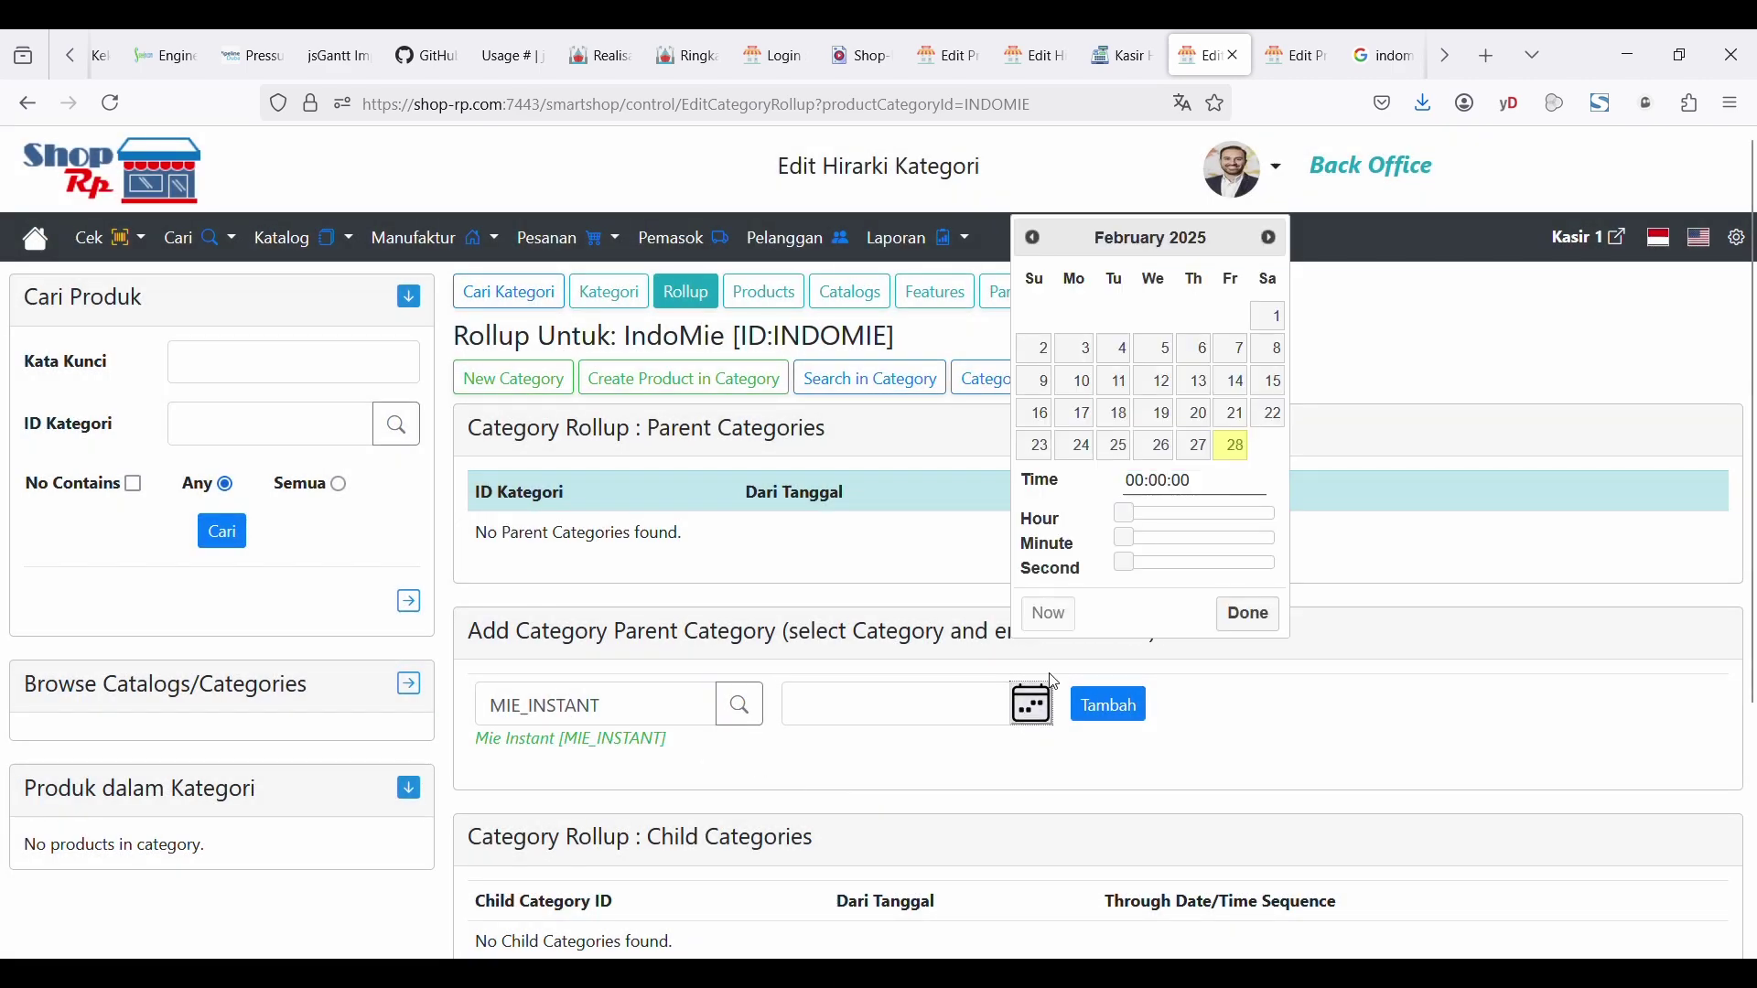
left_click(1052, 615)
left_click(1220, 735)
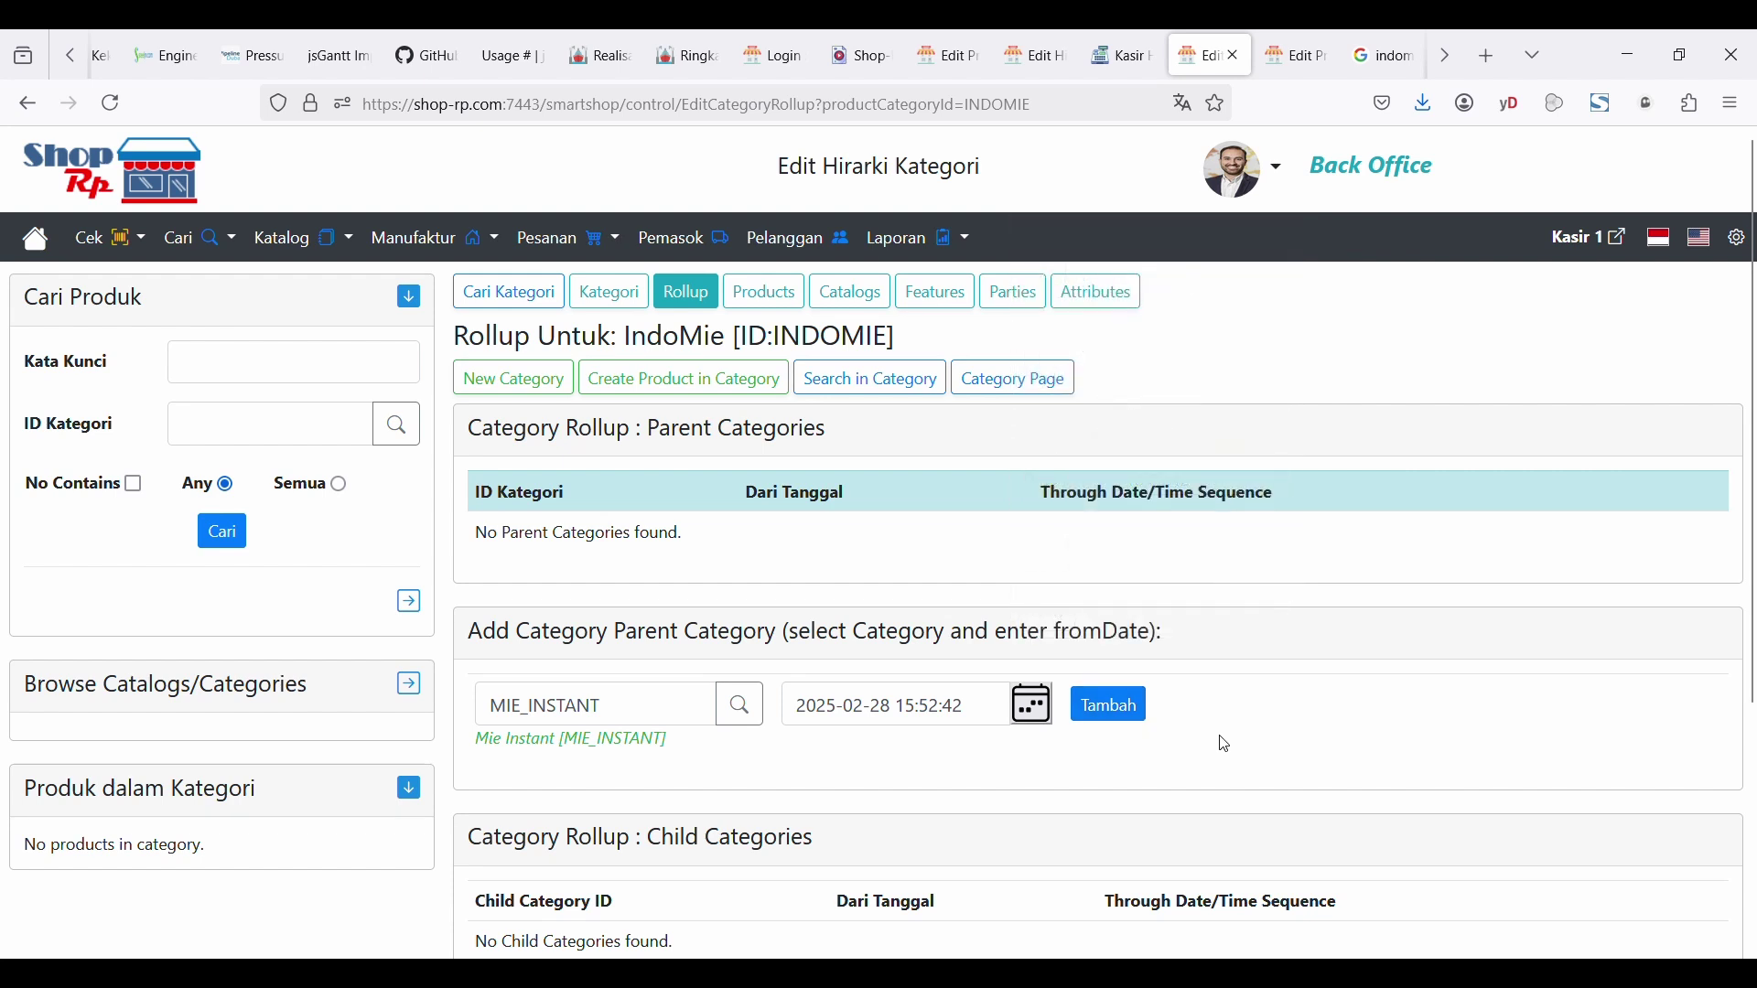
left_click(1116, 707)
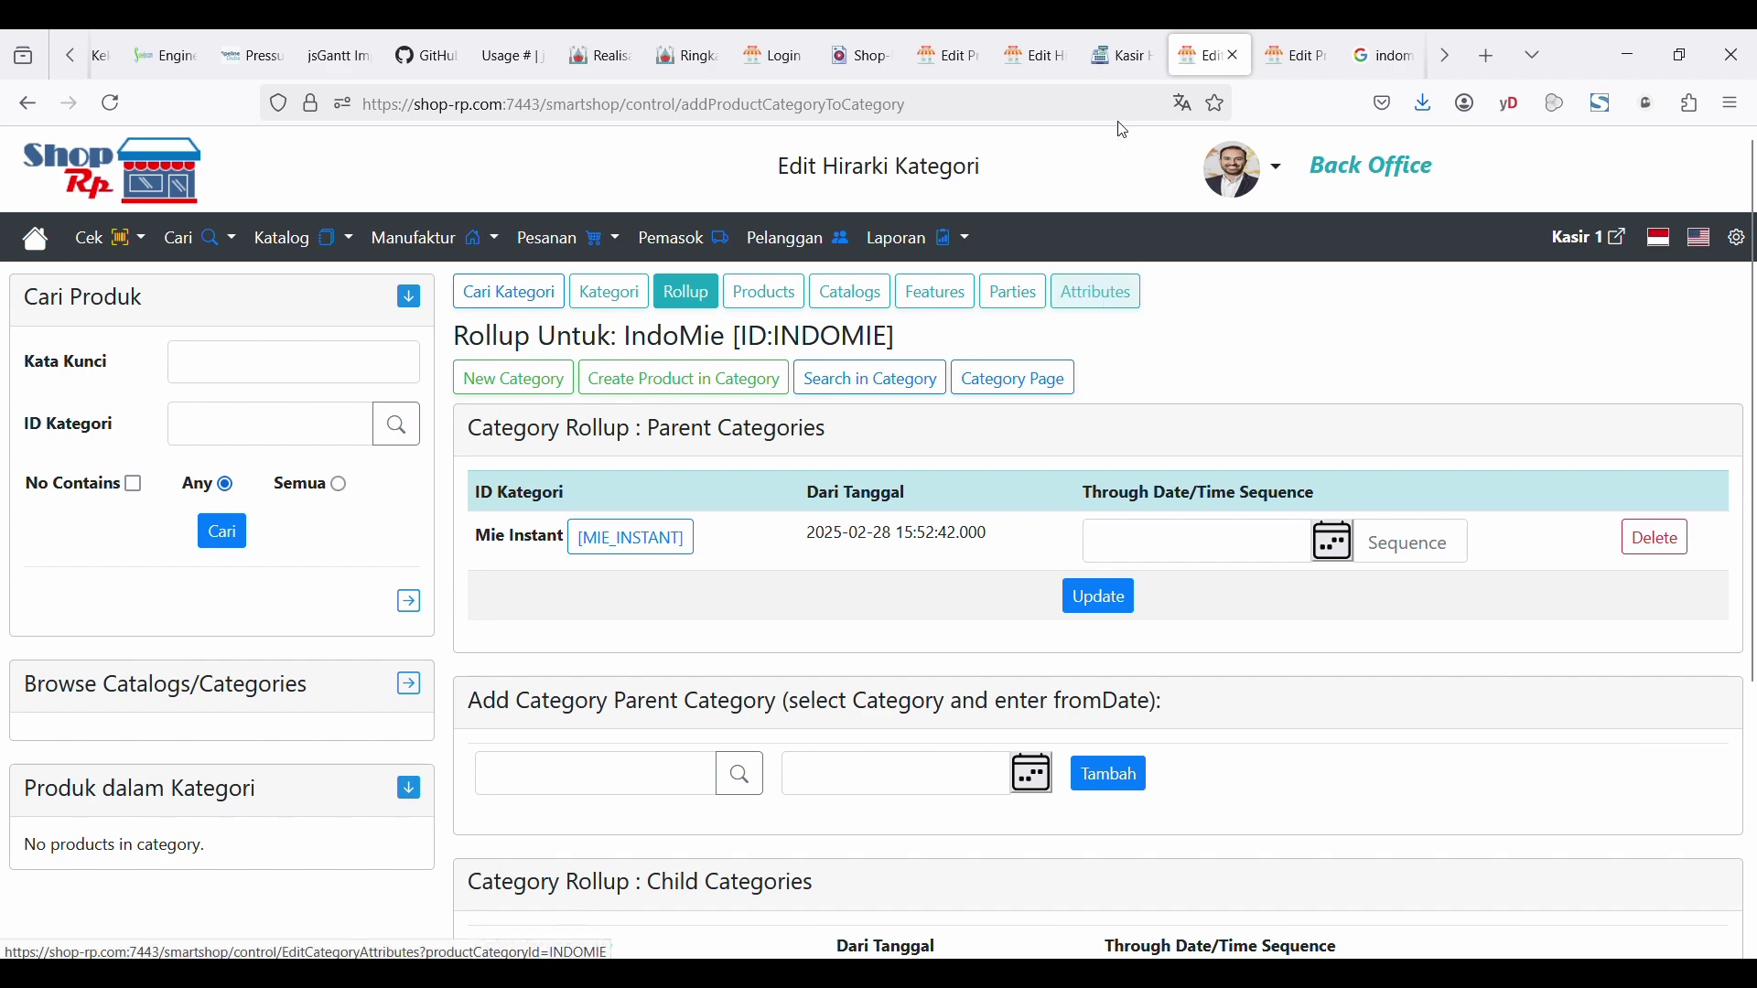
- Switch to the cashier screen, reload the desktop view and expand Mie Instant in Browse Categories to check its subcategories
left_click(1124, 54)
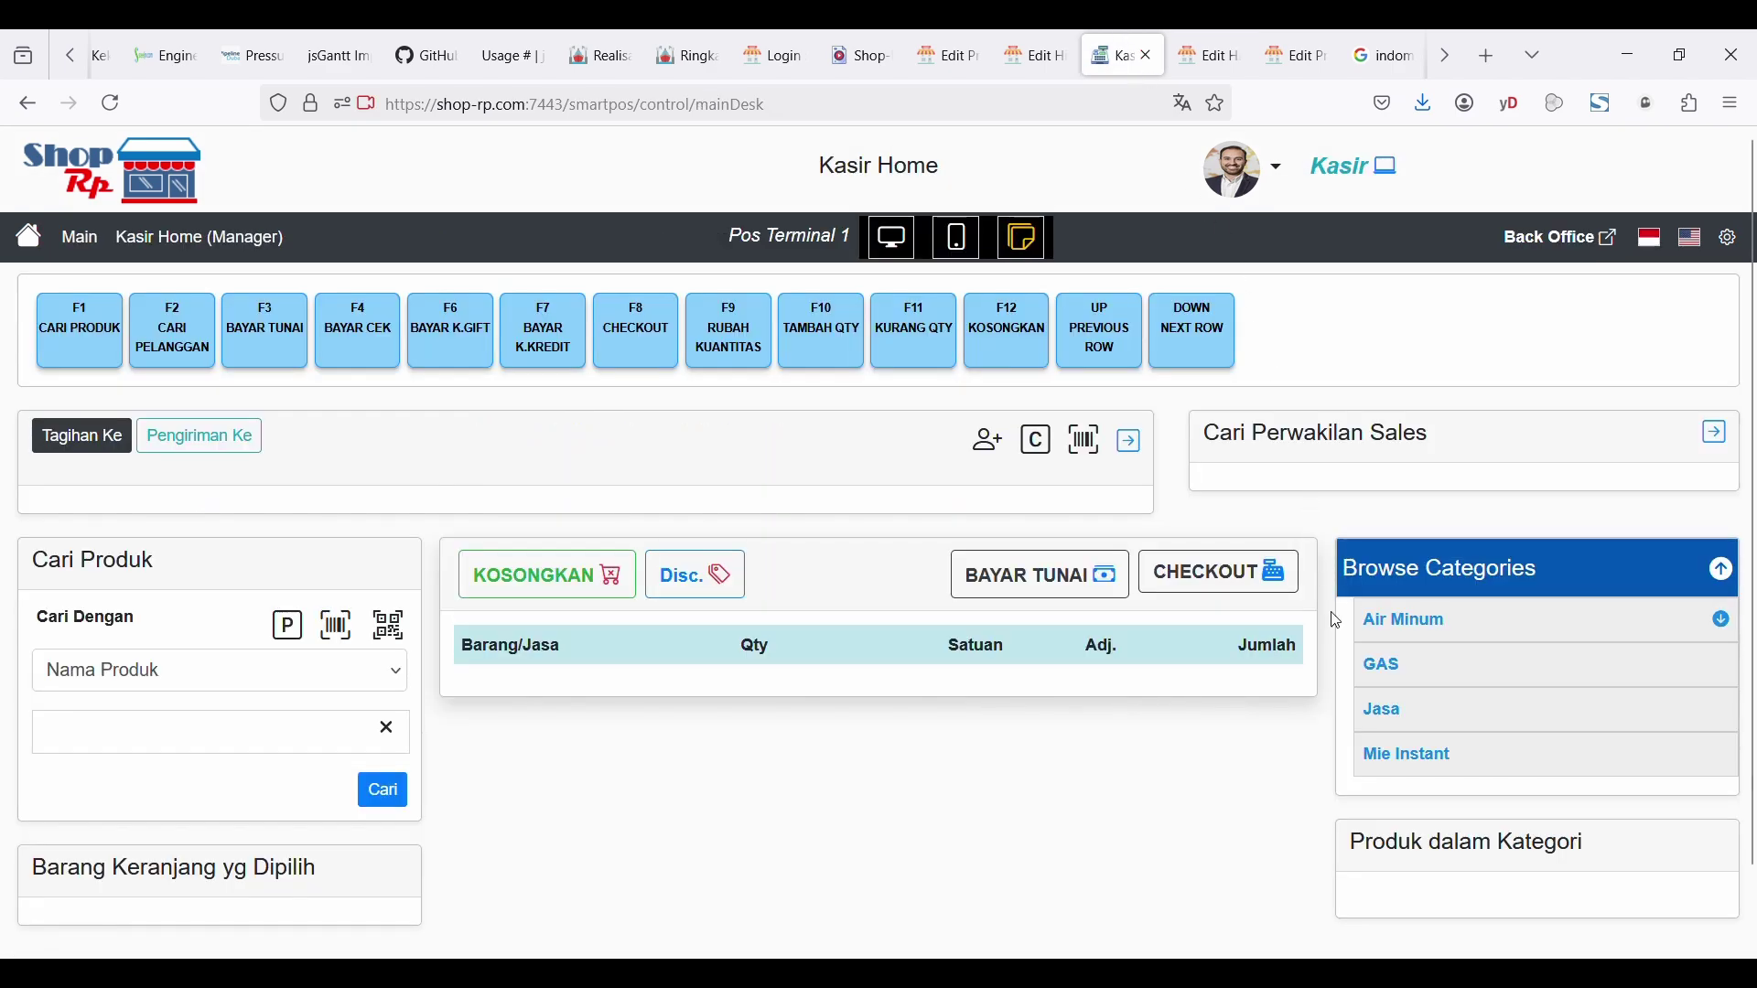
left_click(895, 242)
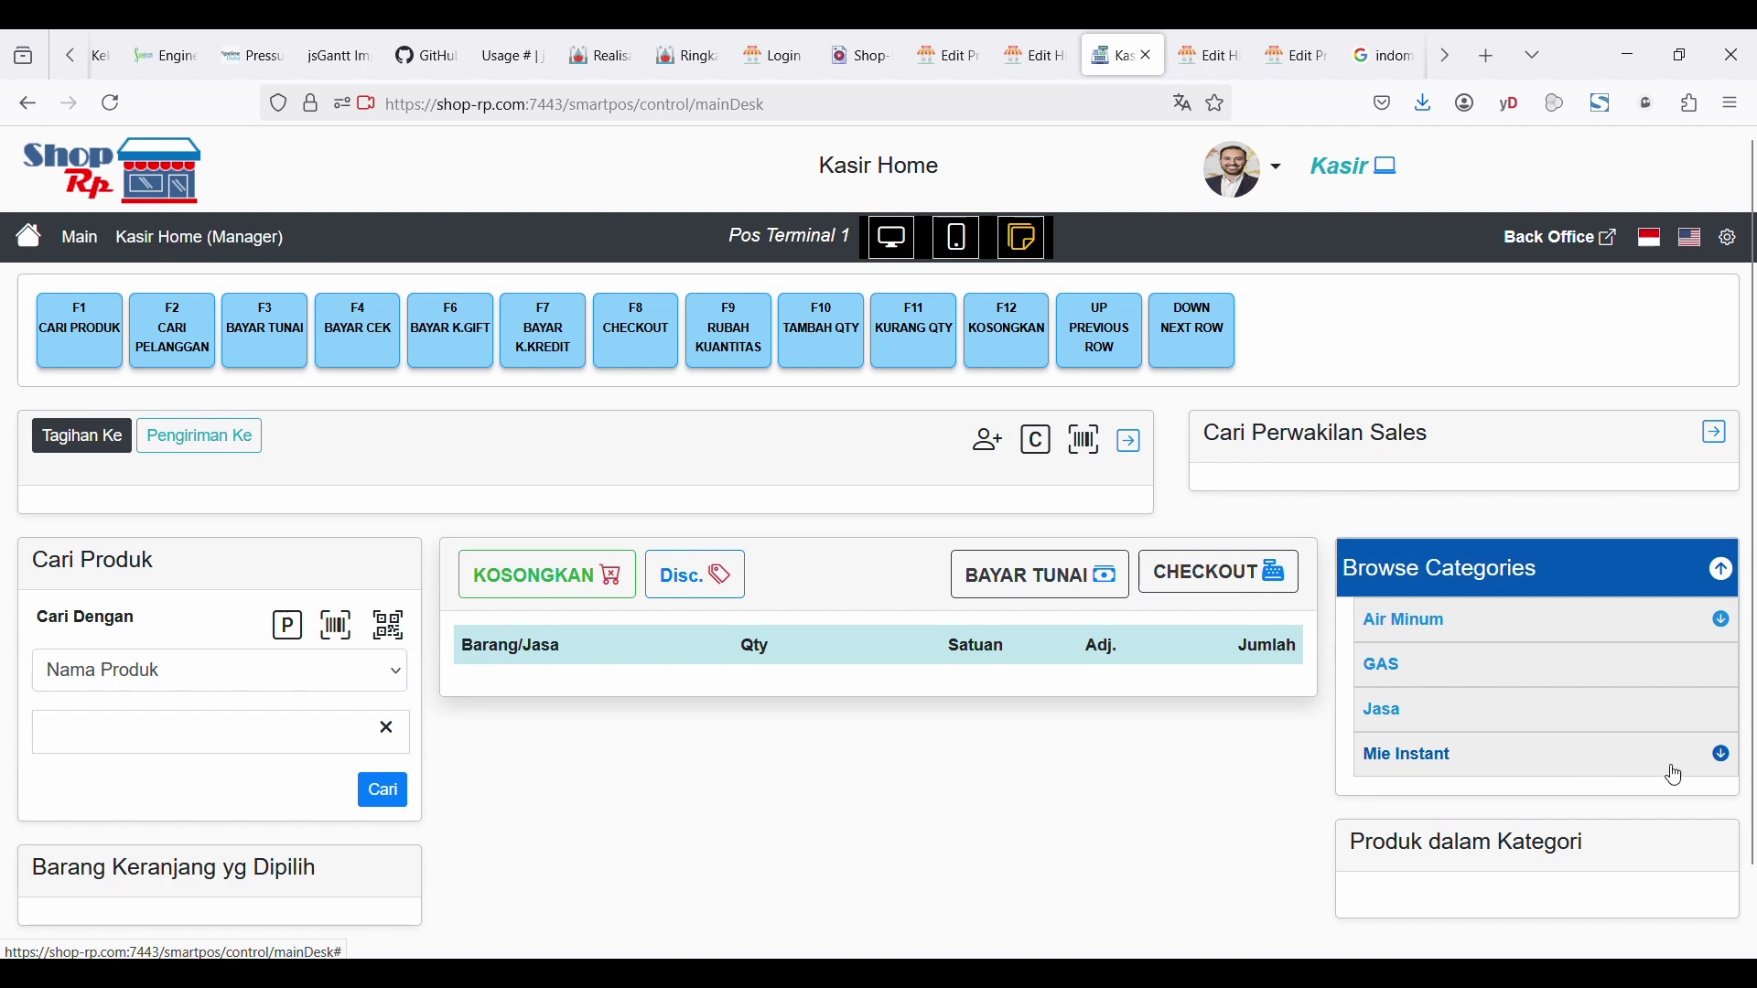
left_click(1723, 759)
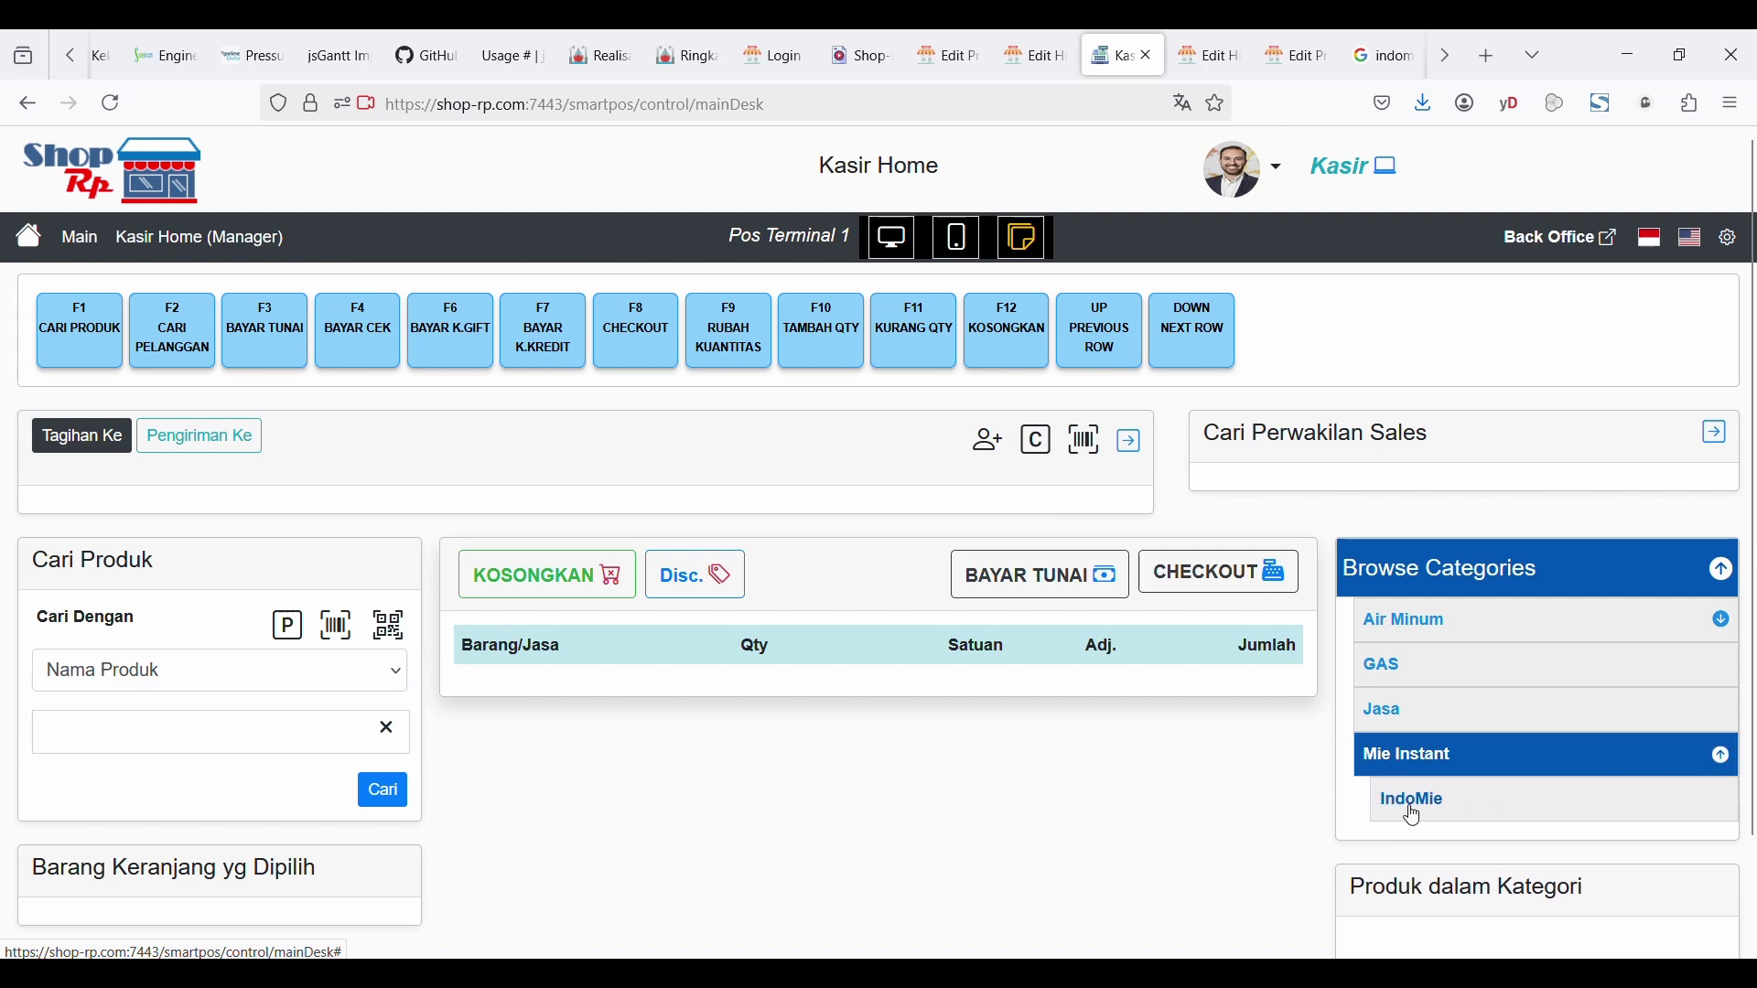
left_click(1414, 764)
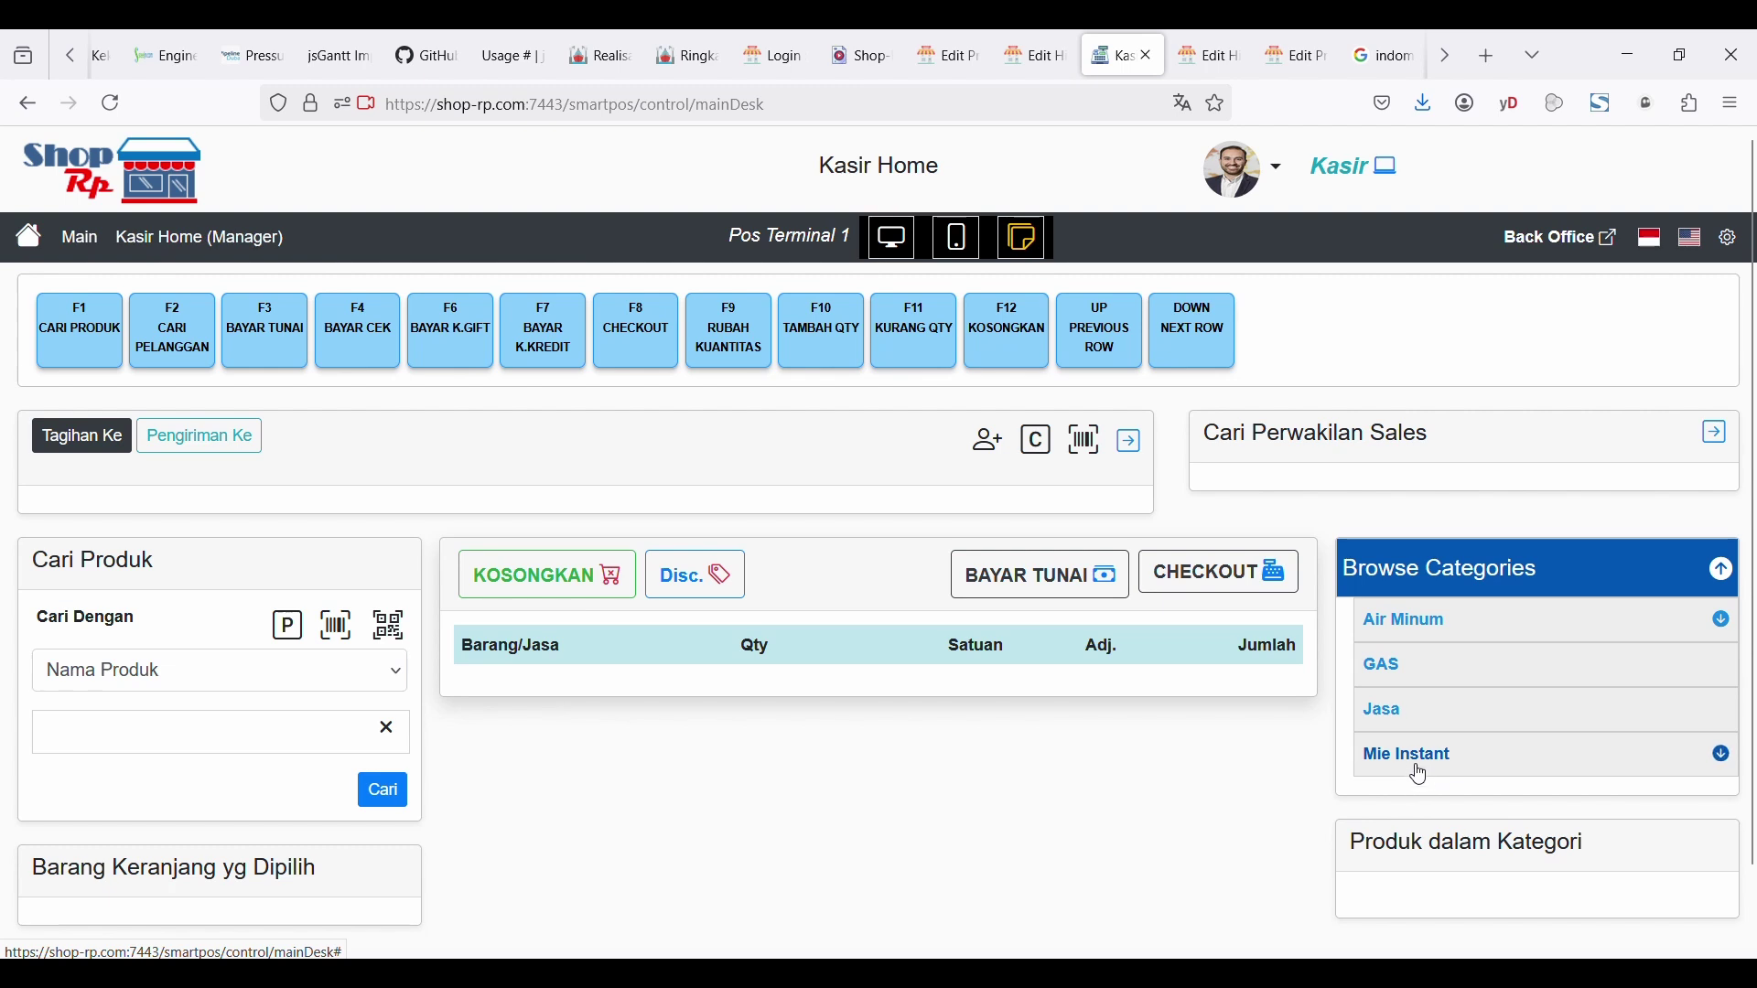
left_click(1414, 765)
scroll(1421, 812, "down", 2)
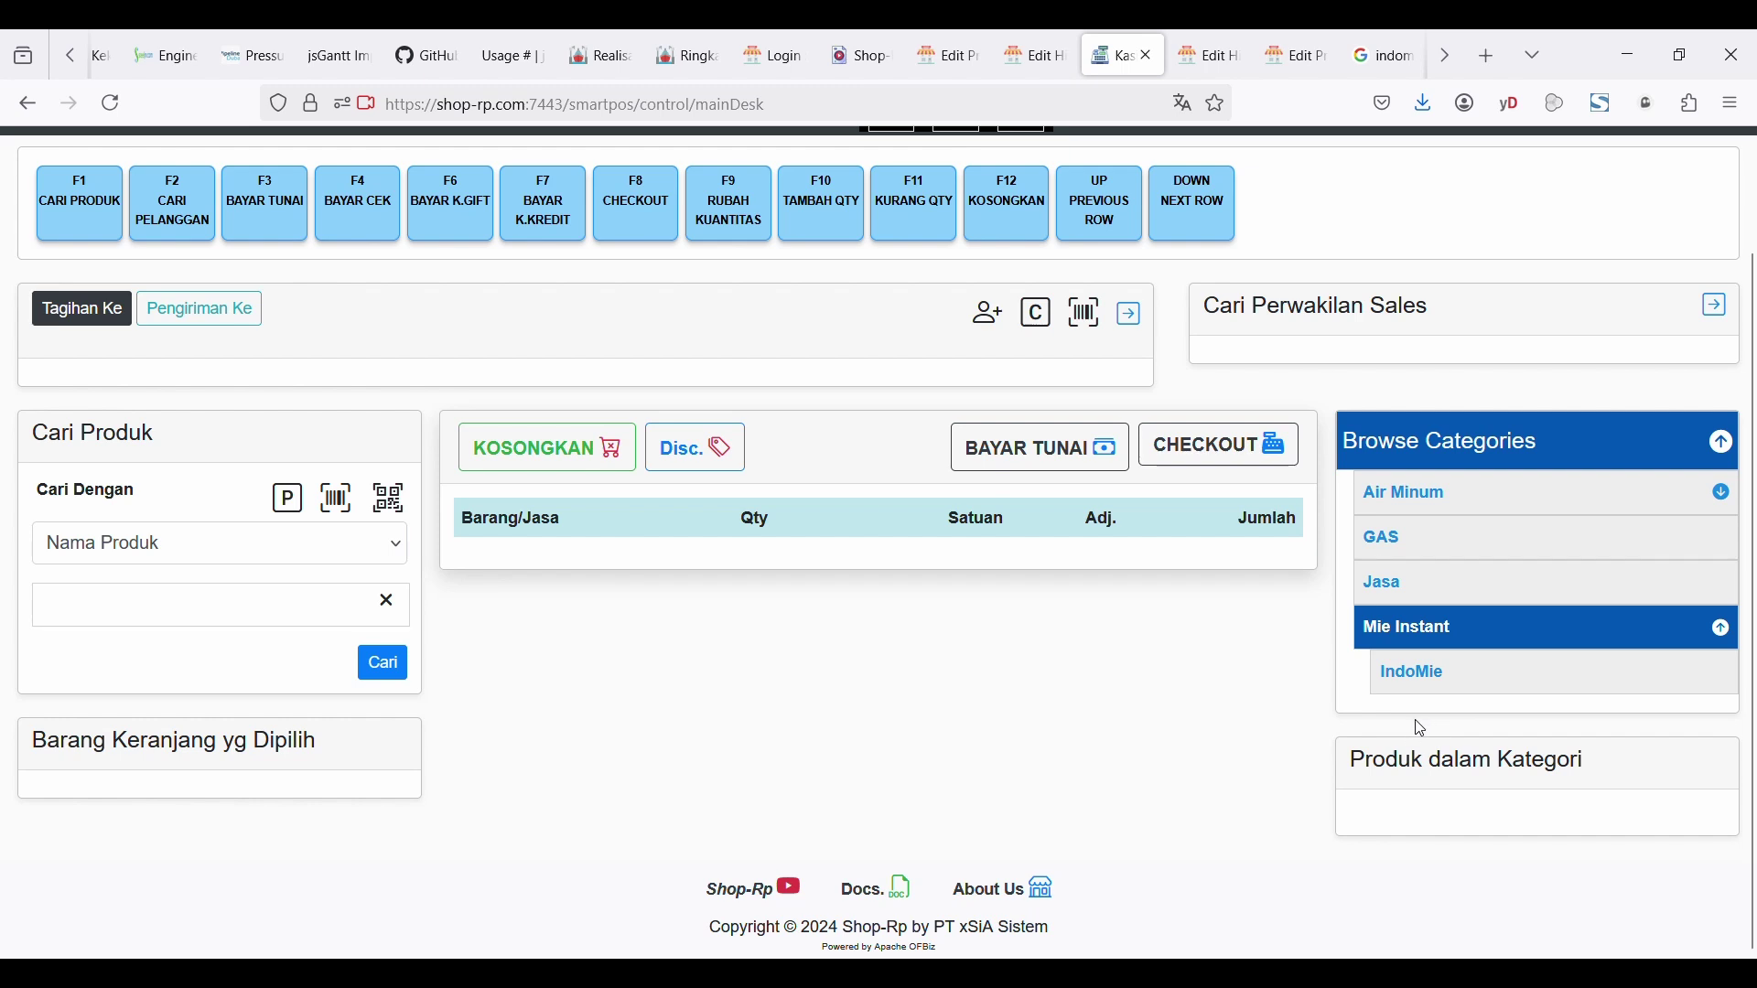
- Switch back to Back Office, search products for the keyword "mie" and open Indomie Ayam Bawang 69 g
left_click(1216, 53)
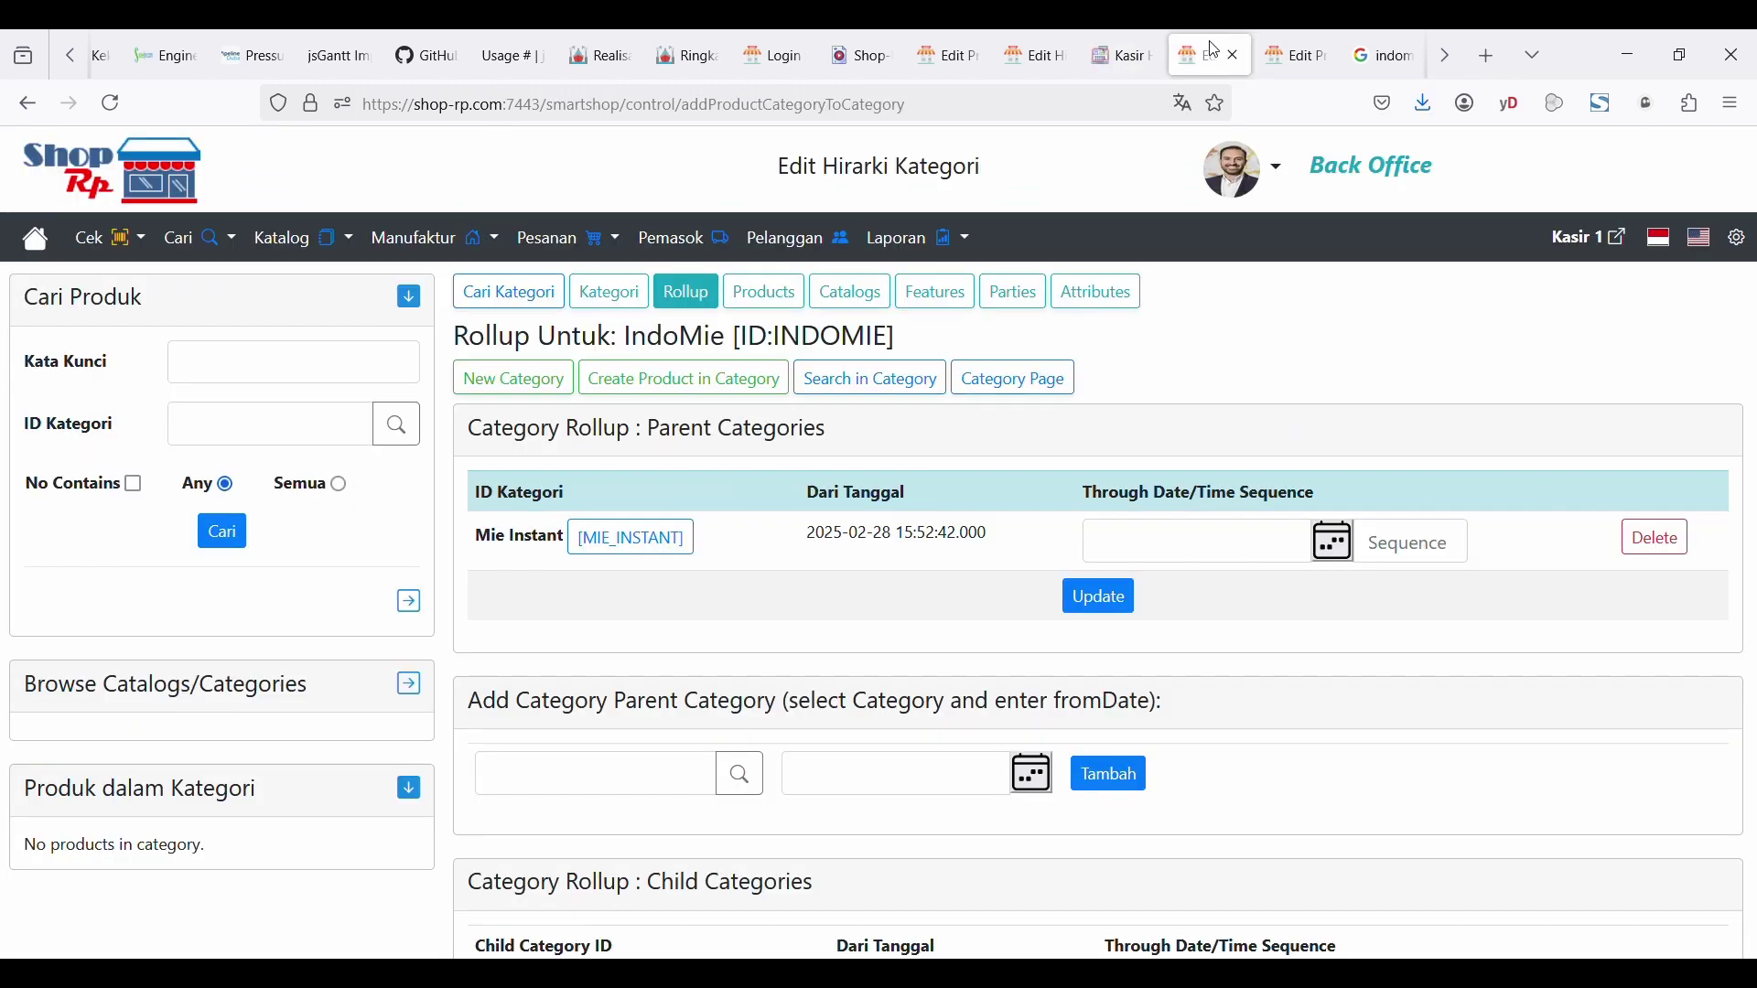
left_click(287, 363)
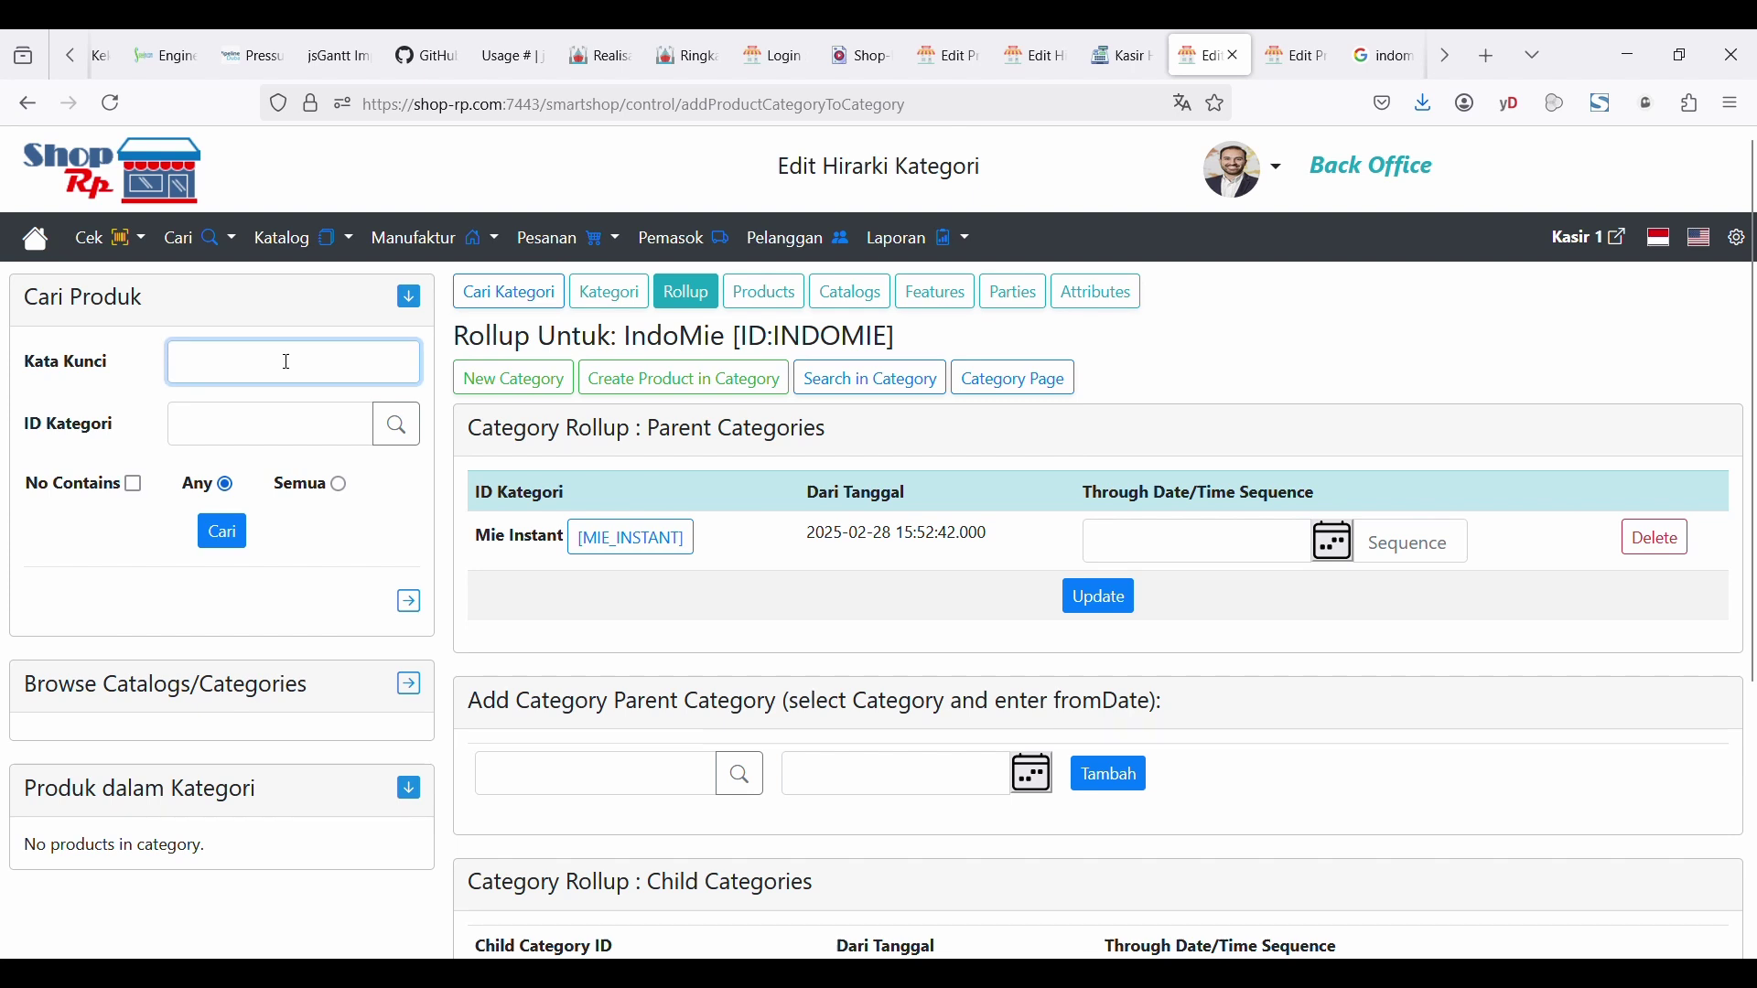
type("mie")
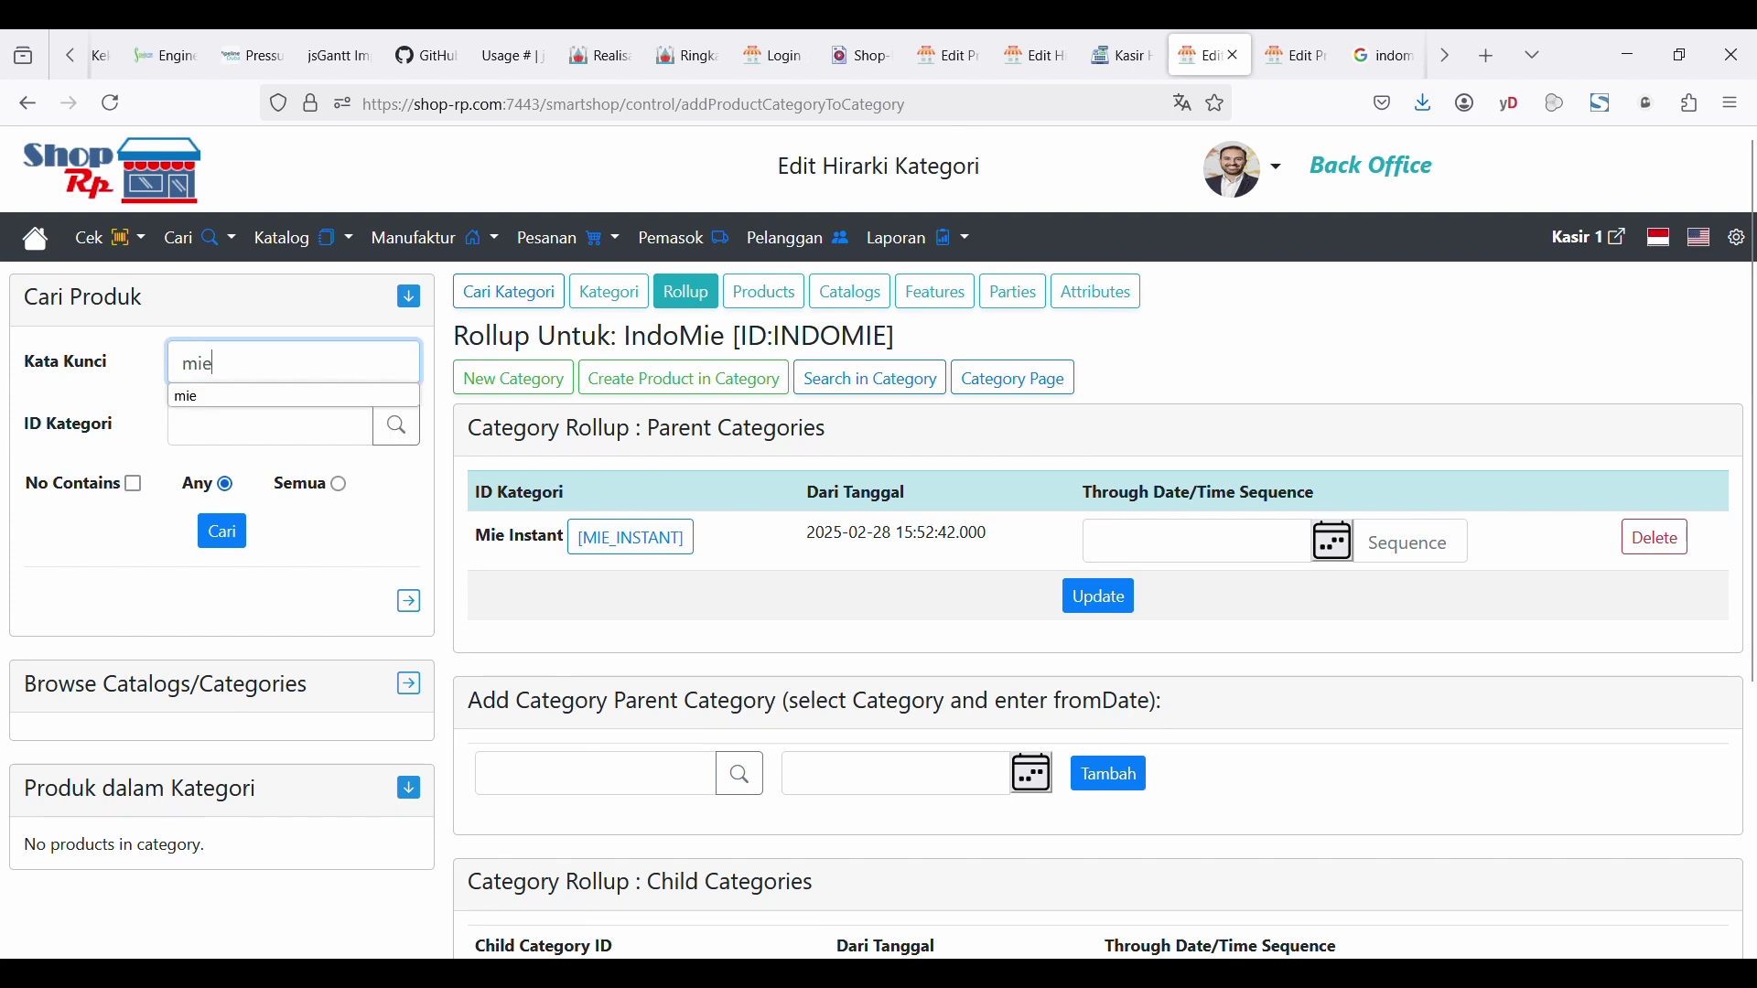
key("Return")
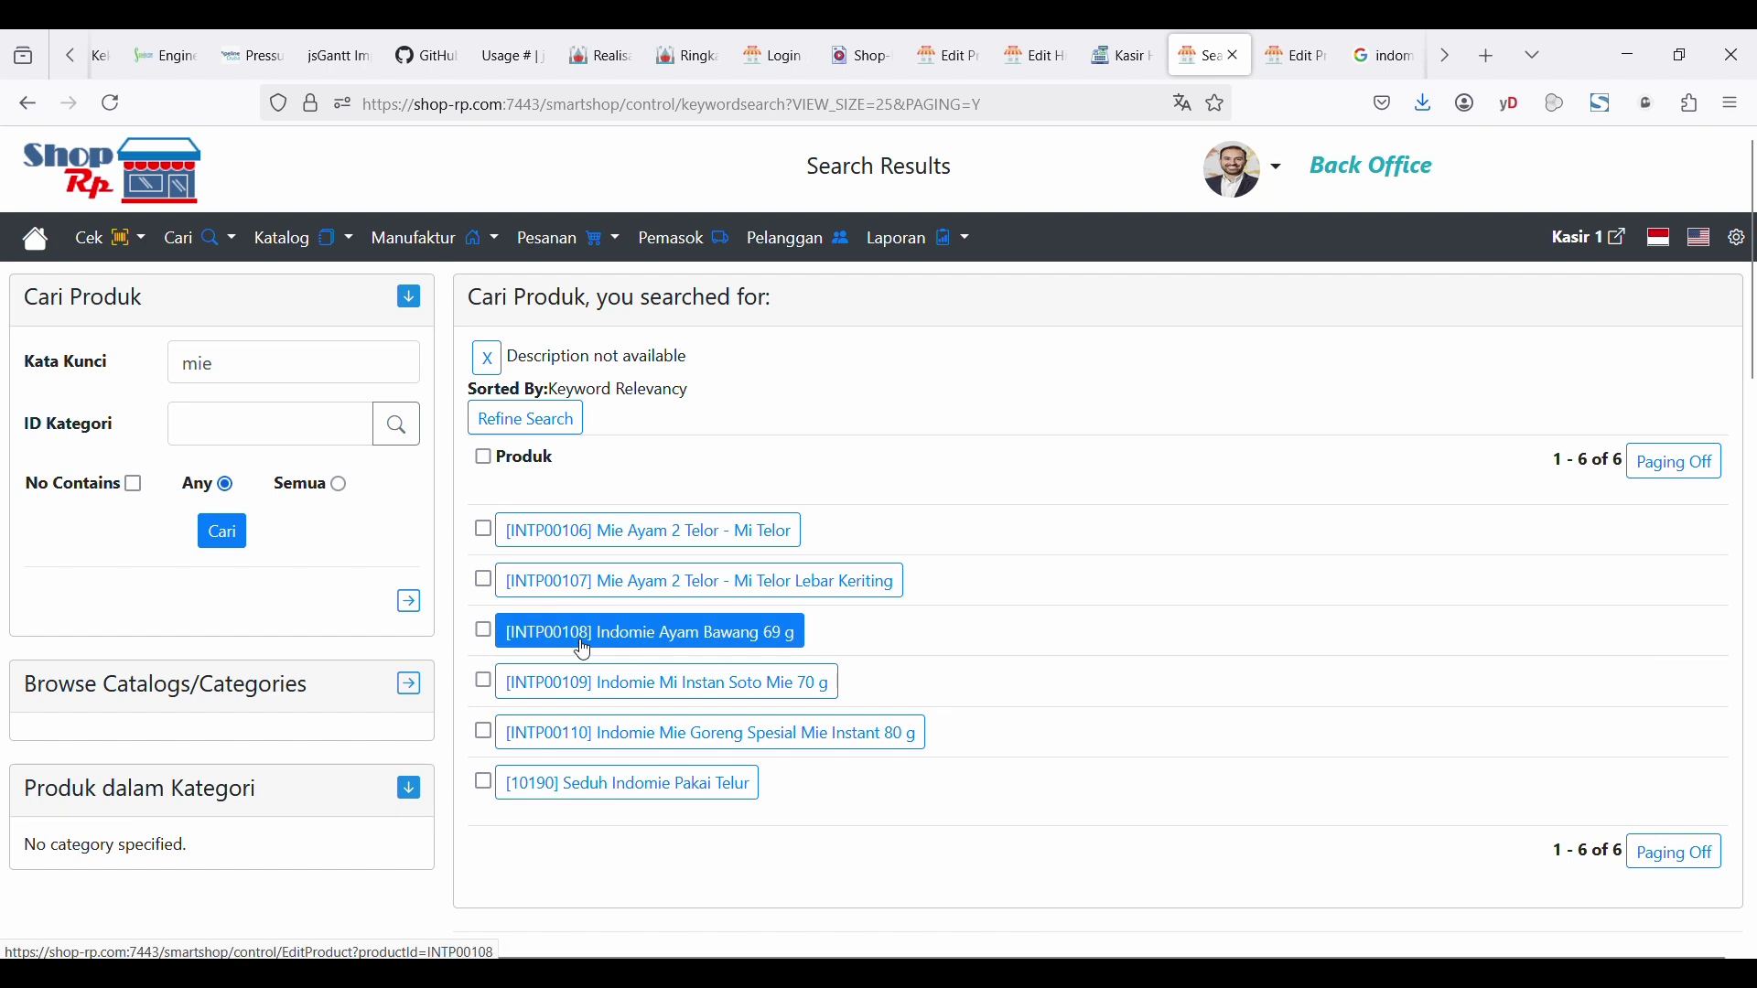
left_click(734, 646)
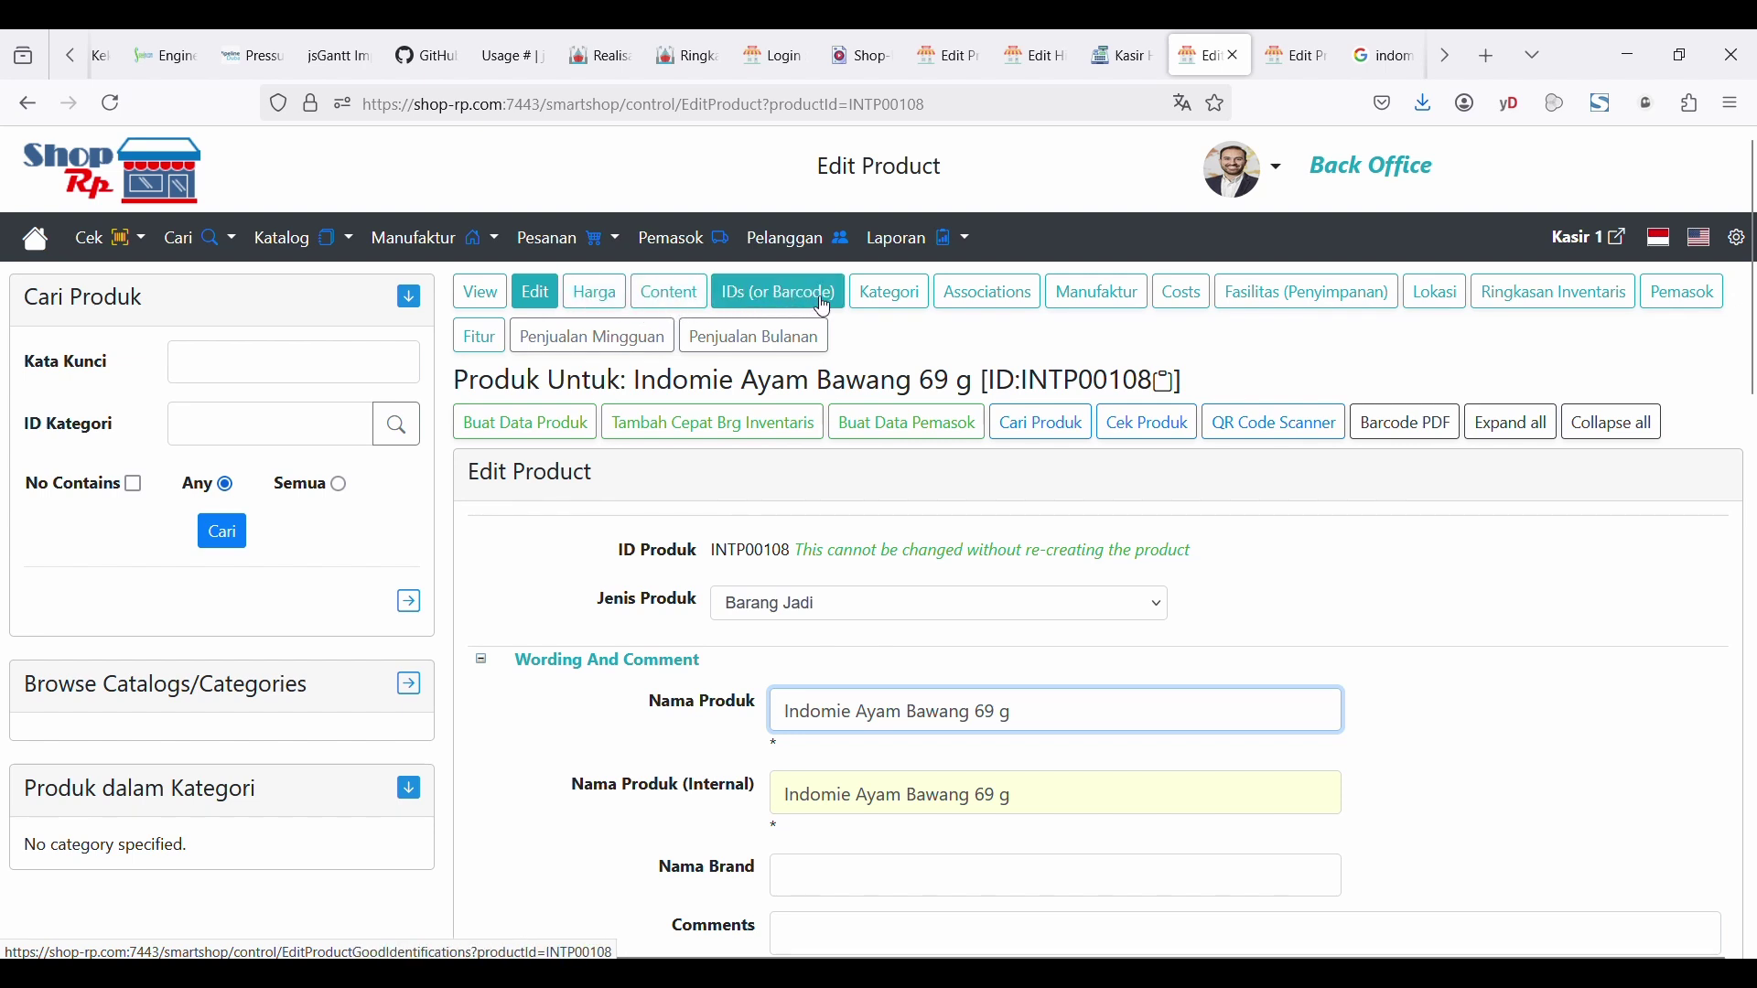
- Add Indomie Ayam Bawang 69 g to the product category INDOMIE with the prefilled from-date
left_click(902, 300)
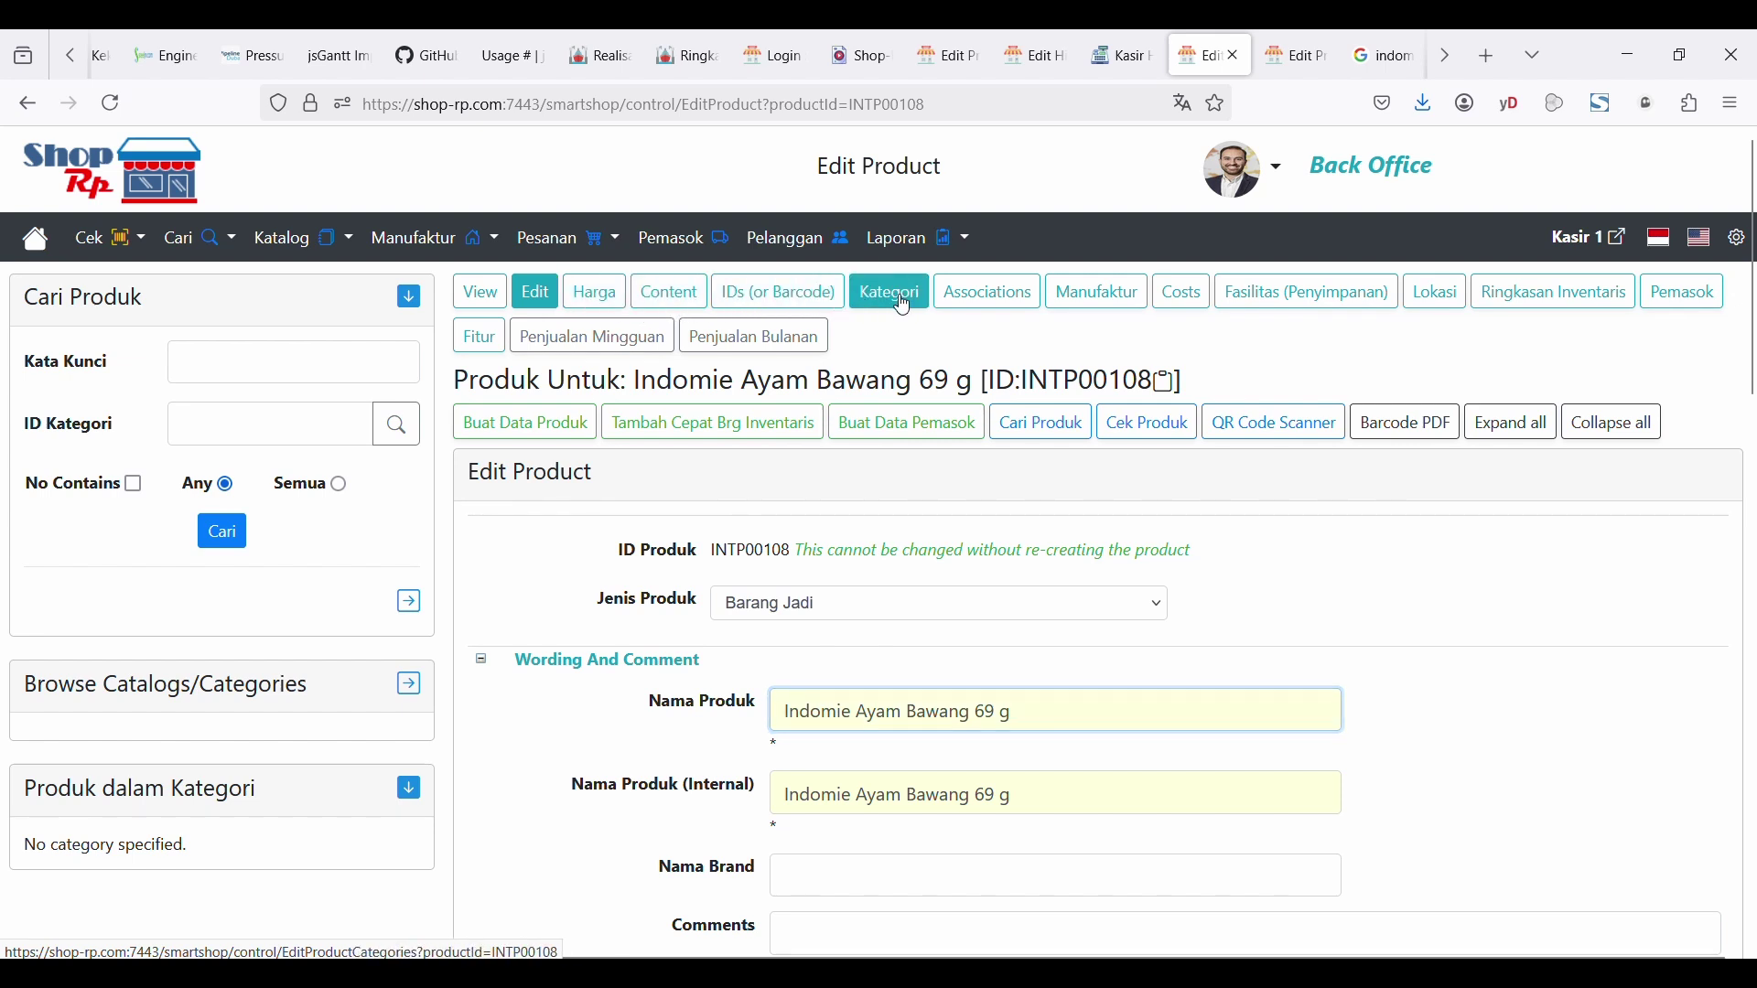
scroll(903, 305, "down", 3)
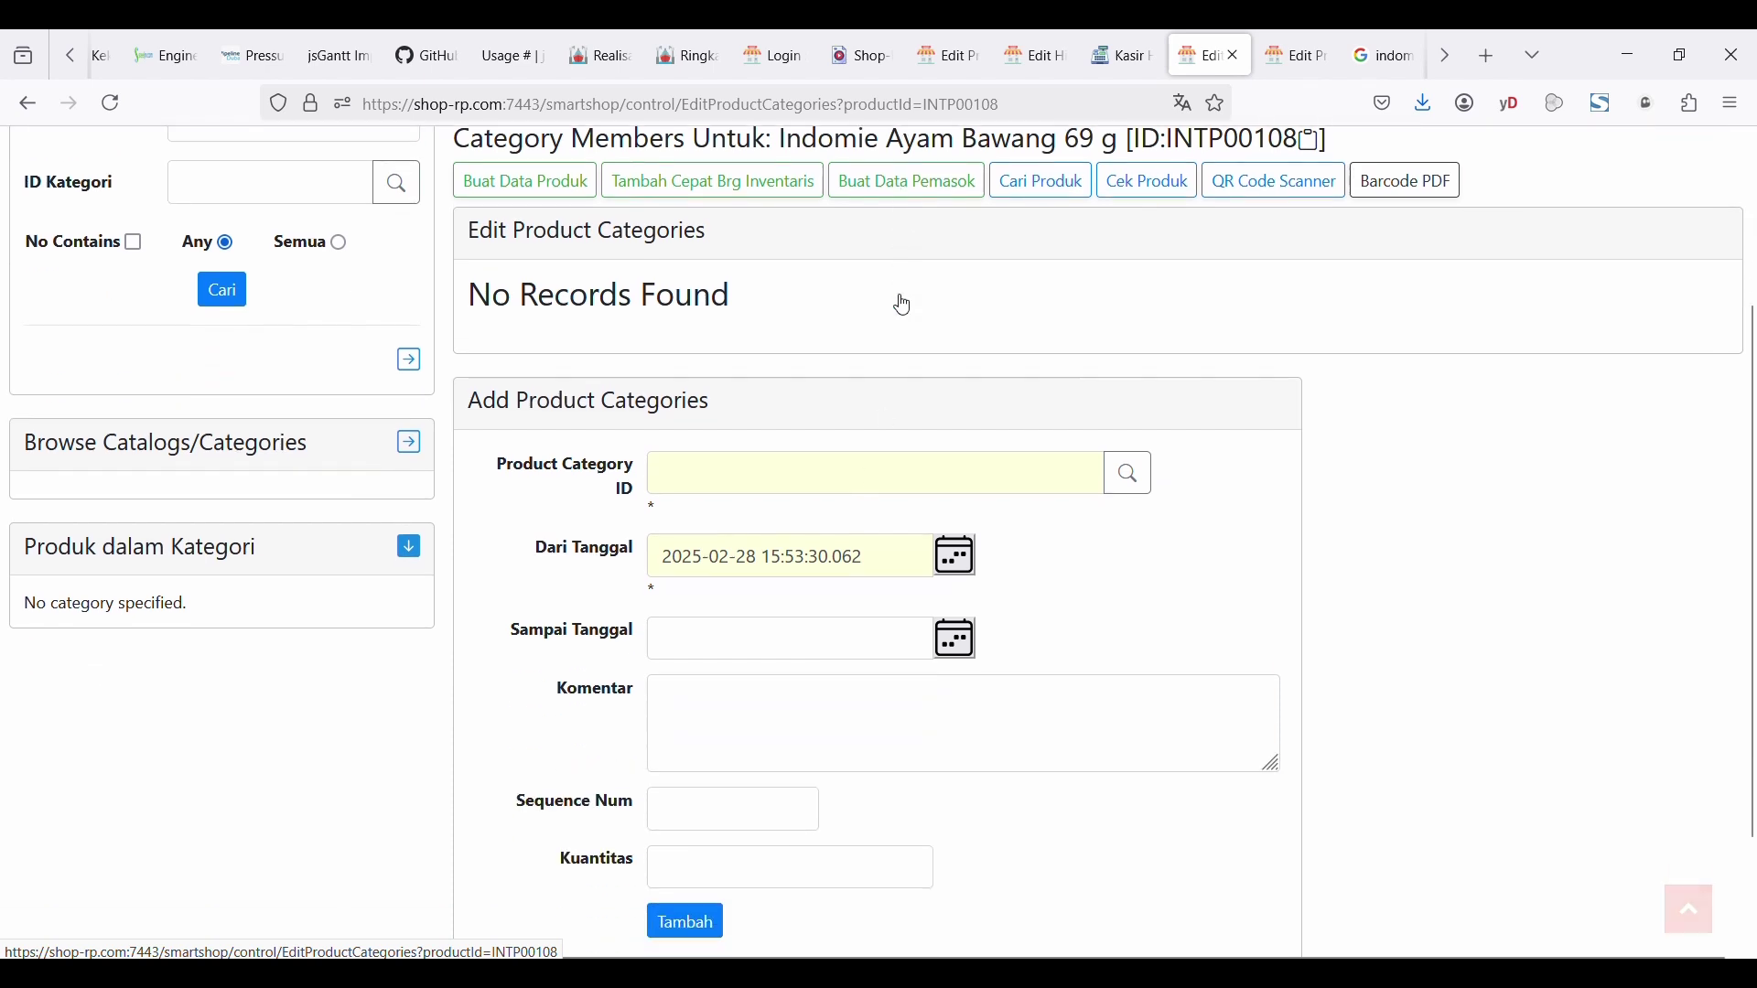
left_click(875, 463)
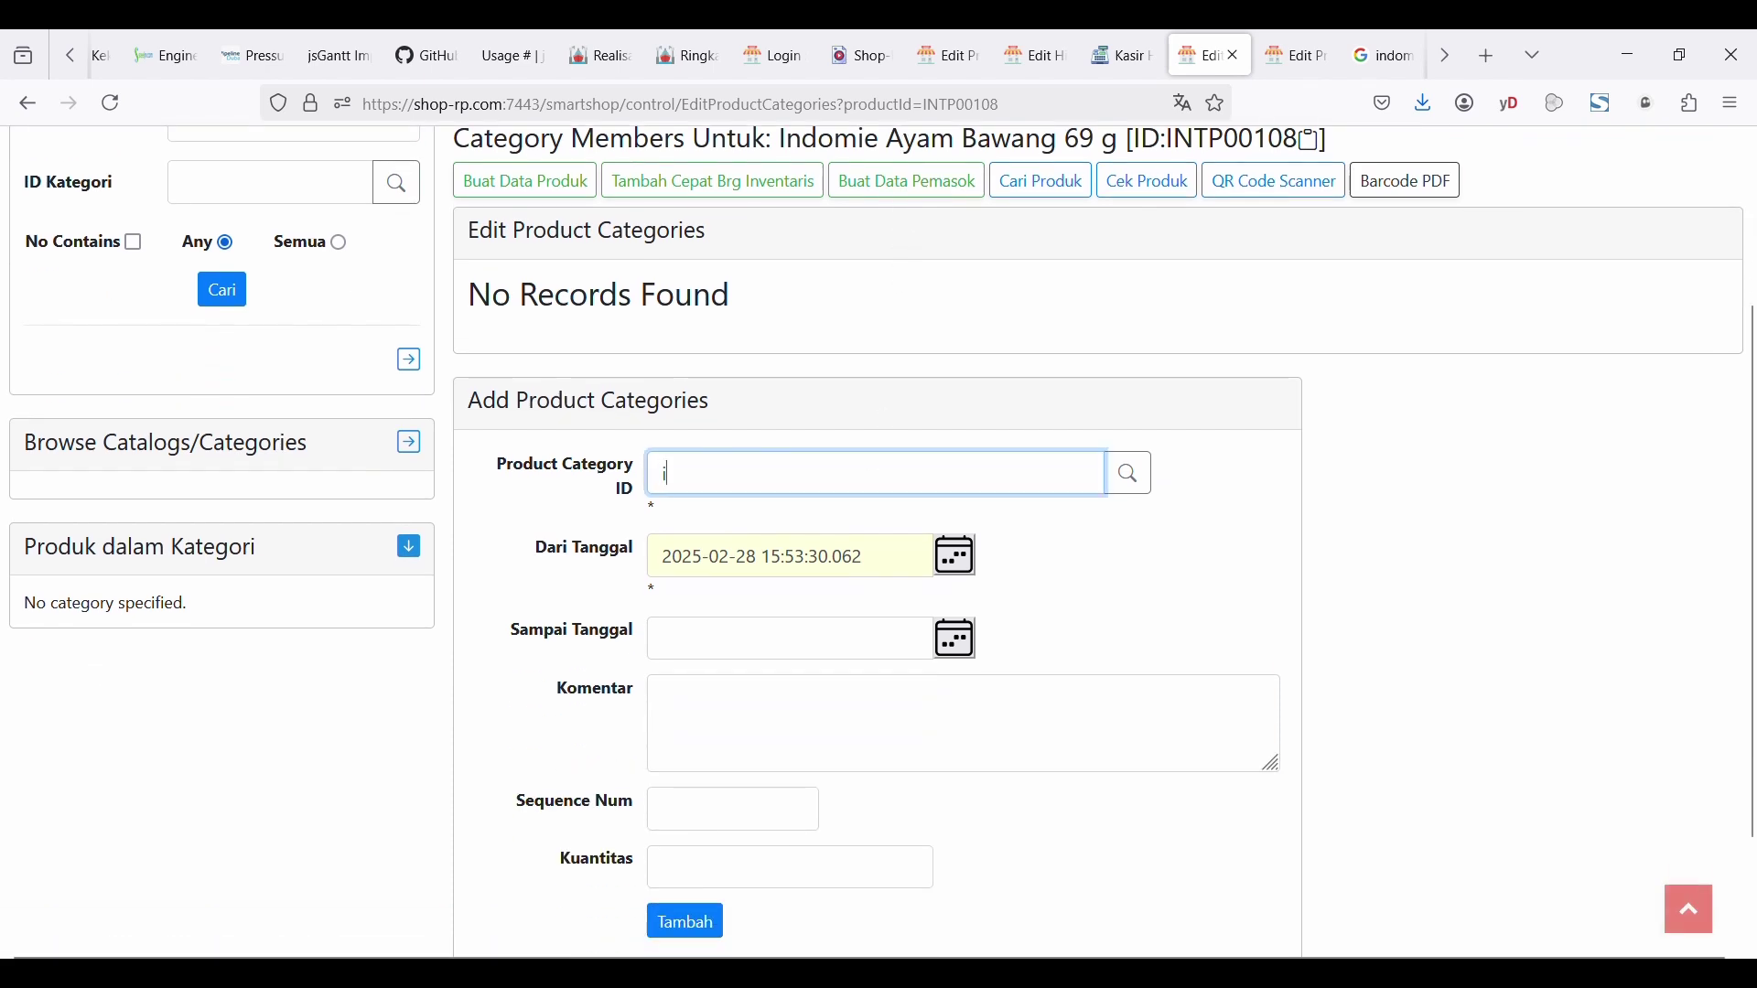
type("indo")
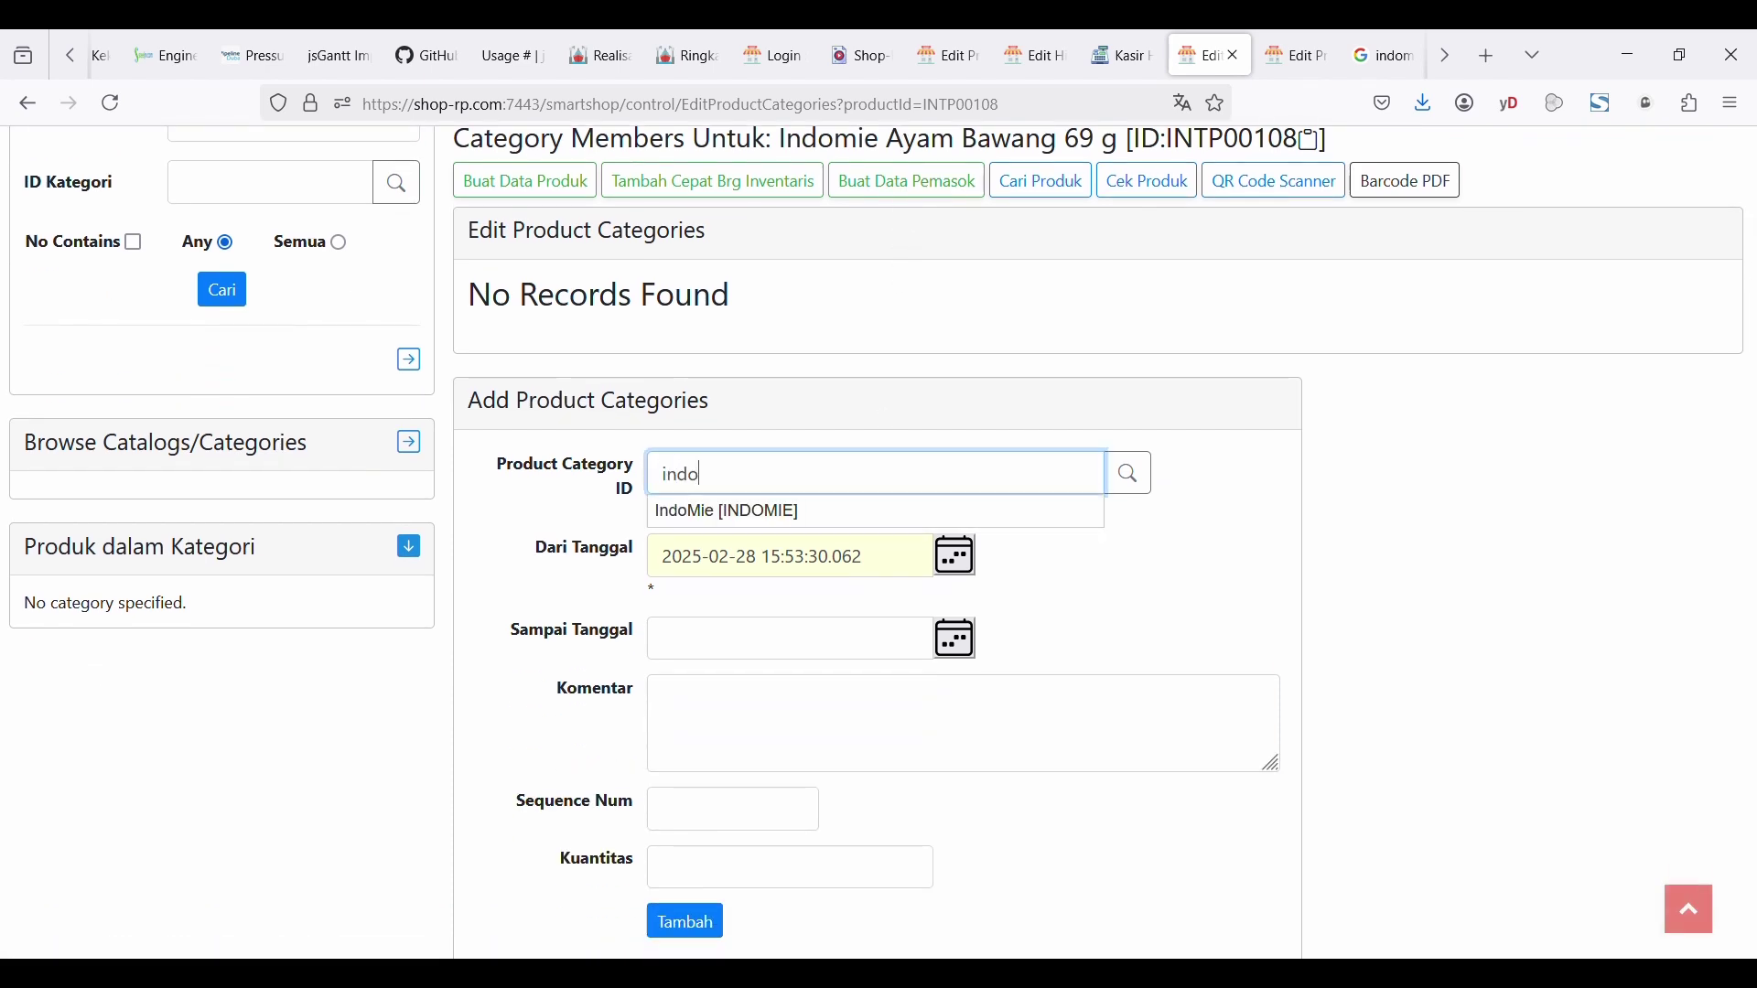
left_click(795, 509)
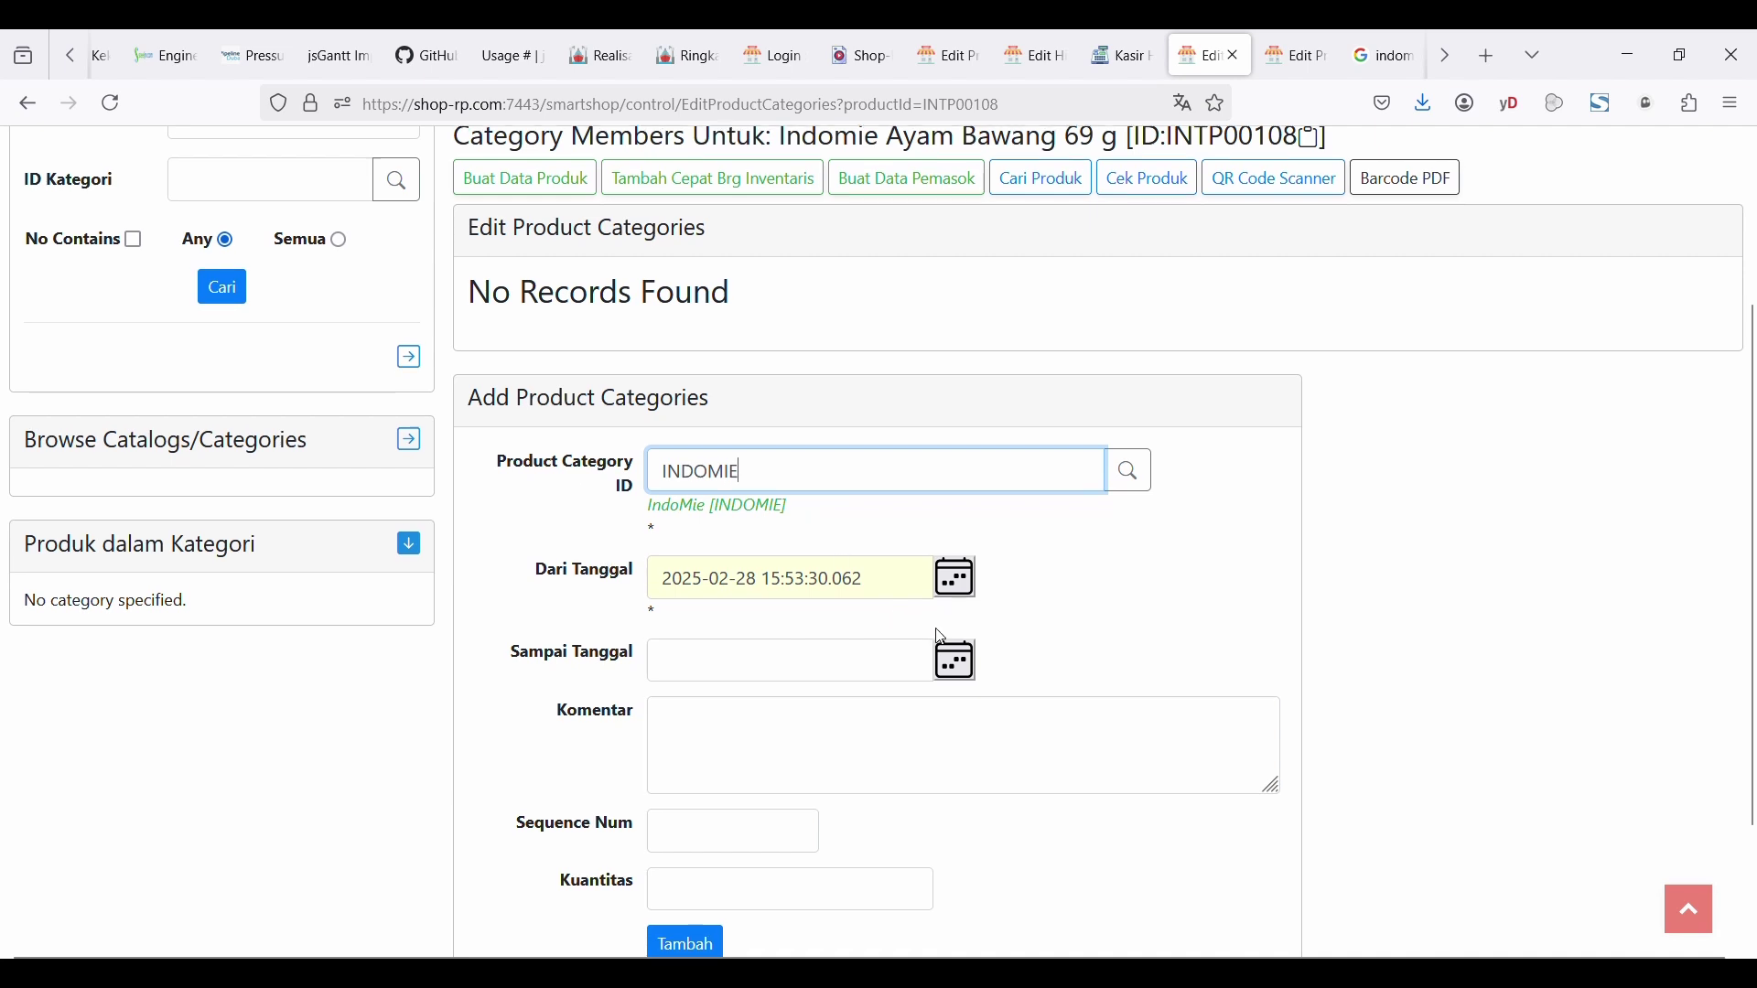
scroll(801, 631, "down", 2)
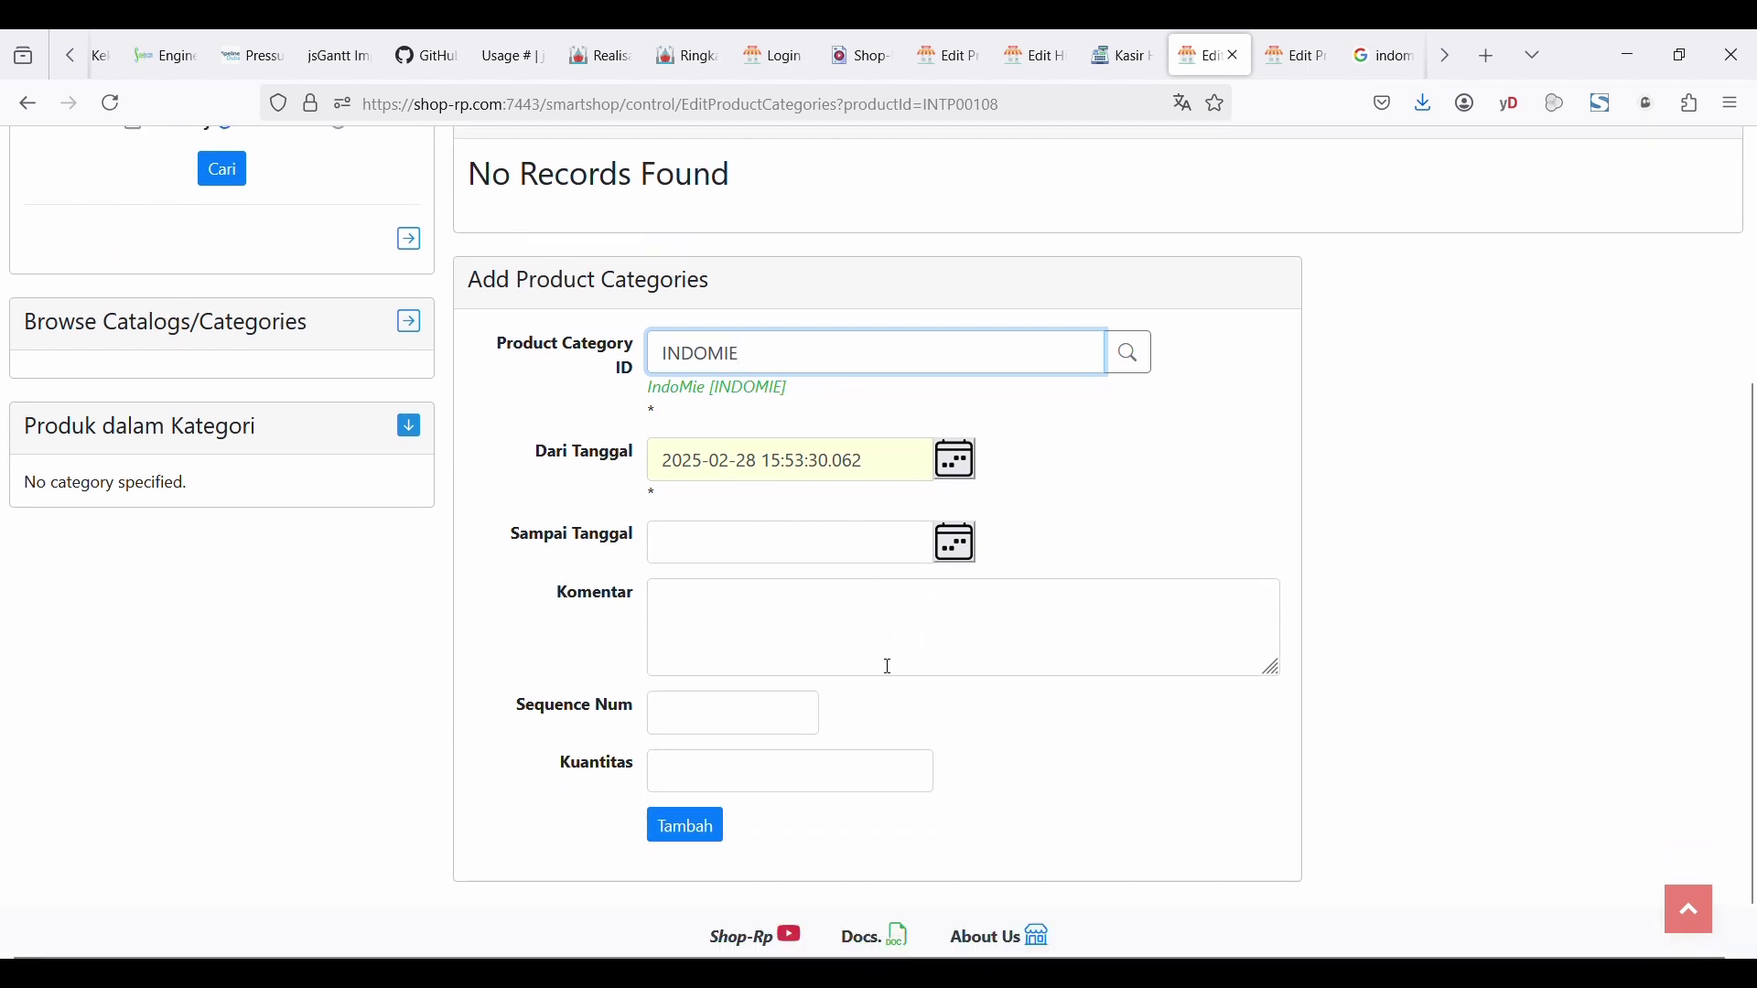
left_click(692, 831)
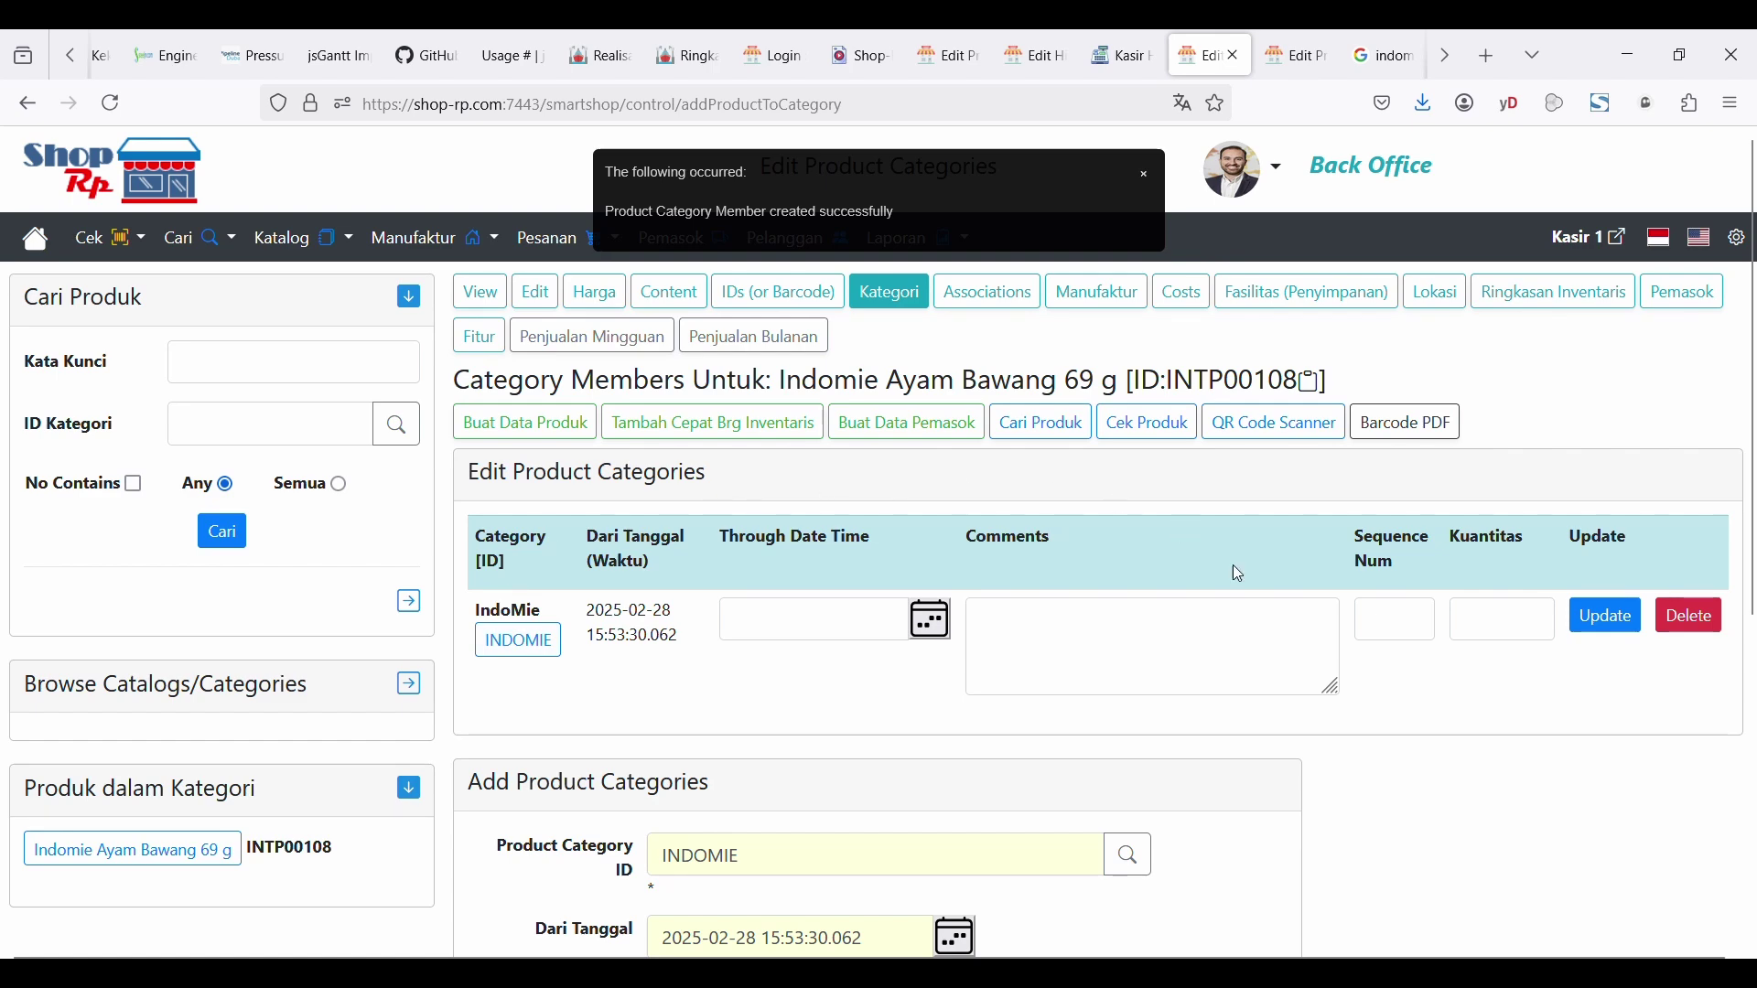
- Switch to the cashier screen, reload the desktop view and browse Mie Instant > IndoMie to check its products
left_click(1131, 40)
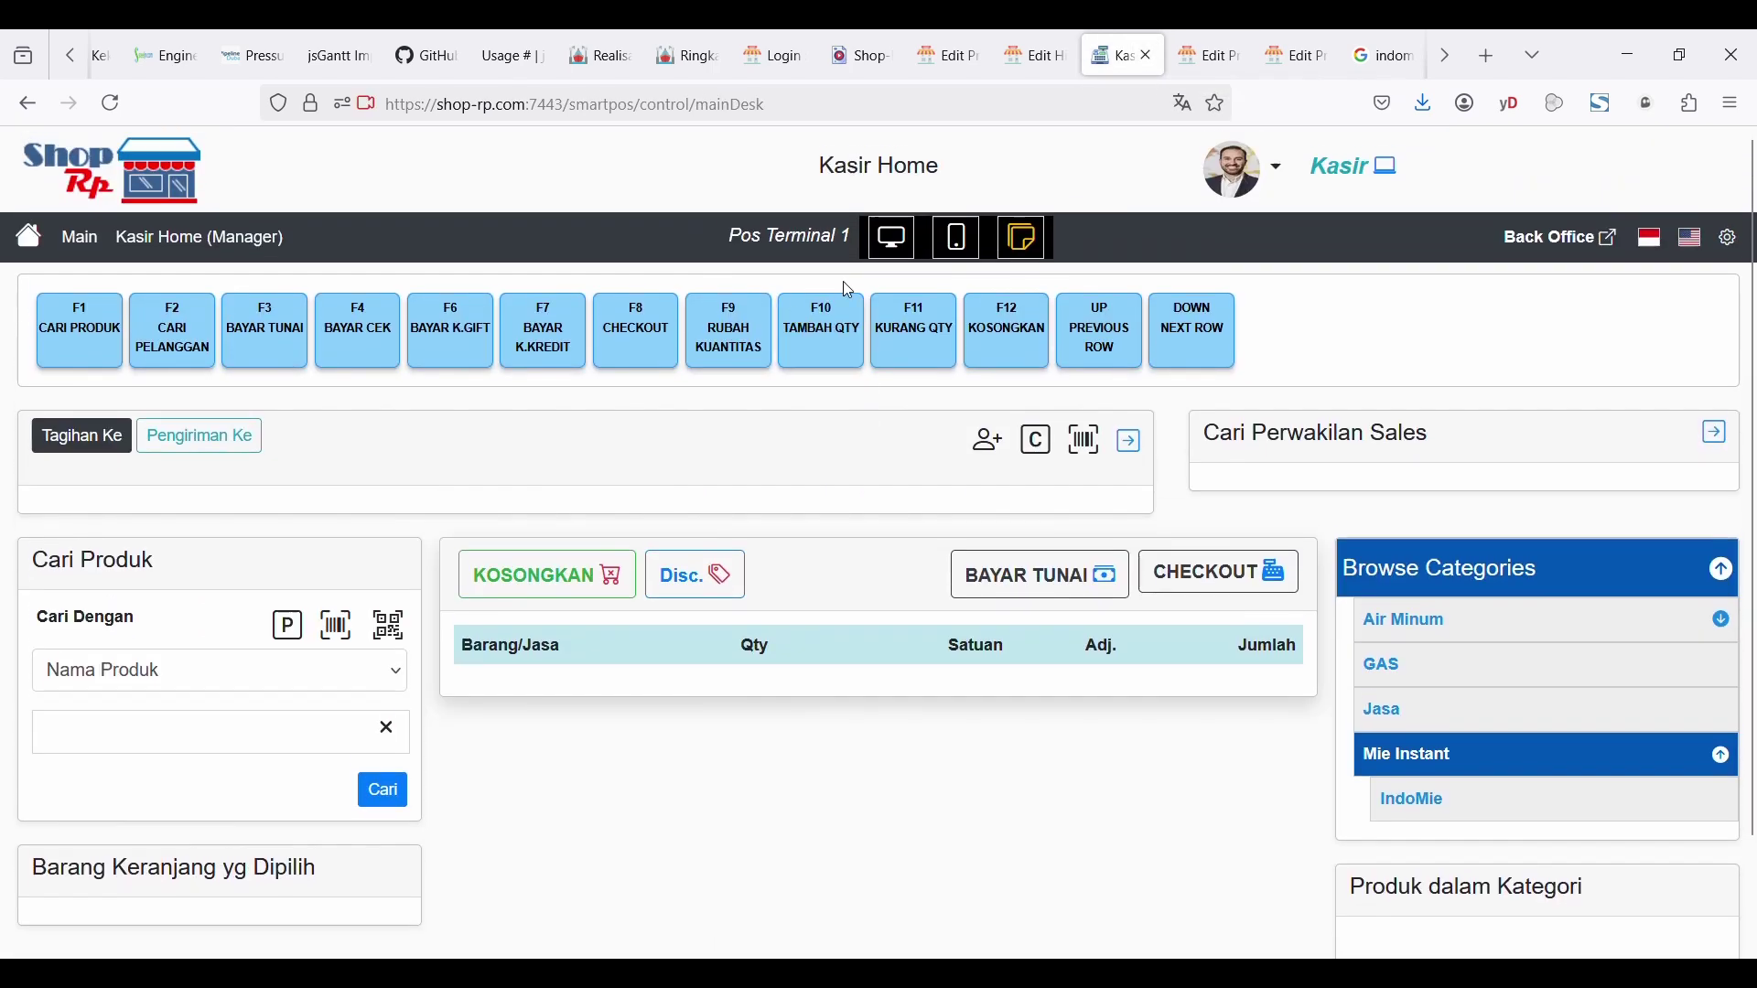
left_click(893, 237)
scroll(1282, 522, "down", 2)
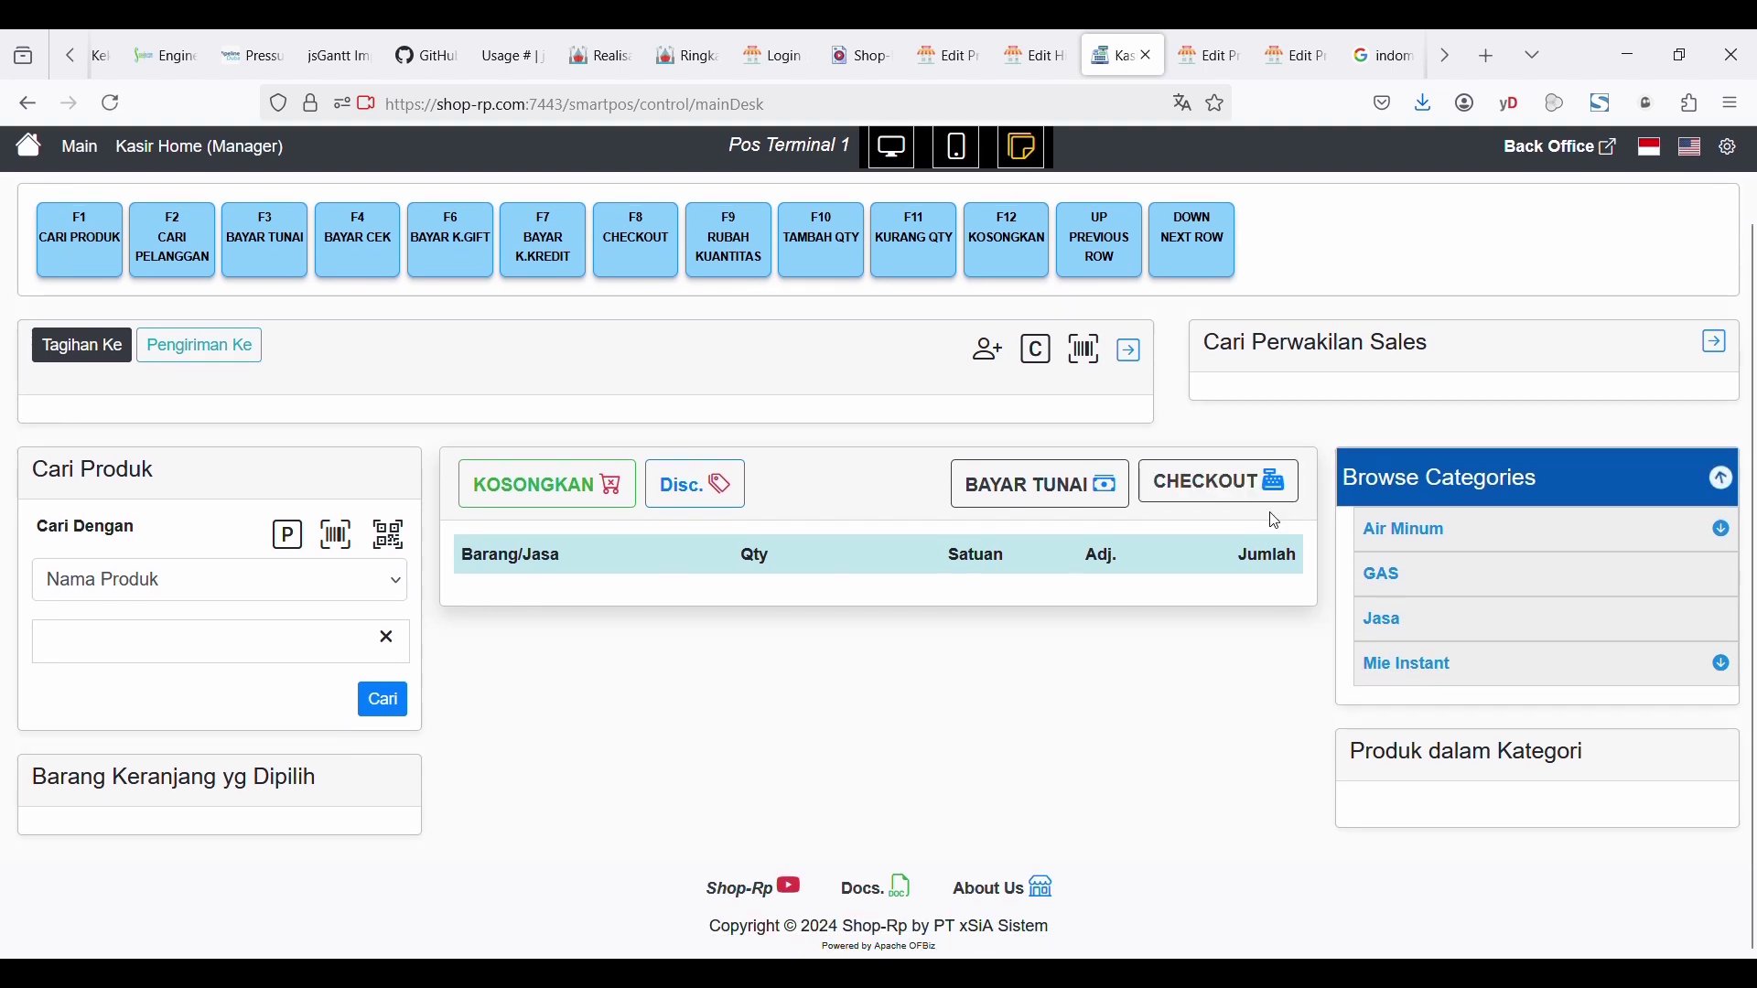
left_click(1419, 663)
scroll(1423, 672, "down", 1)
left_click(1426, 688)
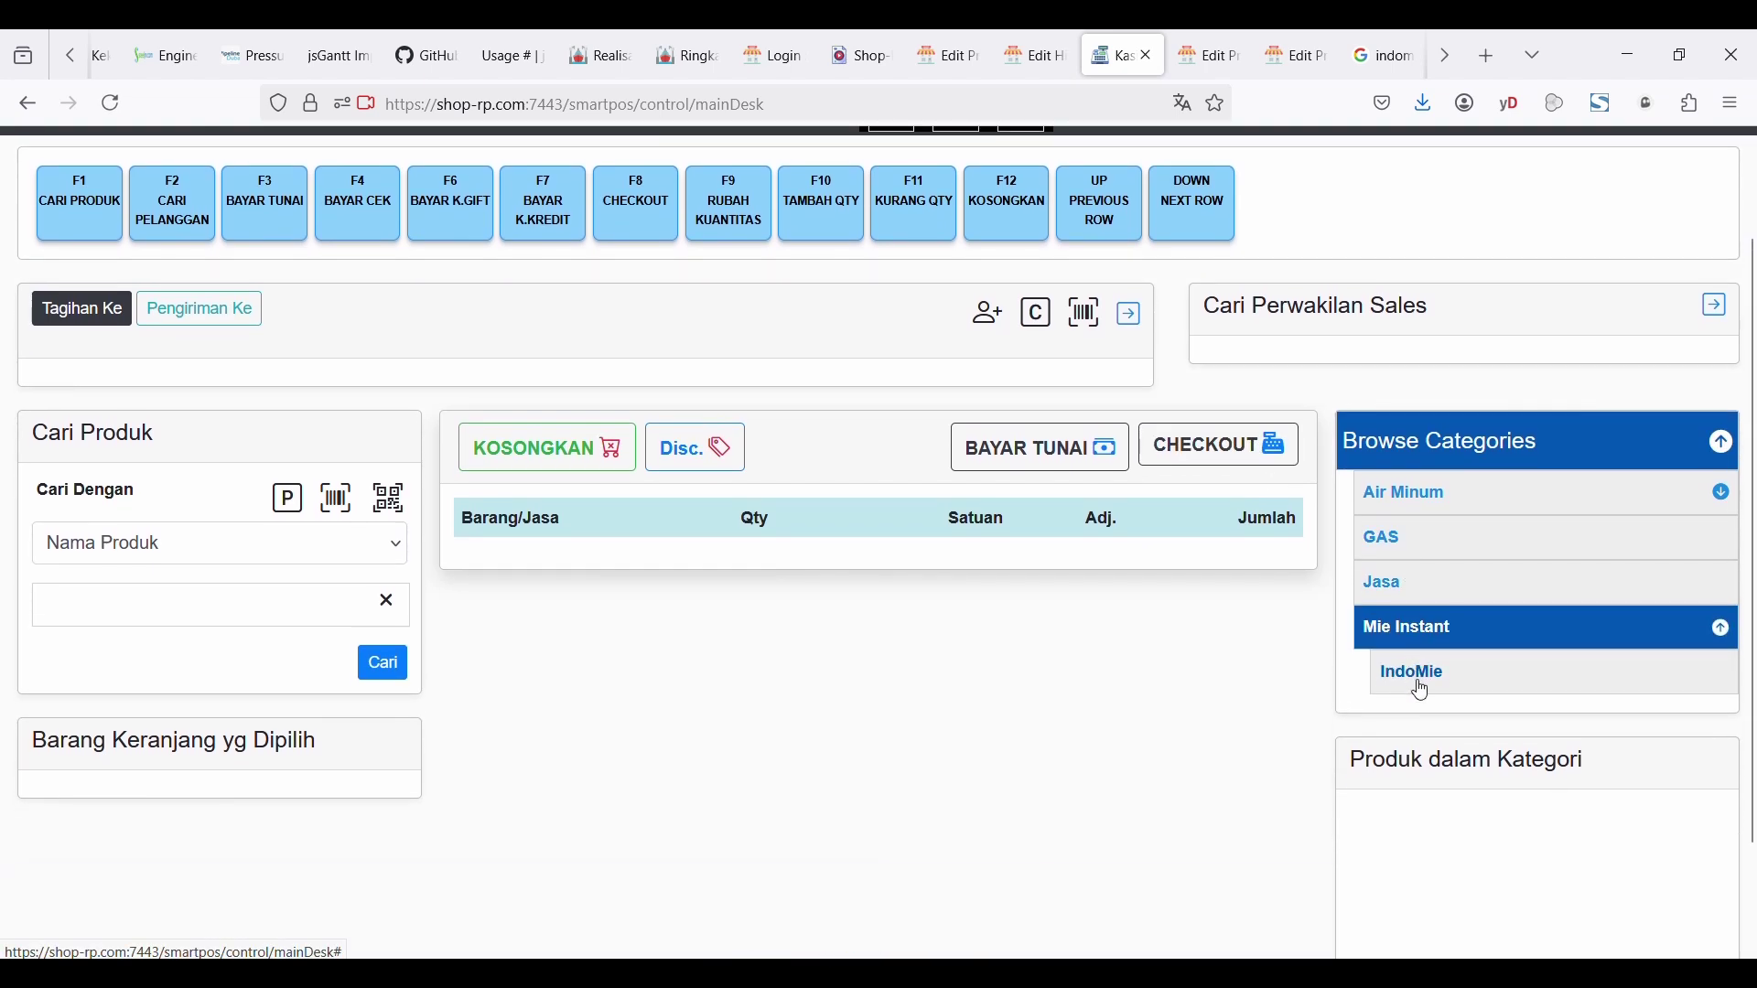
scroll(1437, 888, "down", 2)
scroll(1435, 900, "down", 1)
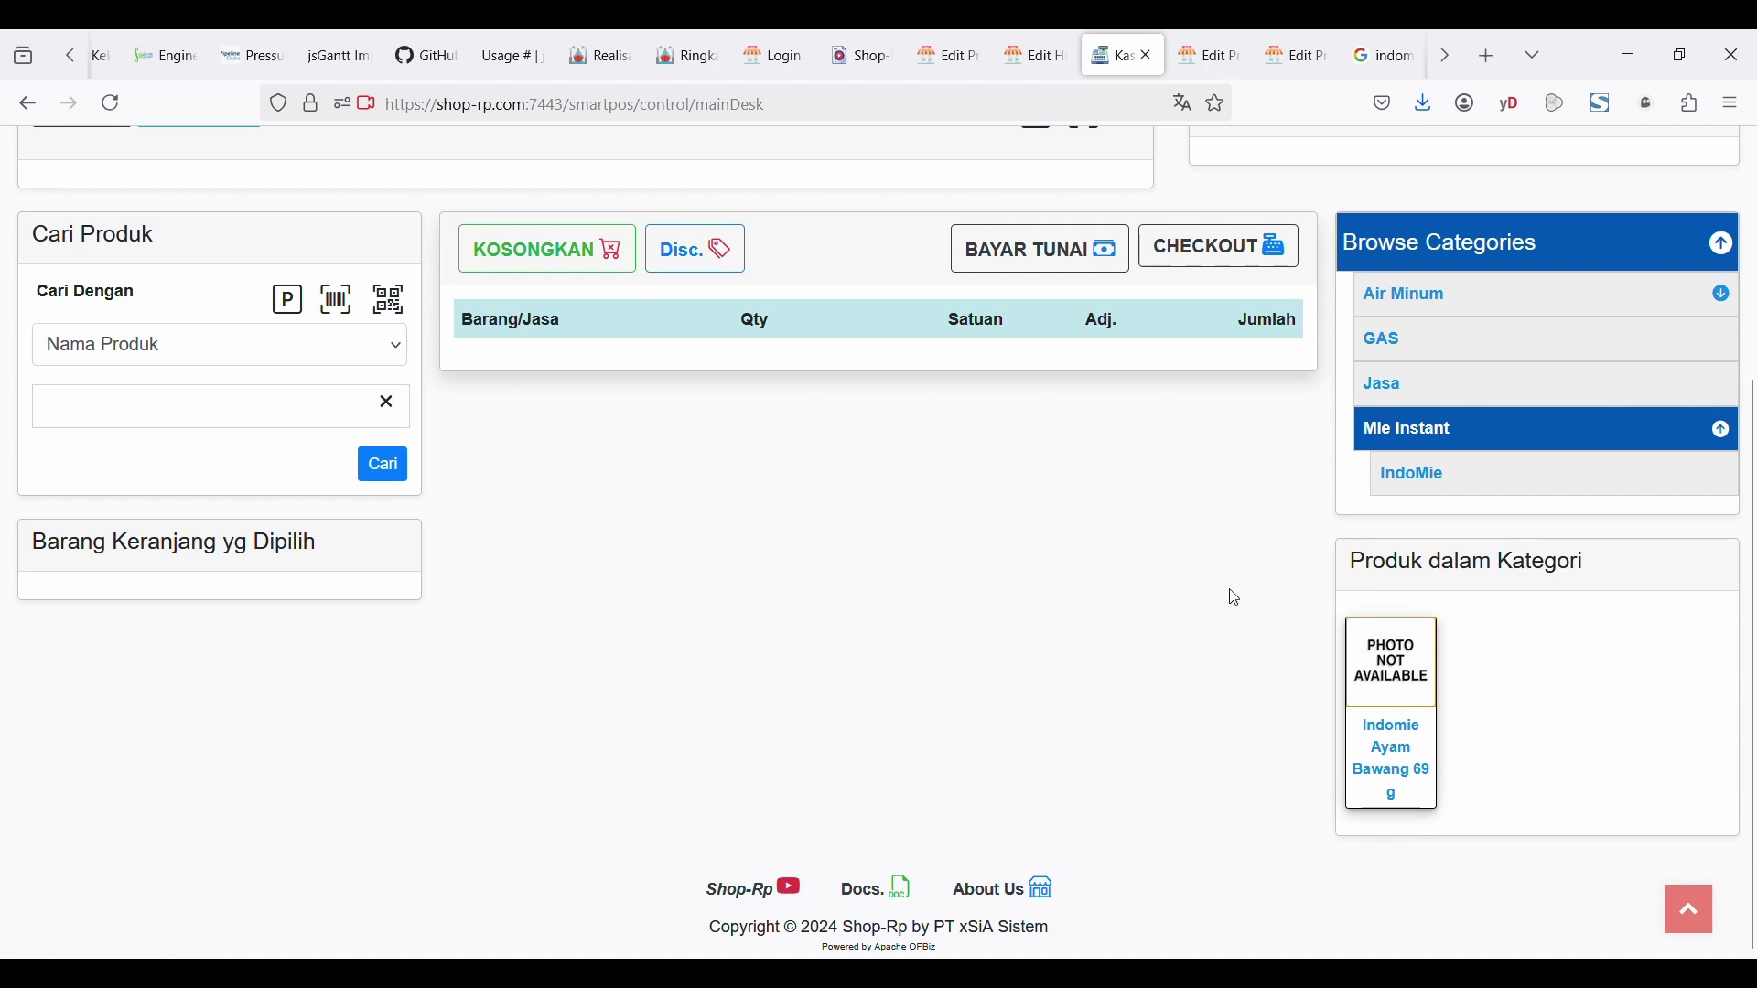
- Switch back to Back Office and open the content settings of Indomie Ayam Bawang 69 g at the image fields
left_click(1225, 40)
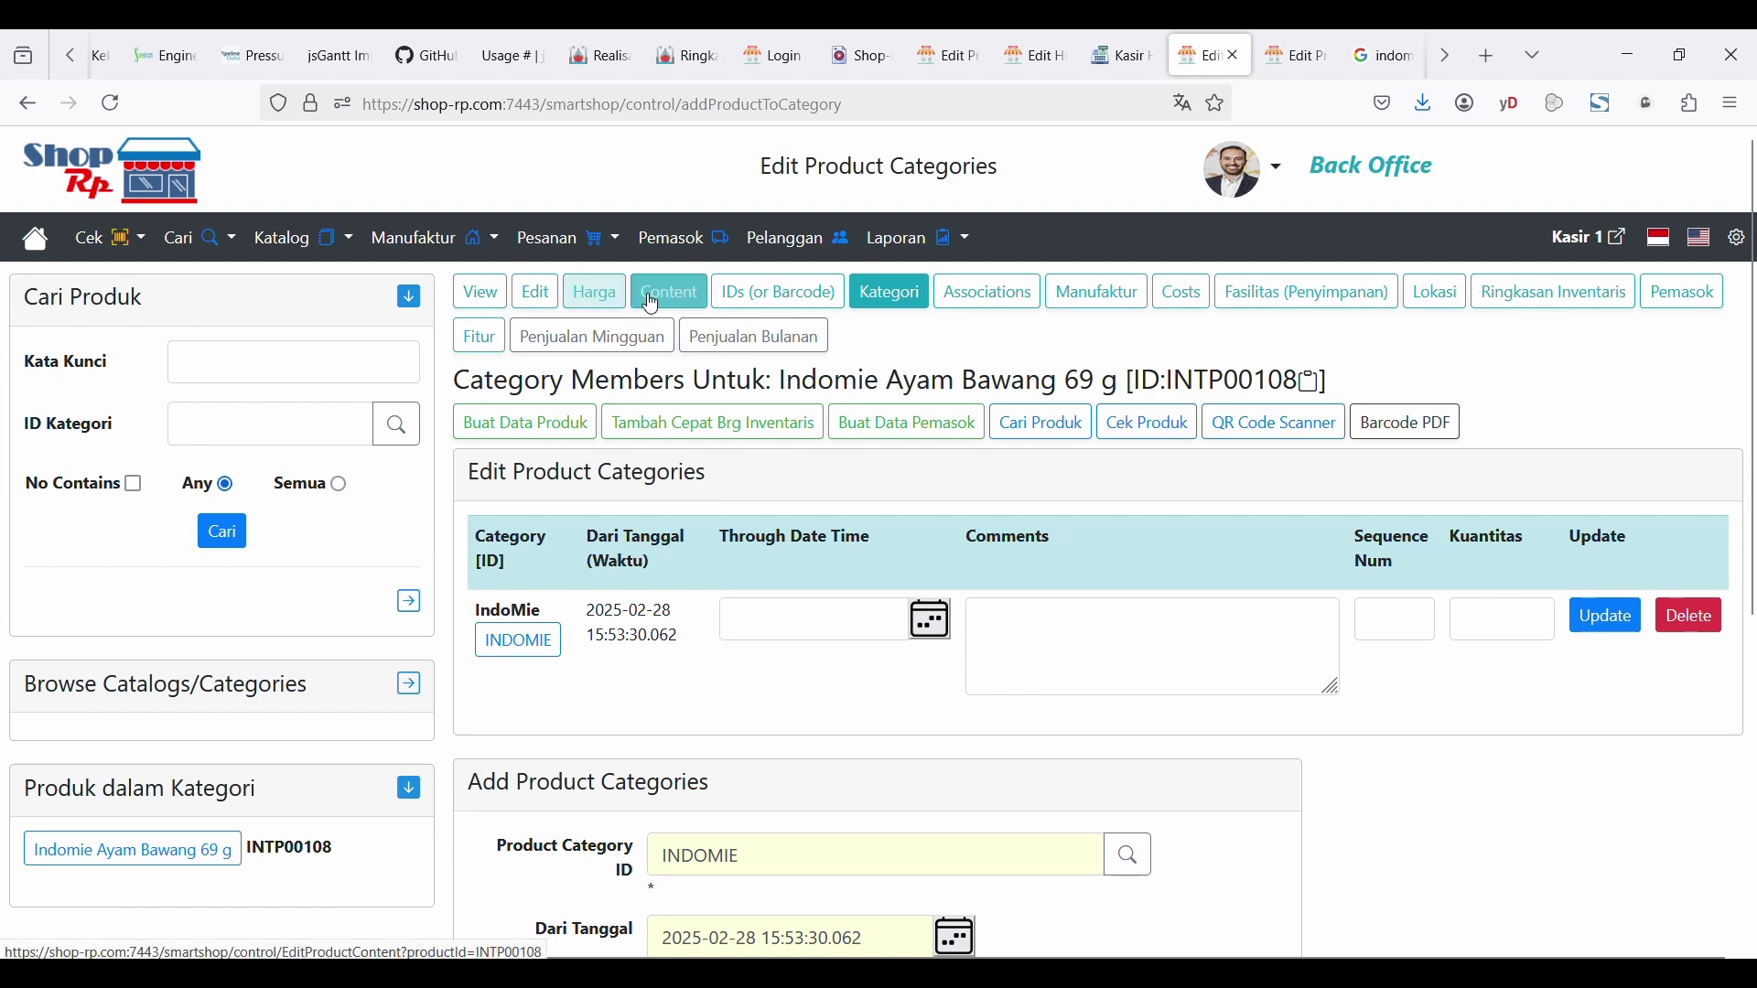
left_click(677, 301)
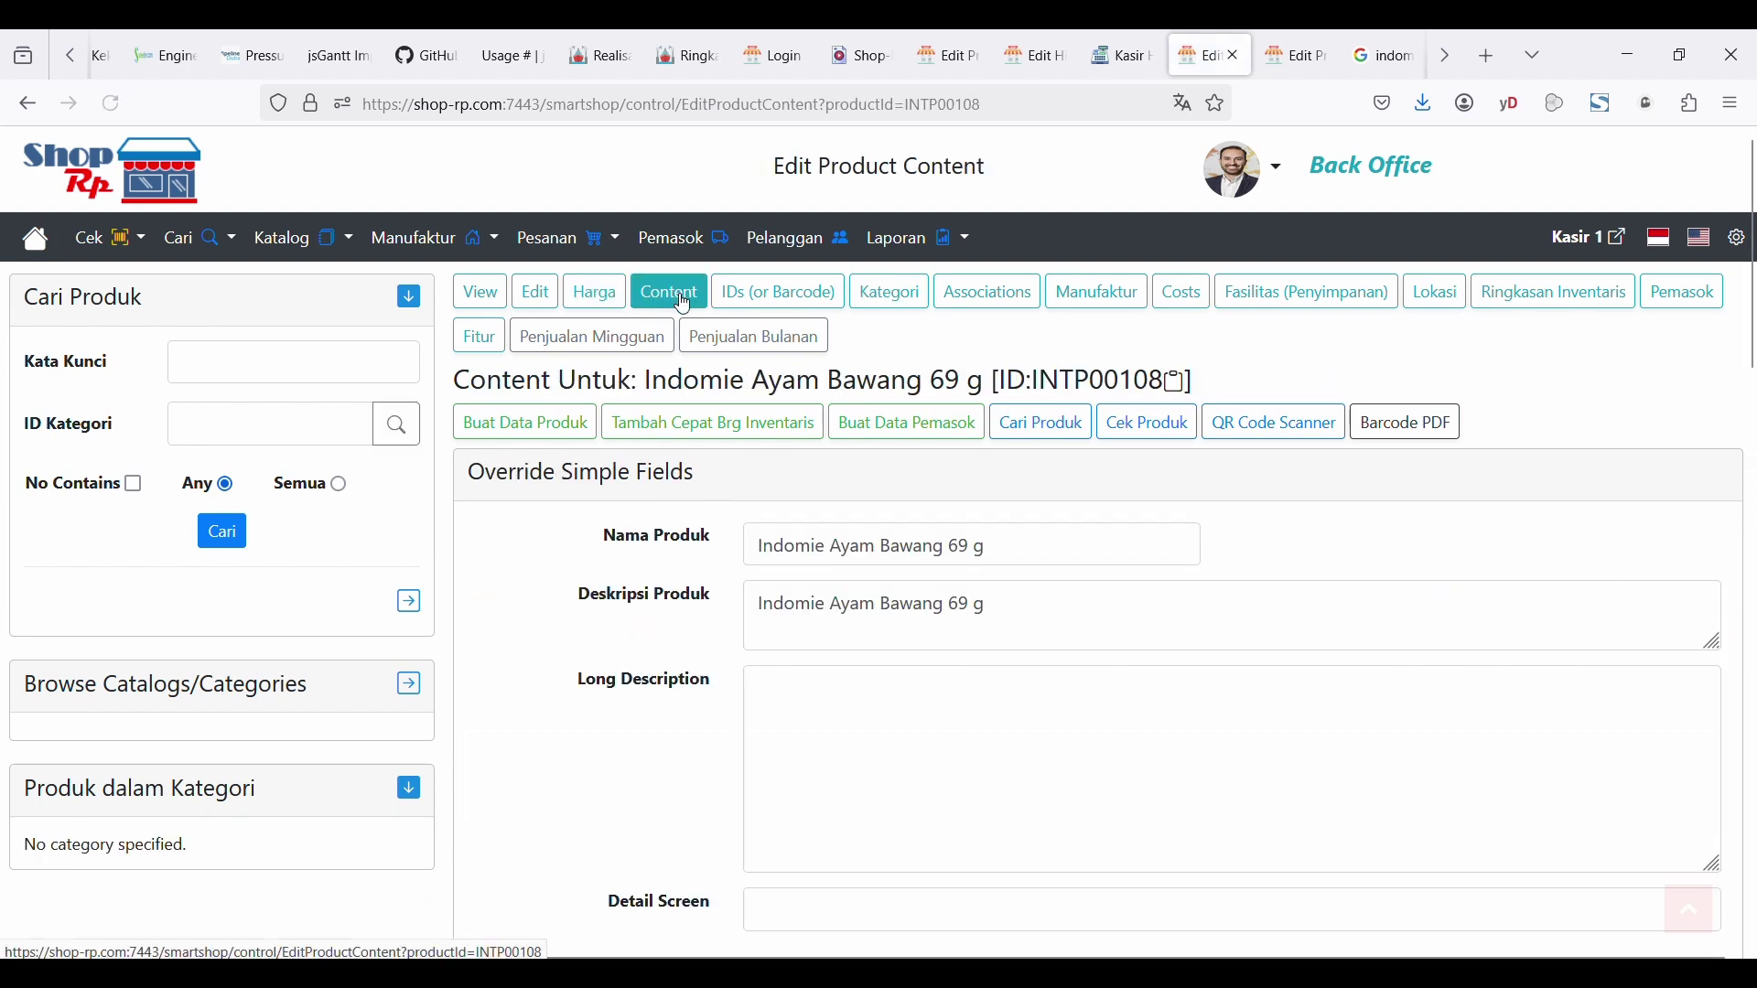
scroll(678, 302, "down", 4)
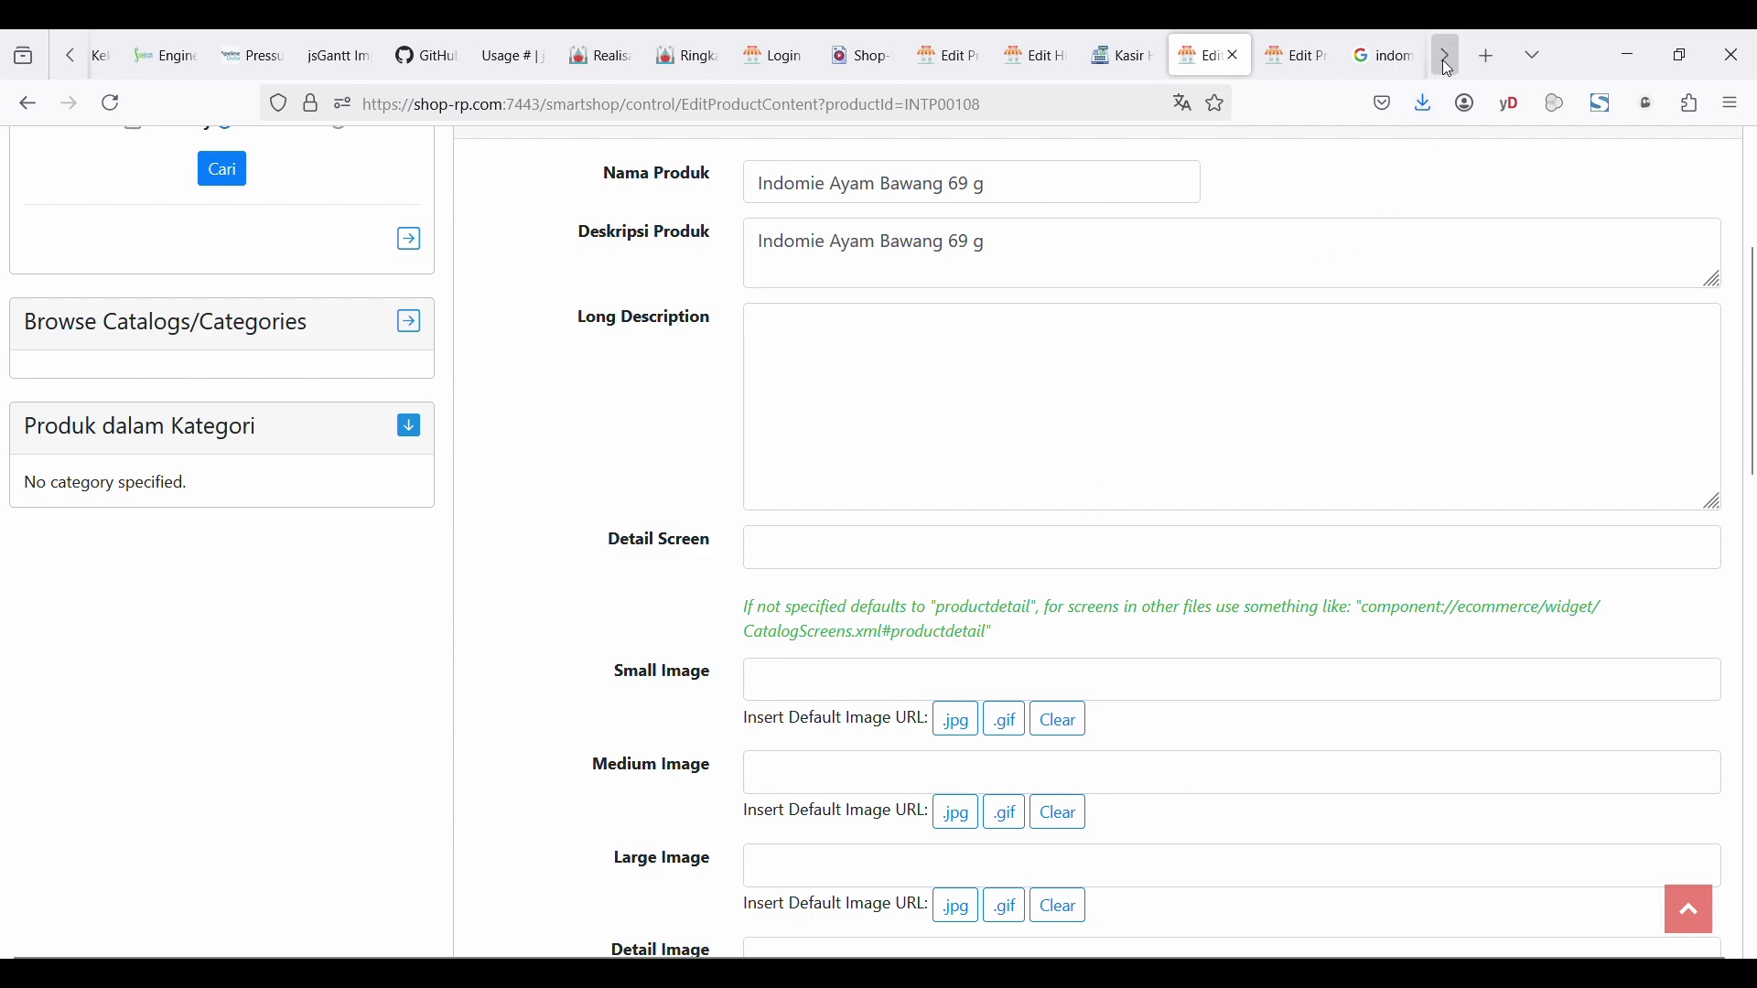
- Switch to the Google results for indomie ayam bawang, open the Bormadago.com image in a new tab and copy its URL
left_click(1388, 64)
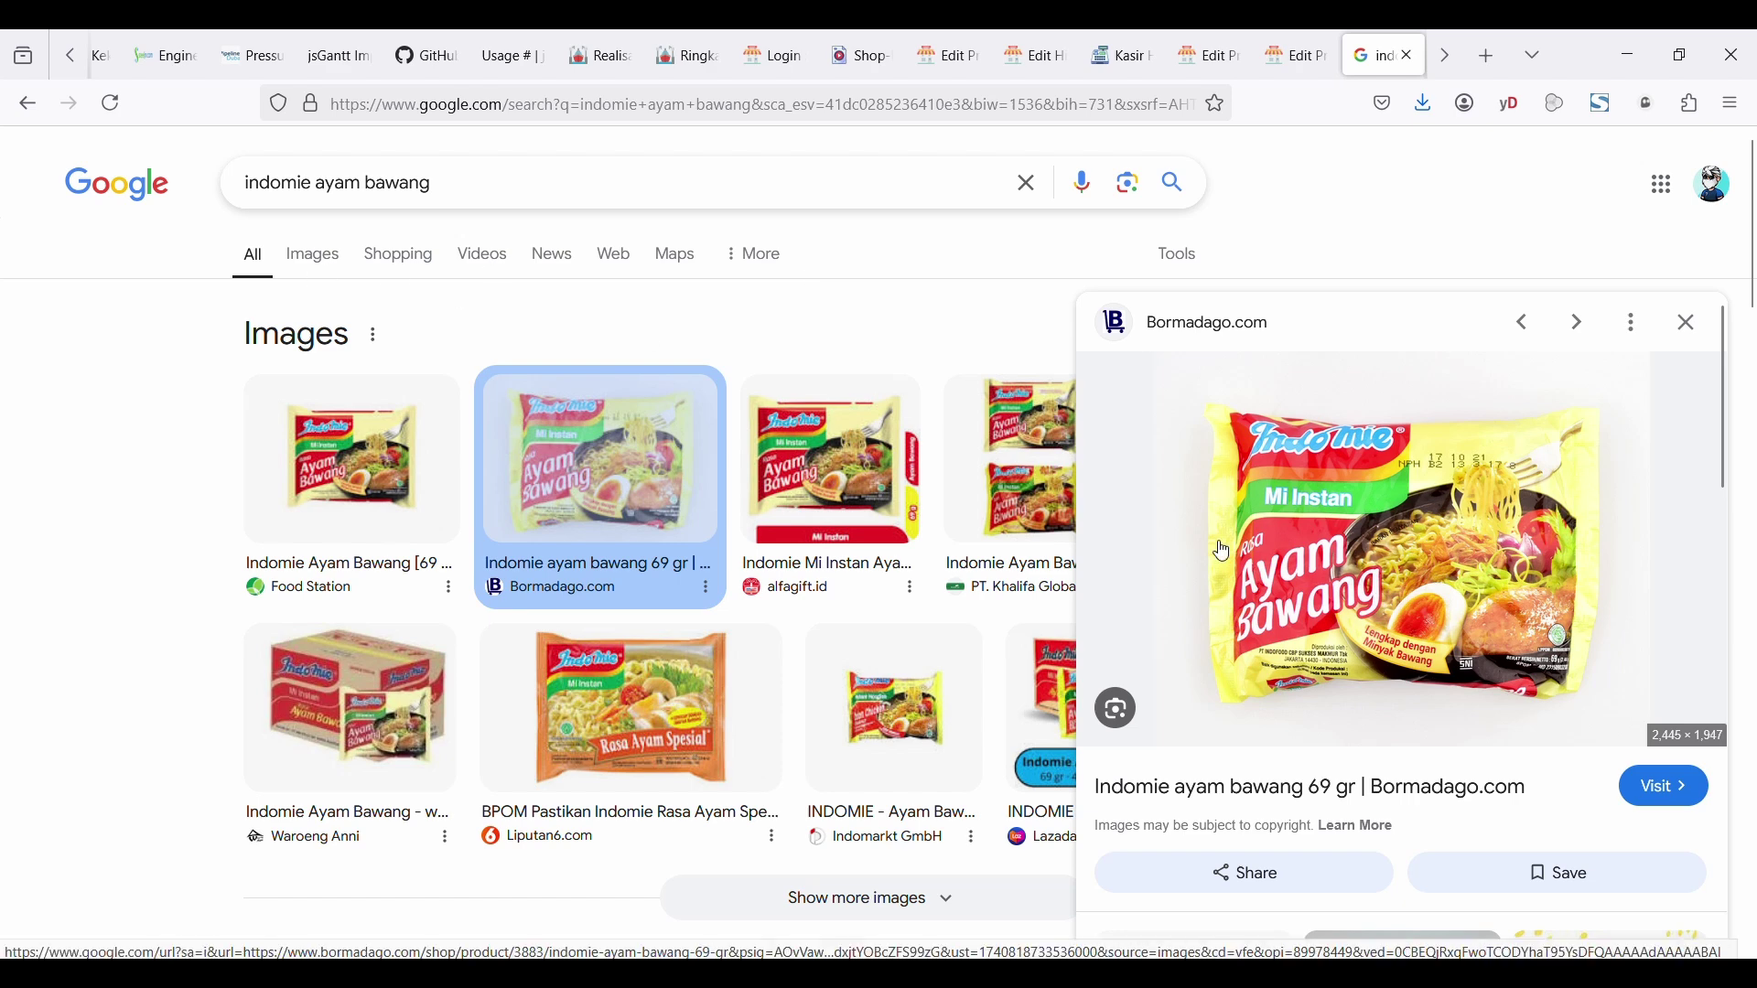
right_click(1396, 562)
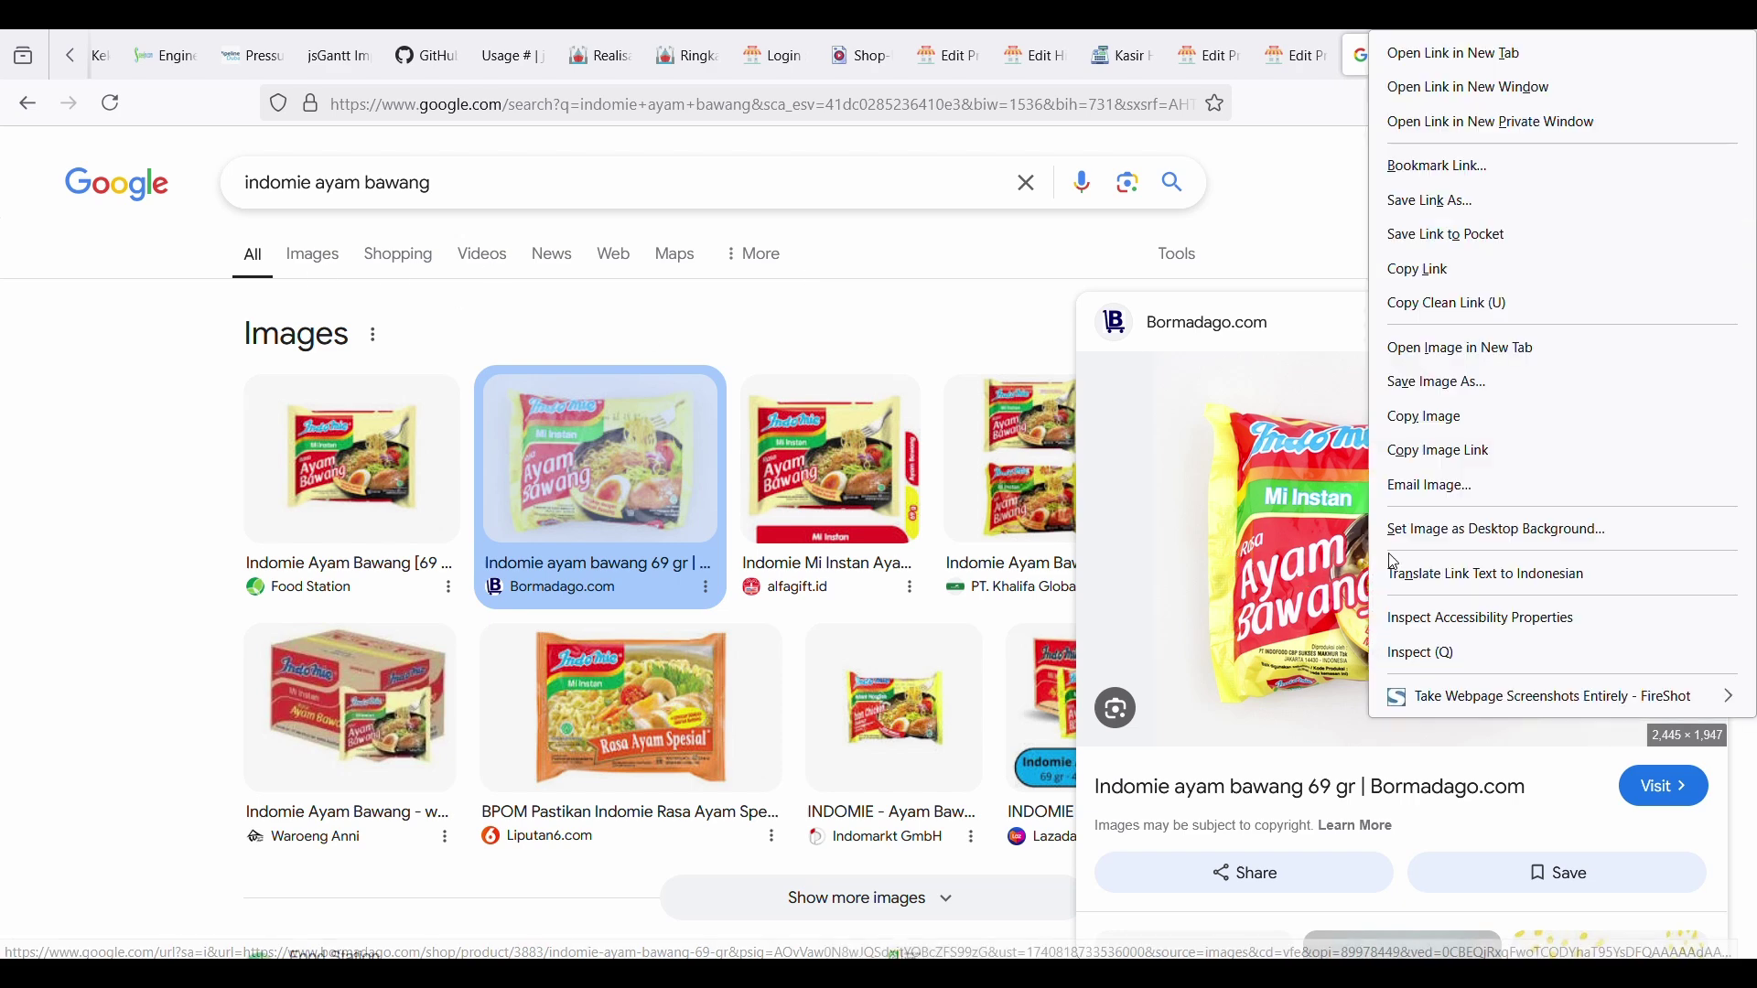
left_click(1491, 365)
left_click(1387, 60)
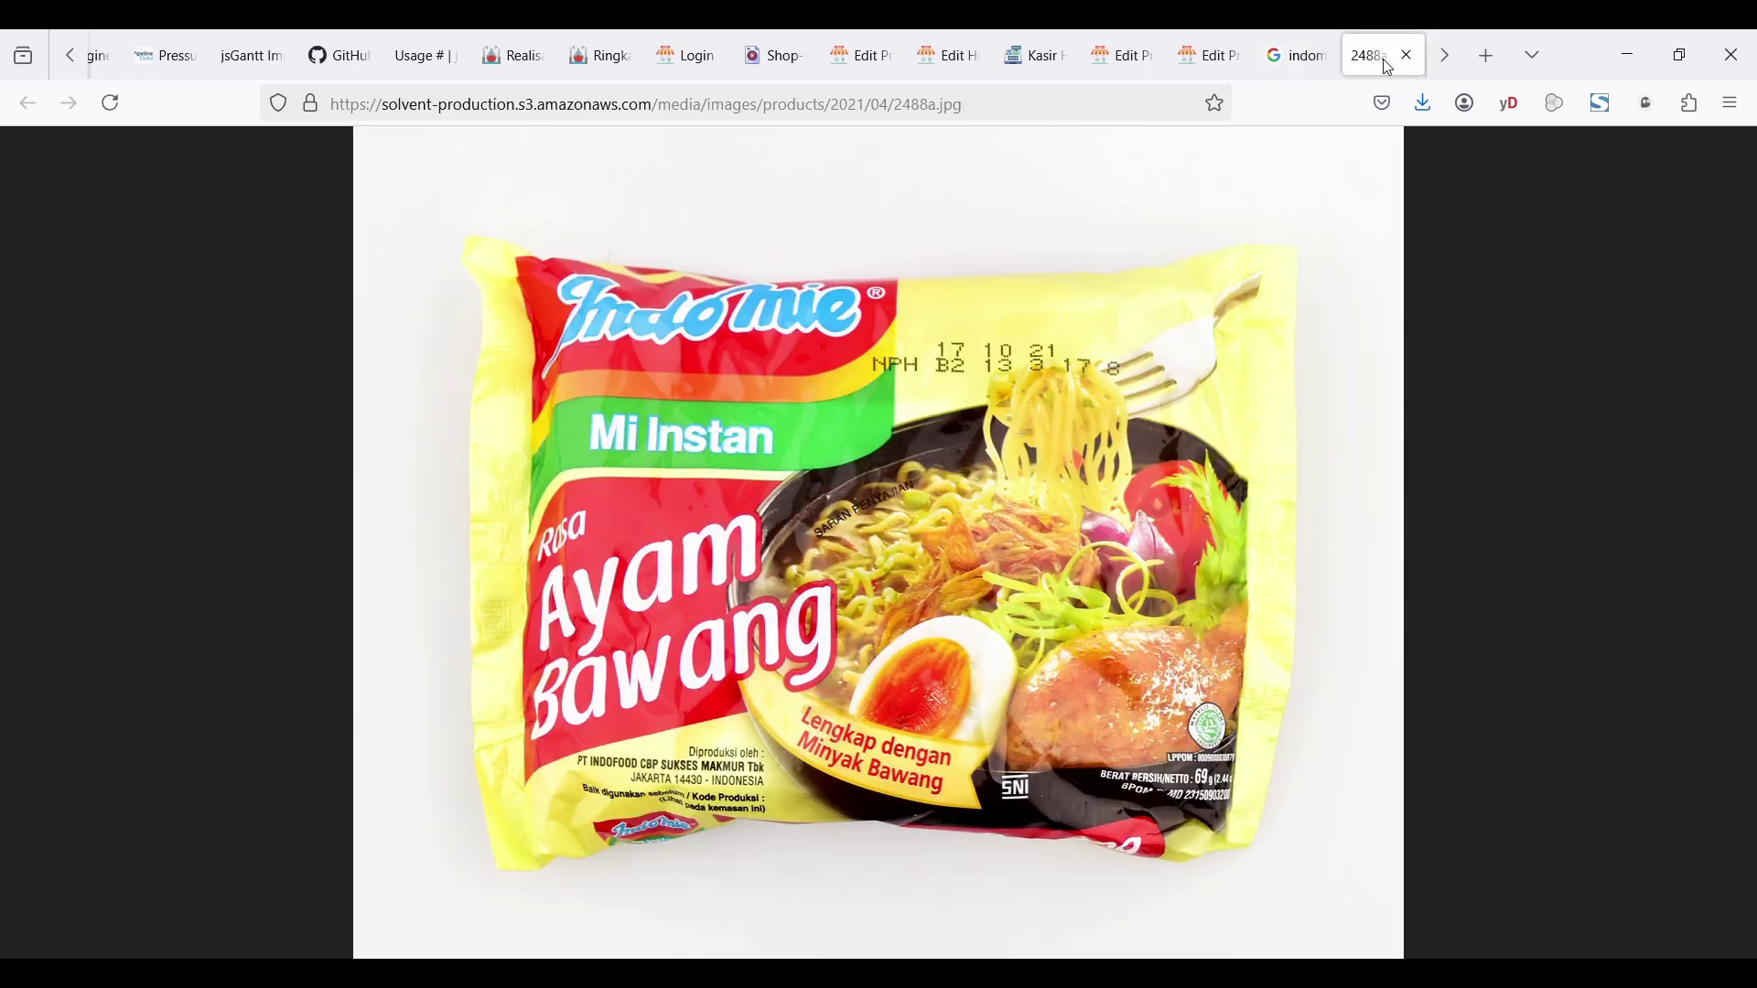
left_click(1025, 105)
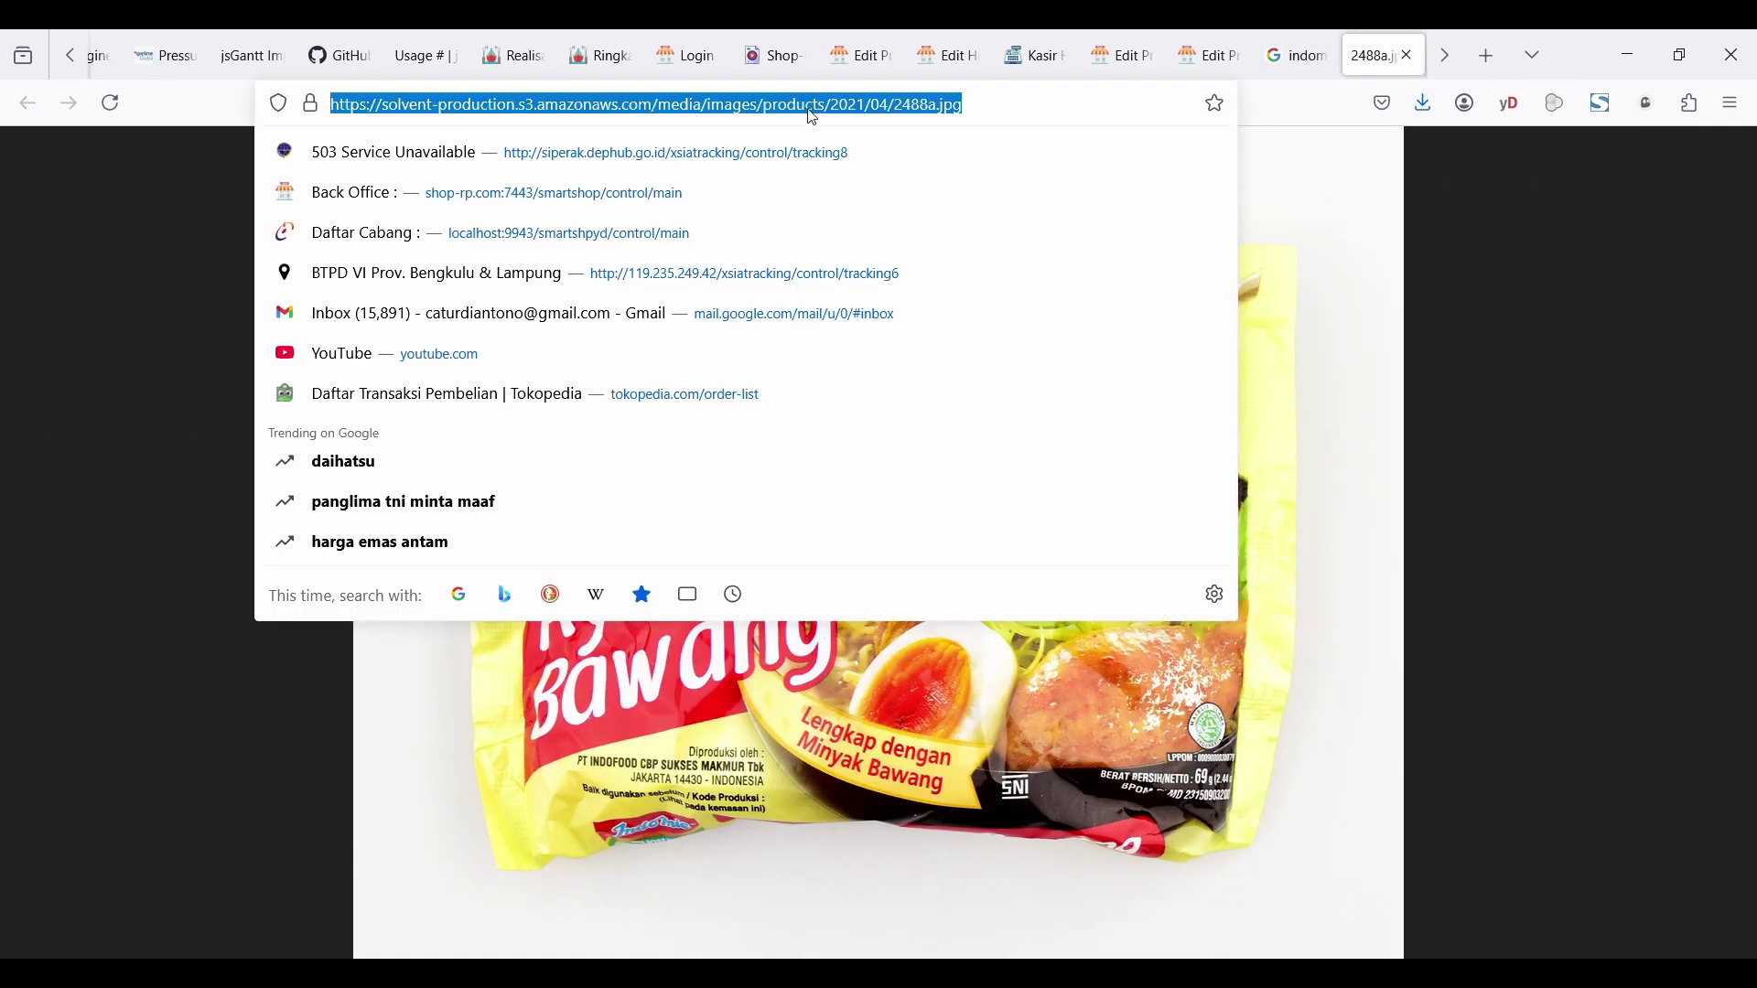
key("alt+Tab")
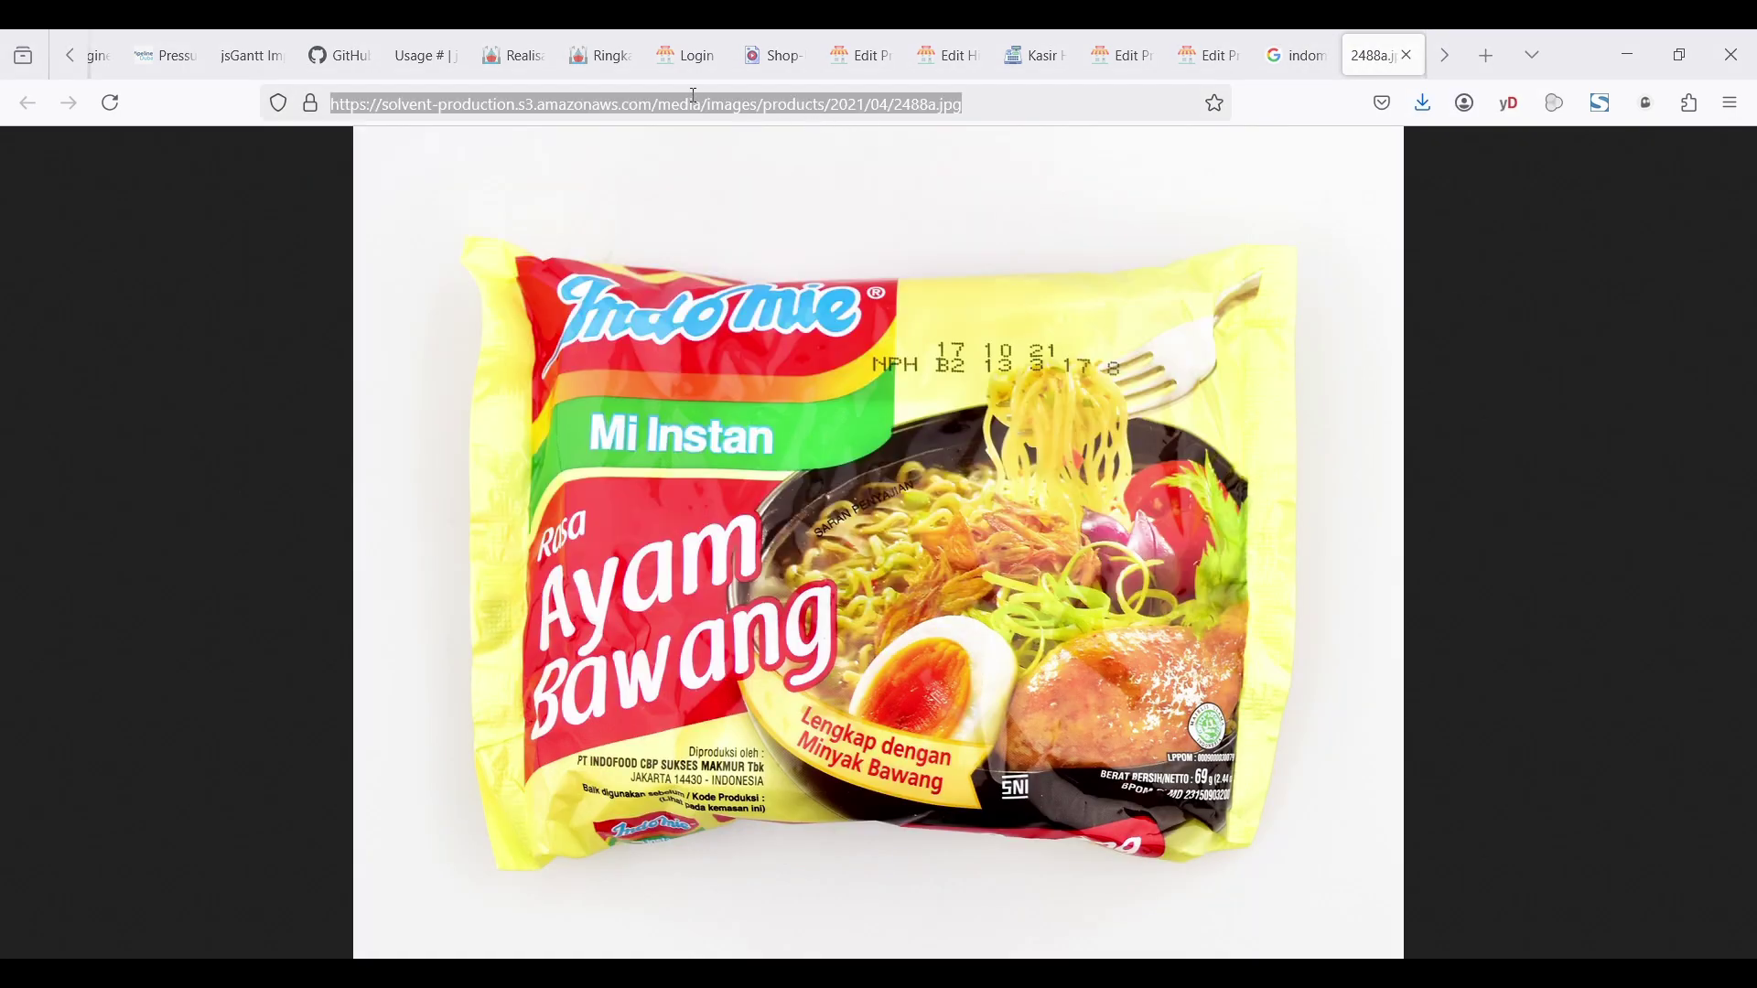
right_click(608, 98)
left_click(645, 234)
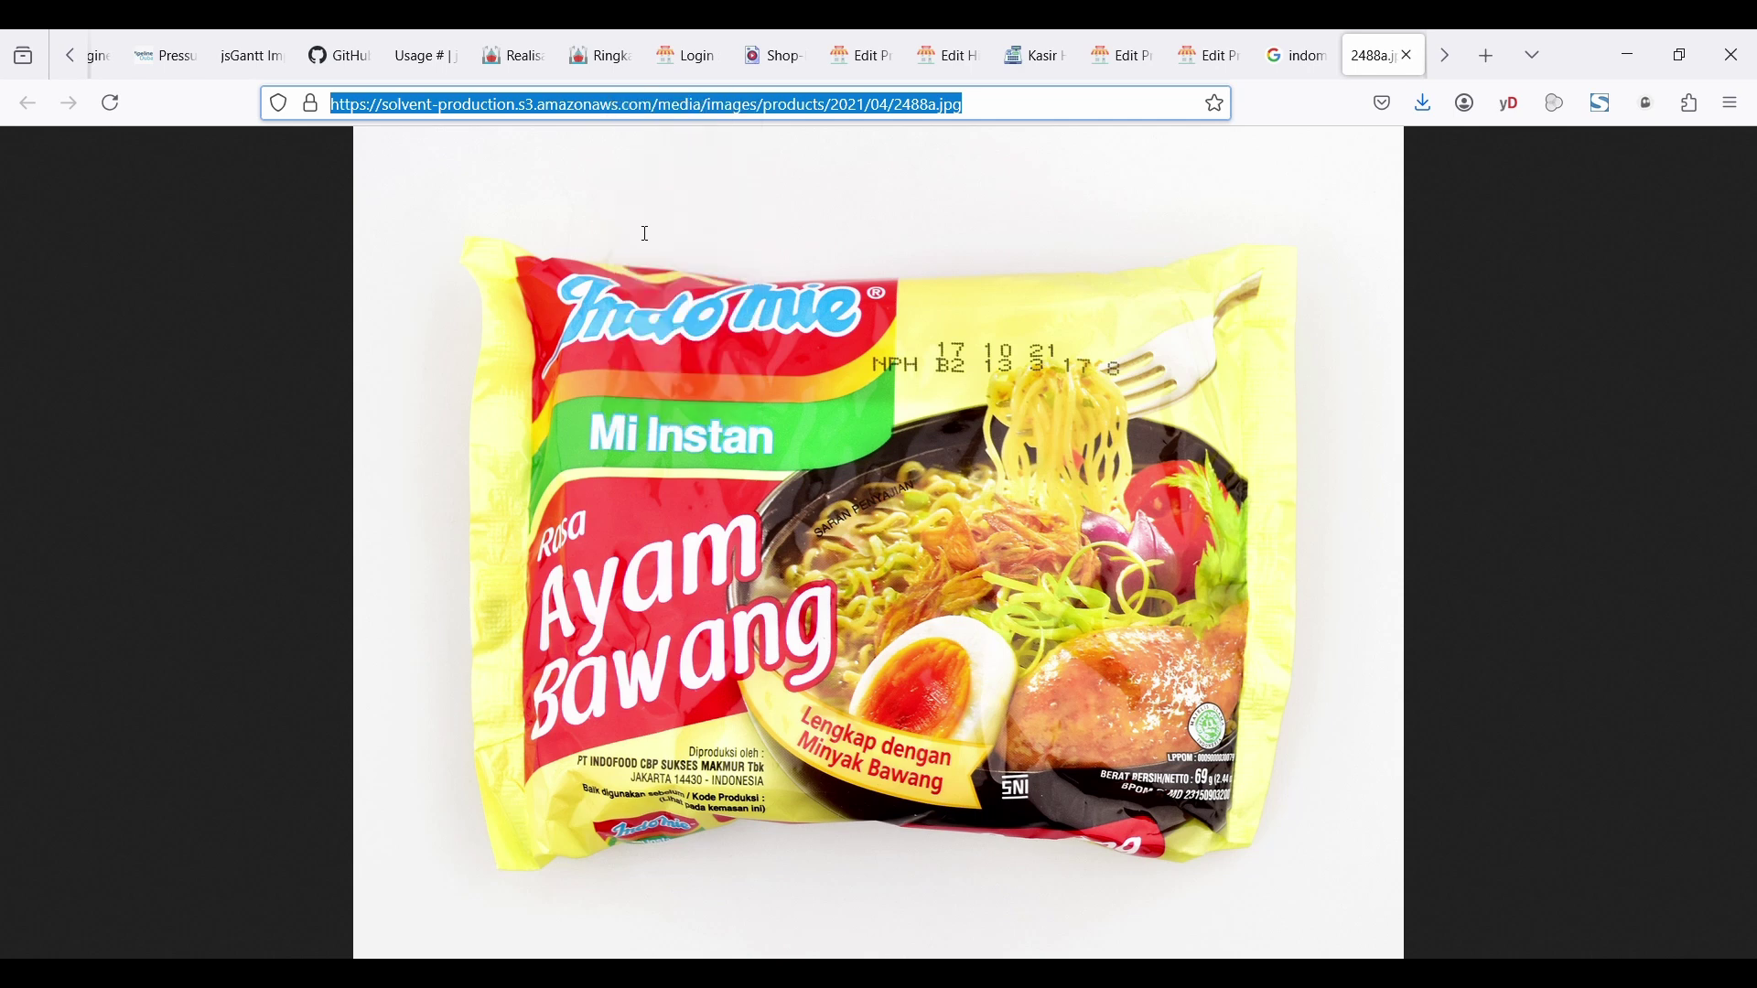
- Back in the product's content settings, paste the copied 2488a.jpg URL as the Small, Medium and Large Image
left_click(1139, 47)
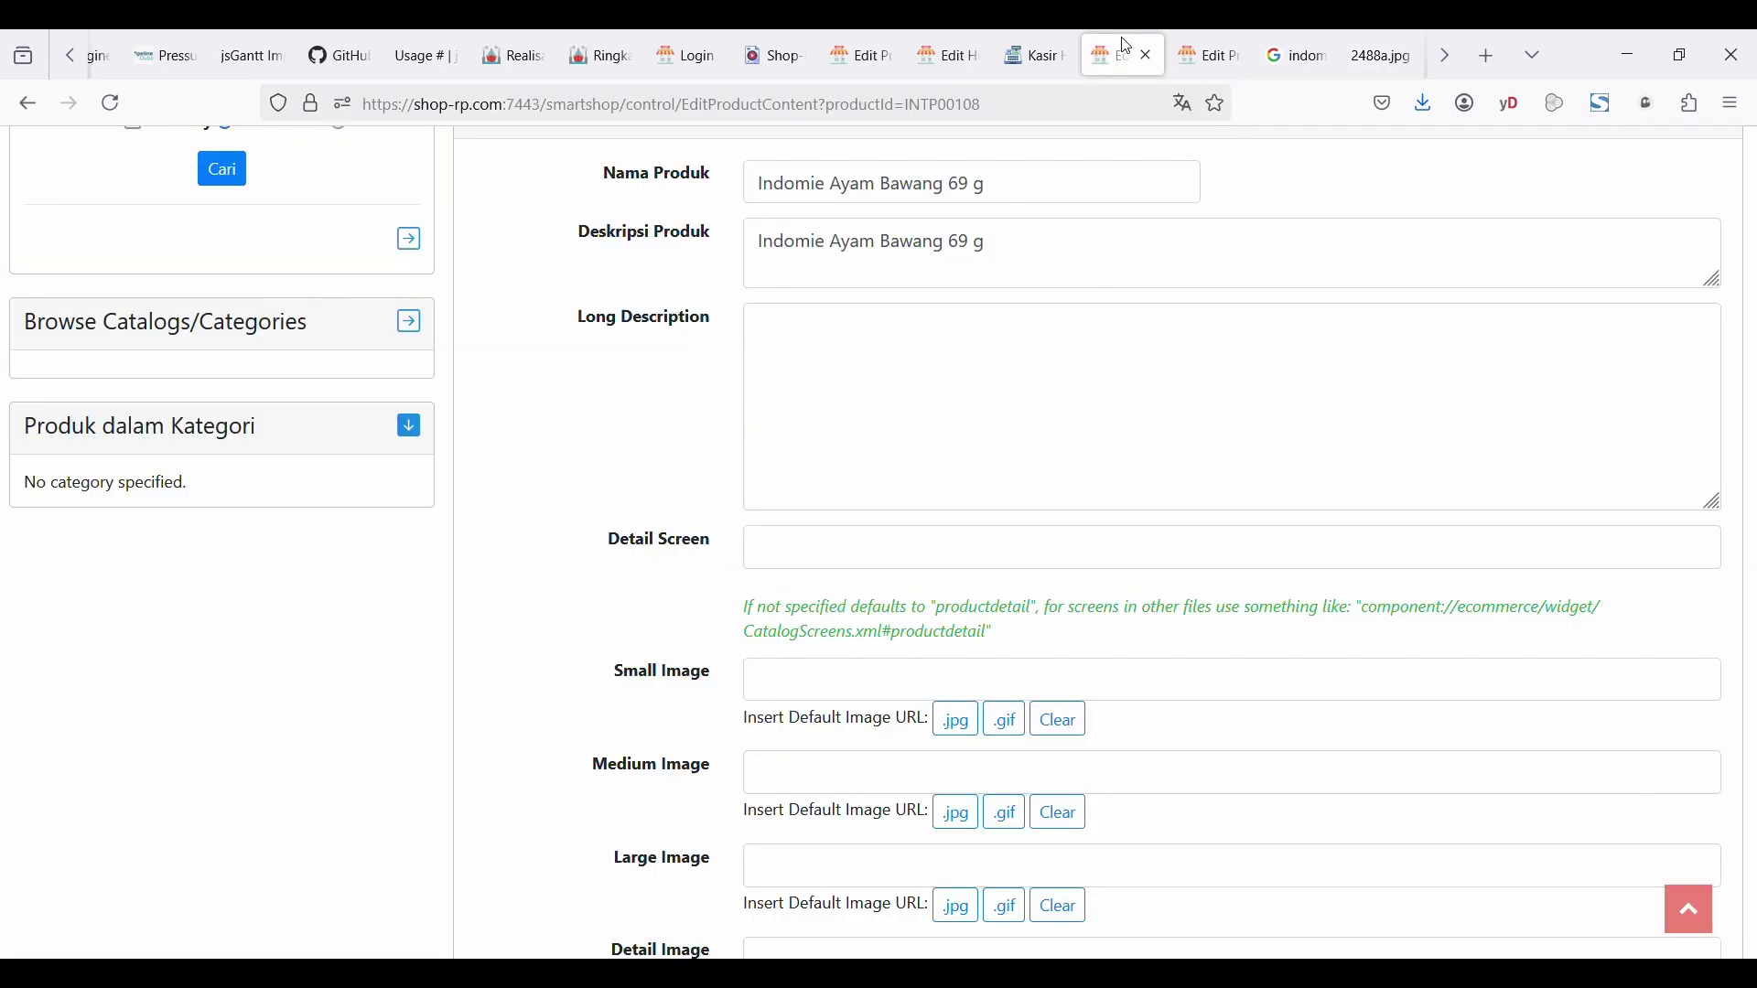
left_click(790, 696)
key("ctrl+v")
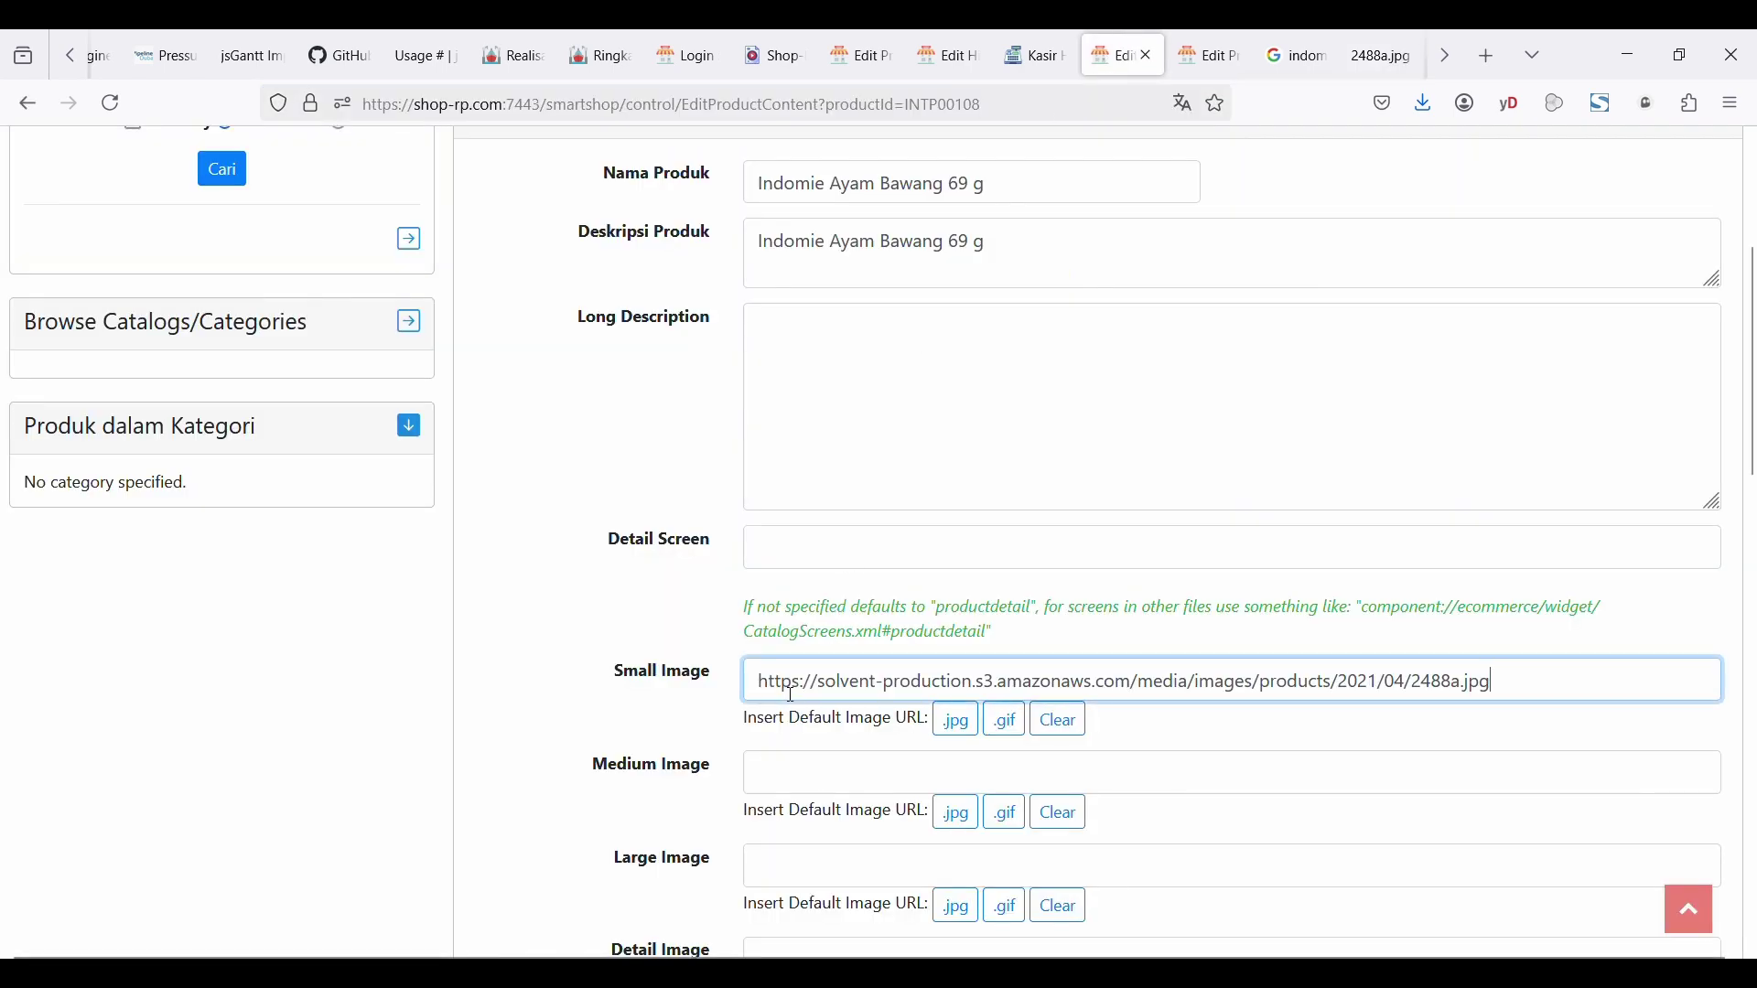
left_click(819, 776)
key("ctrl+v")
left_click(804, 851)
key("ctrl+v")
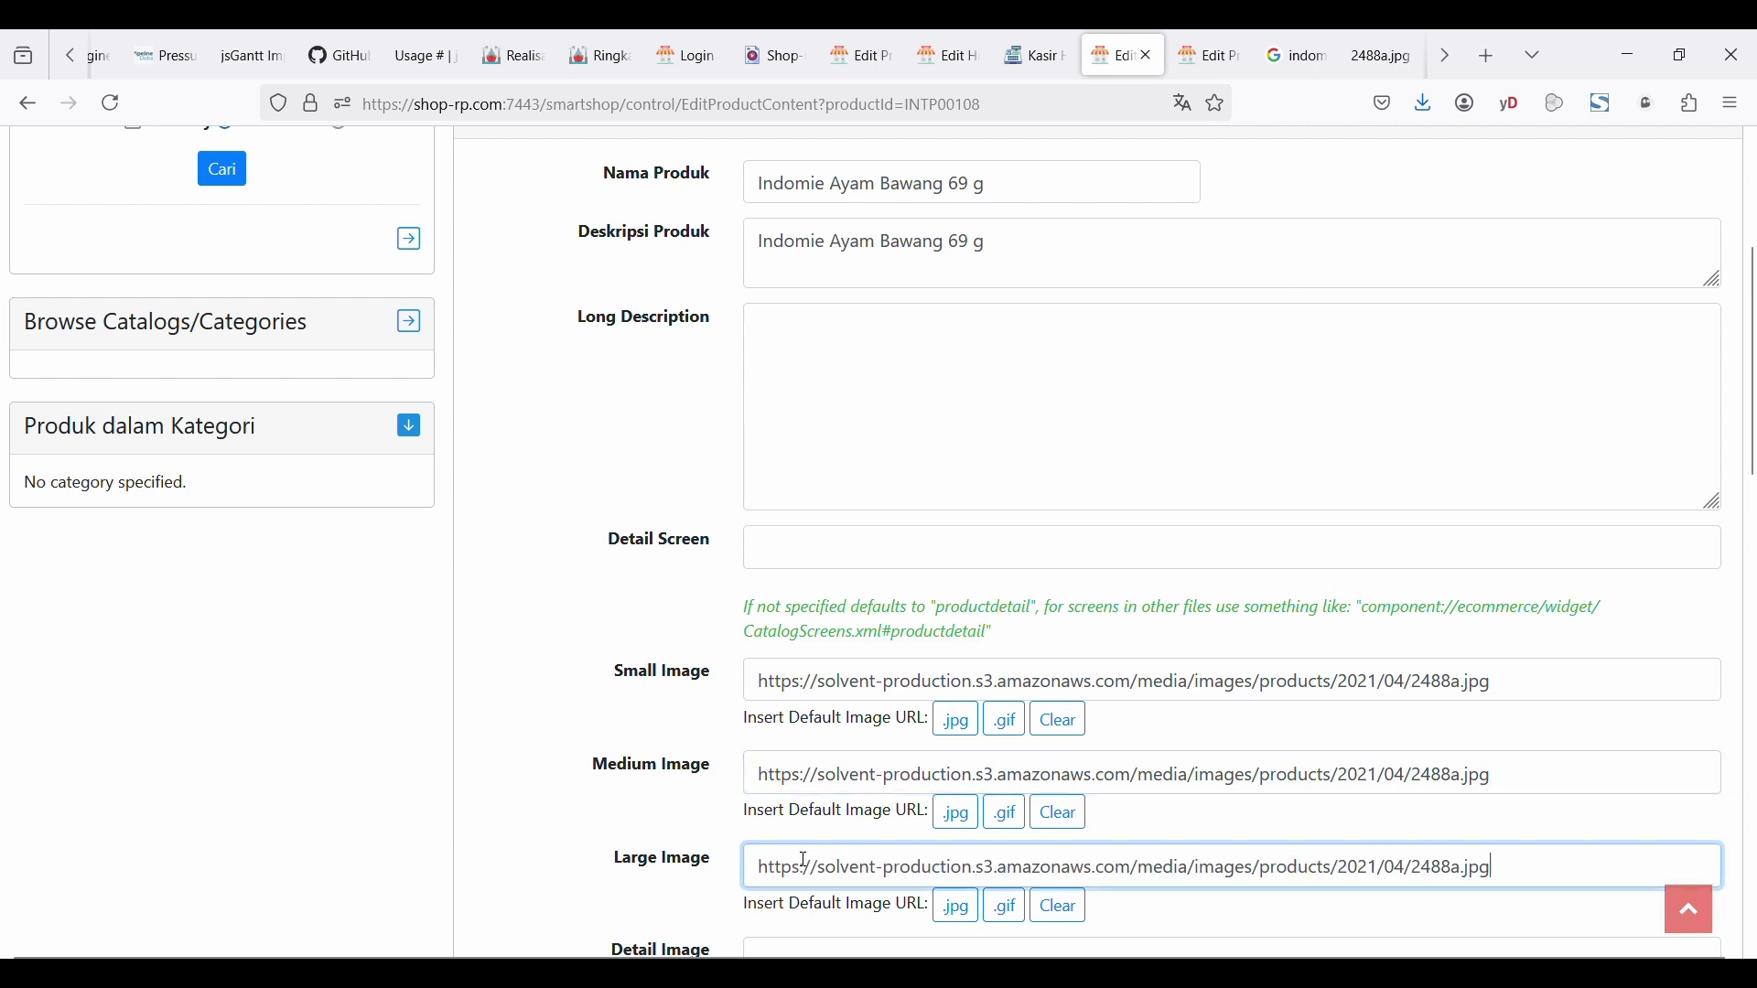
- Save the product's content changes and open its view page to check the photo
scroll(804, 851, "down", 3)
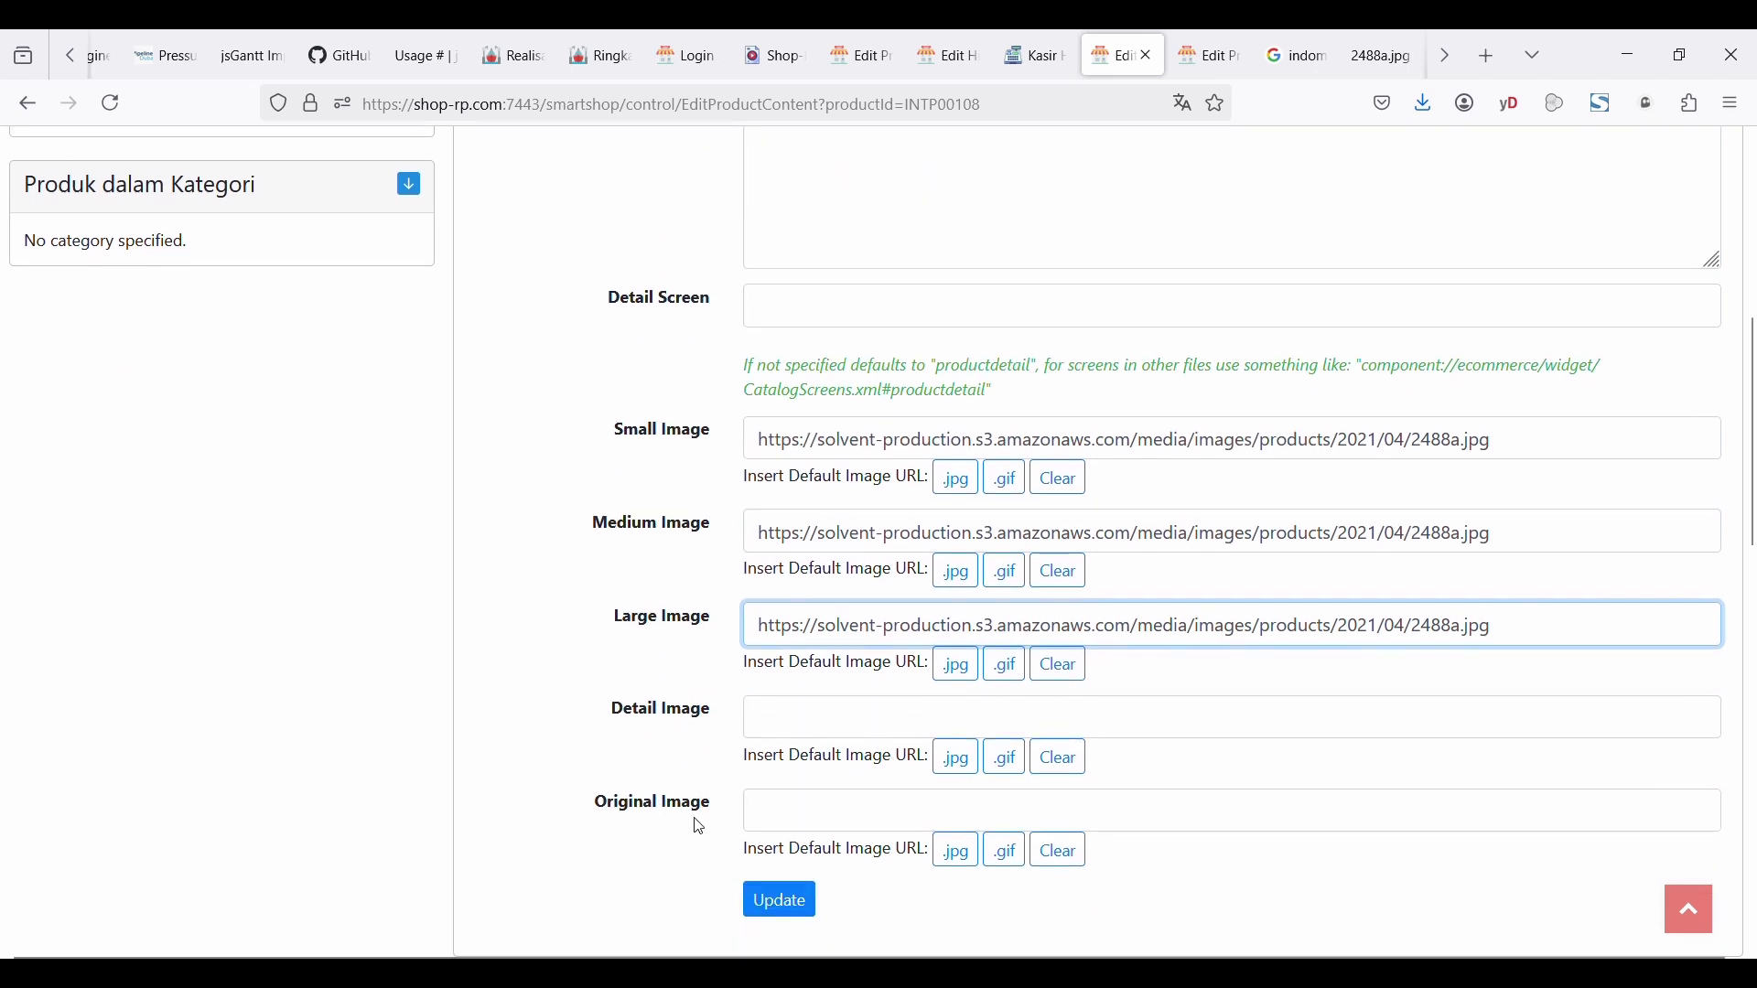
scroll(699, 827, "down", 2)
left_click(775, 778)
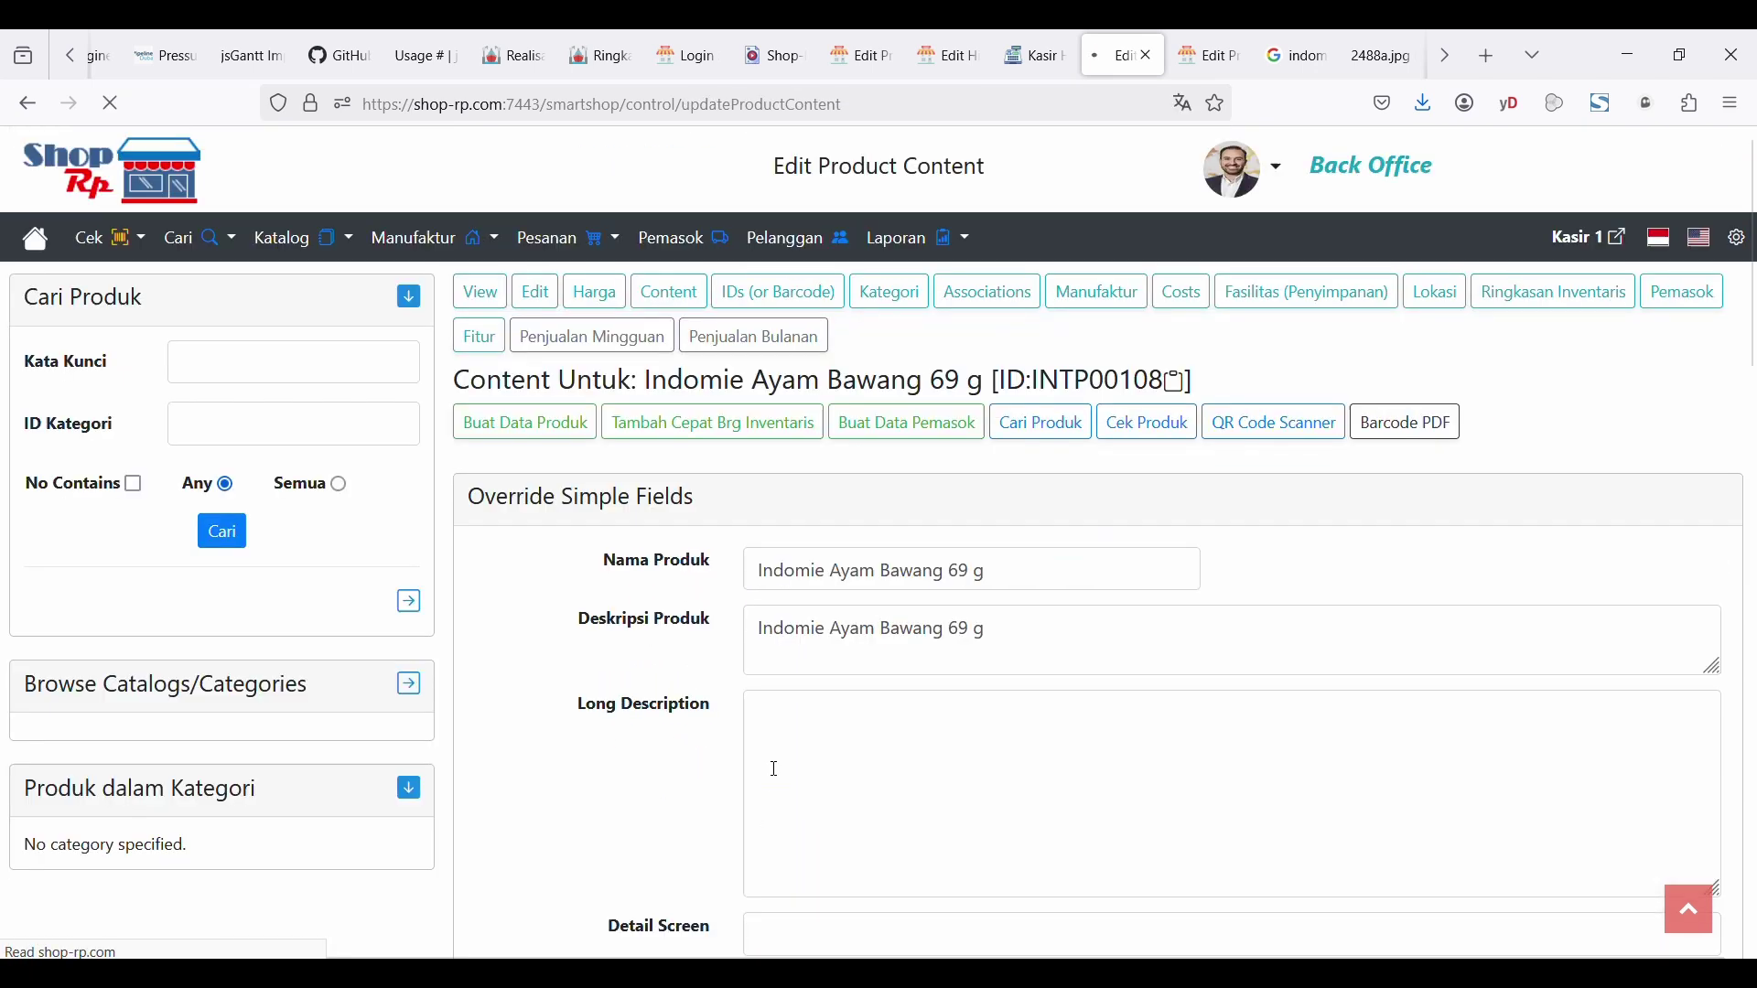
left_click(480, 291)
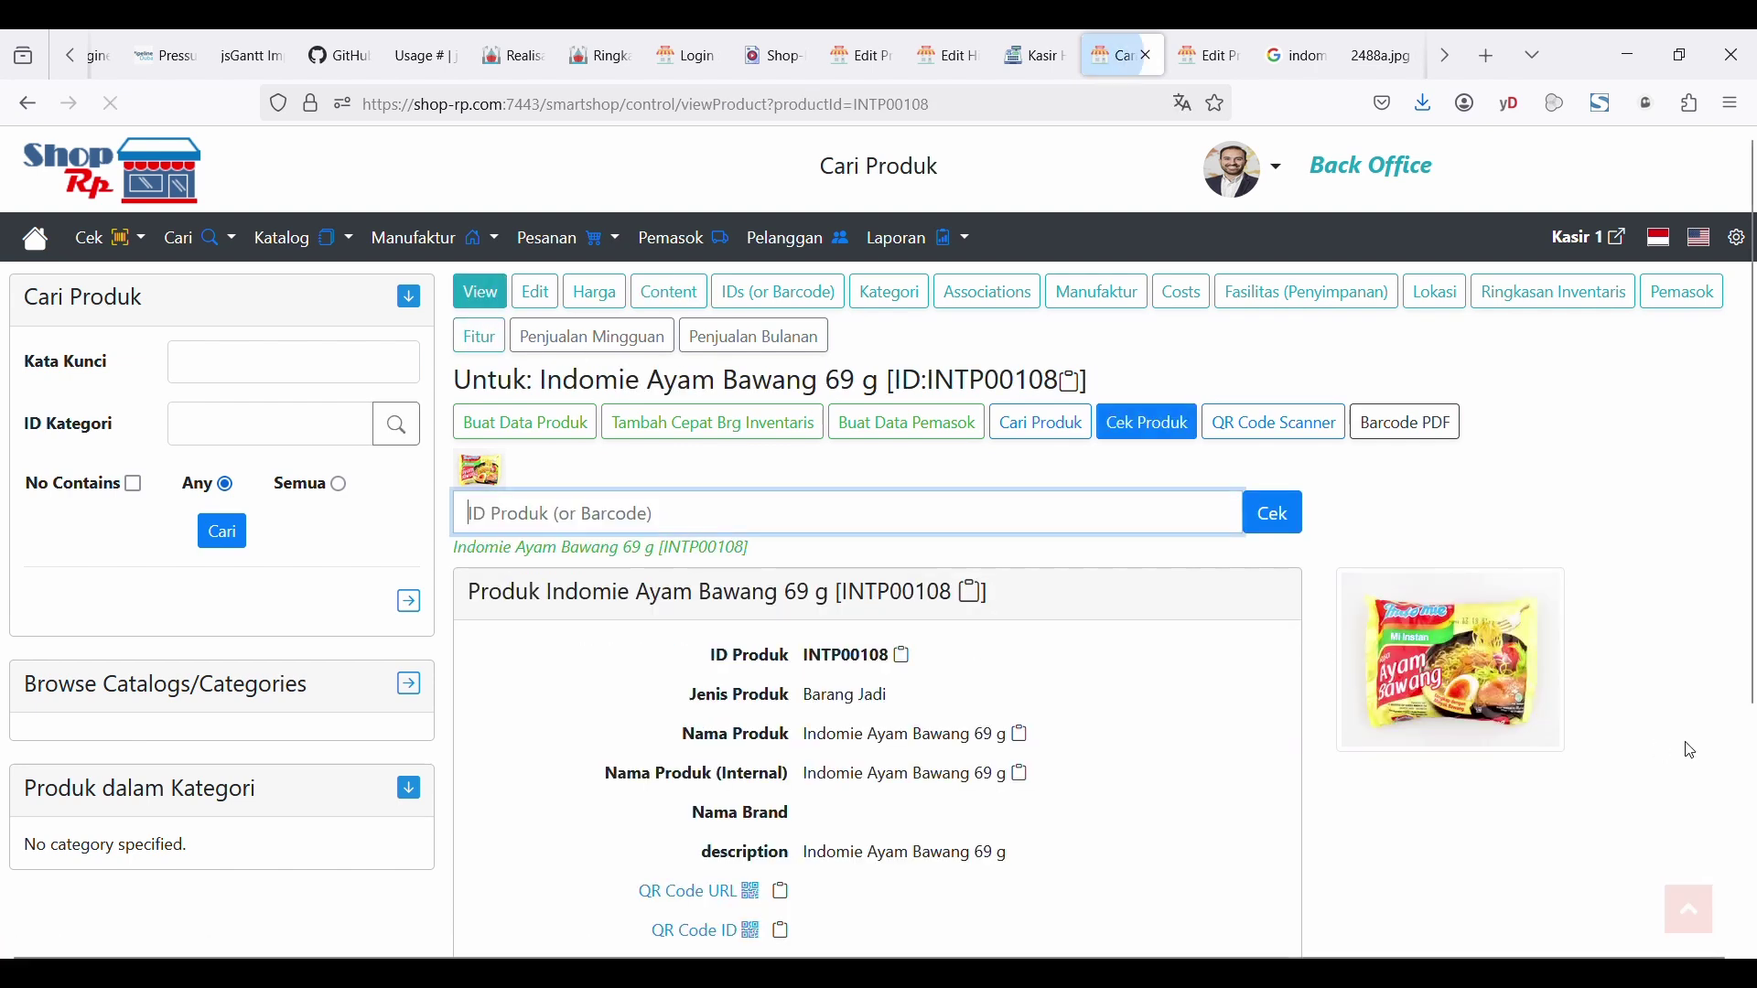
- Switch to the cashier screen, reload IndoMie's products to check the photo, and collapse and re-expand Mie Instant
left_click(1054, 33)
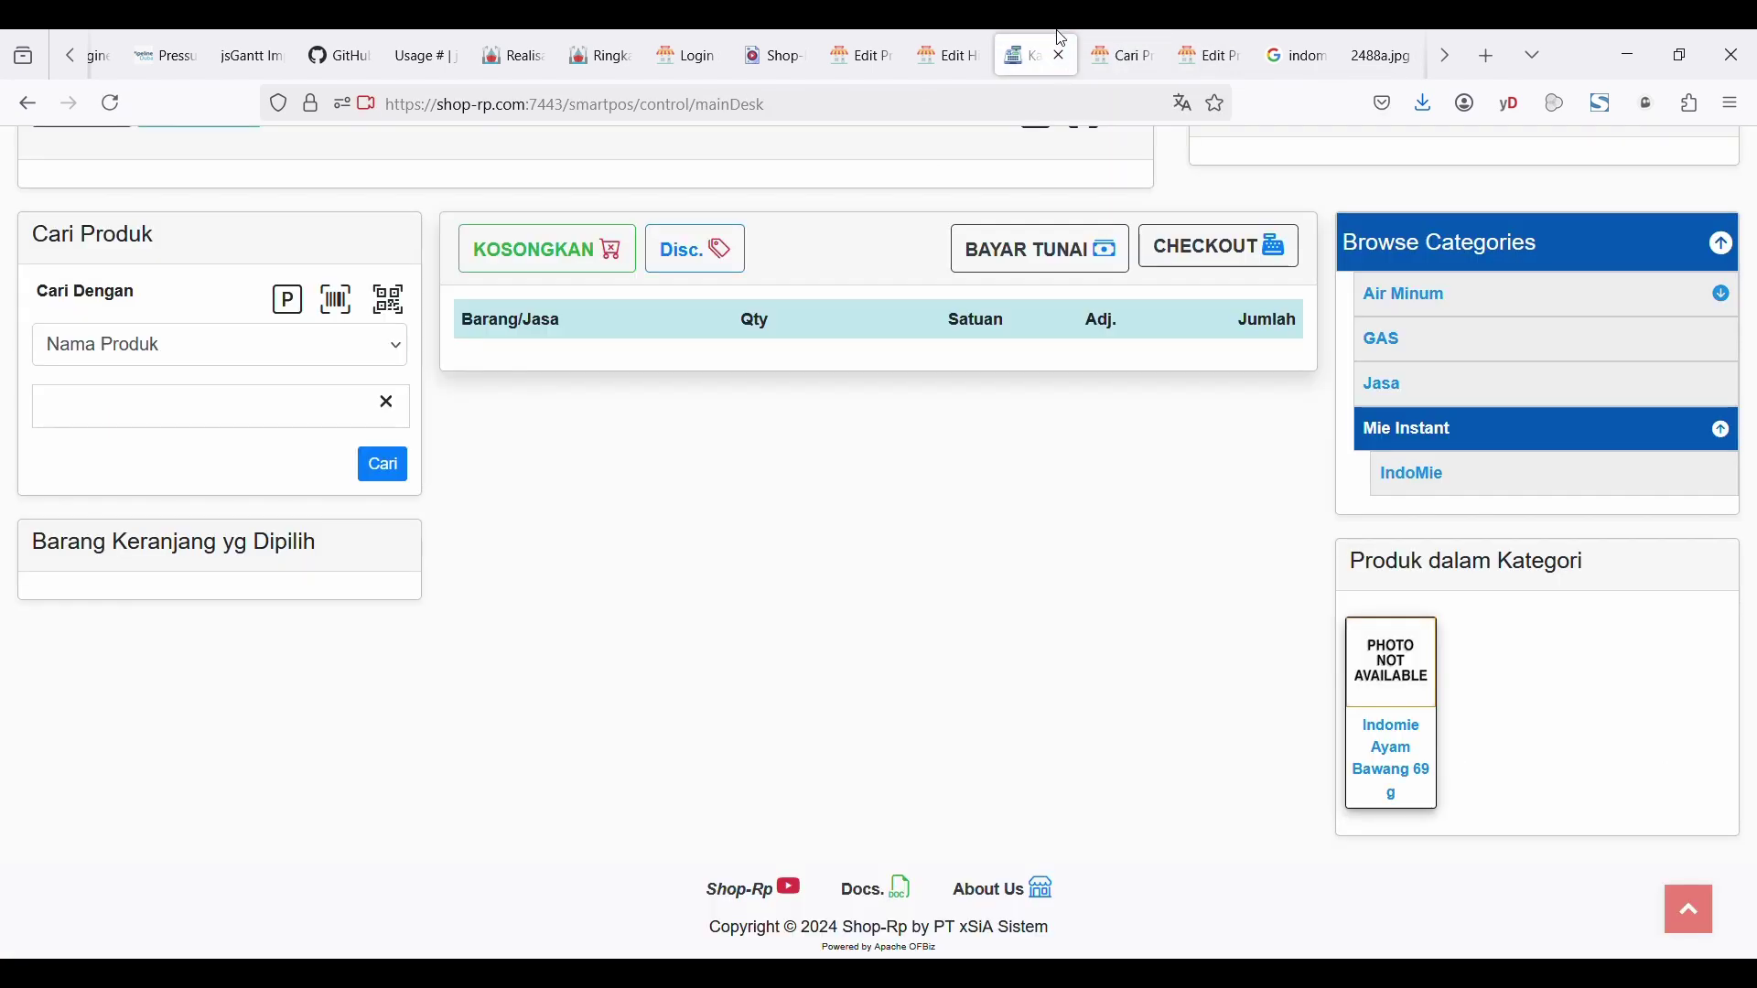
left_click(1435, 492)
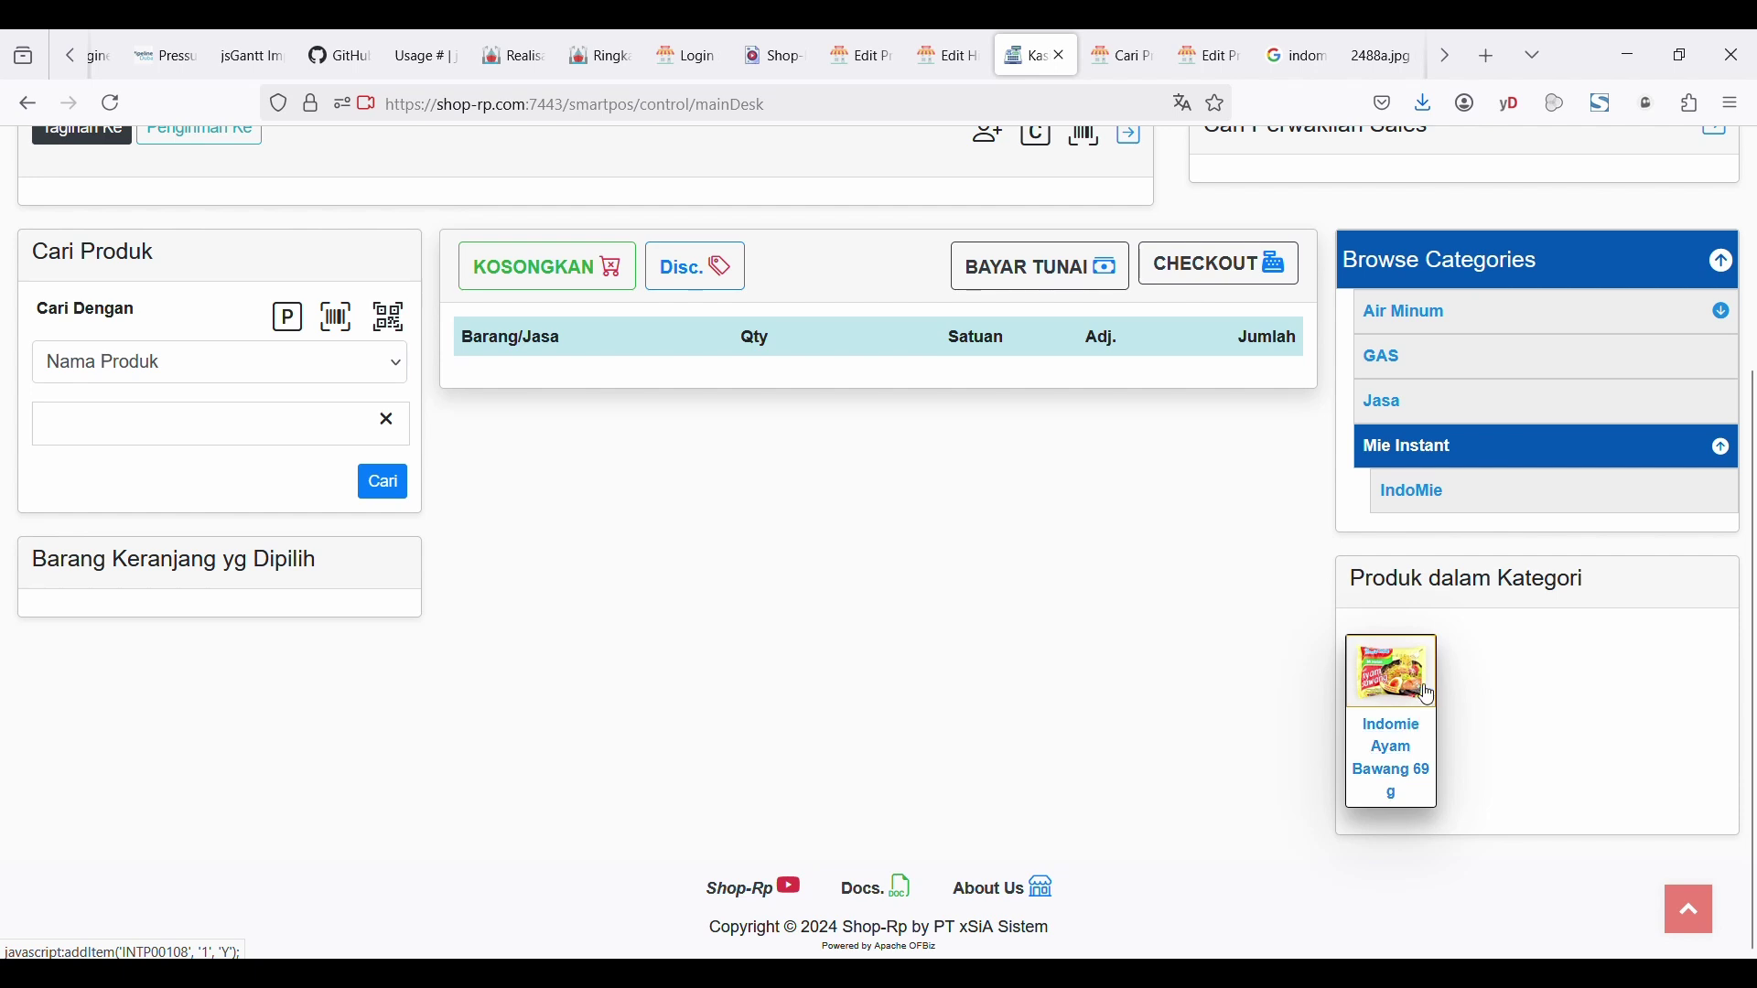
left_click(1427, 452)
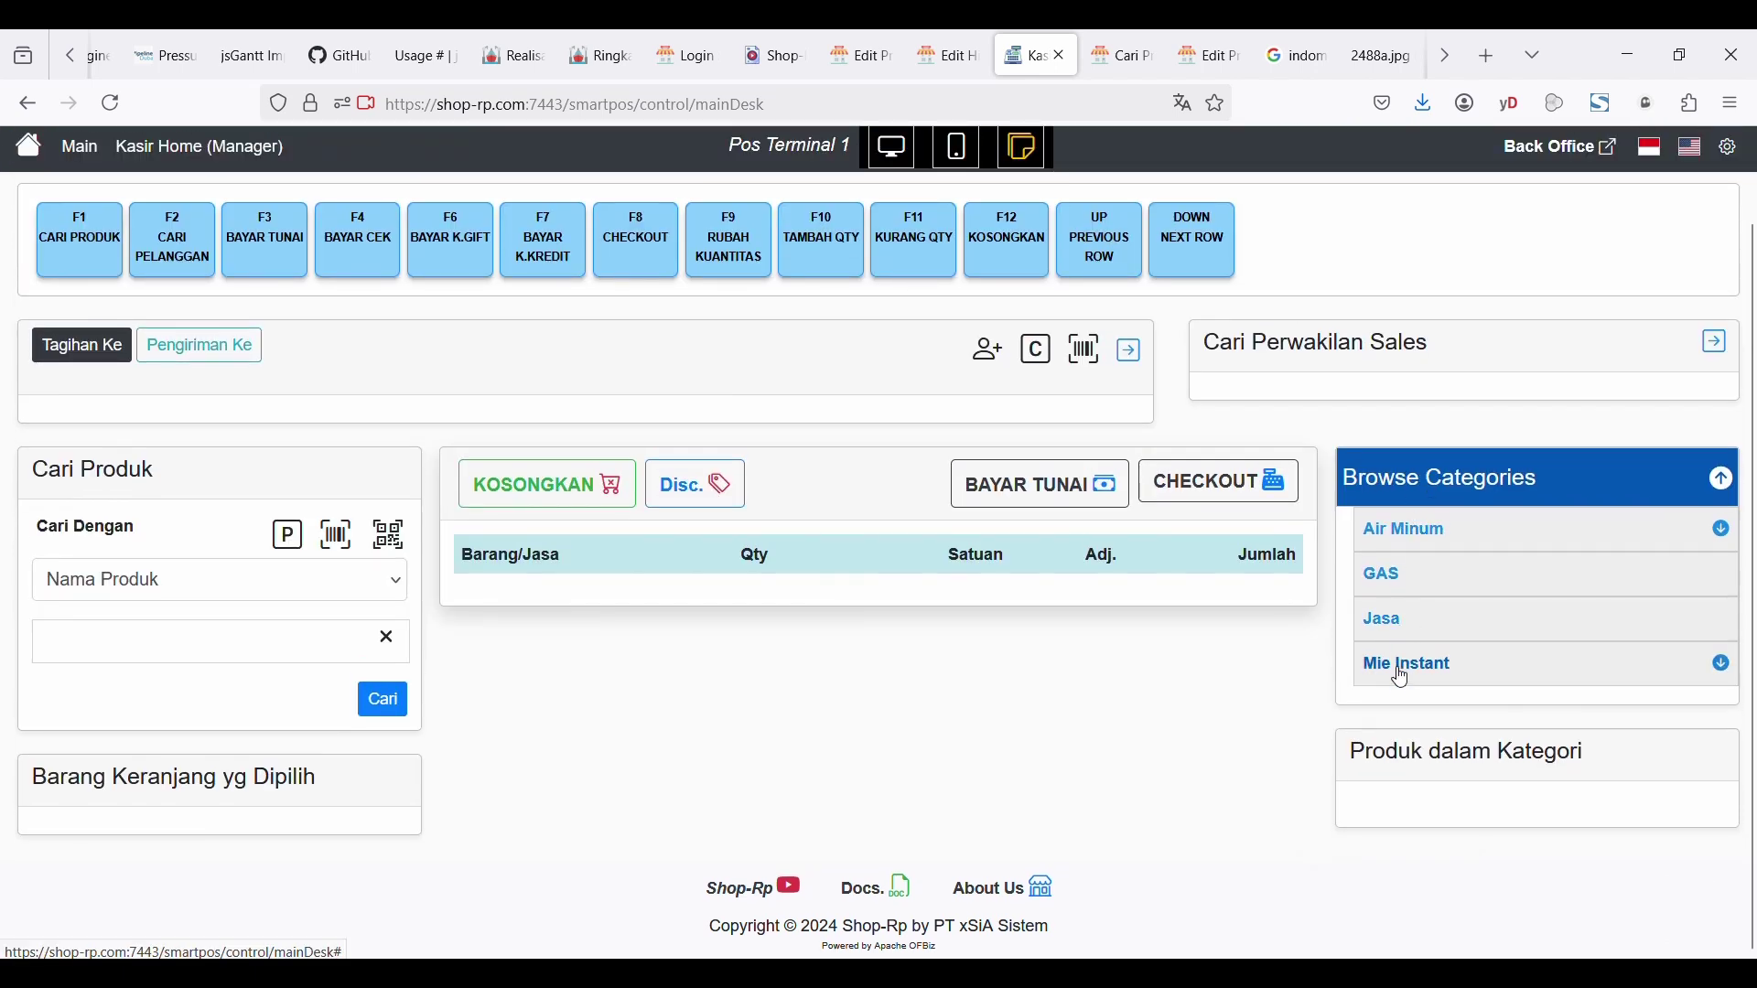
left_click(1418, 714)
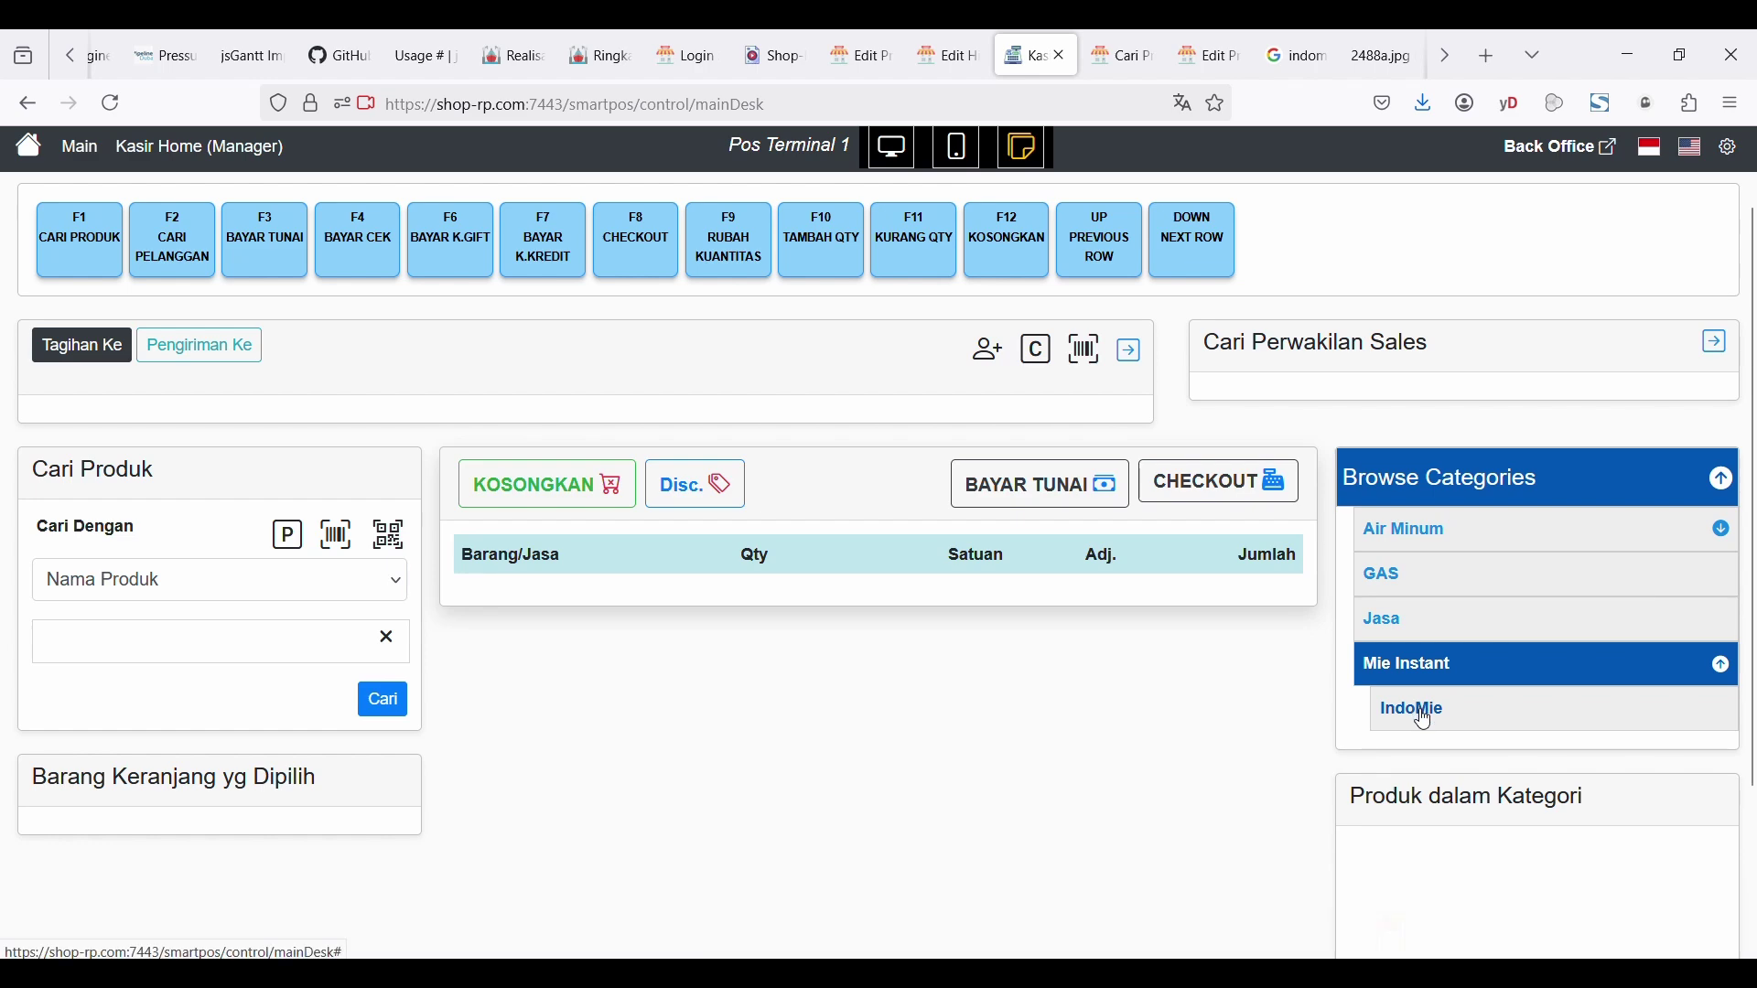
left_click(1420, 672)
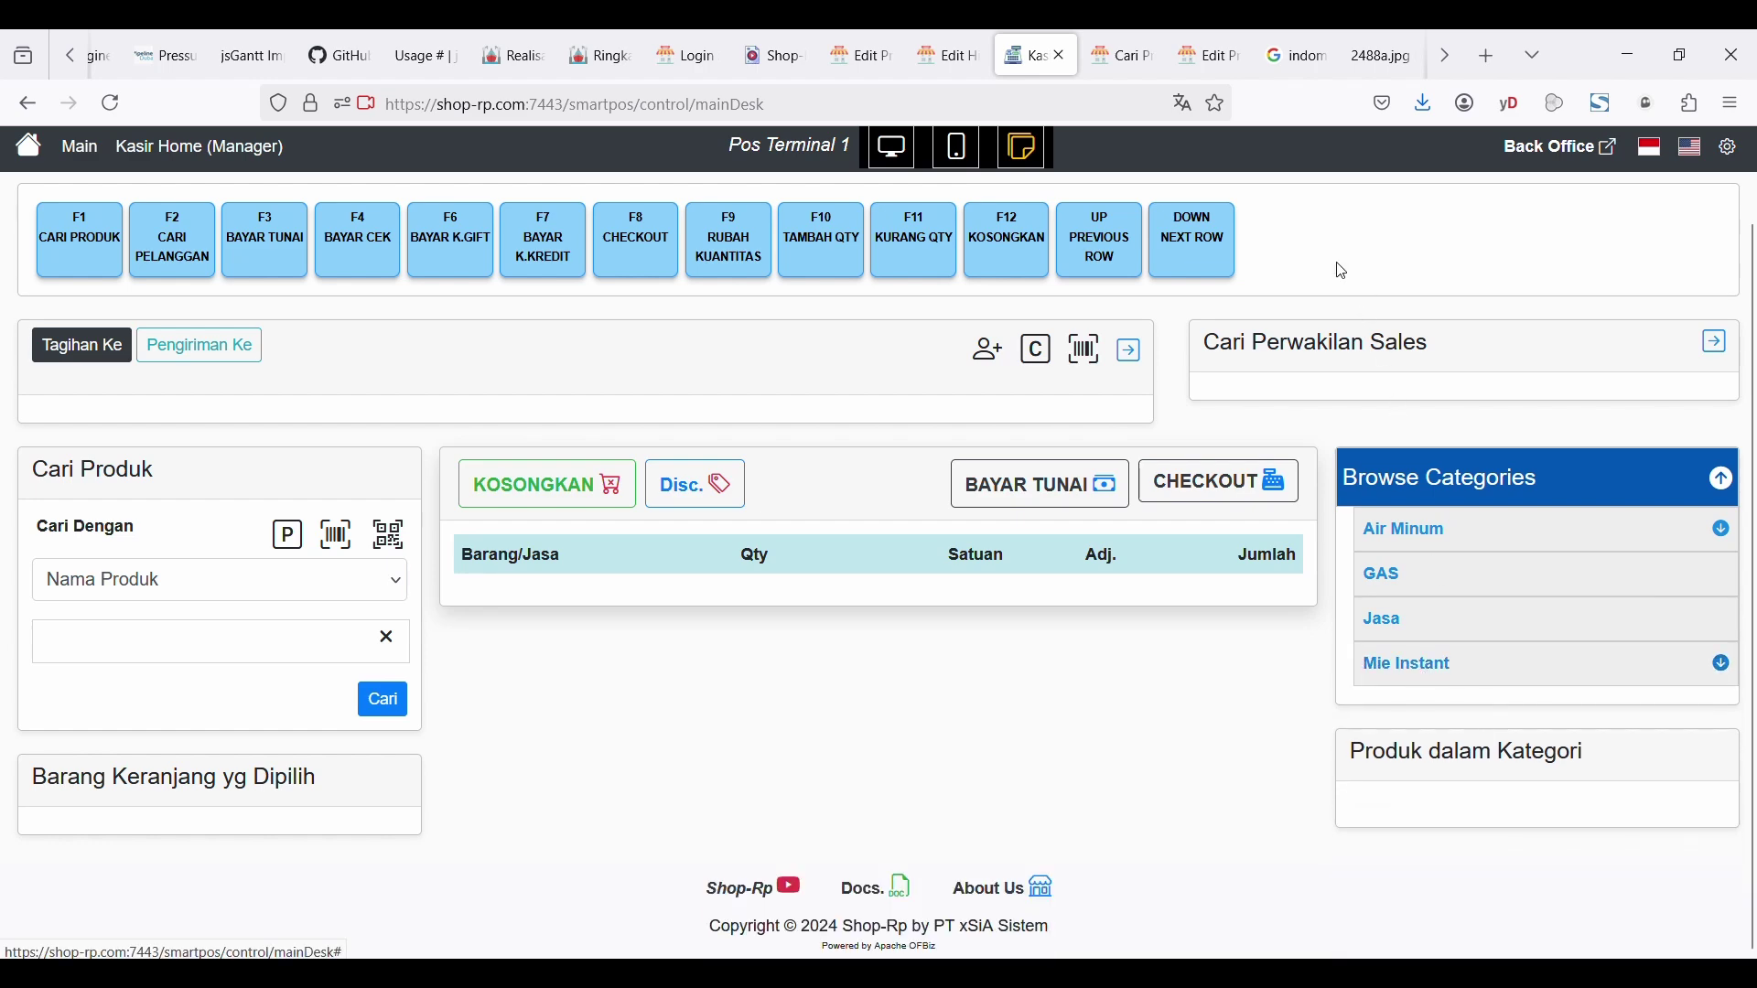
- Switch to the back office product page and add Indomie Ayam Bawang 69 g to the Mie Instant category, MIE_INSTANT
left_click(1137, 44)
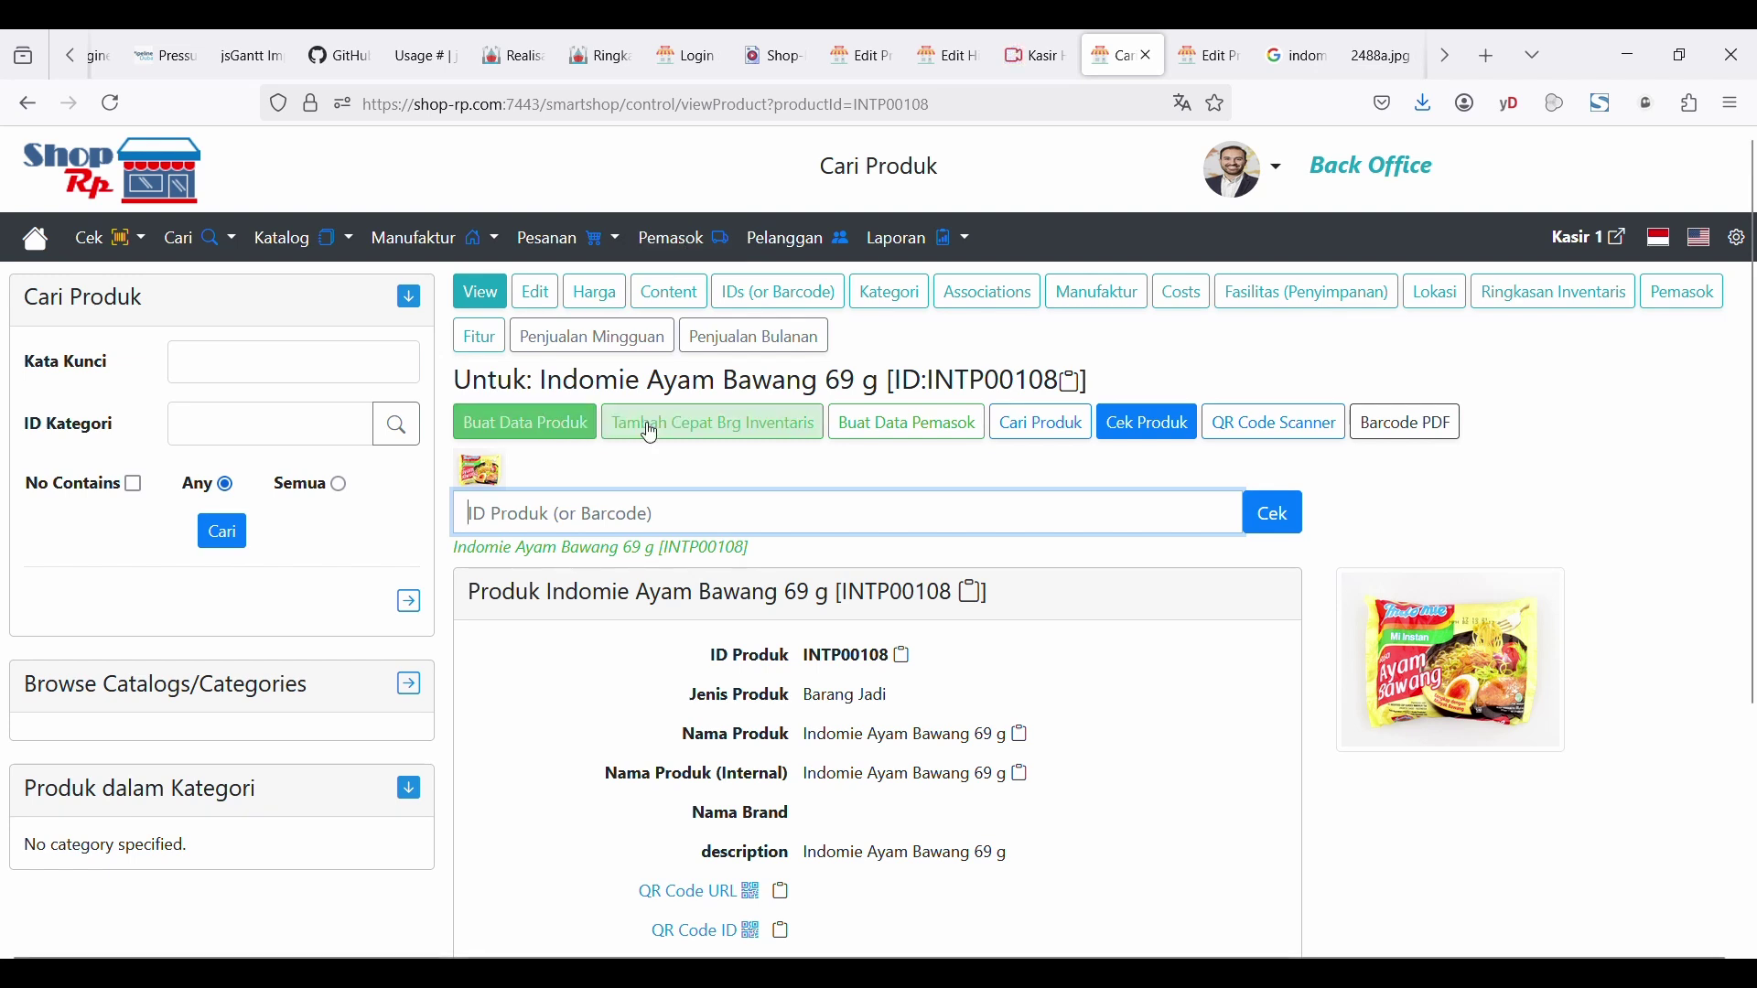
left_click(891, 294)
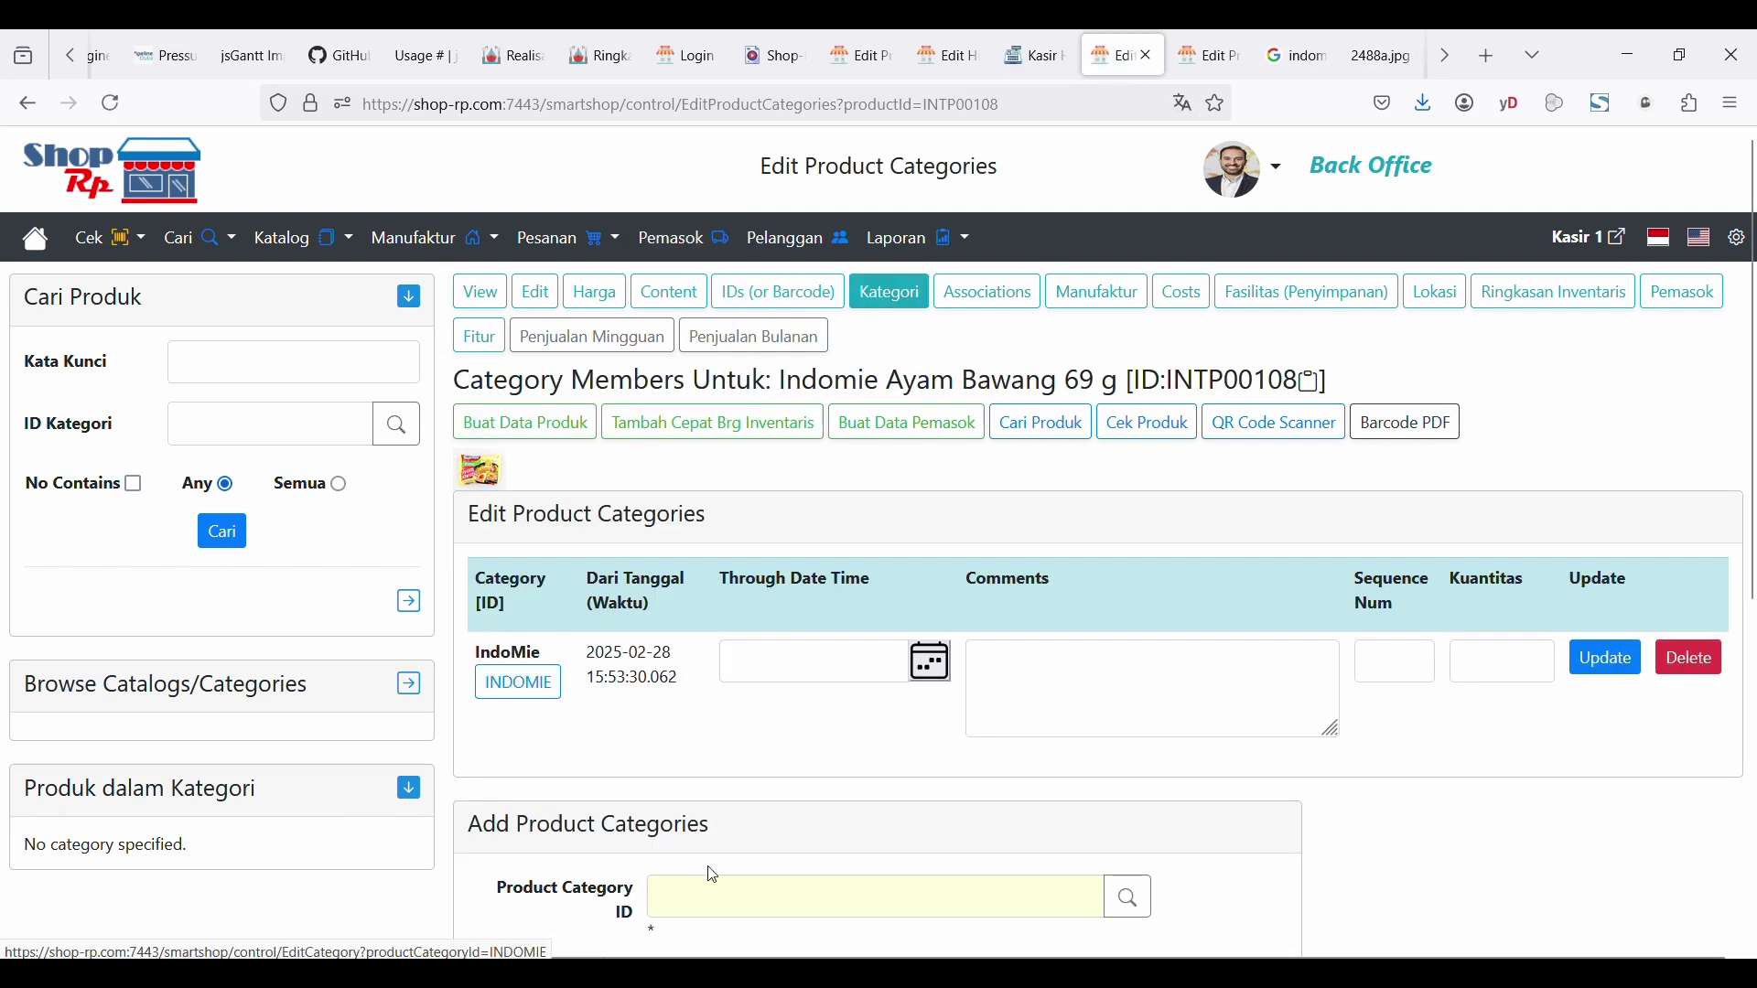
left_click(754, 898)
type("m")
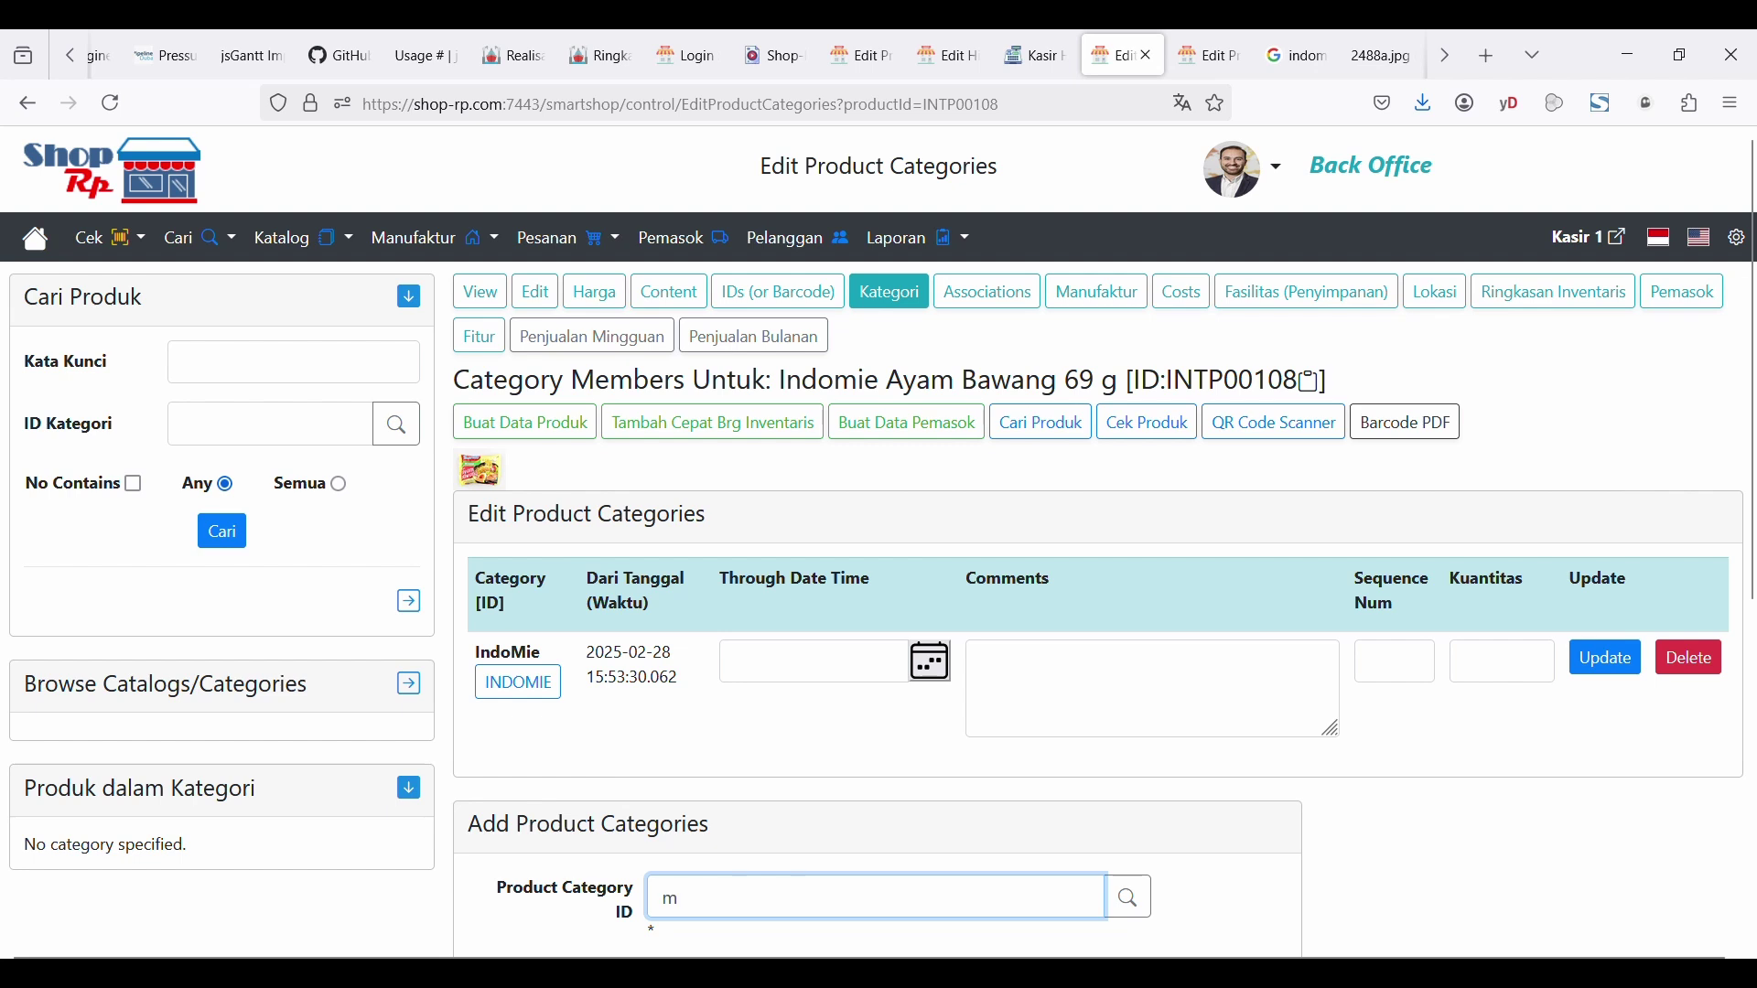
type("ie")
scroll(593, 792, "down", 1)
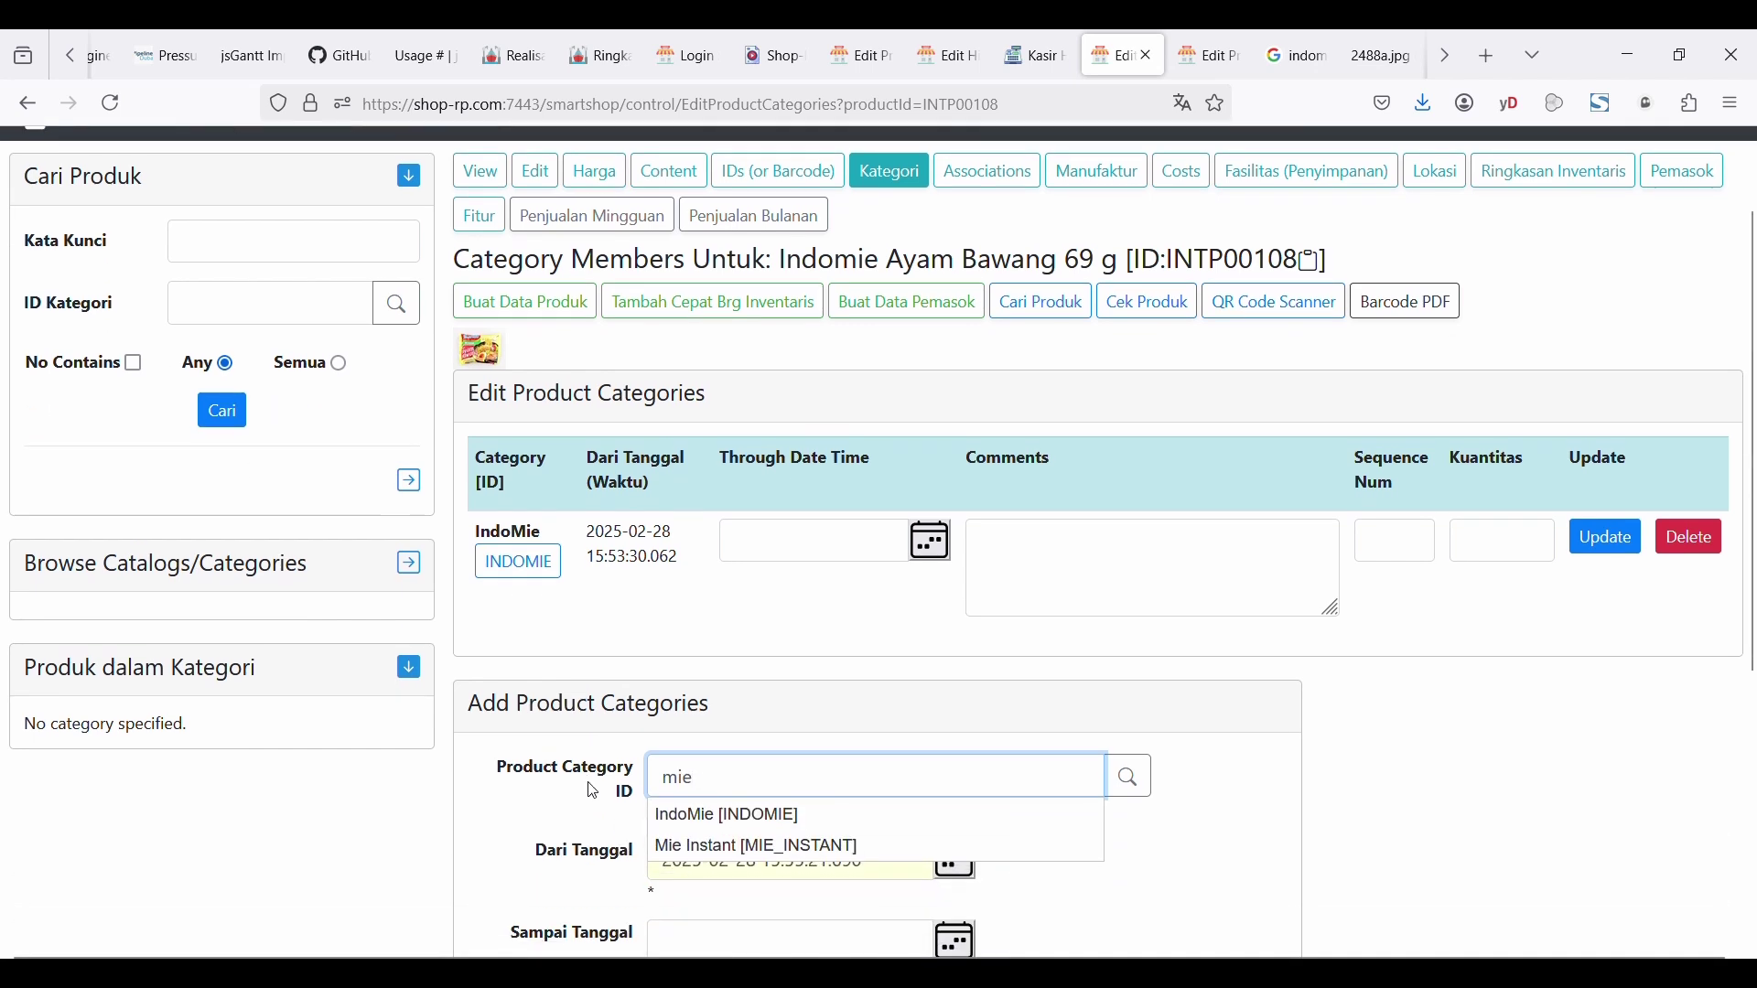
left_click(677, 846)
scroll(657, 779, "down", 3)
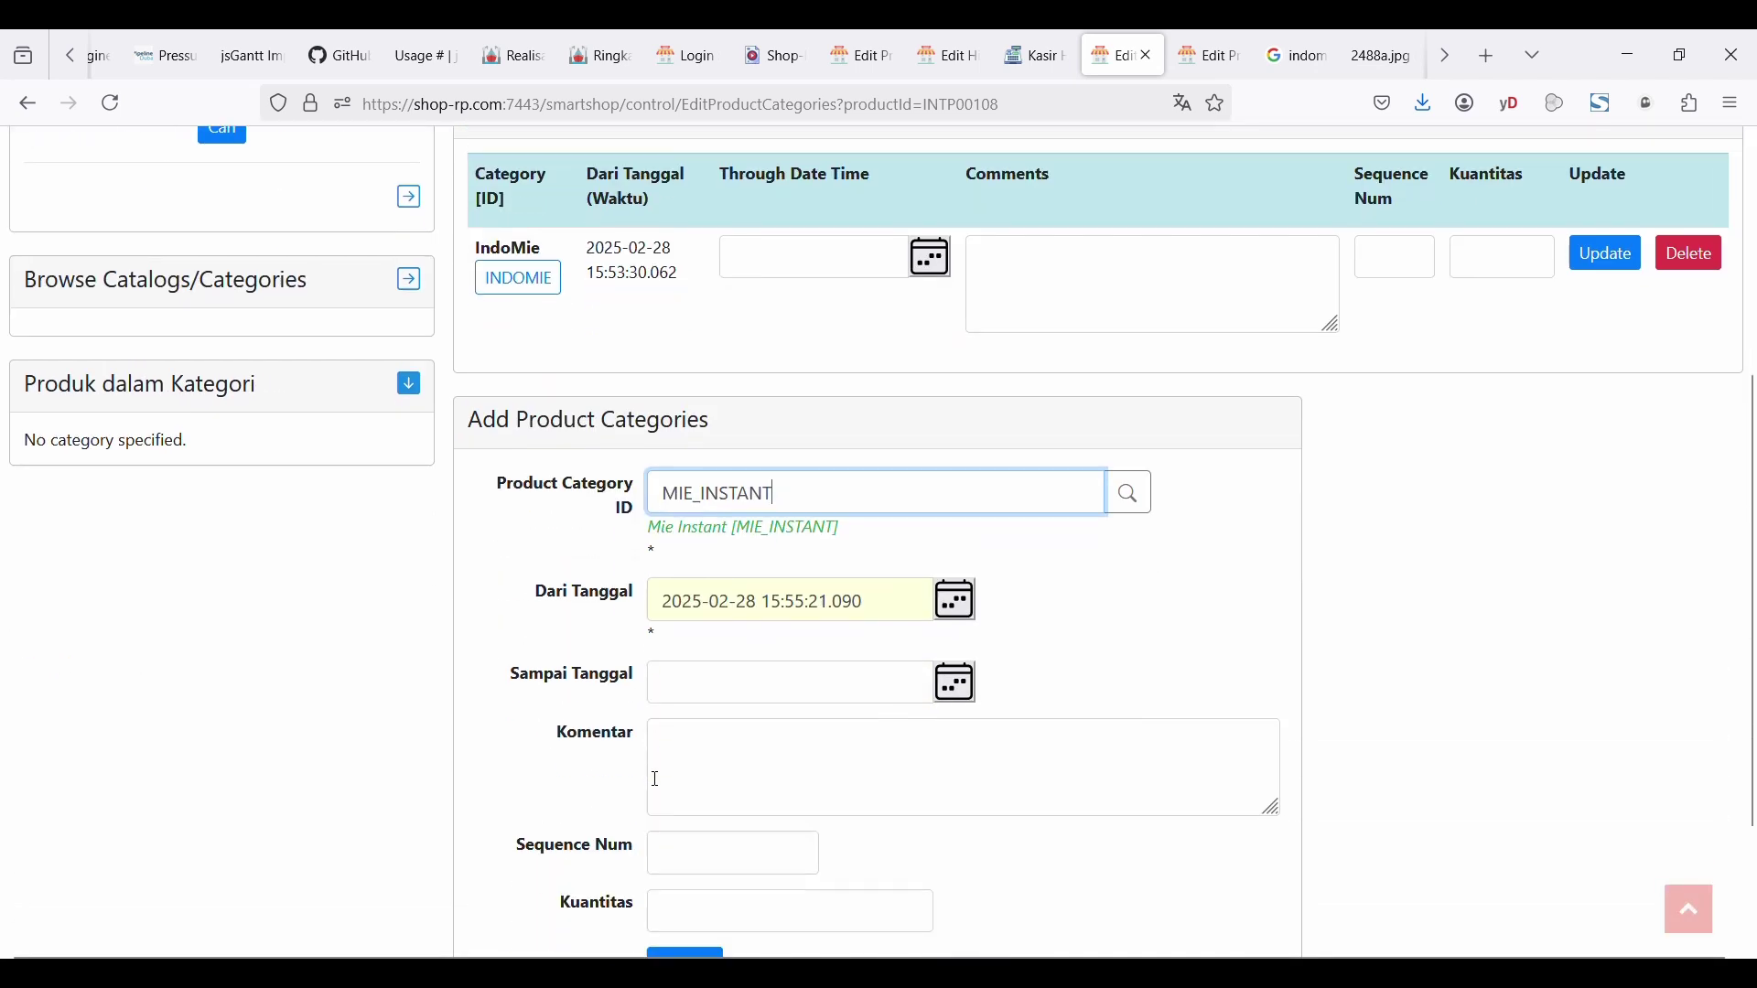
scroll(656, 779, "down", 1)
left_click(679, 892)
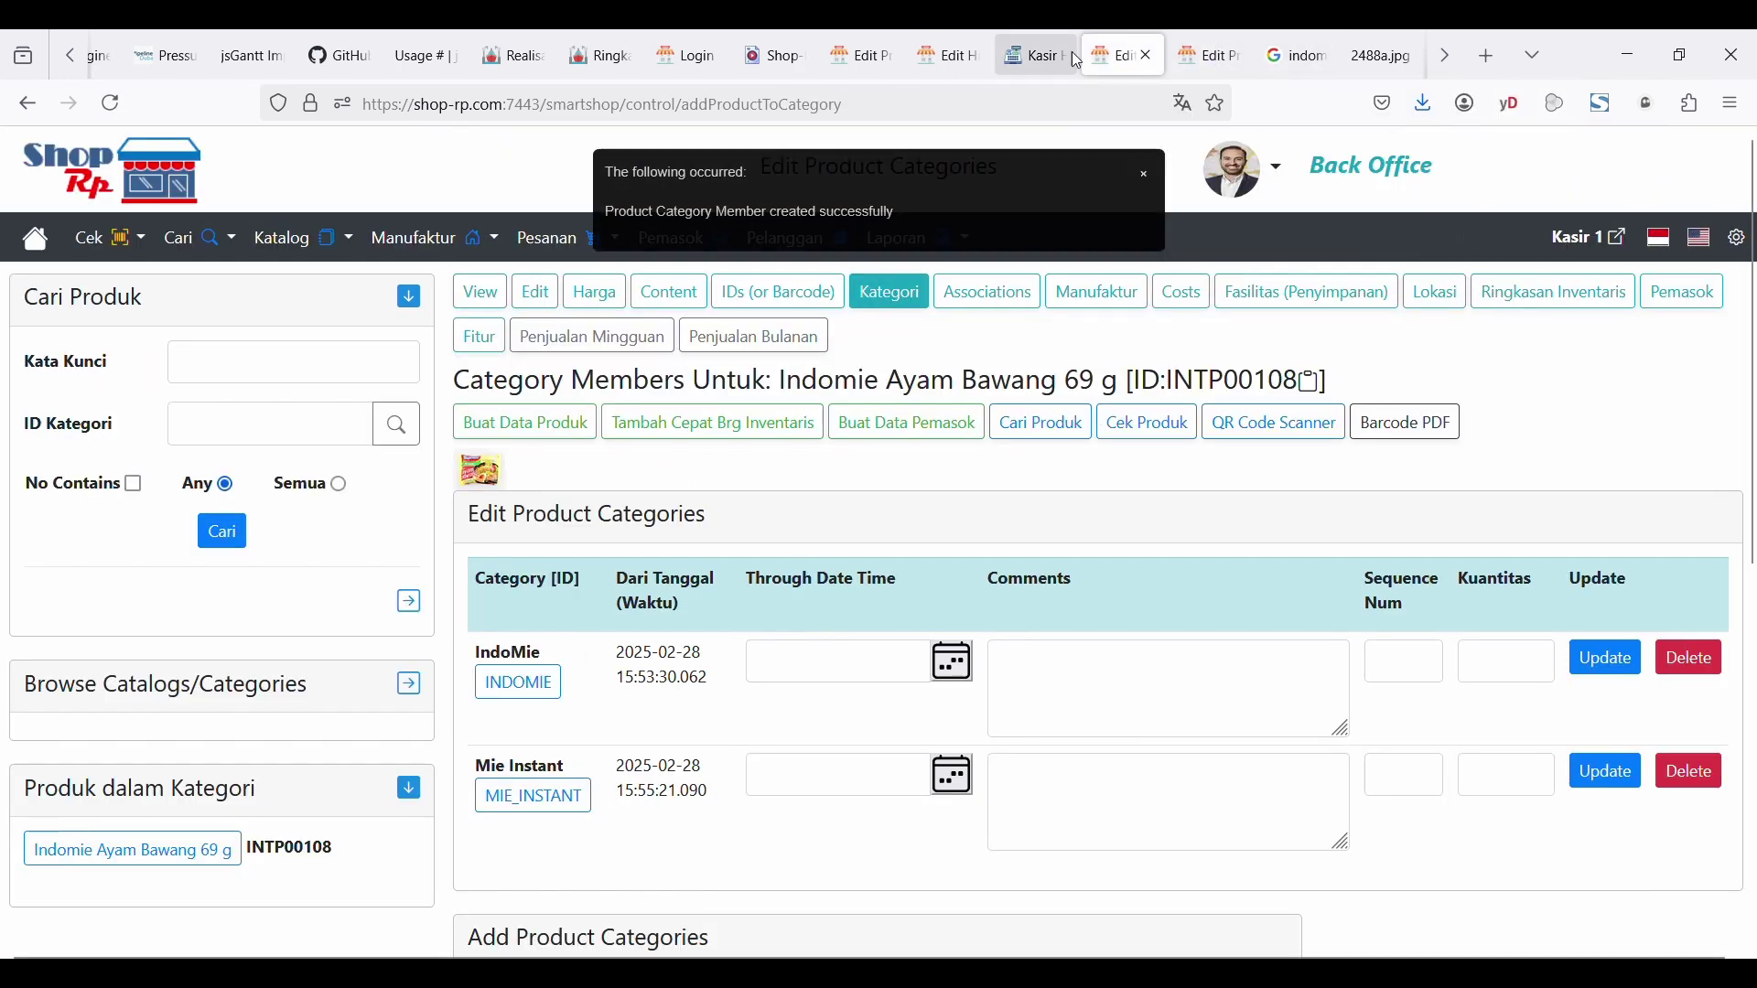
- Switch to the cashier screen, browse the products in Mie Instant and its IndoMie subcategory, and collapse Mie Instant
left_click(1034, 55)
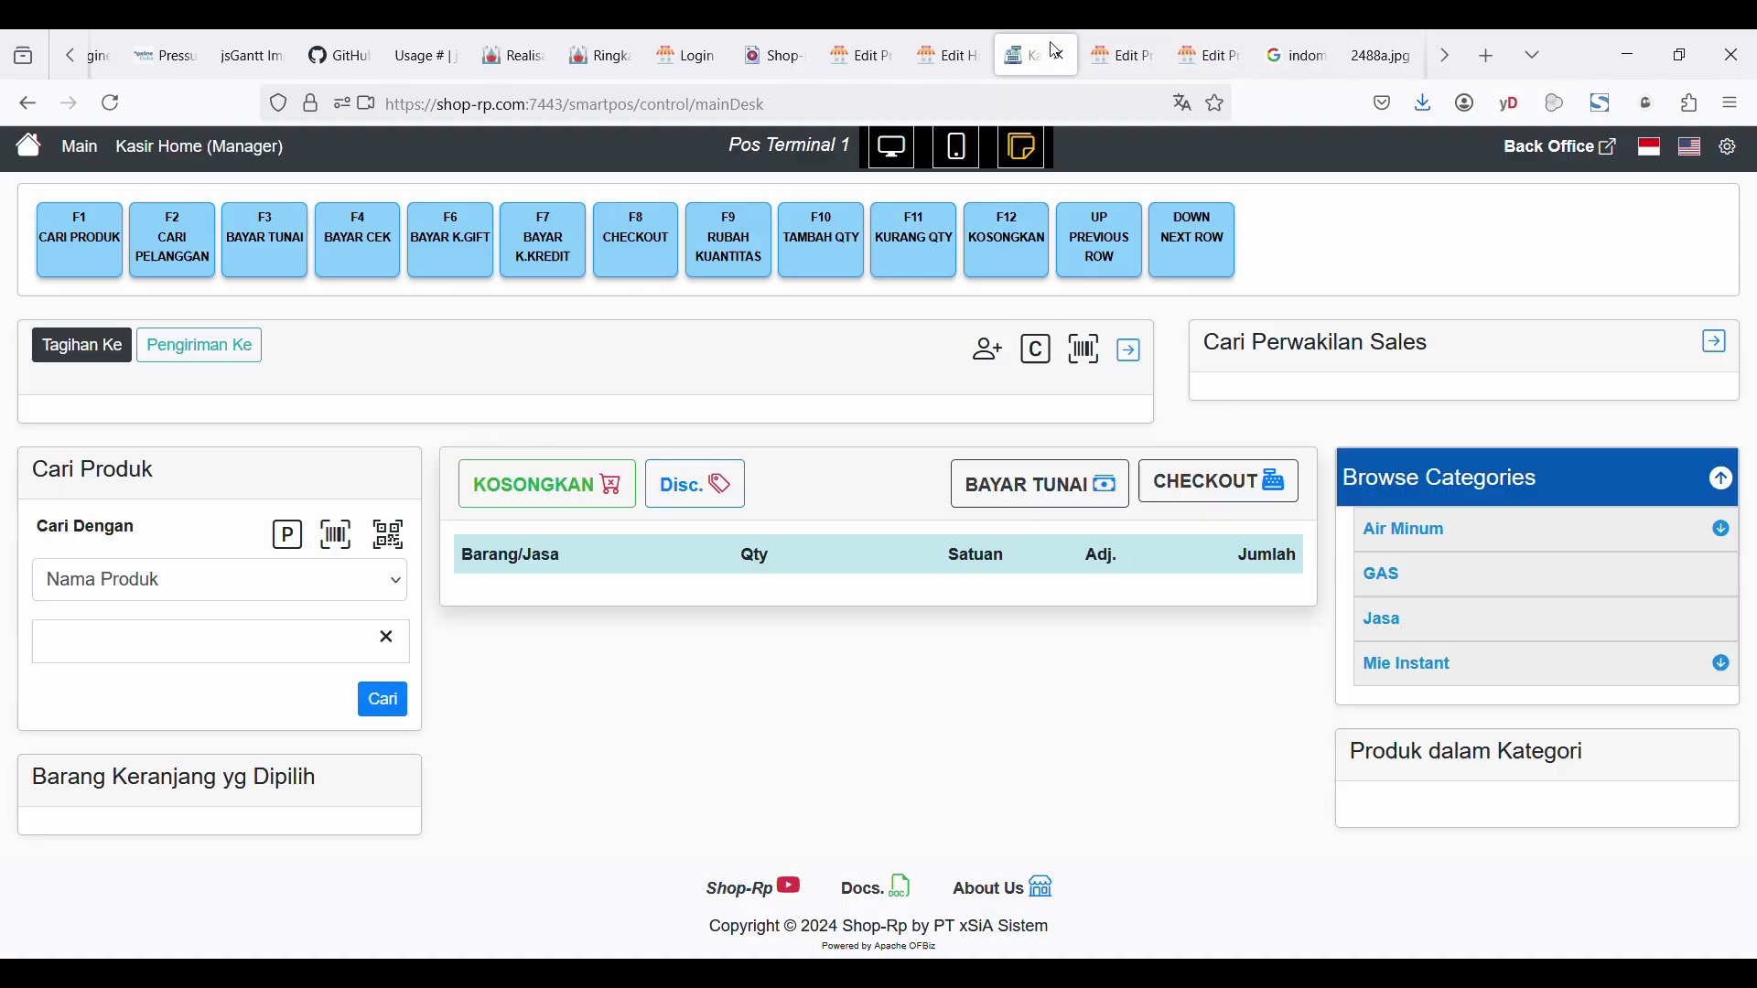
left_click(1419, 682)
scroll(1418, 685, "down", 1)
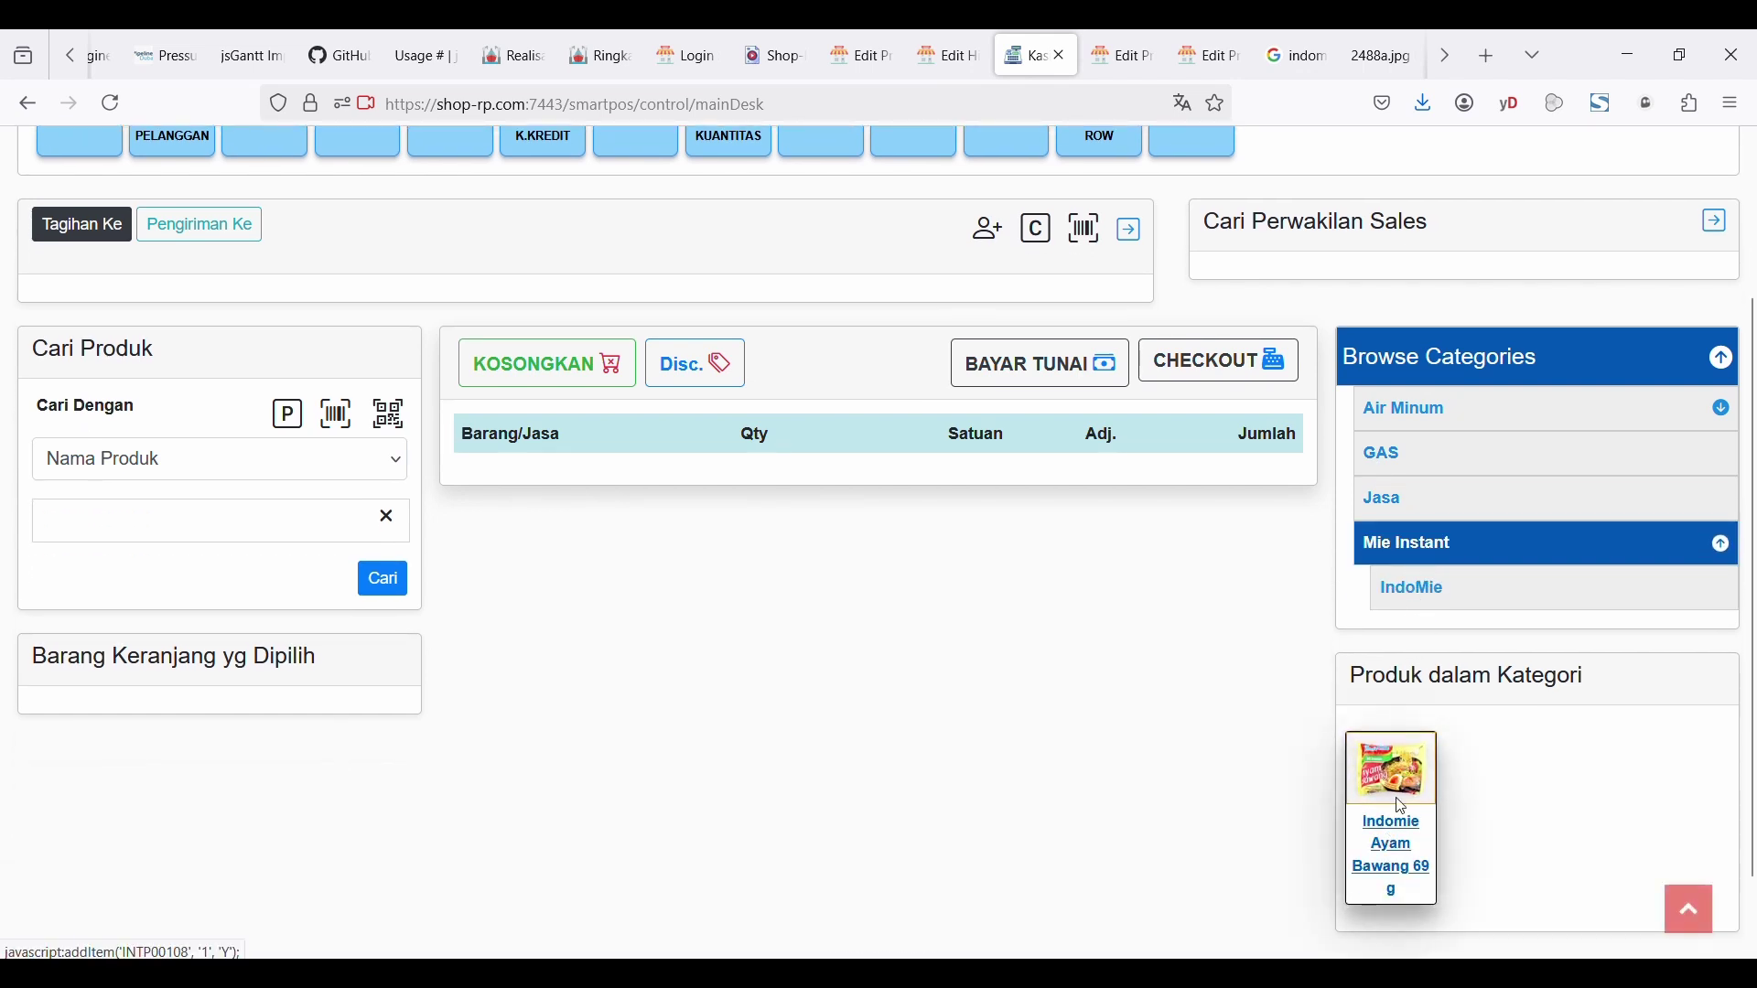
left_click(1412, 593)
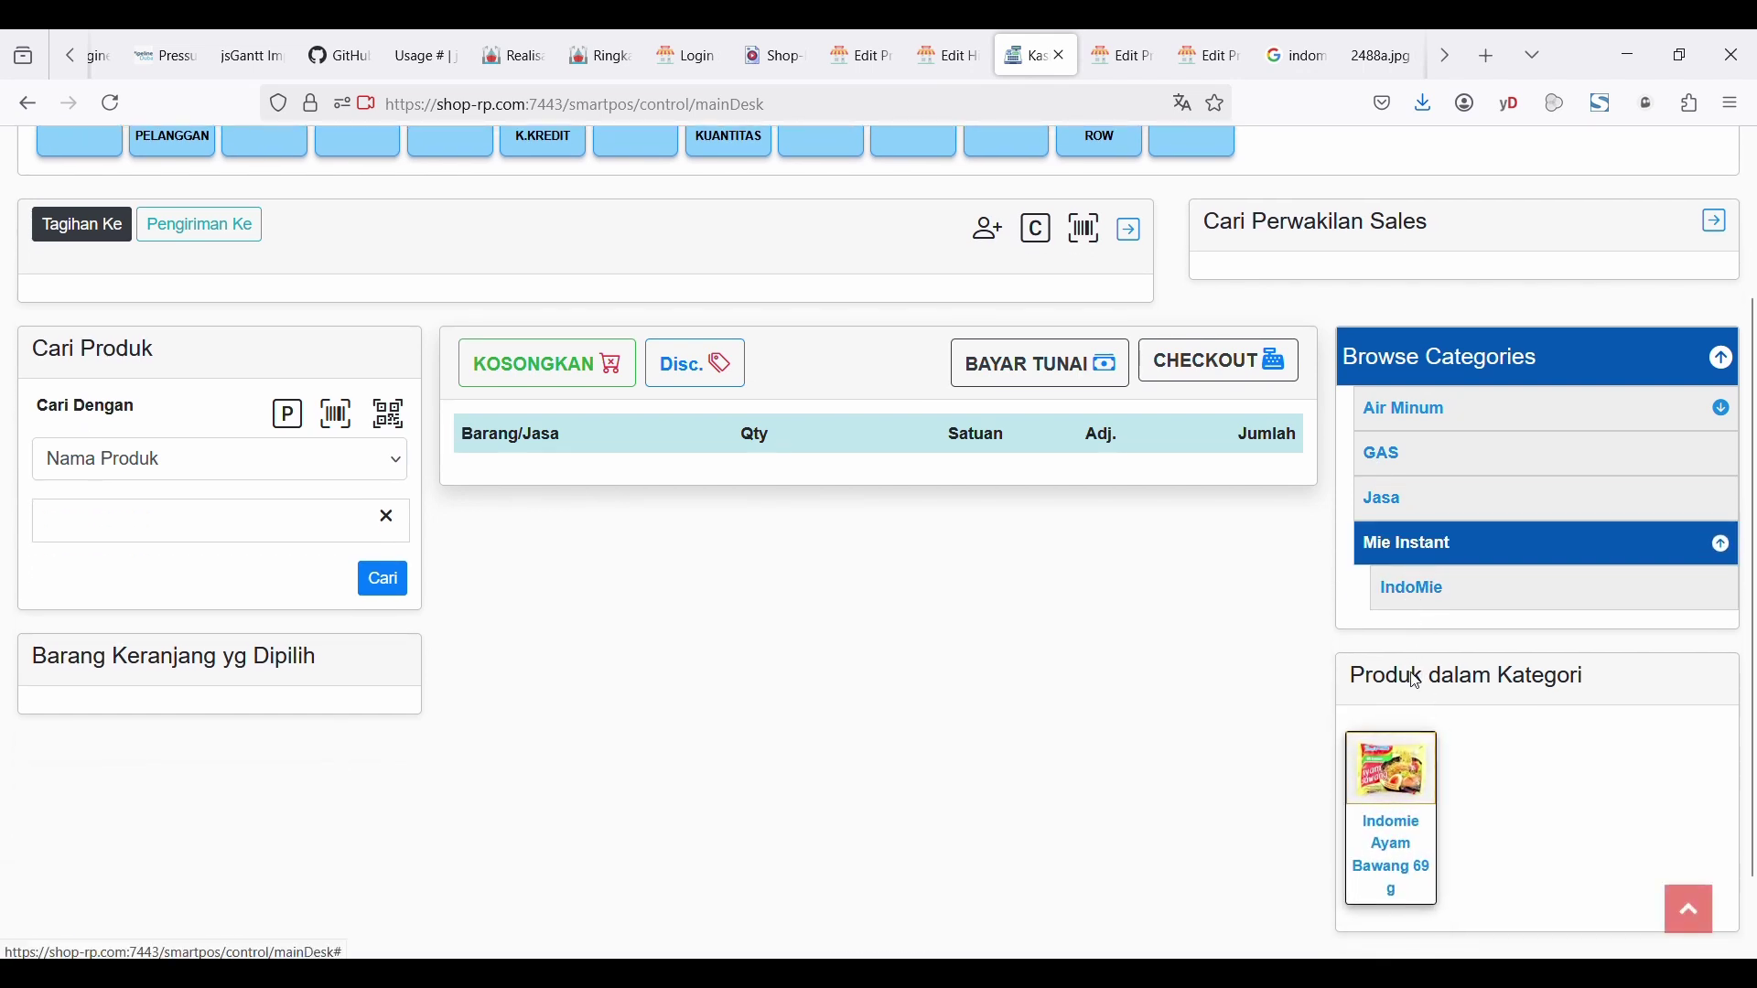
left_click(1401, 549)
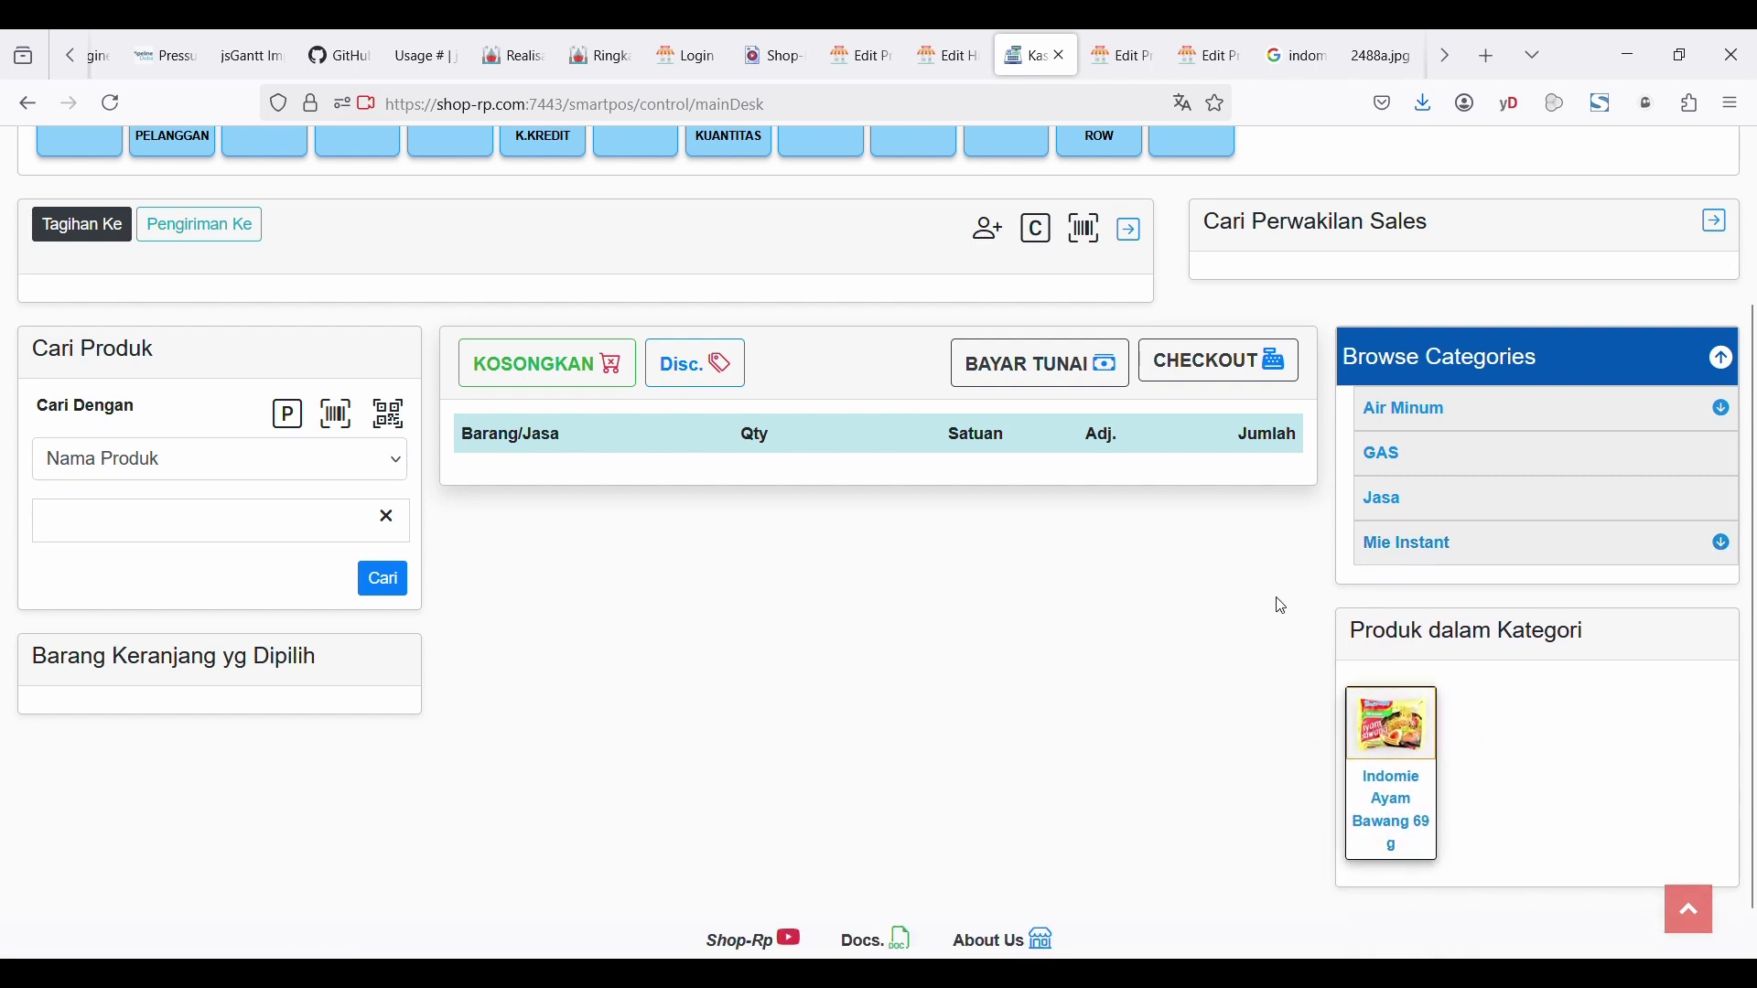
- Add three units of Indomie Ayam Bawang 69 g to the cart from the category's product list
left_click(1382, 746)
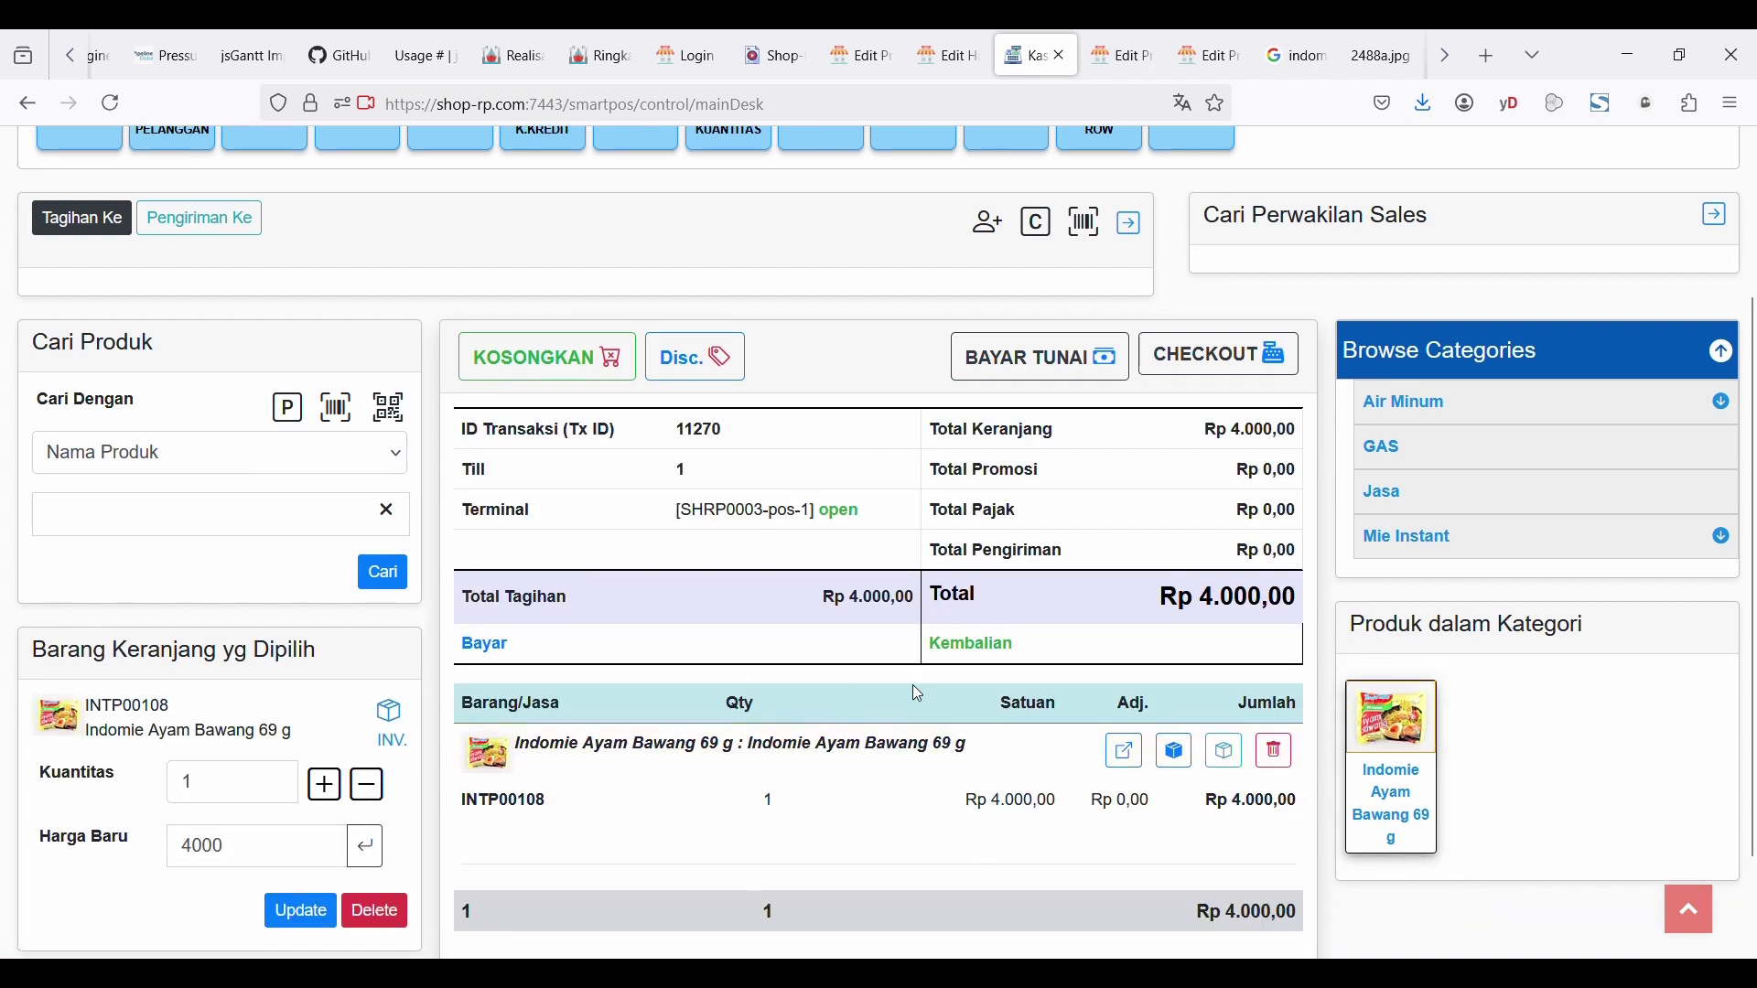
scroll(915, 693, "down", 2)
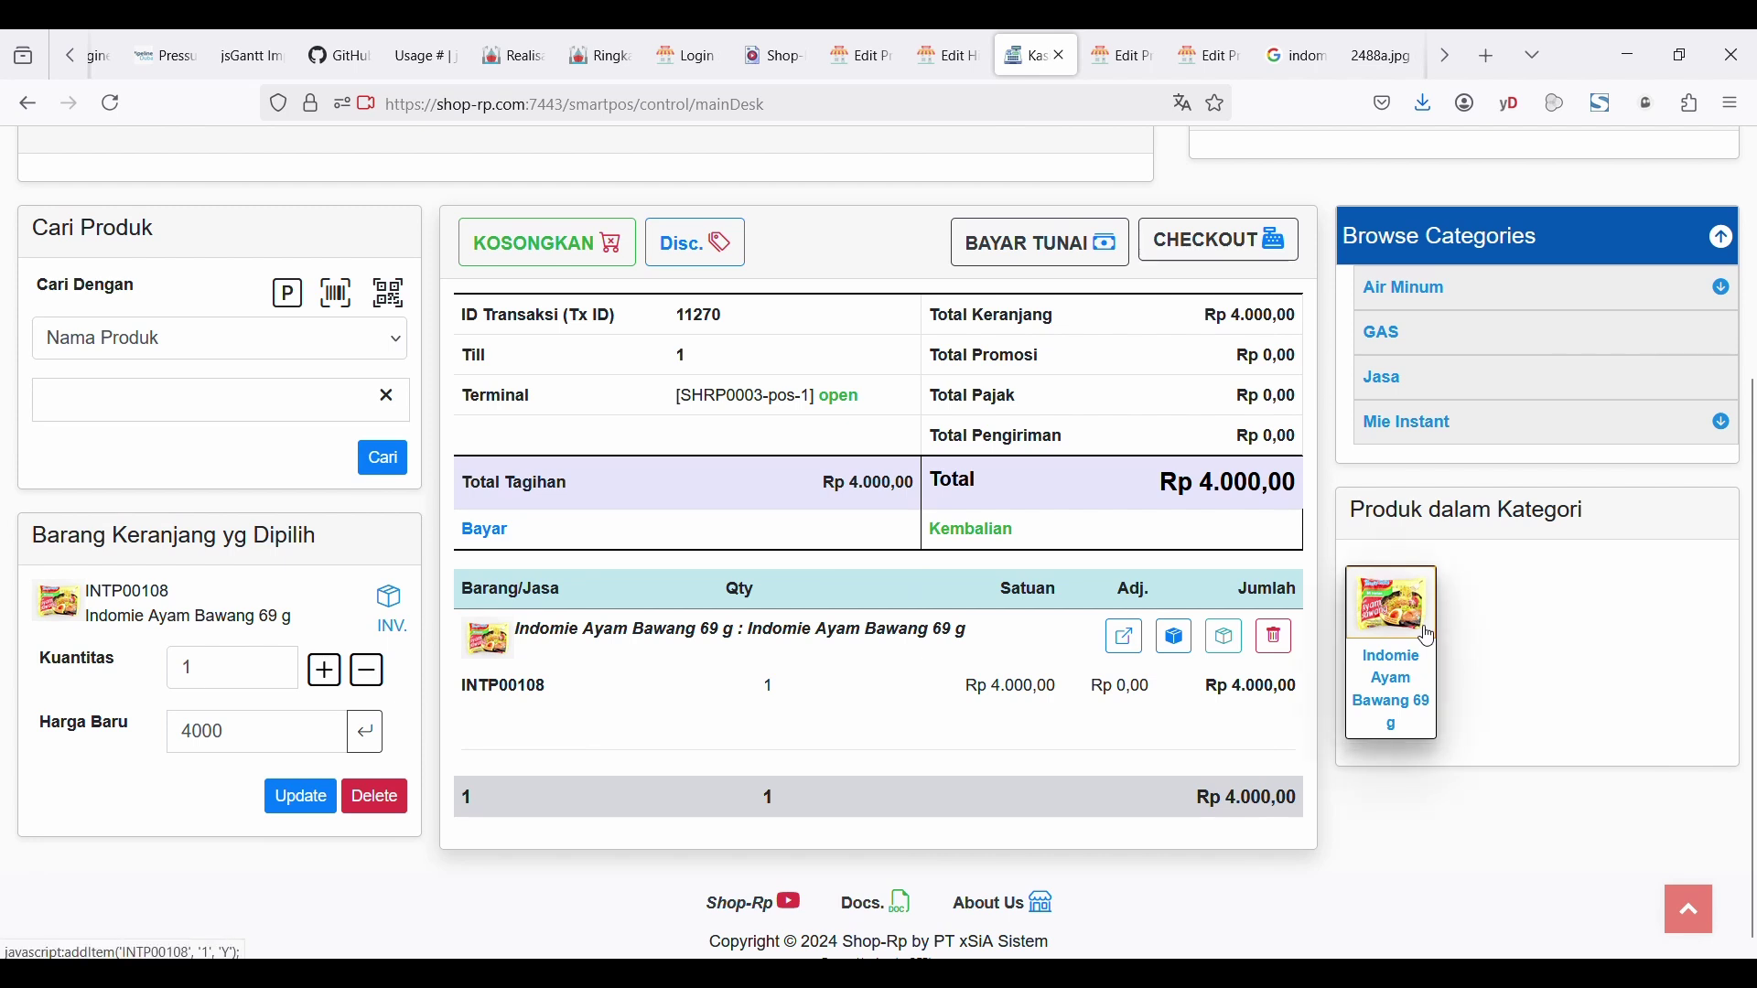
left_click(1391, 640)
left_click(1393, 611)
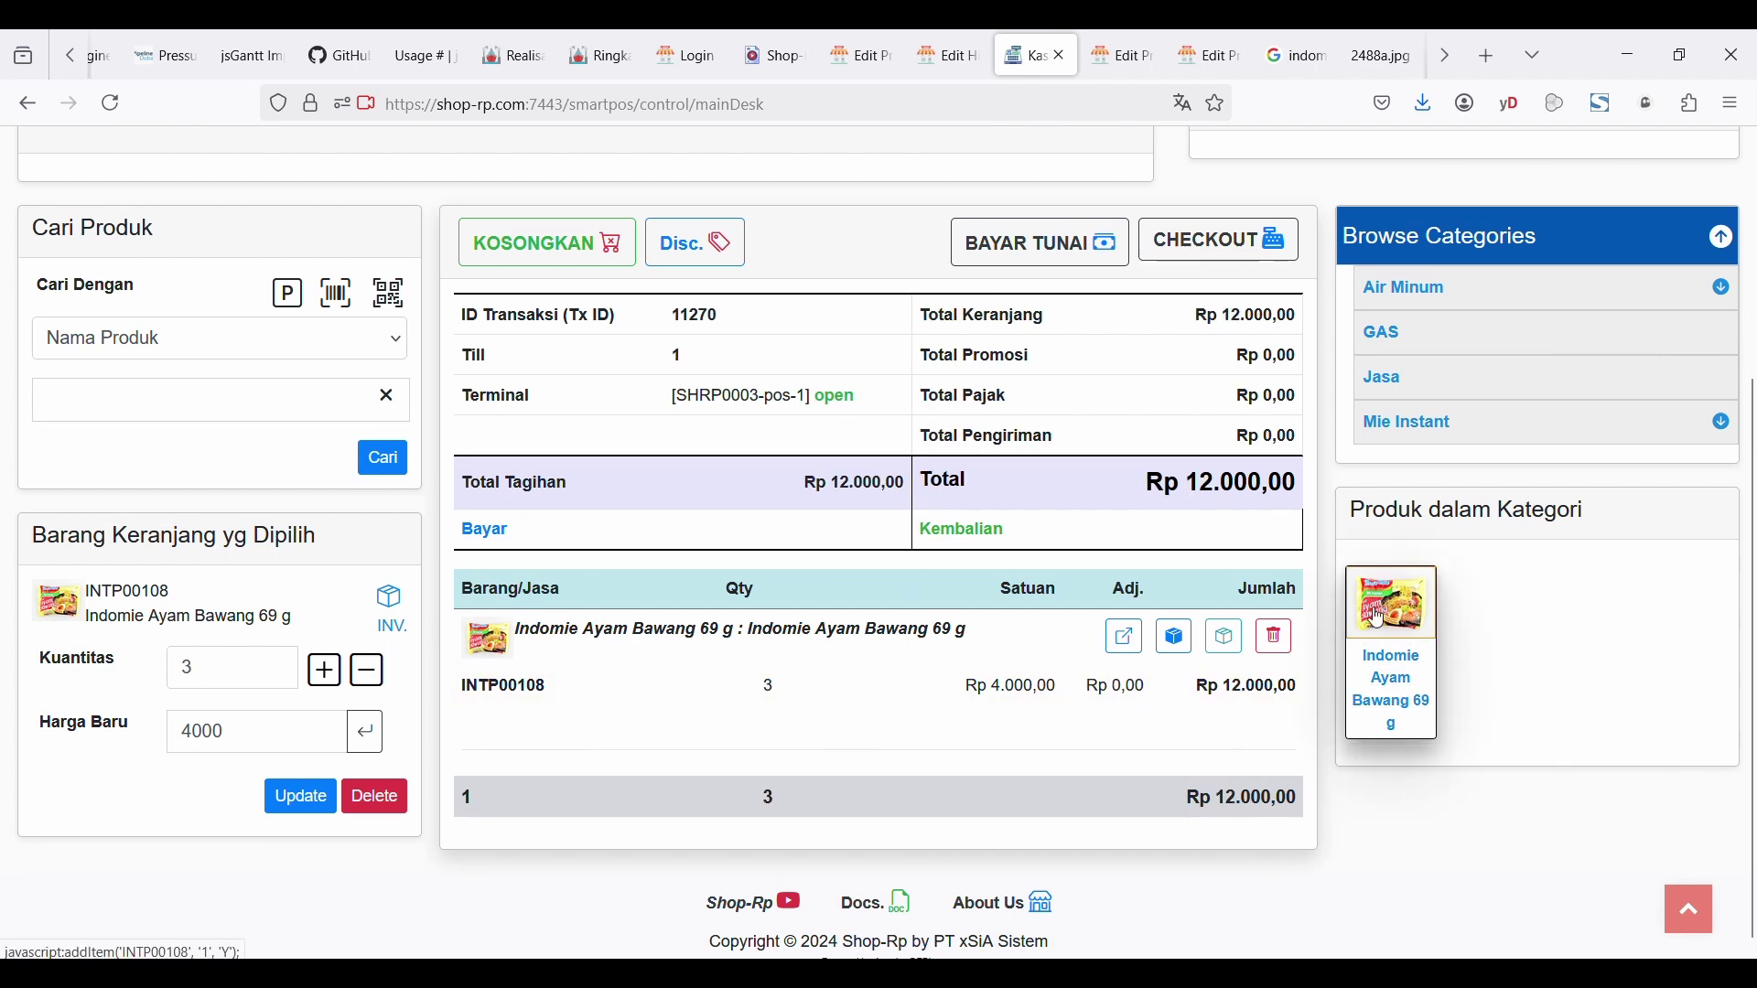
- View the cart item's inventory summary, close it, and expand Mie Instant again to view its products
left_click(1226, 638)
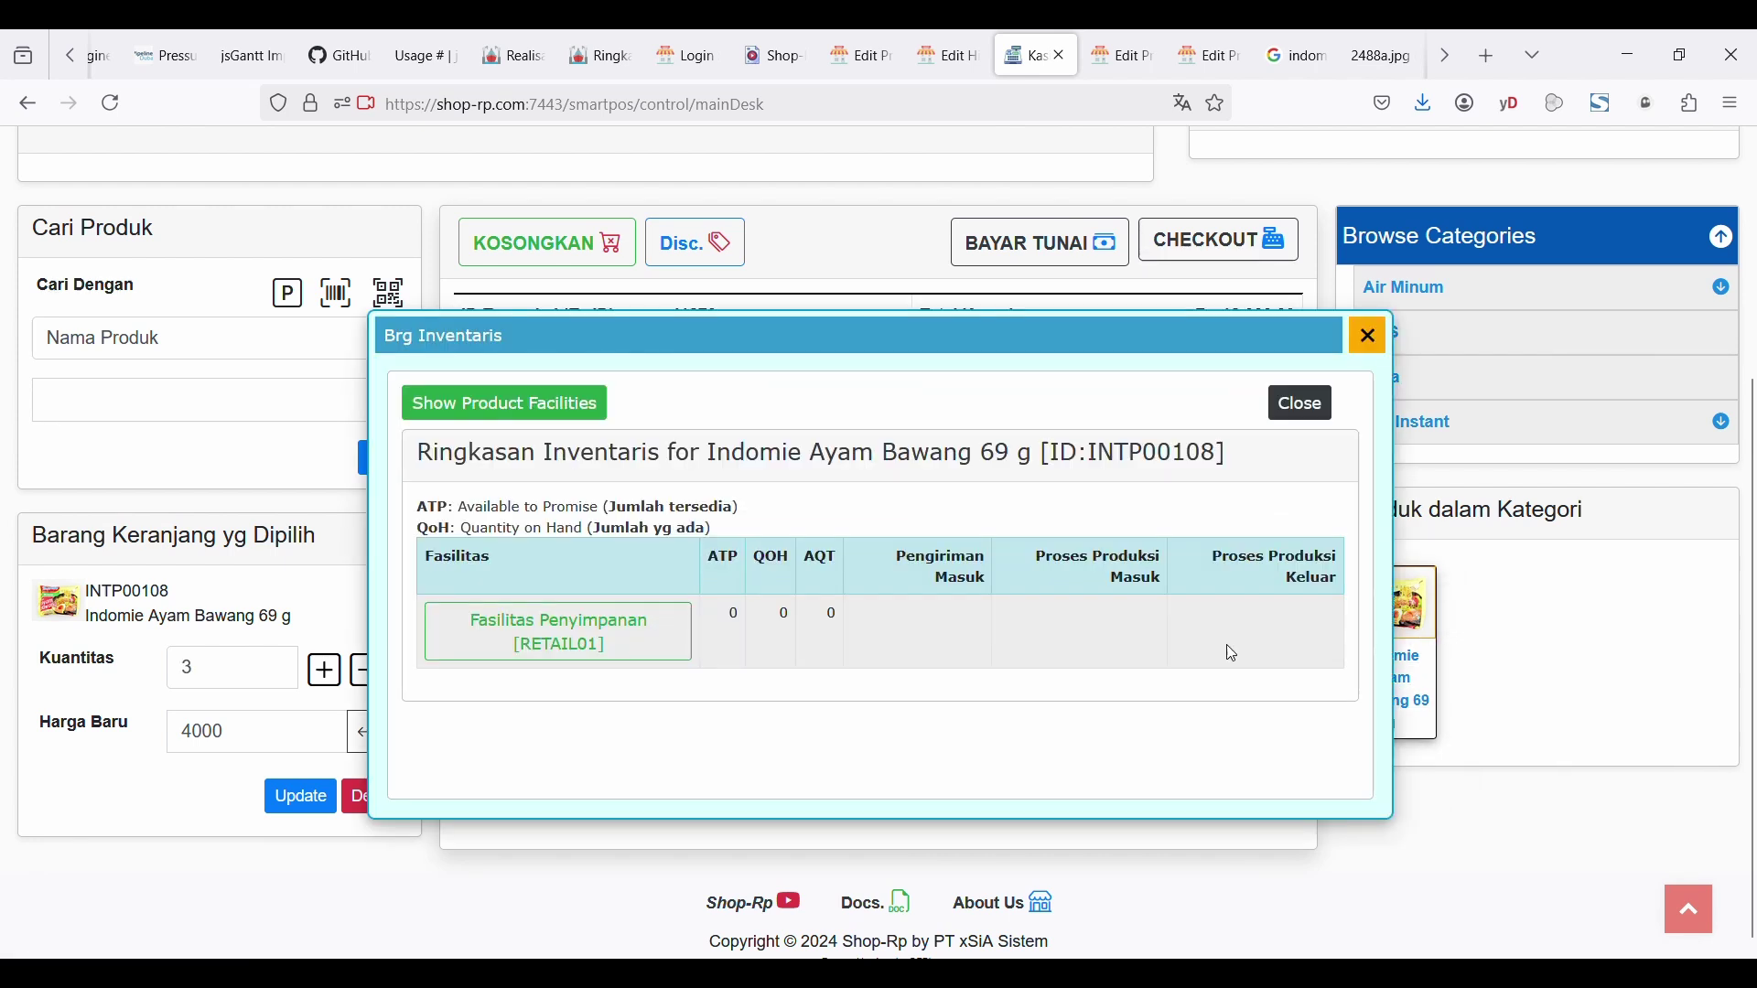
left_click(1302, 404)
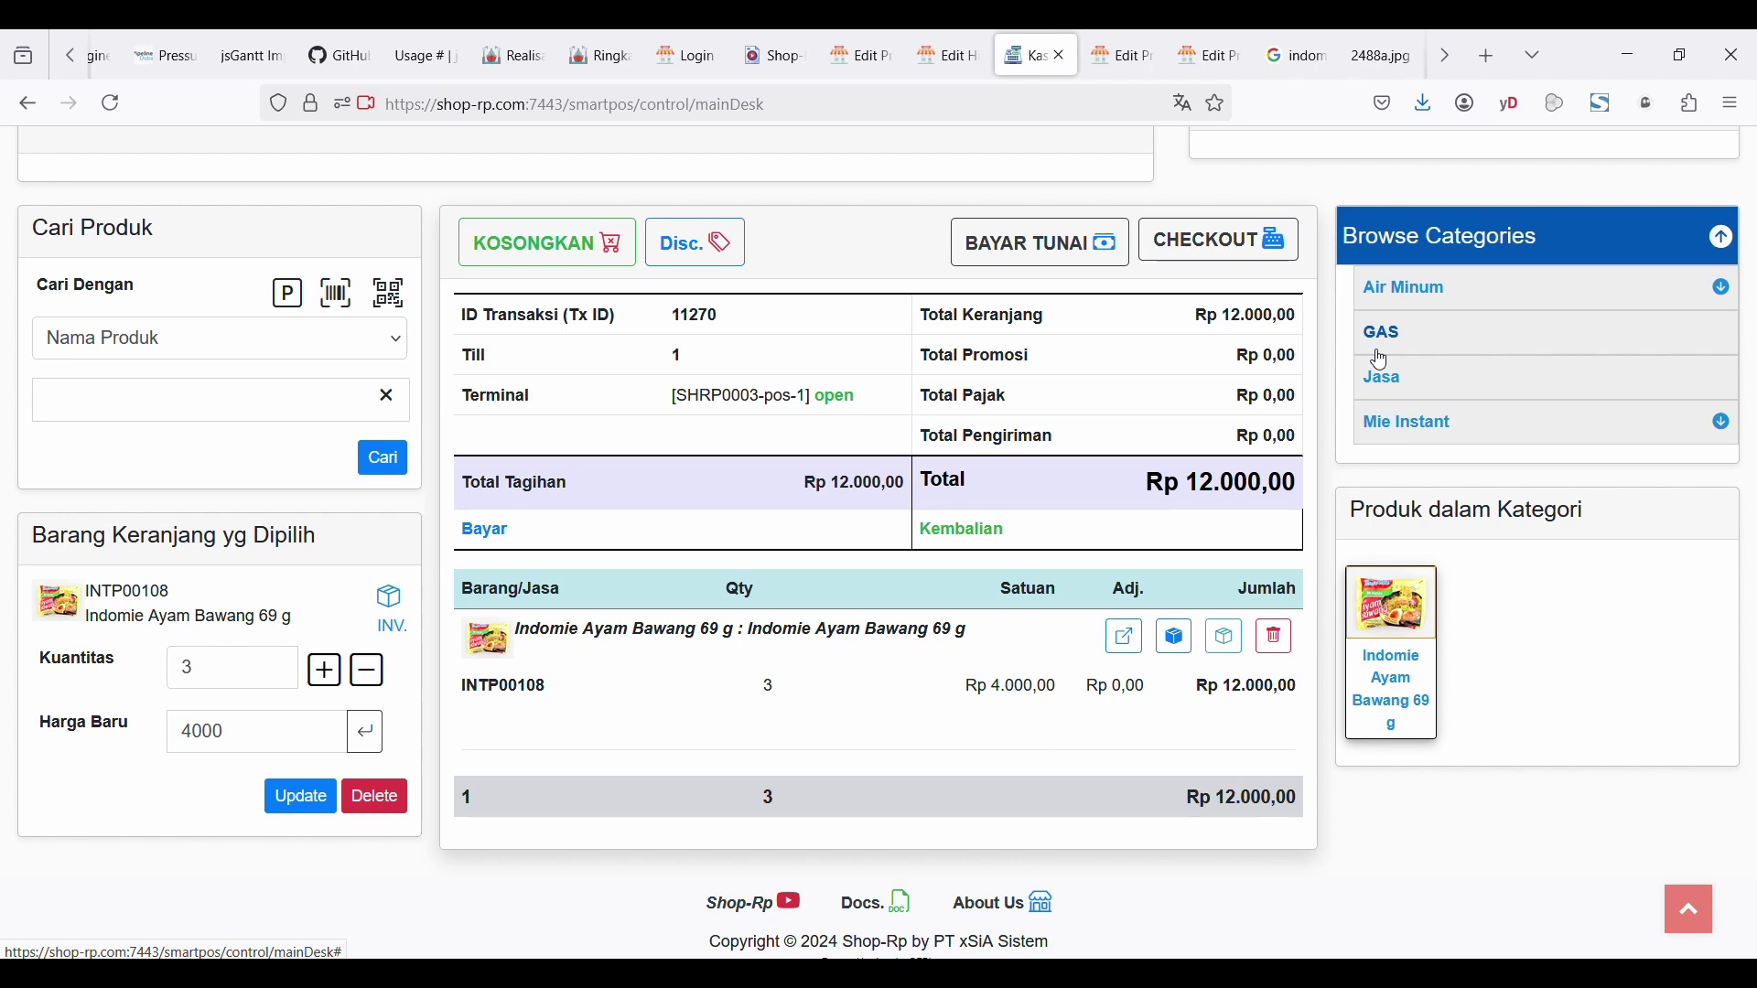
left_click(1421, 426)
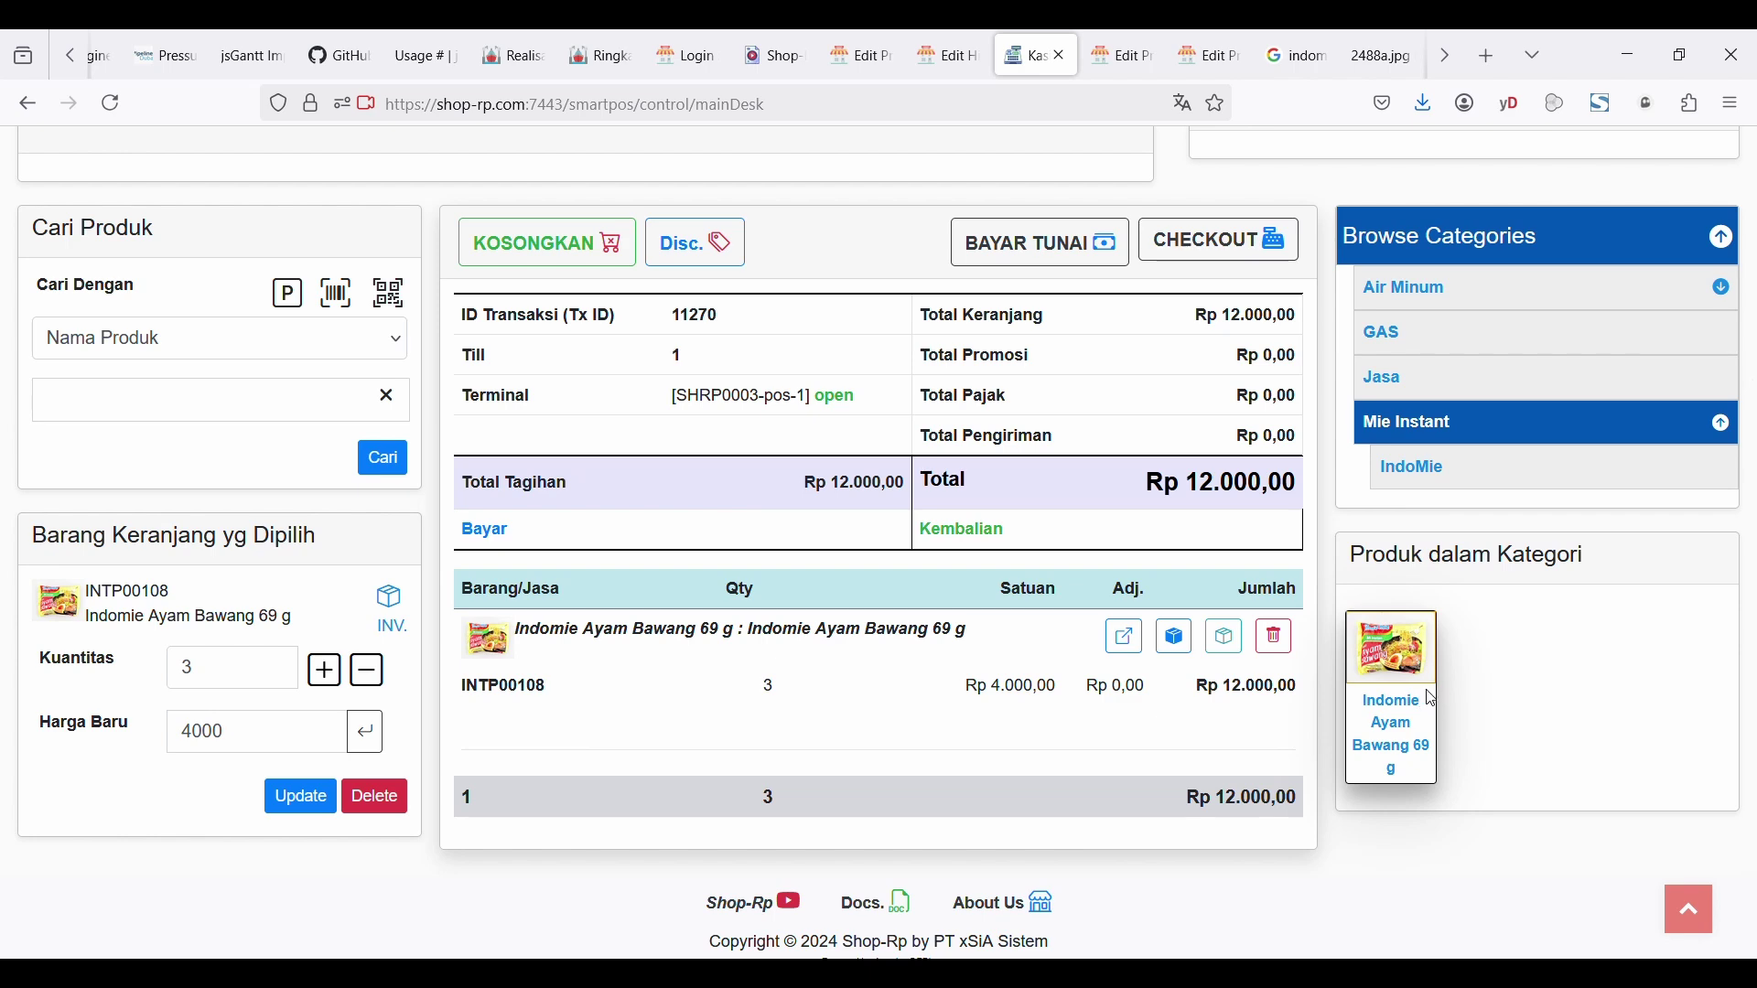
- Return to the product's category settings and delete its Mie Instant membership, confirming the deletion
left_click(1141, 59)
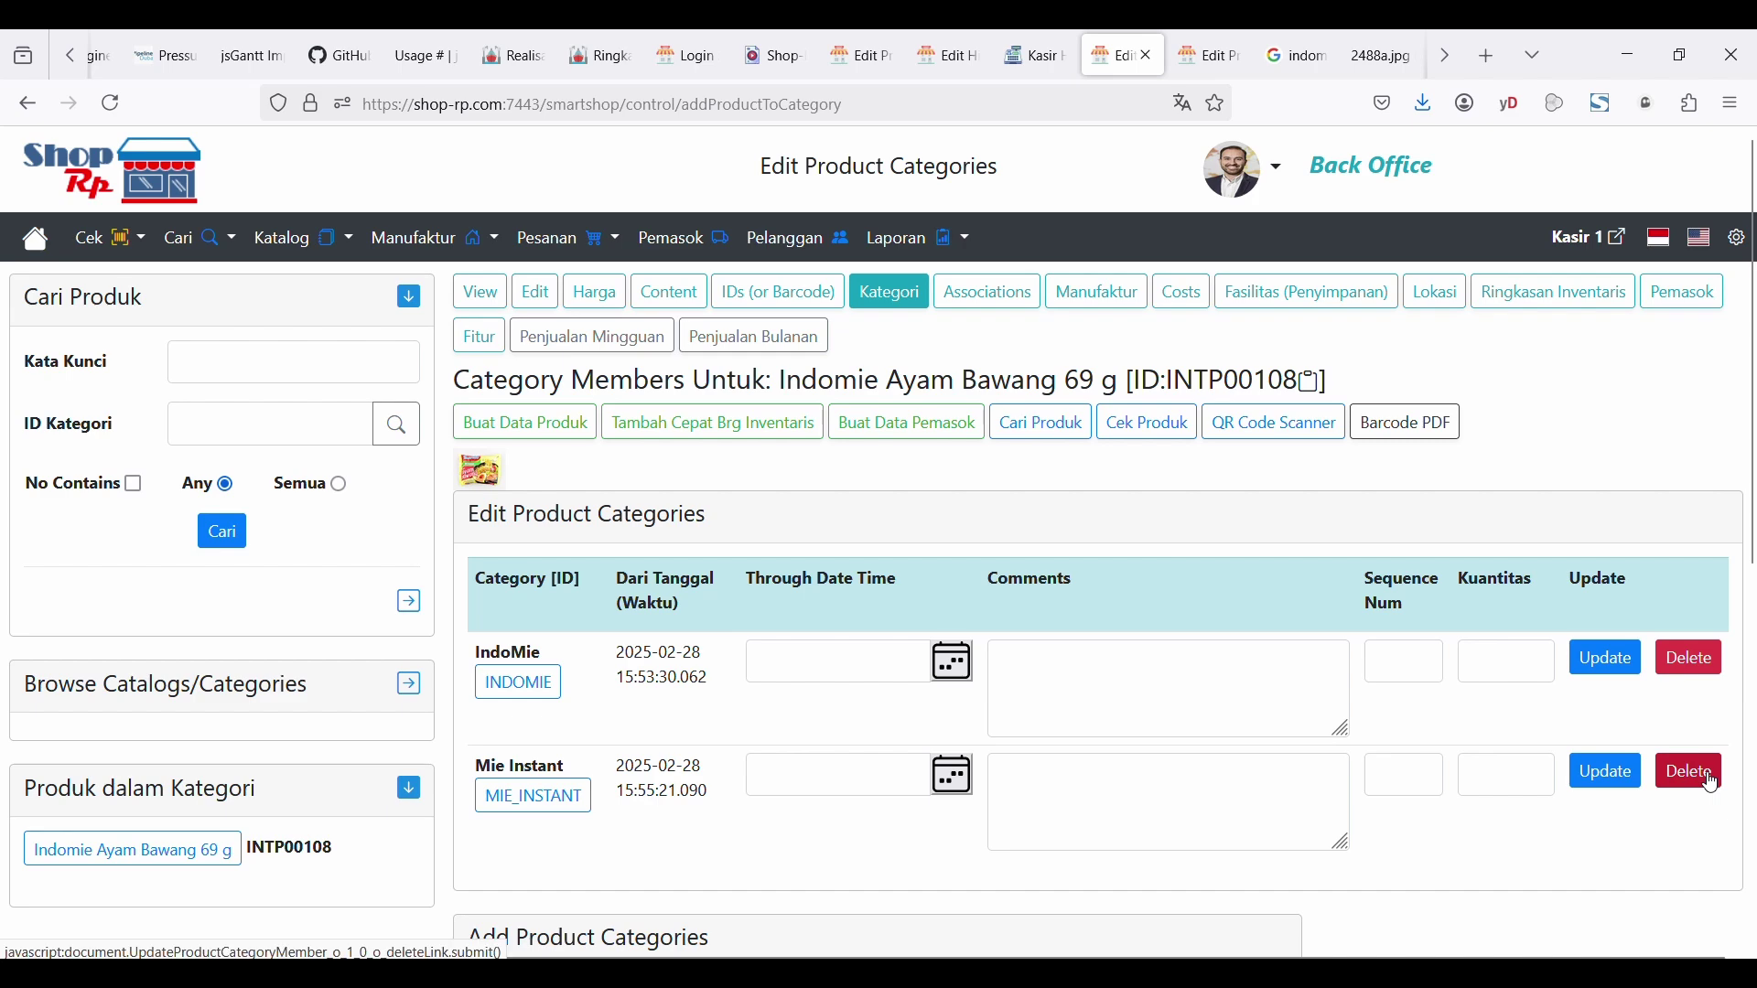
left_click(1675, 779)
left_click(955, 584)
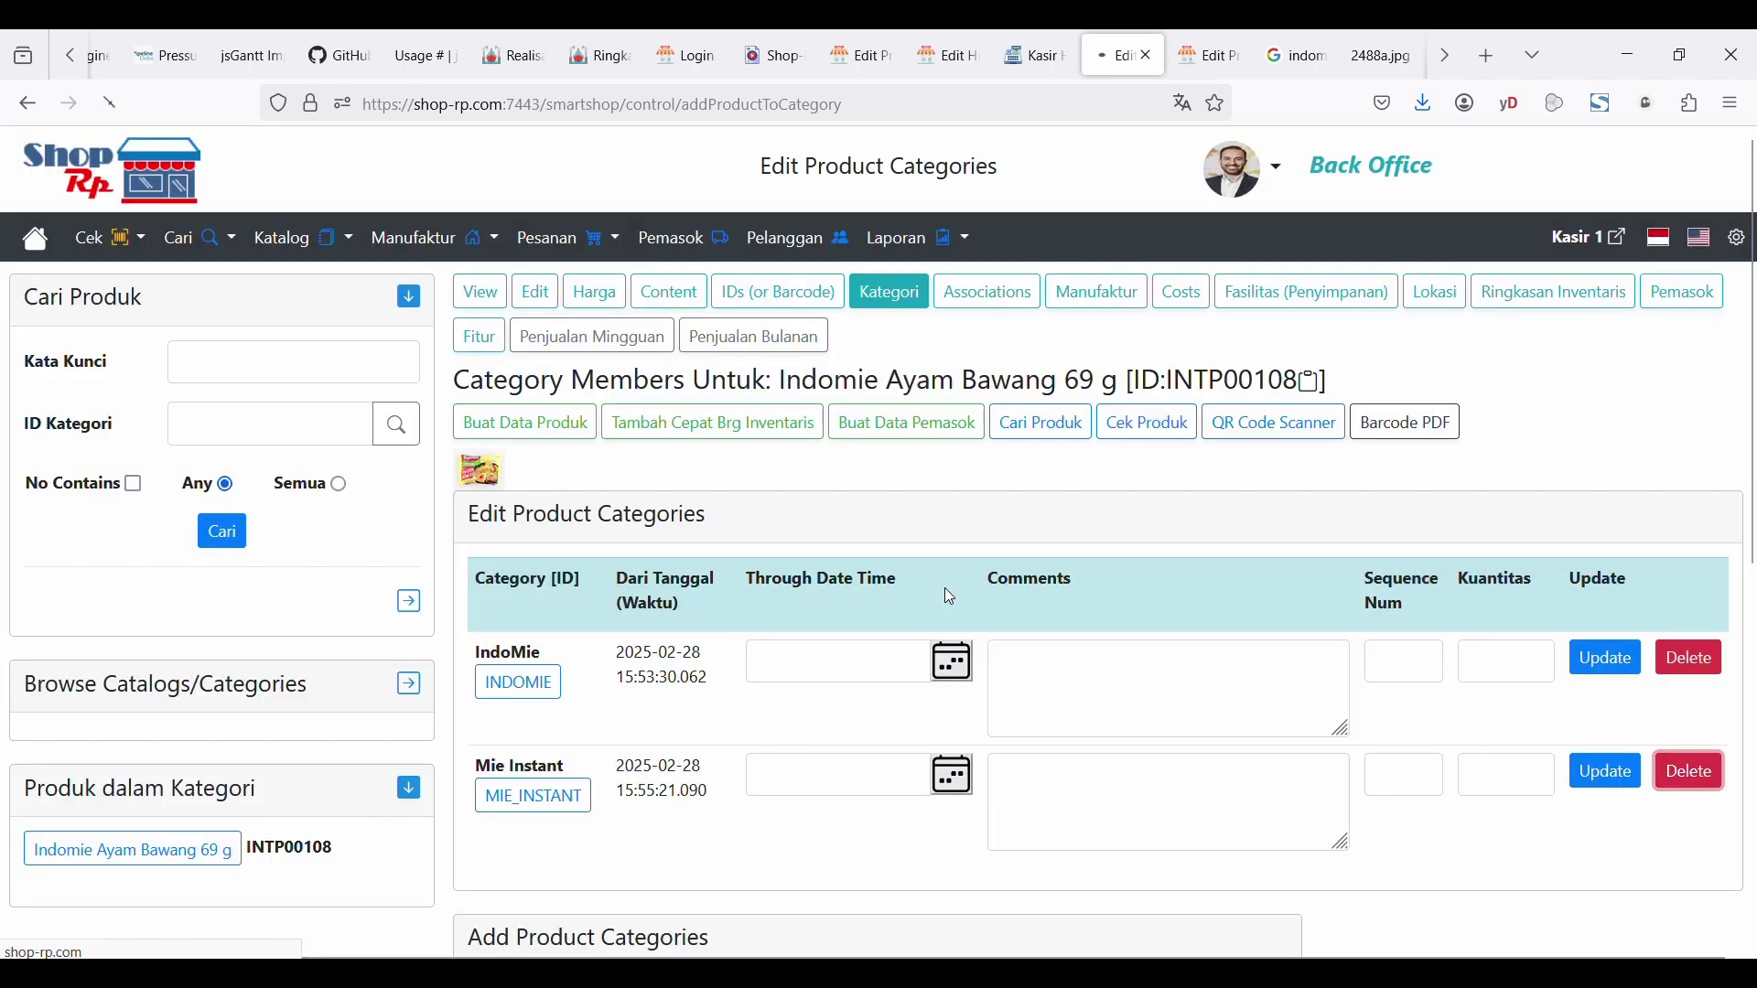
- Switch to the cashier screen, reload Mie Instant's product list, and open IndoMie to compare the products shown
left_click(1039, 53)
left_click(1403, 437)
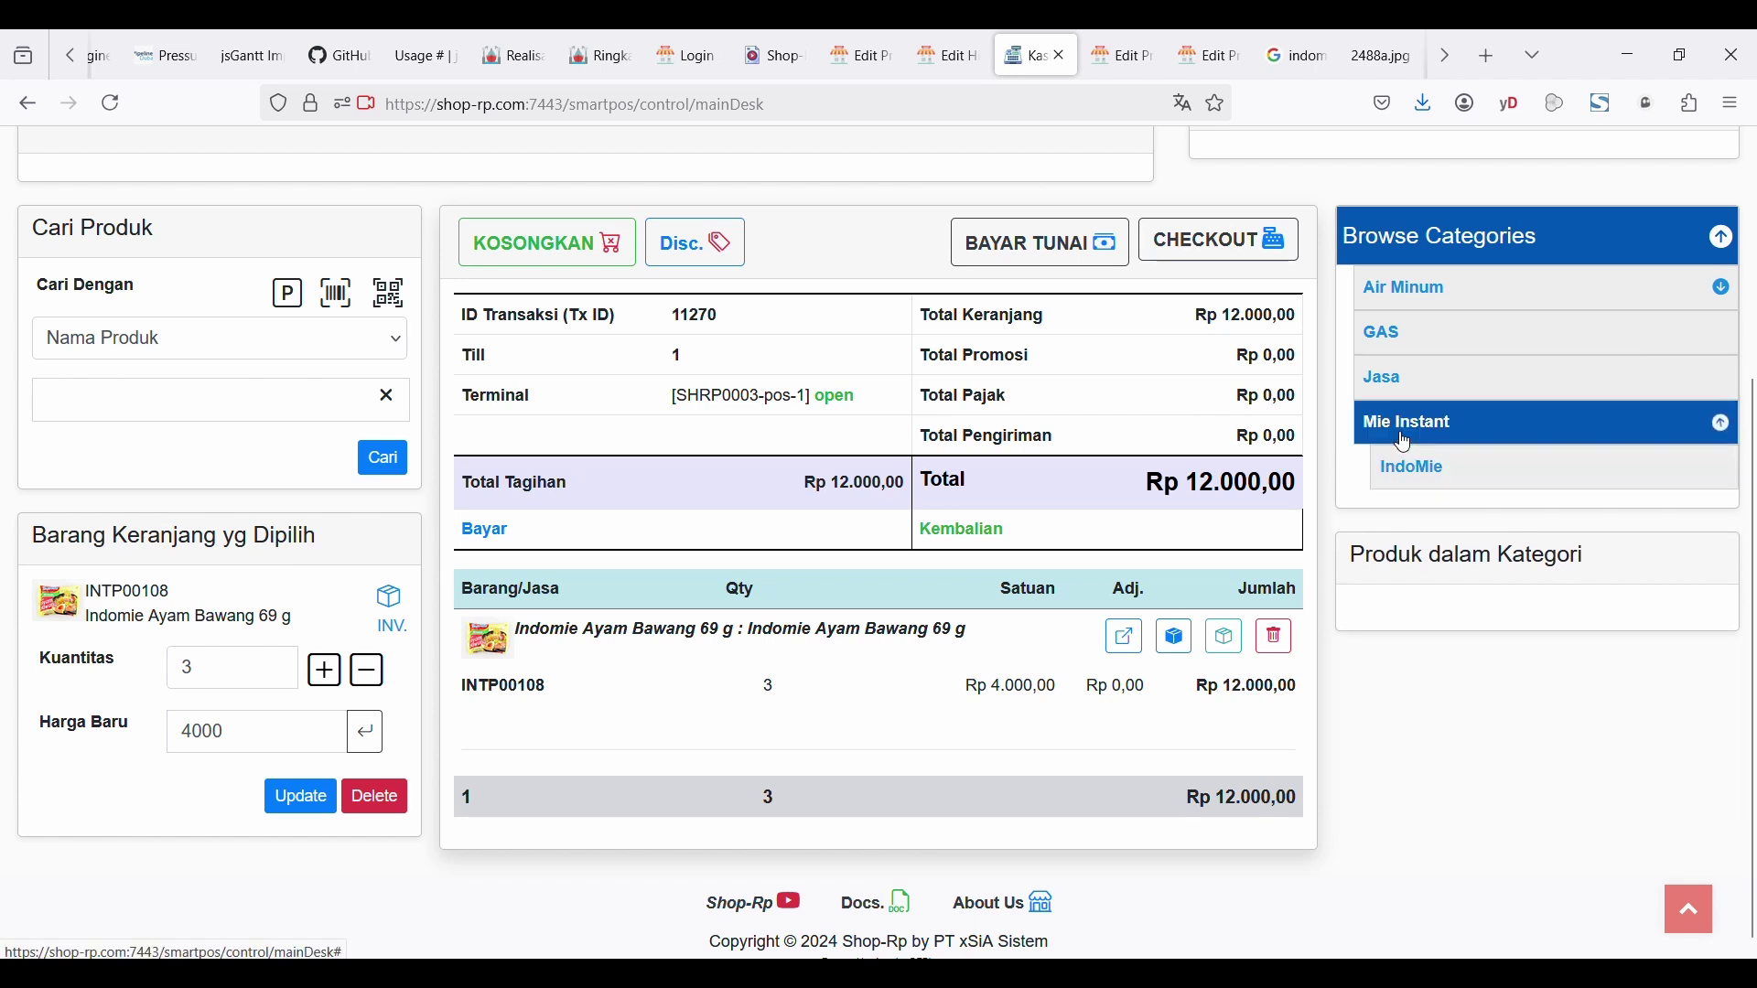
left_click(1405, 435)
left_click(1407, 485)
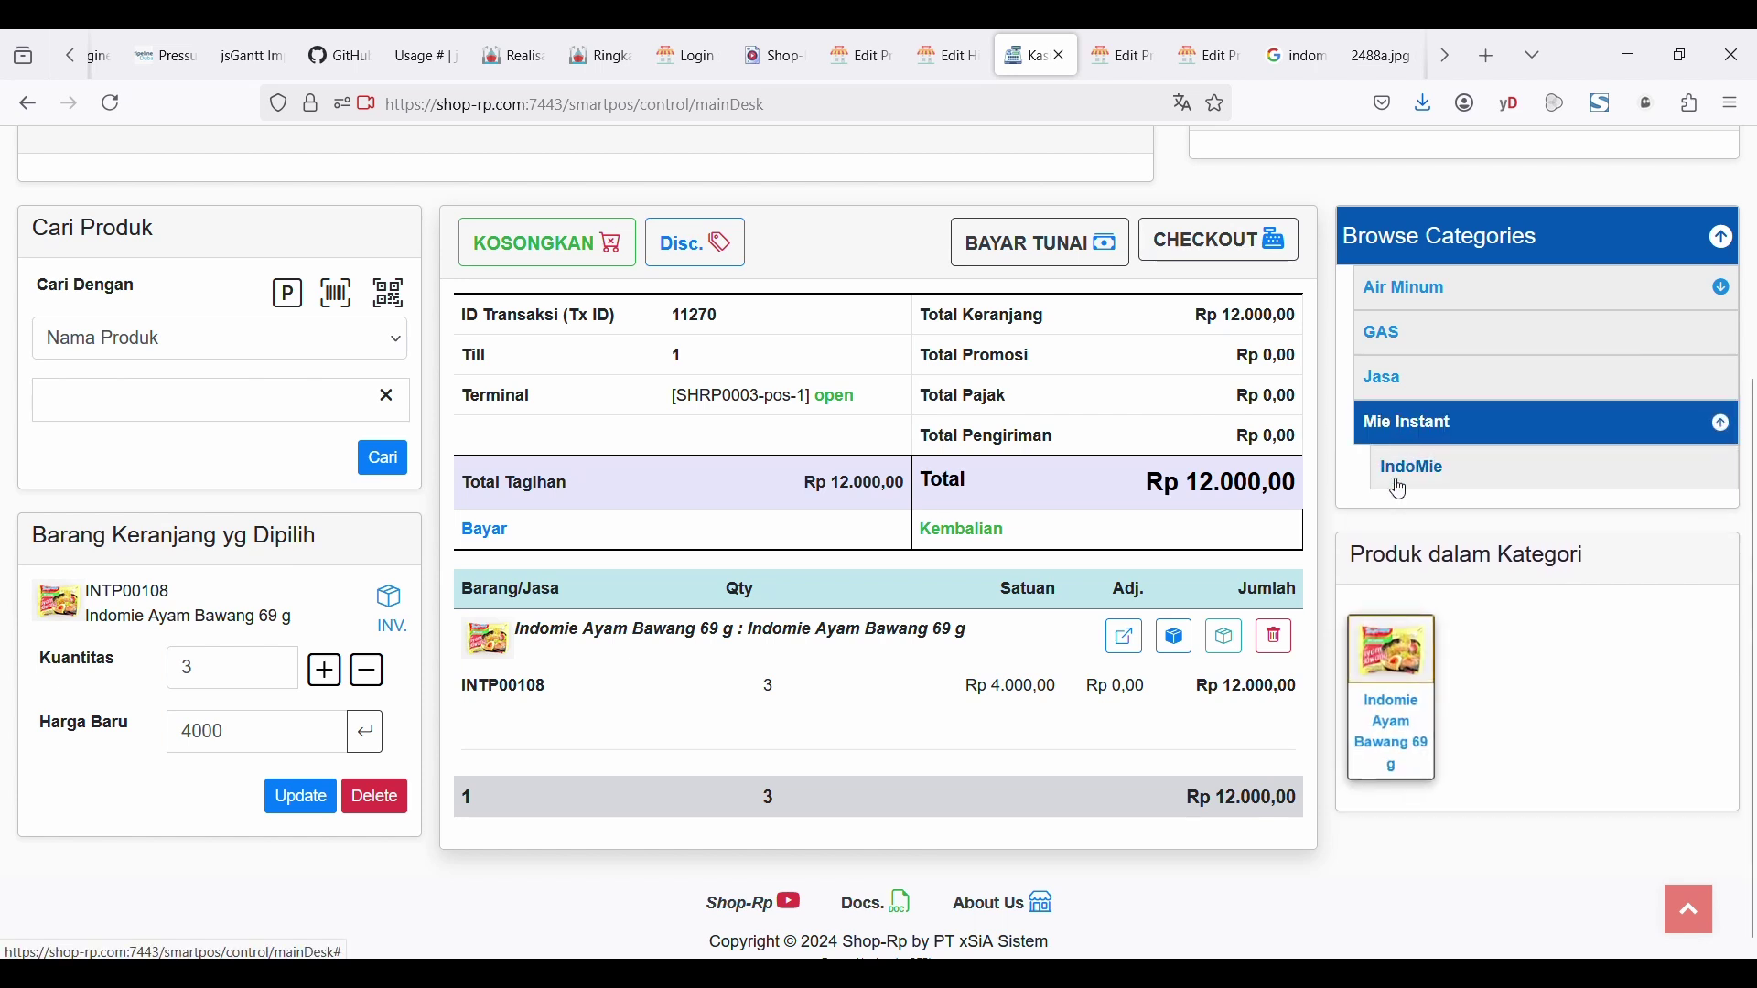